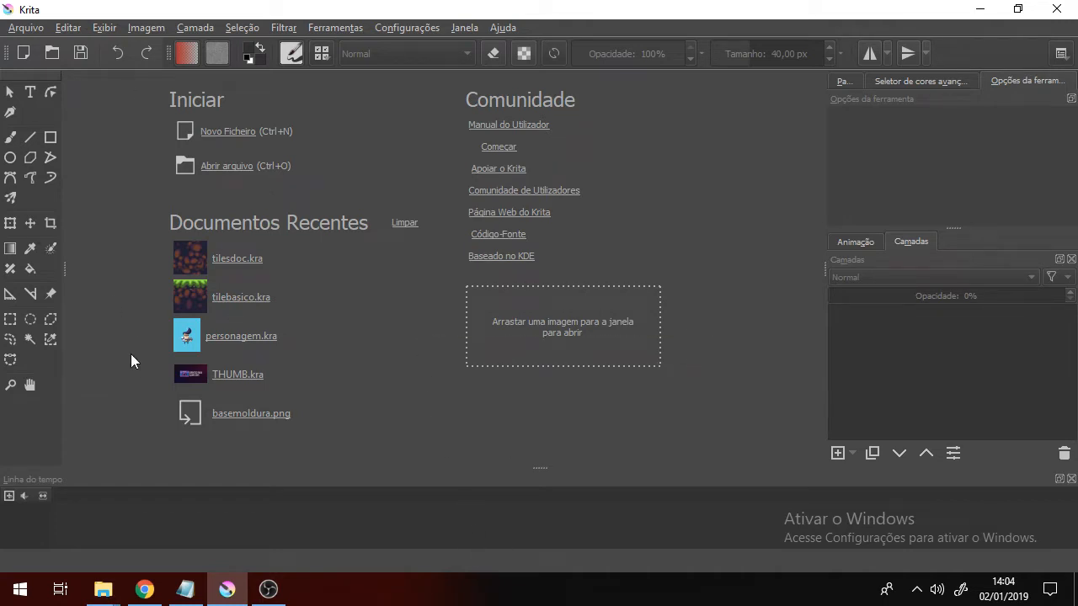
Narrow the toolbox and create a new 1280 × 720 px RGB/Alfa document at 300 ppi.
mouse_move(64, 269)
left_mouse_down()
mouse_move(48, 264)
mouse_move(61, 264)
left_mouse_up()
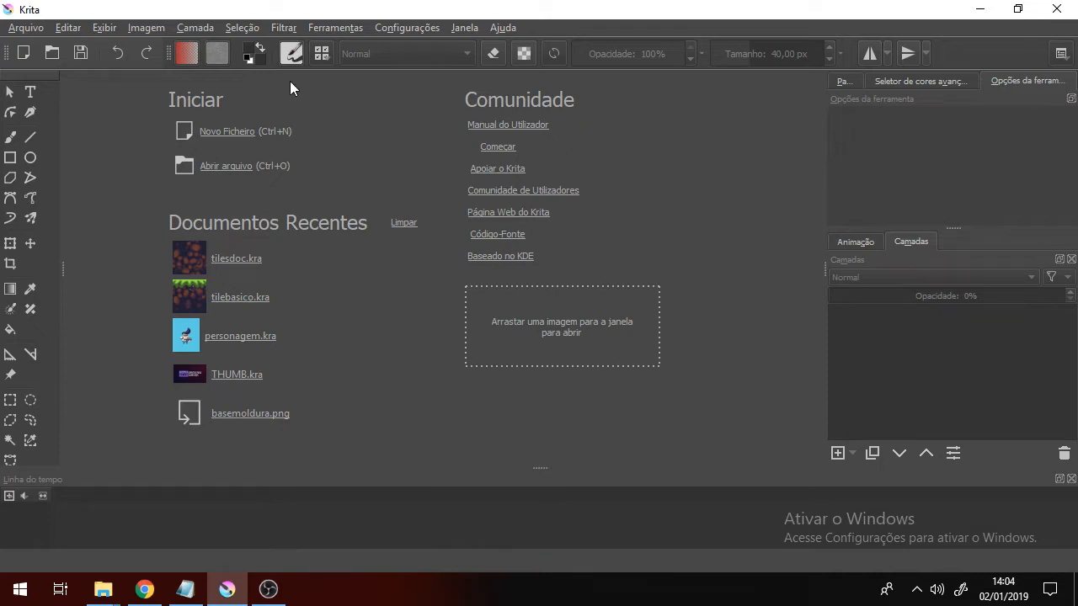
left_click(216, 131)
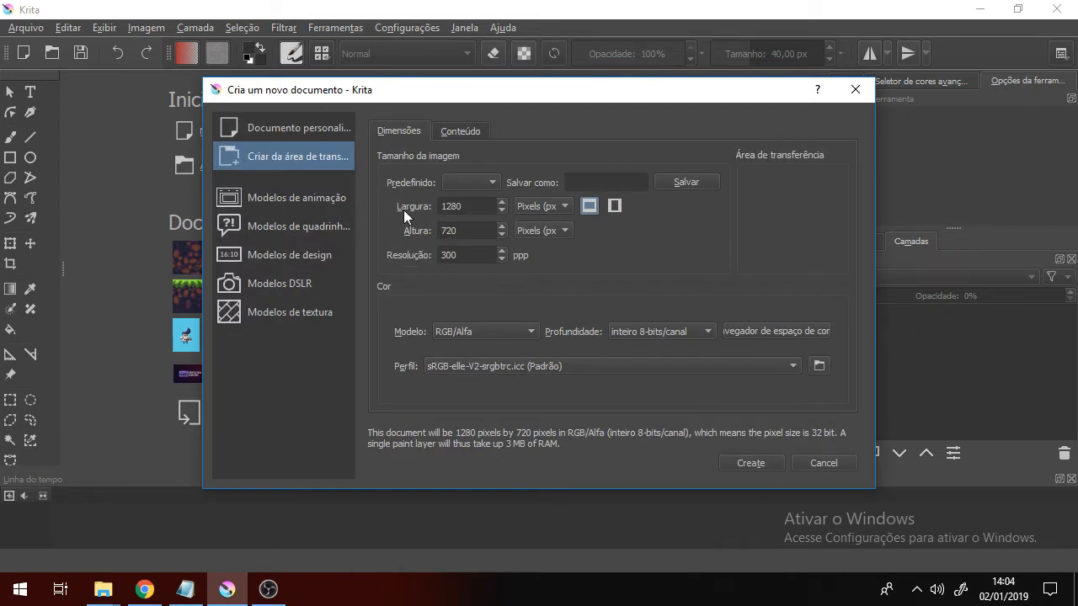
left_click(767, 463)
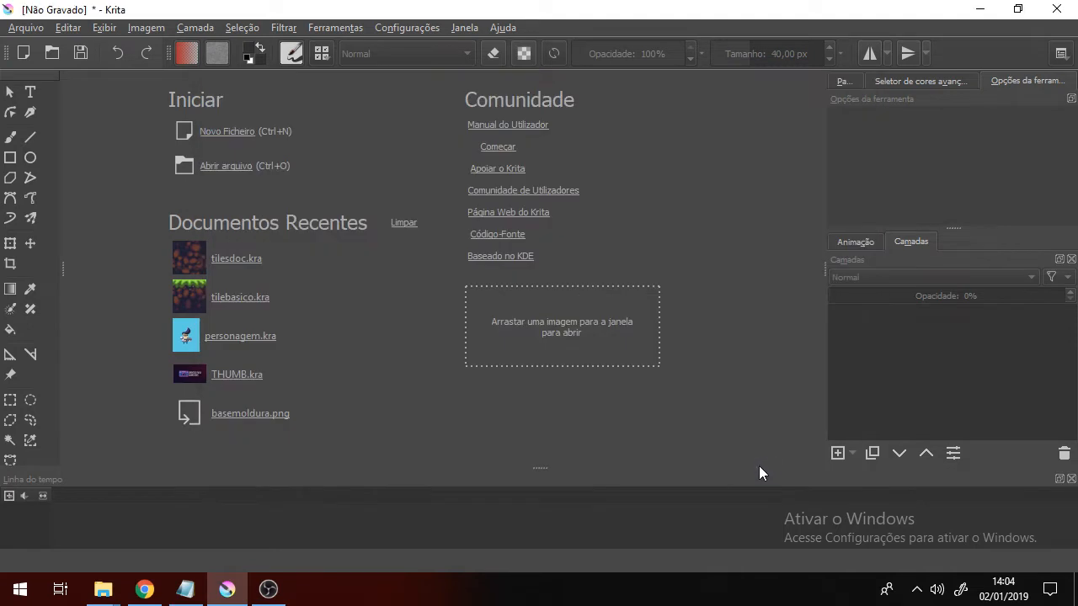
key("minus")
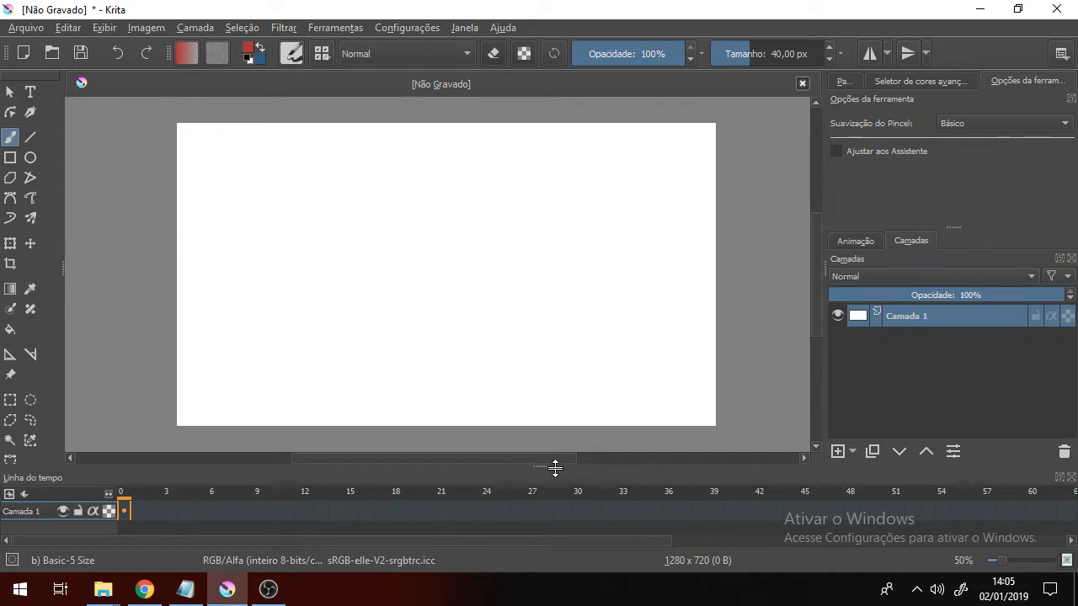
left_click_drag(548, 466, 550, 522)
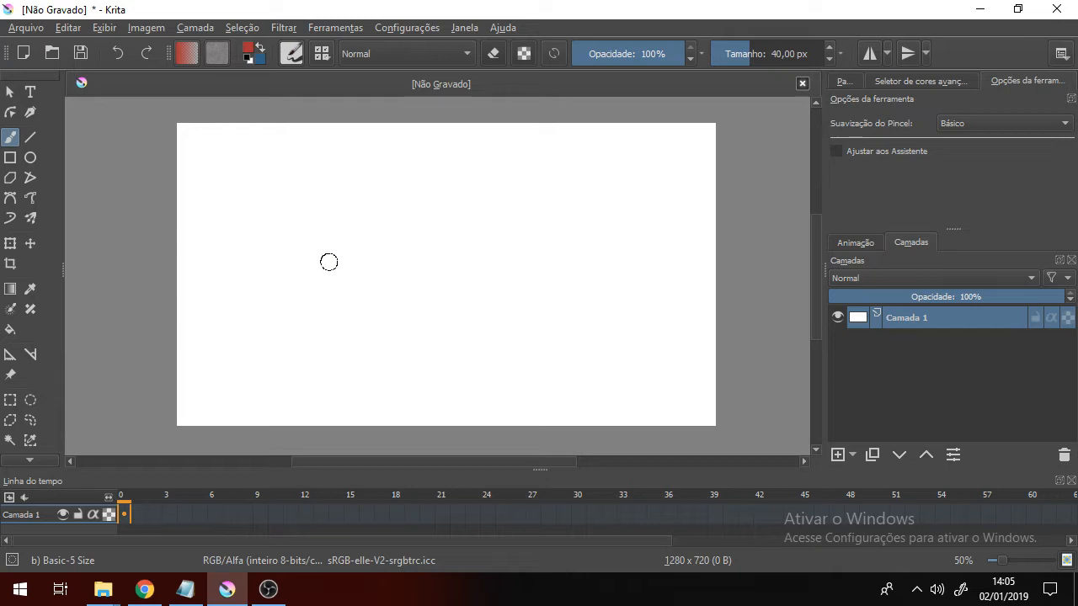
Show the Grade e guias docker and group it with the palette and tool options dockers.
left_click(416, 28)
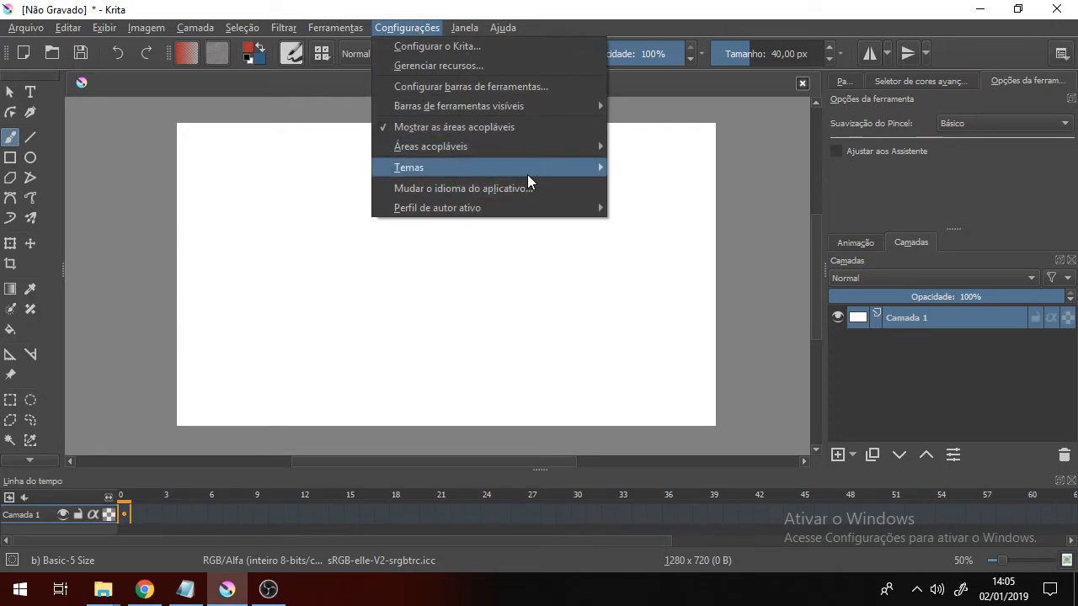
mouse_move(539, 150)
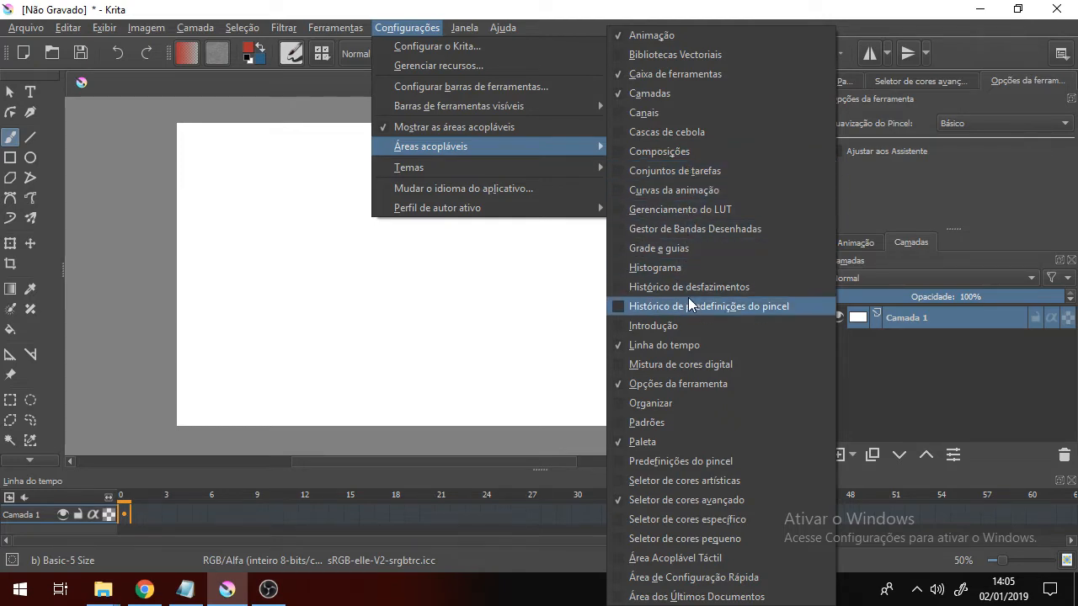
left_click(639, 252)
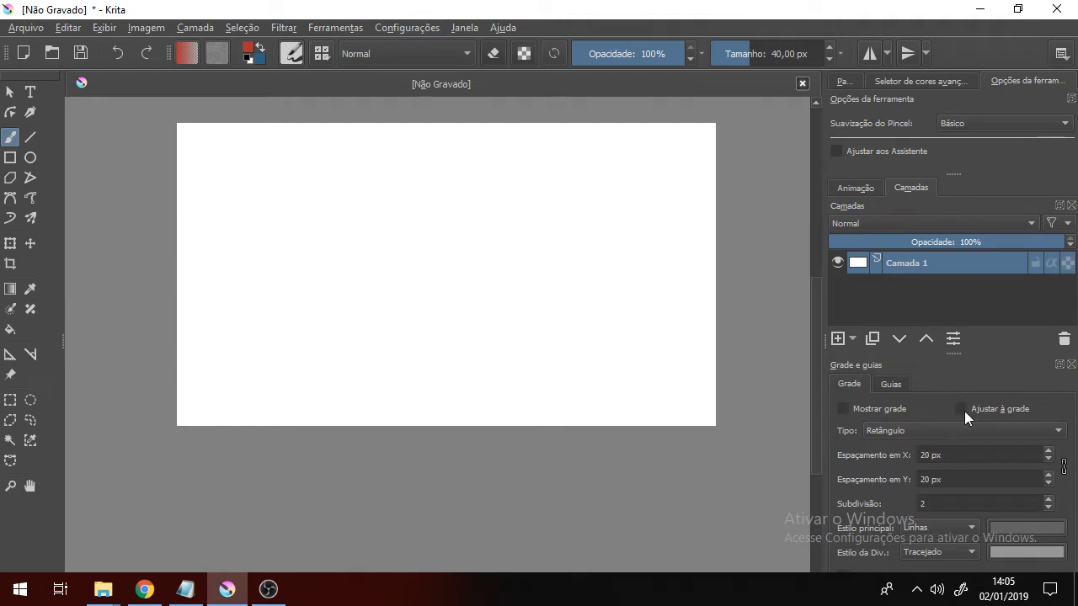
left_click_drag(1009, 393, 1008, 142)
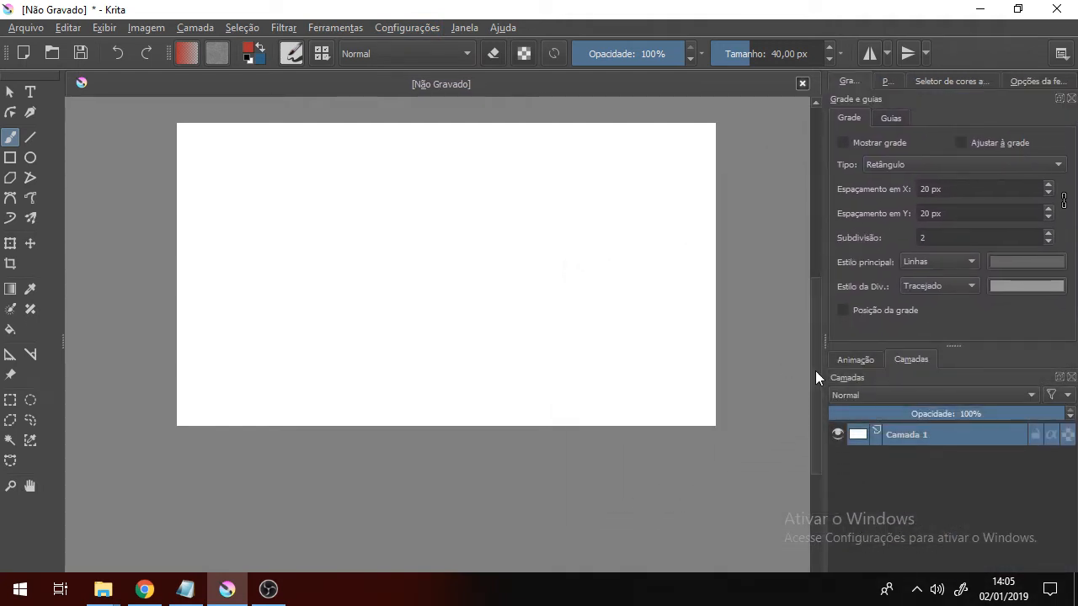
Display the grid over the canvas.
left_click(98, 31)
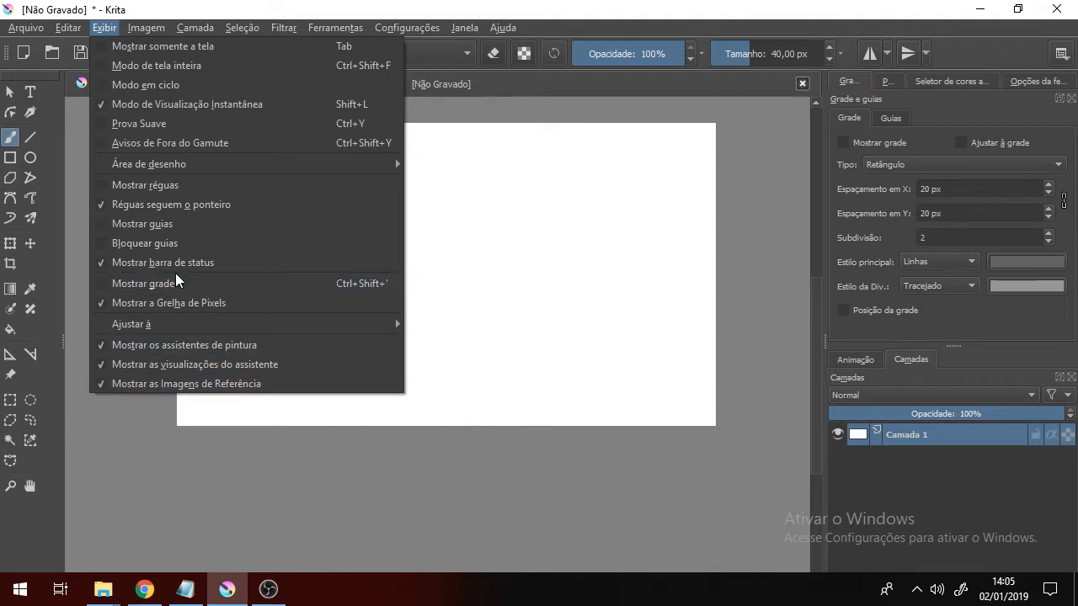
left_click(122, 283)
scroll(351, 278, "up", 1)
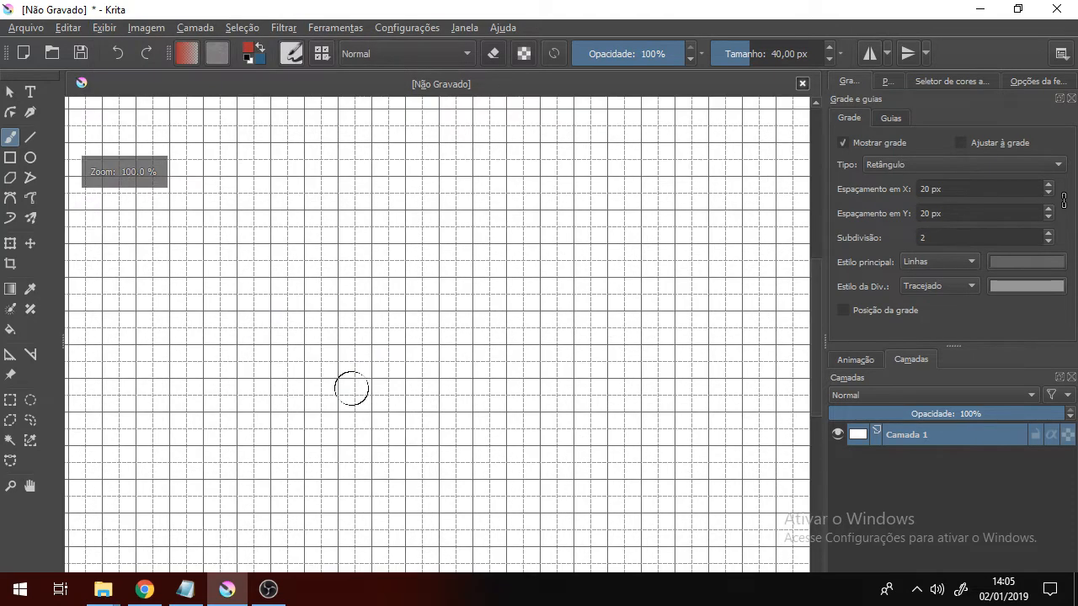
scroll(477, 263, "down", 1)
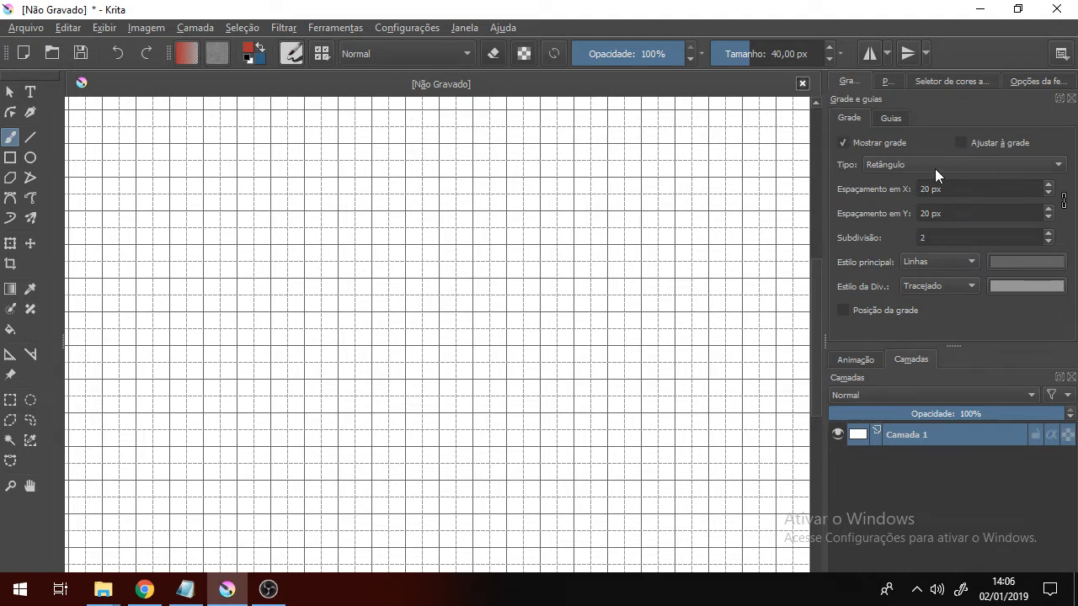
Set the grid's X and Y spacing to 32 px and its subdivision to 1.
left_click_drag(930, 188, 913, 190)
type("32")
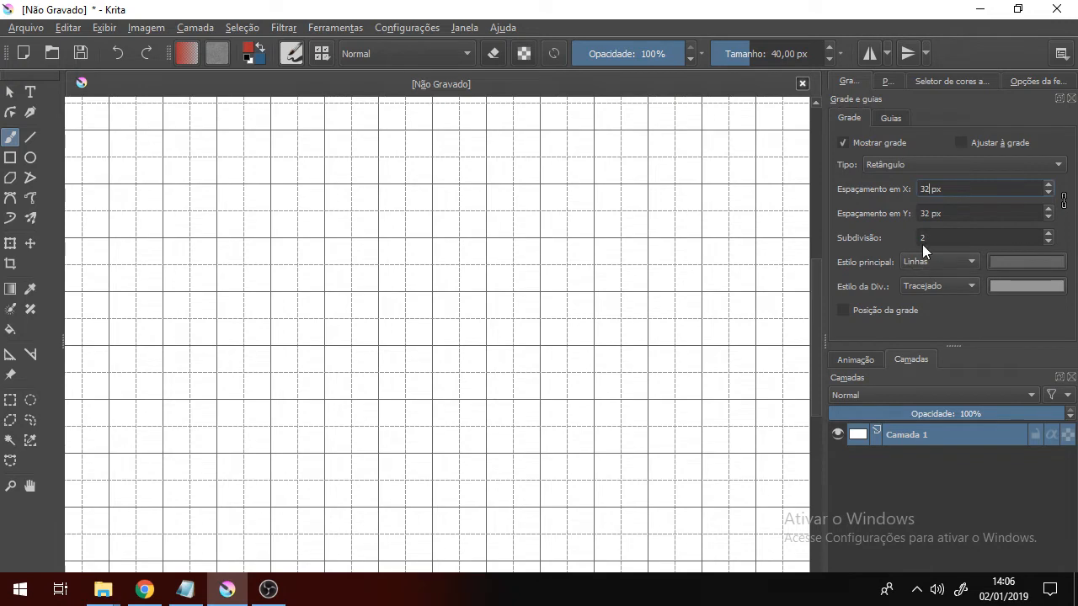
left_click(926, 237)
type("1")
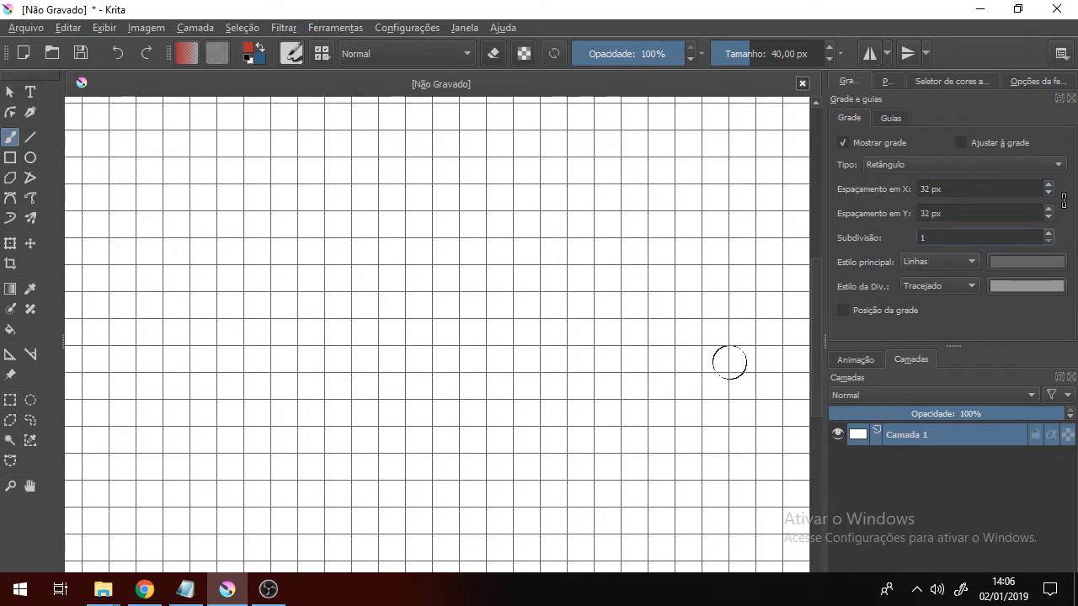
Try raising the grid subdivision to 4, and return it to 1.
key("Up")
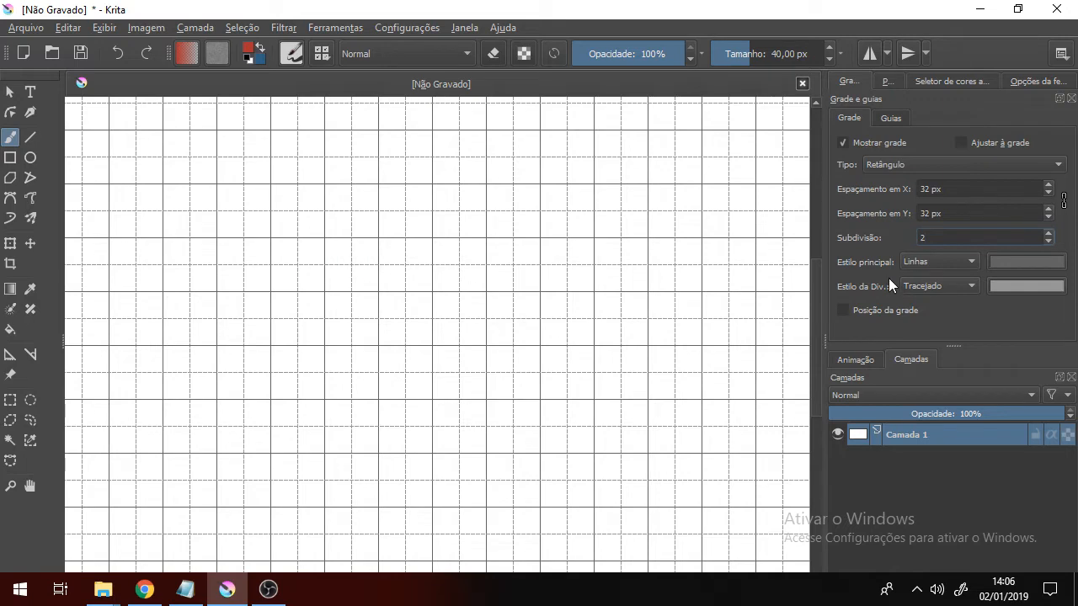
key("Up")
key("Up")
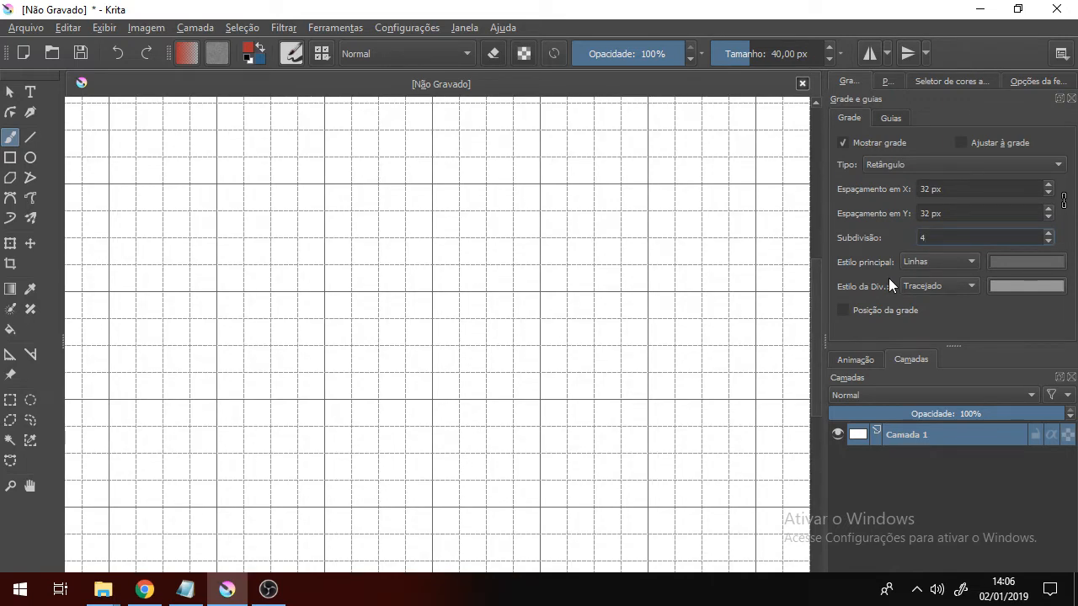
key("Down")
key("Down")
key("Down")
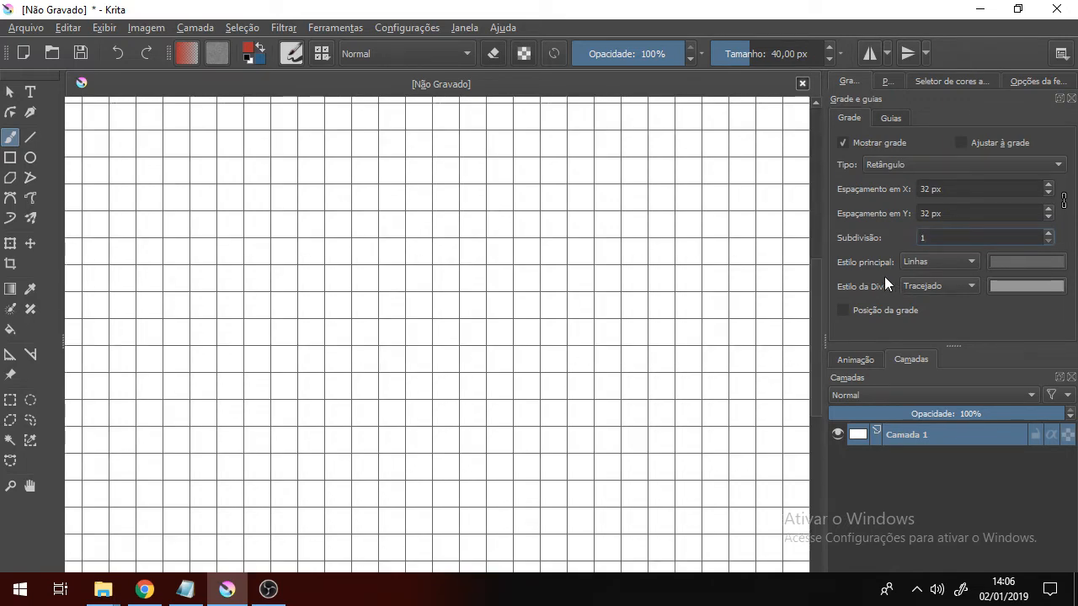
Check the available grid types, keeping Retângulo, and view the grid across the whole canvas.
left_click(960, 213)
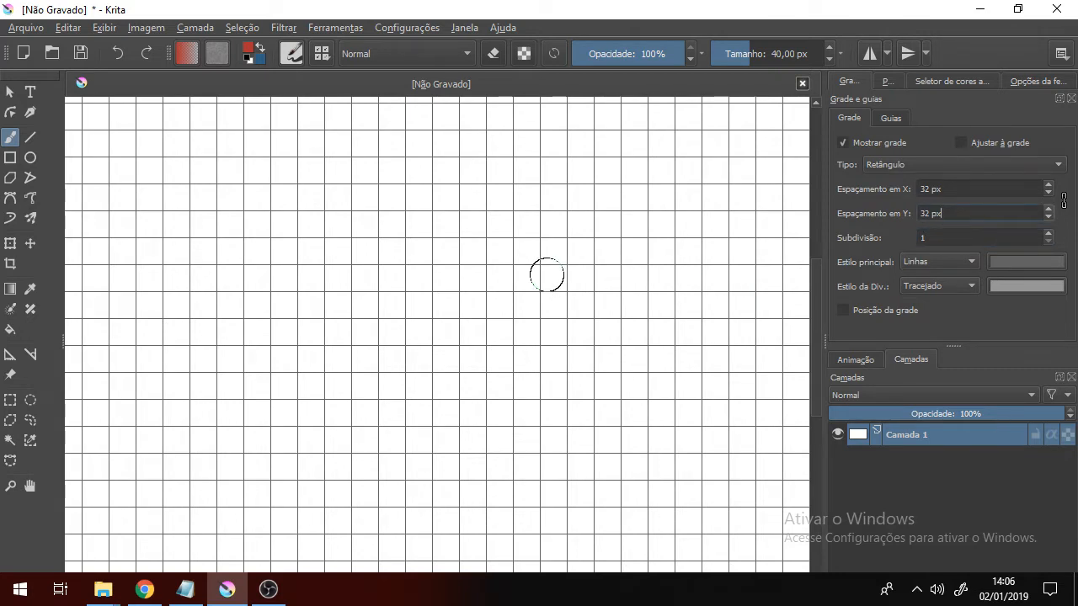
left_click(1016, 160)
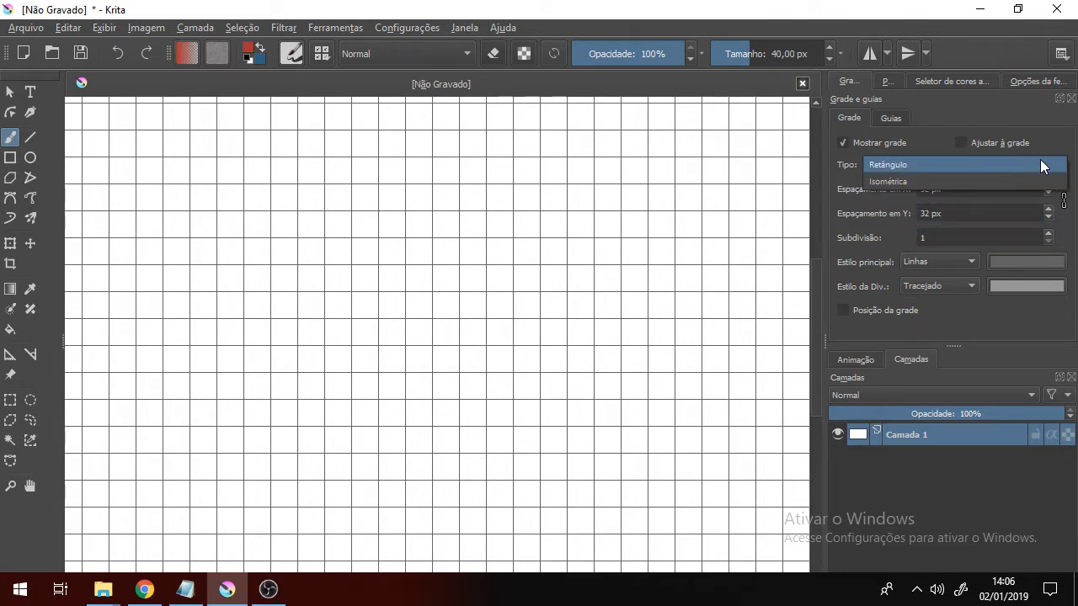
left_click(1042, 164)
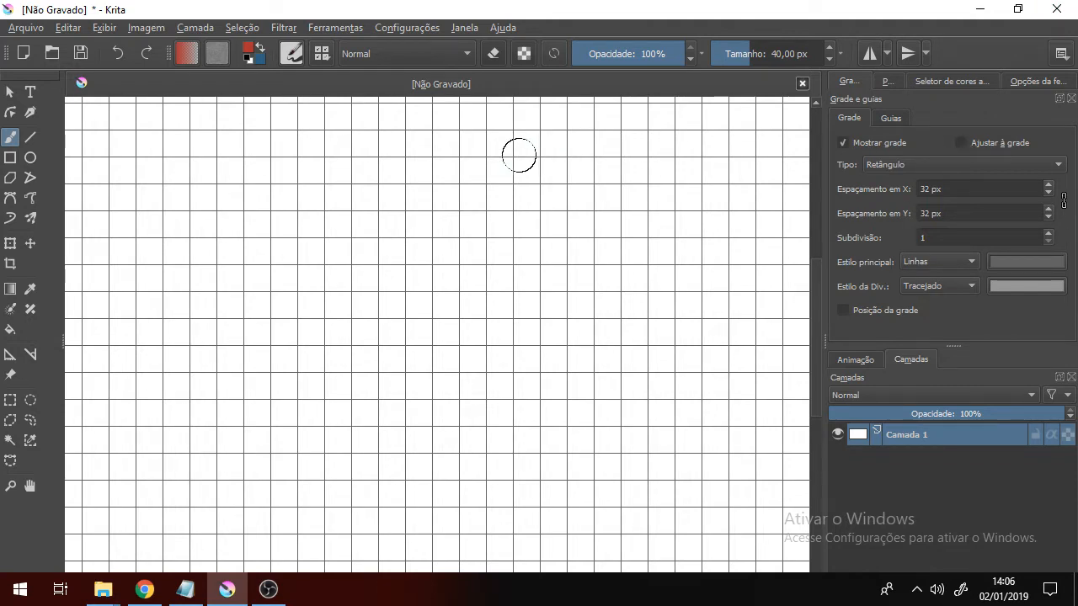
scroll(462, 257, "down", 2)
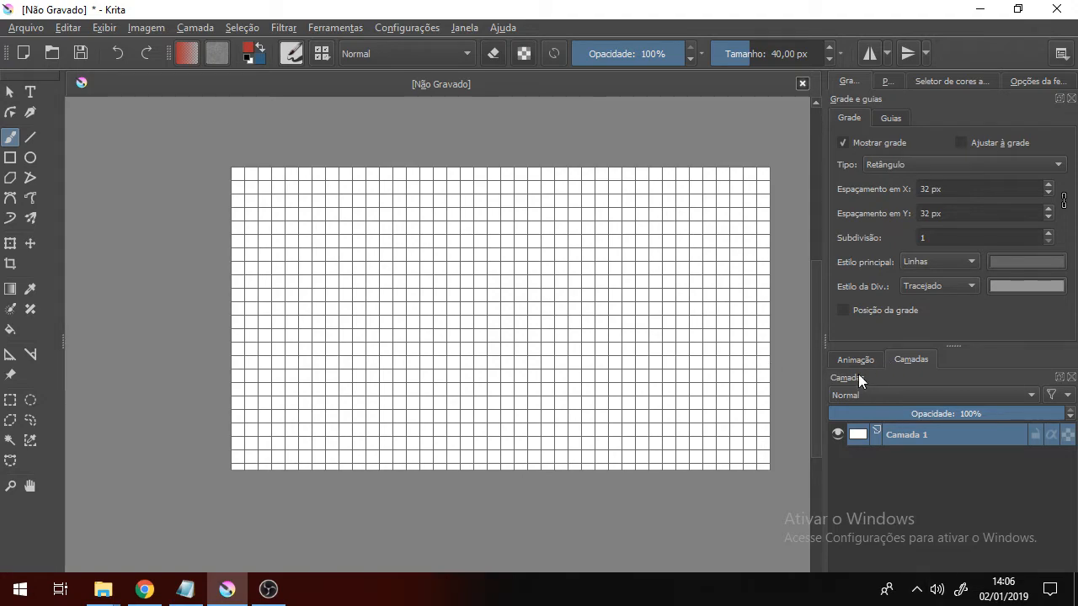
Refit the program window to the screen and add a new paint layer above Camada 1.
left_click(1018, 10)
left_click(971, 9)
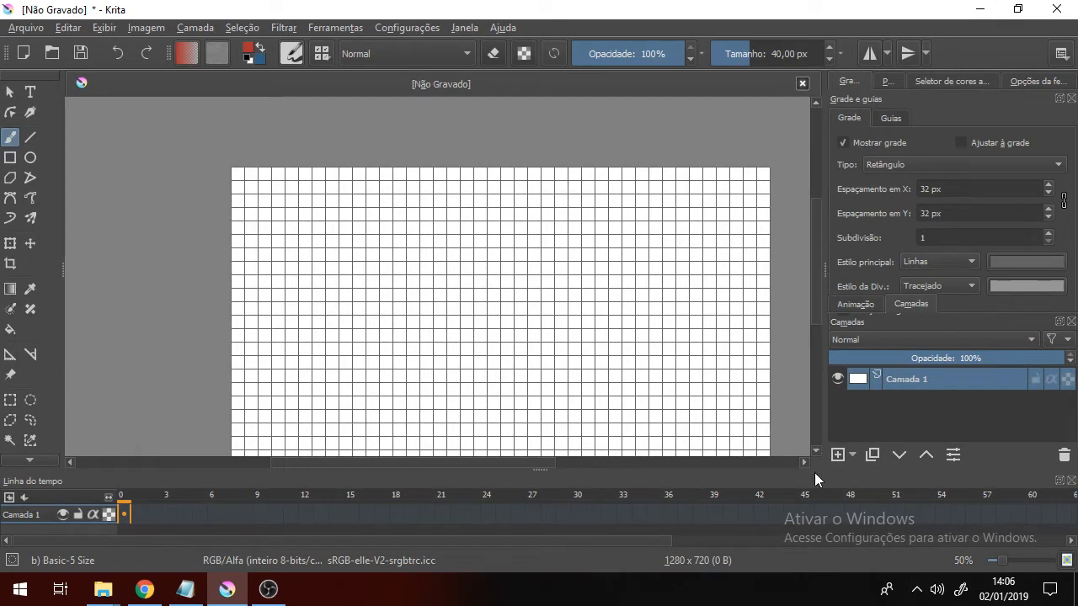
left_click(838, 455)
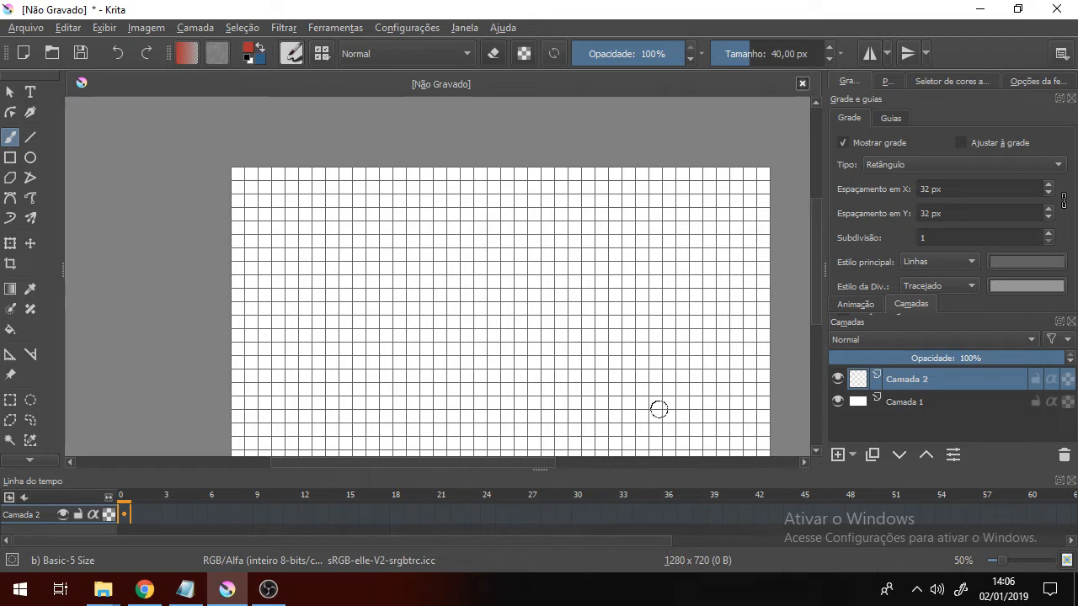
scroll(508, 296, "up", 1)
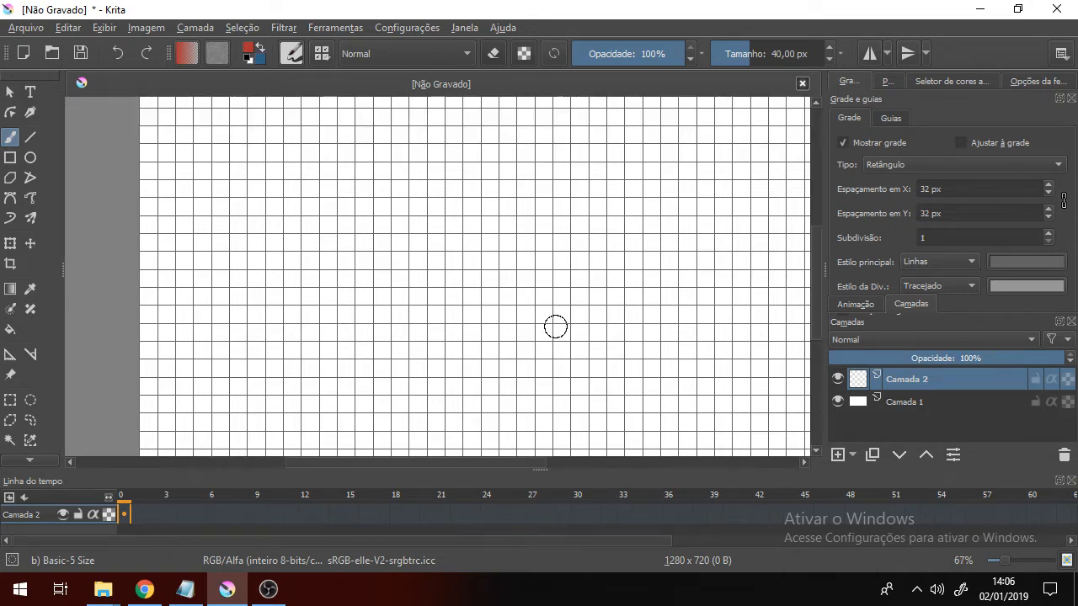
mouse_move(556, 328)
left_mouse_down()
mouse_move(518, 302)
mouse_move(471, 356)
left_mouse_up()
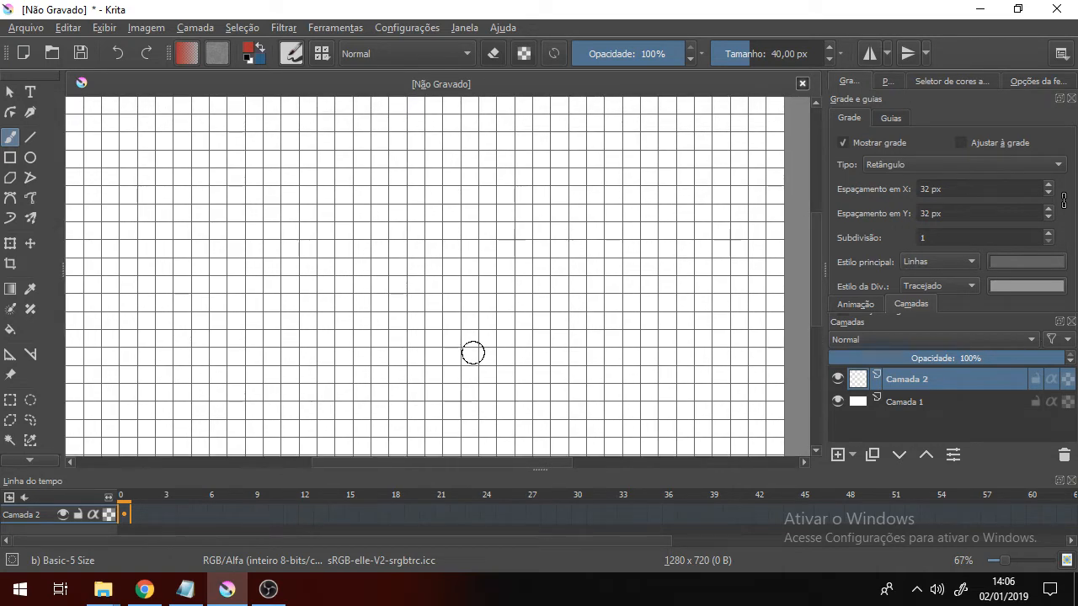
scroll(337, 217, "up", 1)
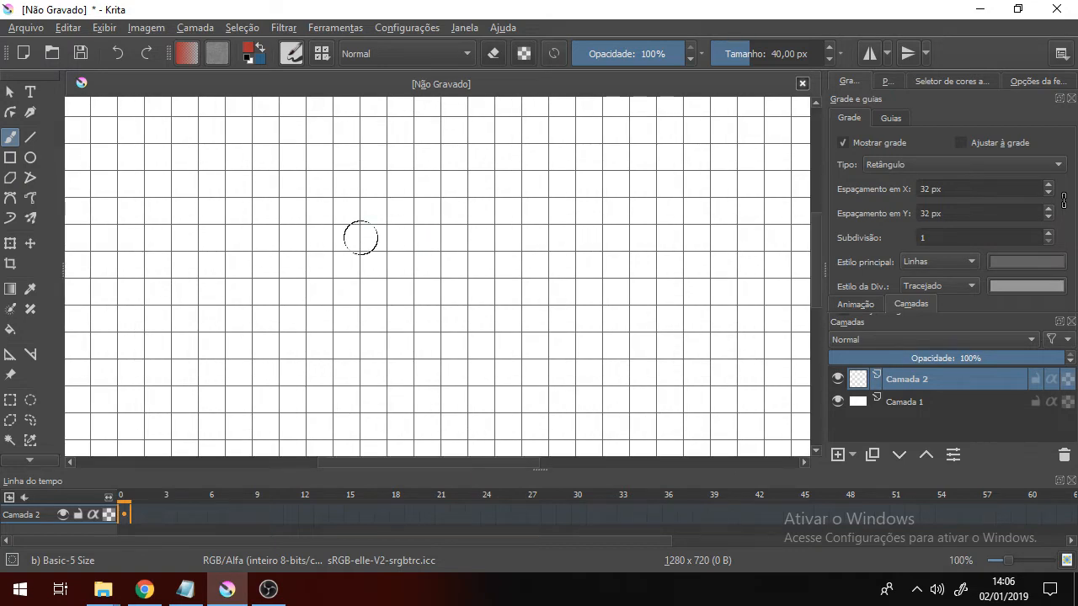
scroll(361, 236, "up", 2)
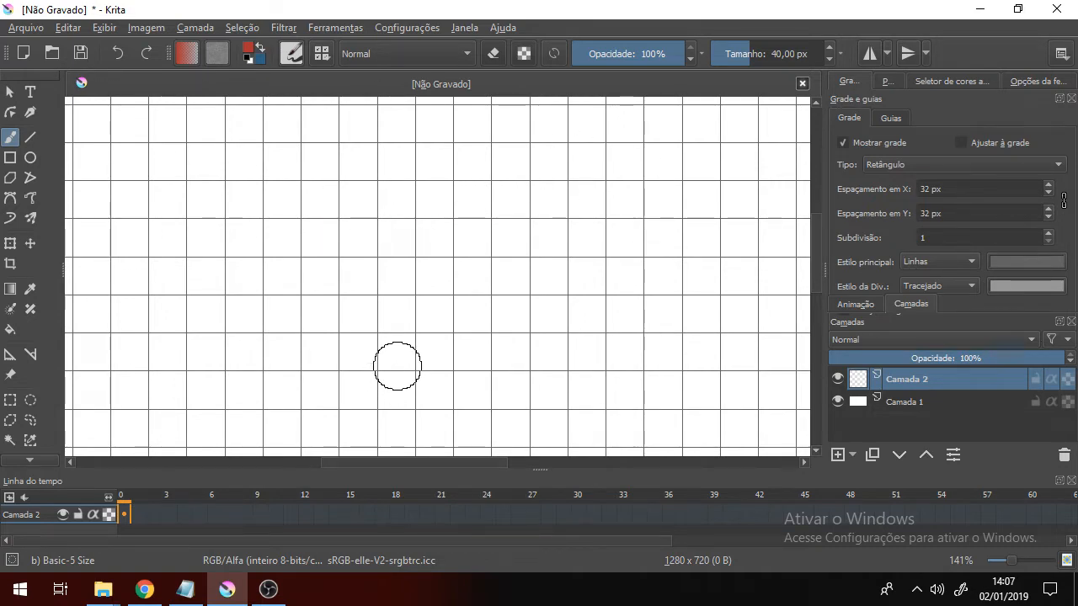
Create a second new document 32 px wide and 32 px high at 300 ppi.
left_click(25, 27)
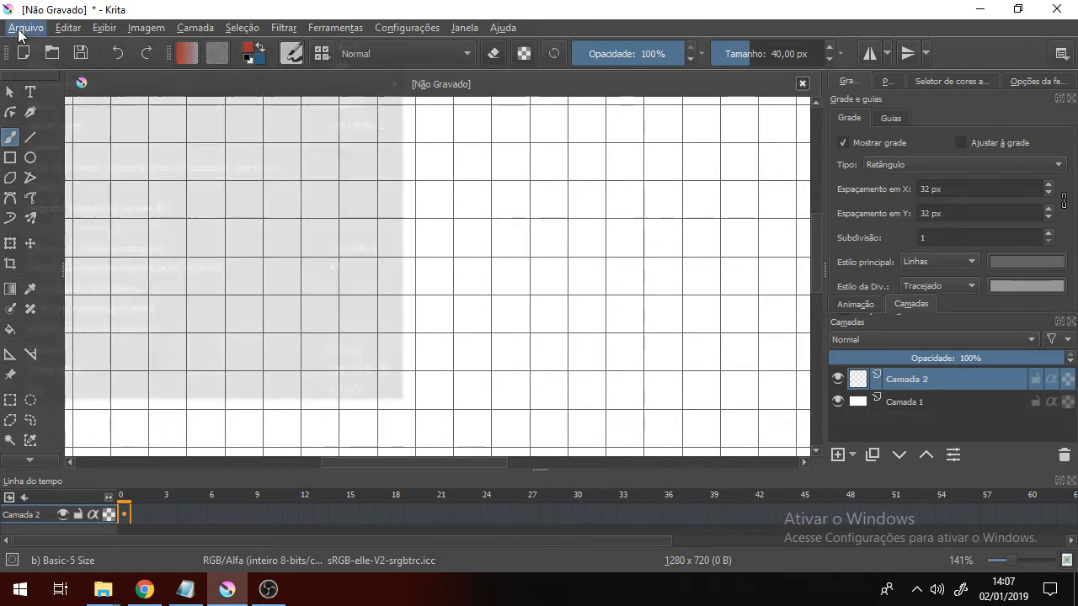
left_click(29, 47)
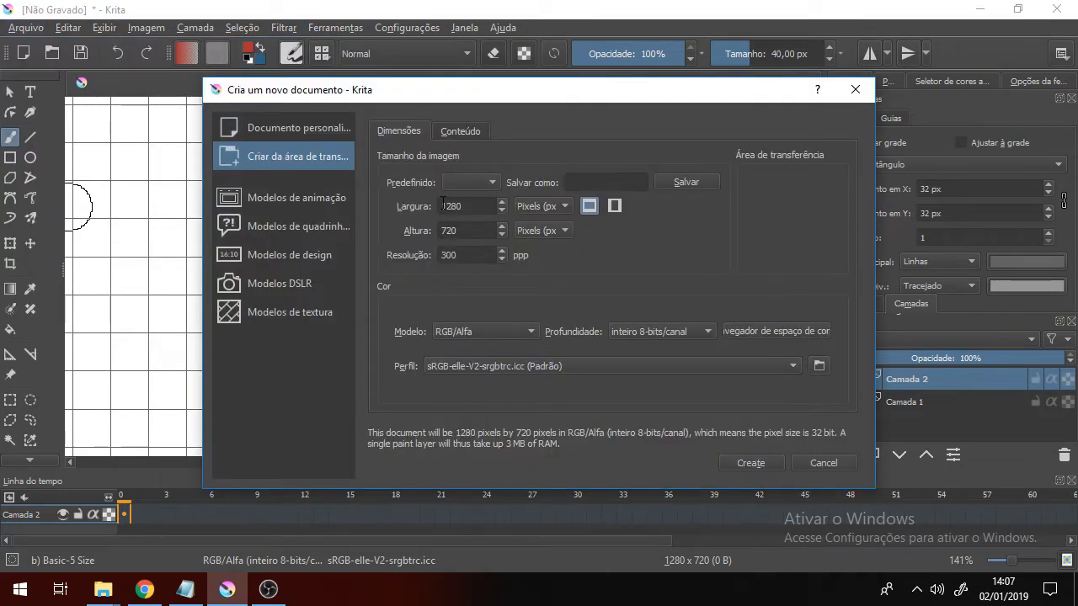
double_click(475, 206)
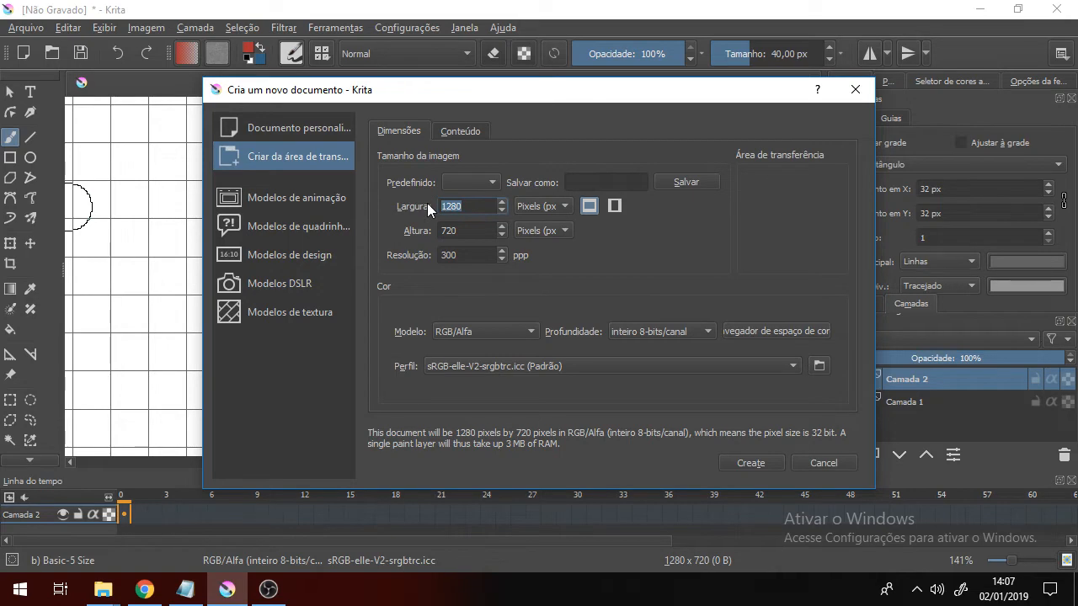
type("32")
double_click(468, 230)
type("32")
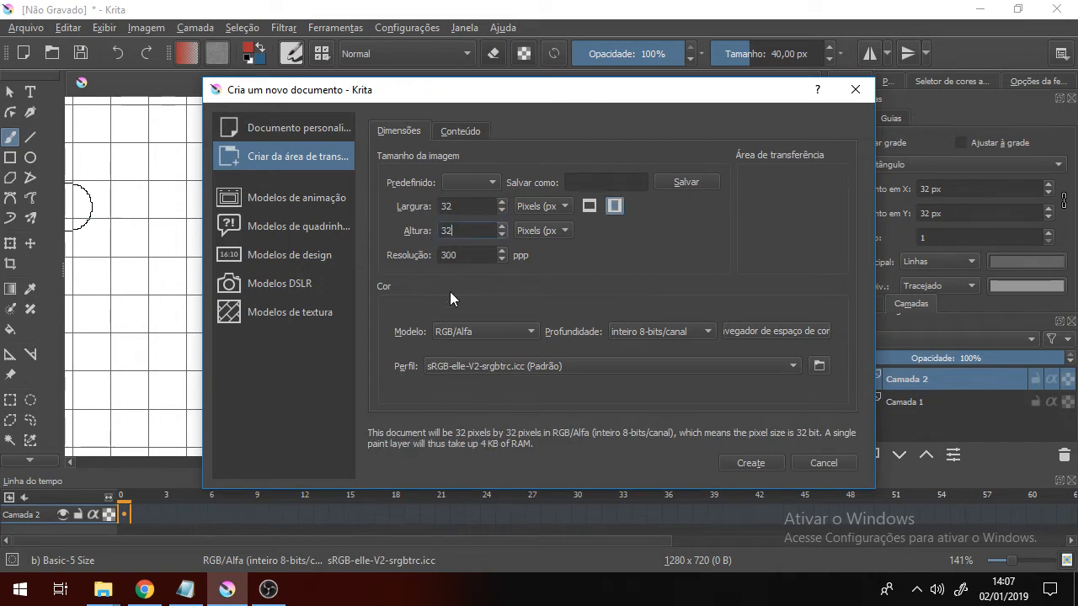
left_click(760, 463)
scroll(450, 341, "down", 1)
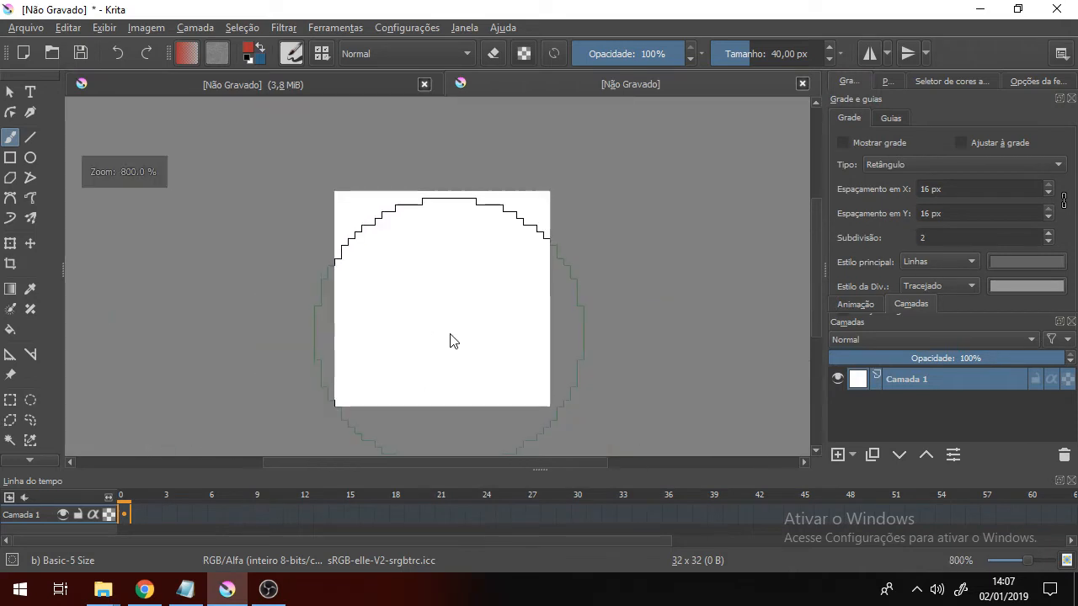
Compare the 1280 × 720 document with the 32 × 32 one, return to the small document and show the colour palette.
left_click(326, 88)
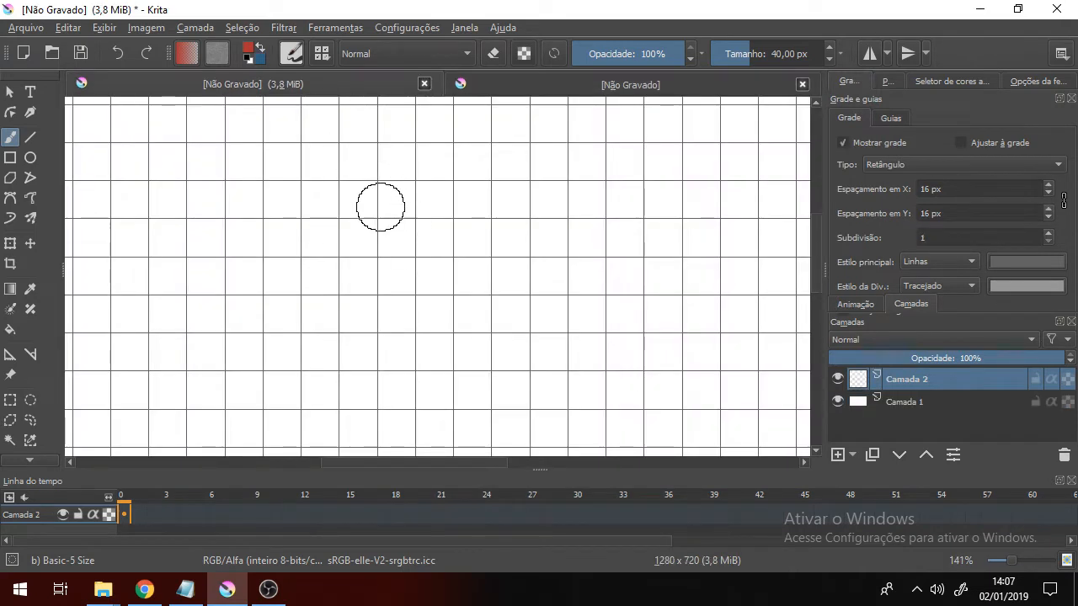
left_click(493, 85)
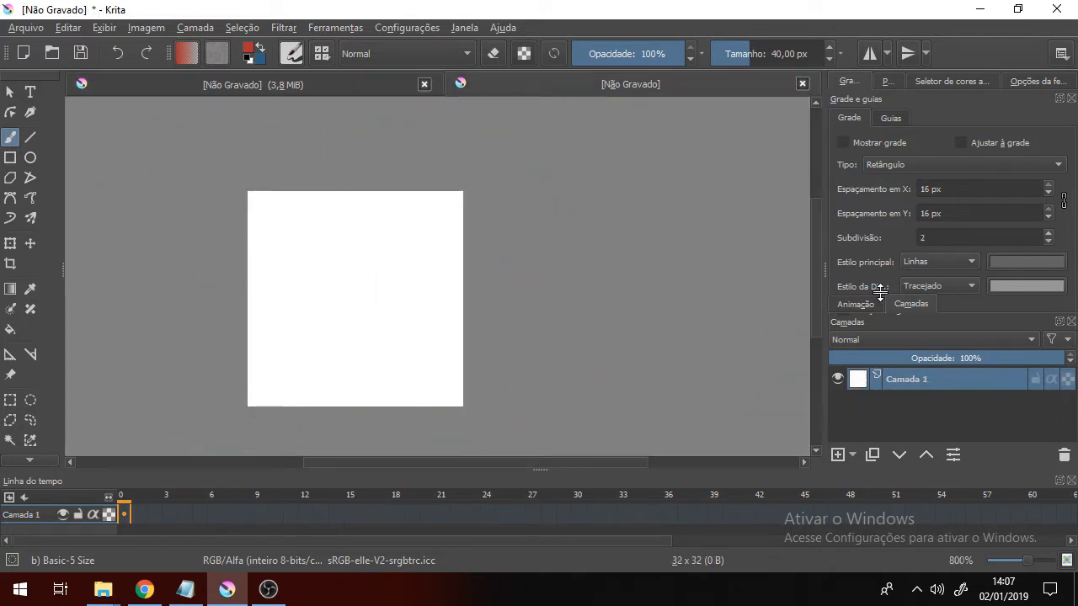
left_click(887, 83)
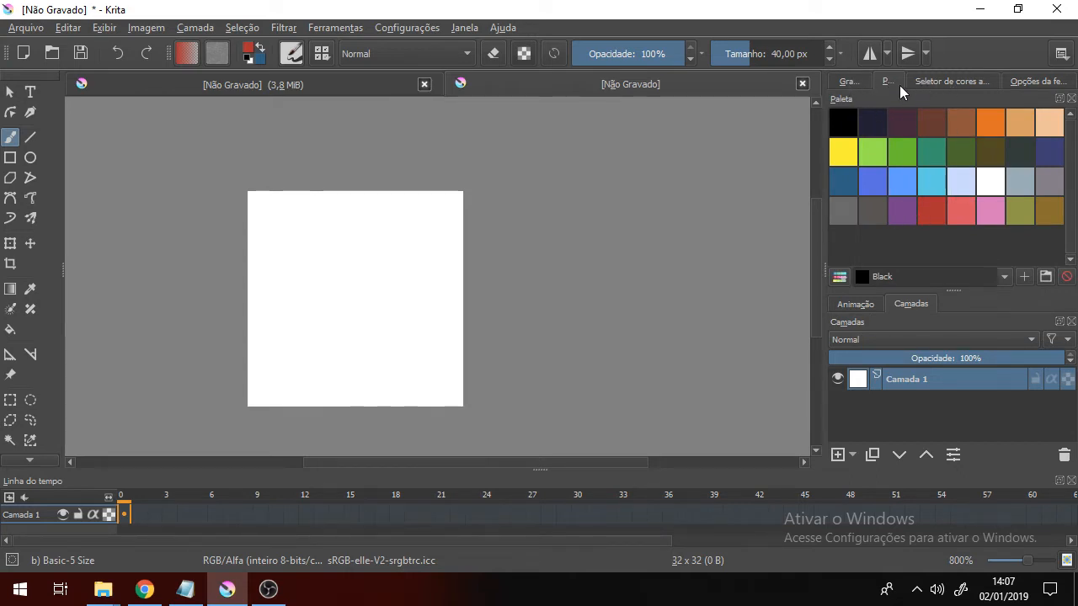
Look through the advanced colour selector and brush tool options, return to the palette, and view the list of available dockers.
left_click(974, 81)
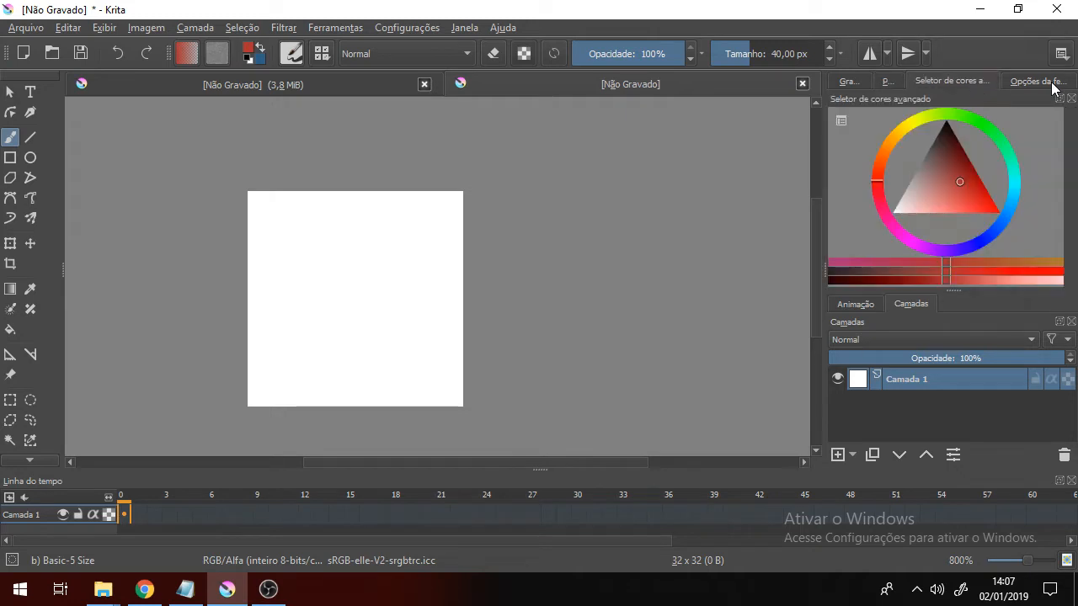
left_click(1035, 82)
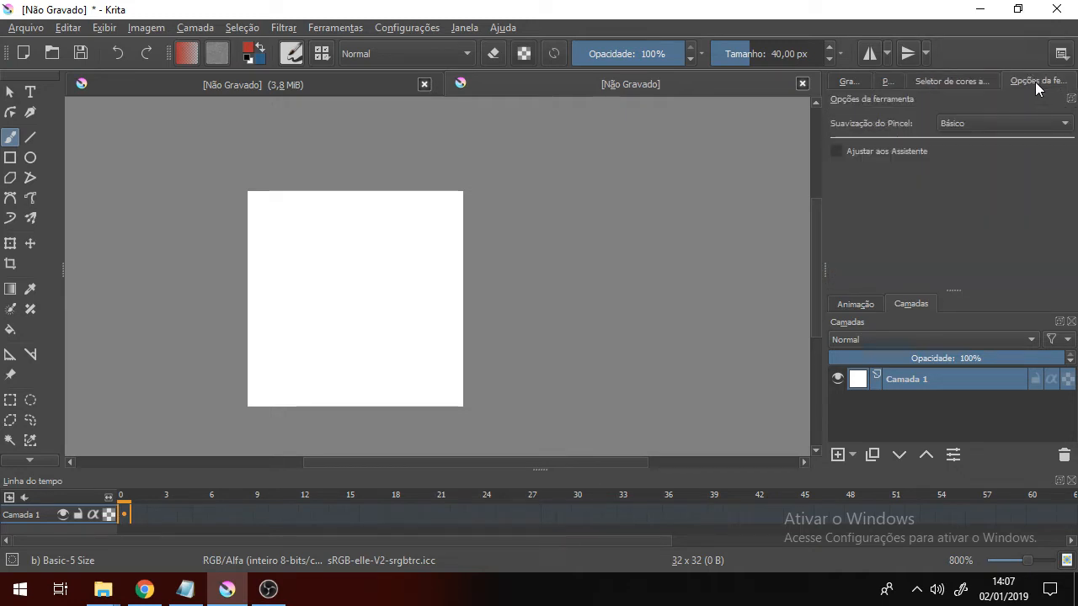
left_click(889, 81)
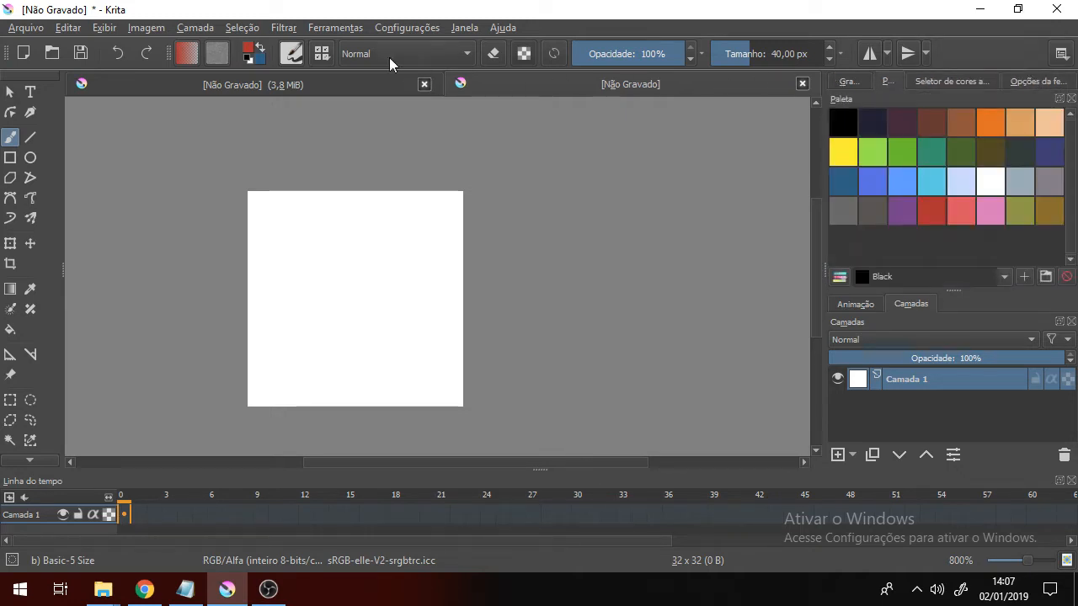
left_click(411, 32)
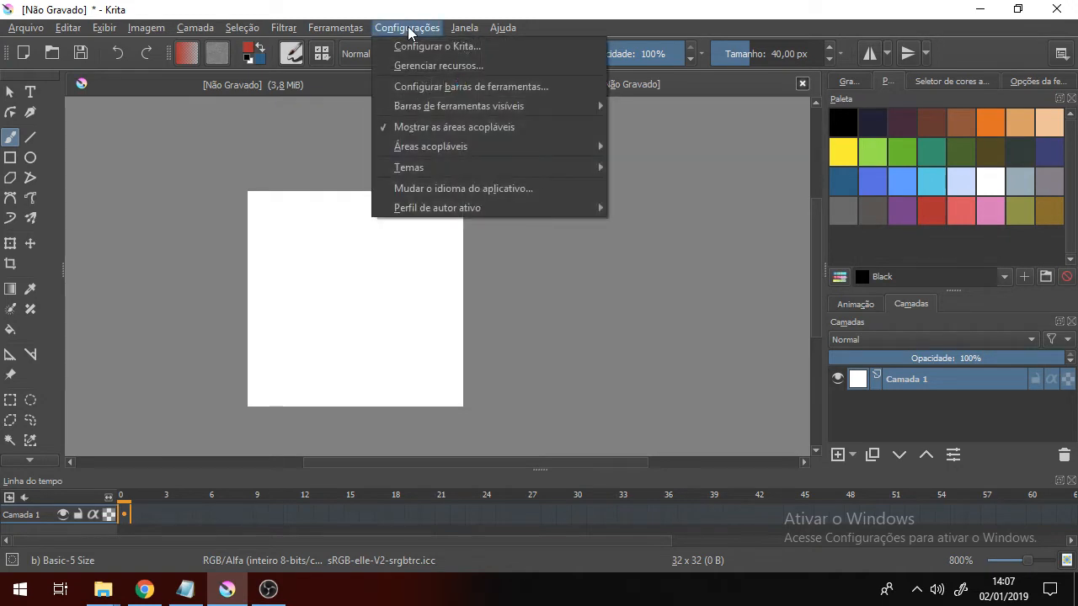
mouse_move(566, 147)
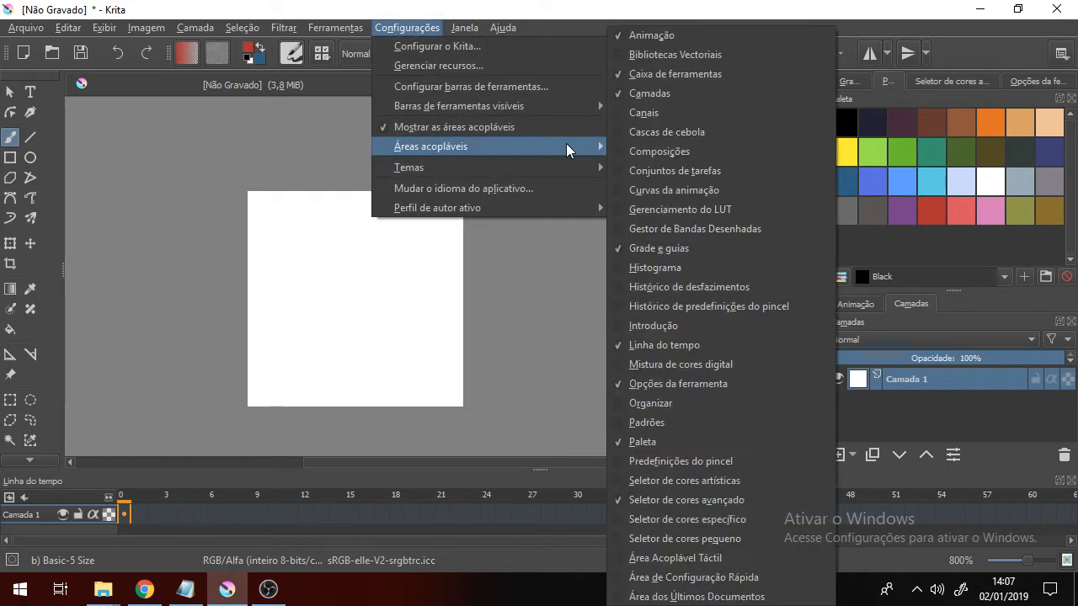
left_click(714, 3)
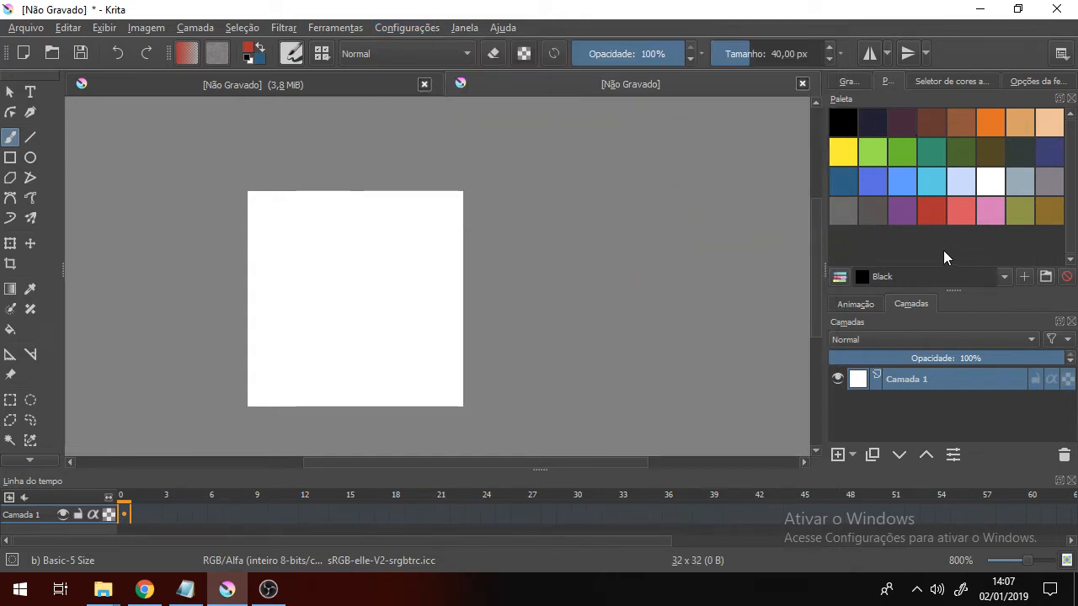
Browse the available colour palettes and choose PixelArt 32.
left_click(839, 278)
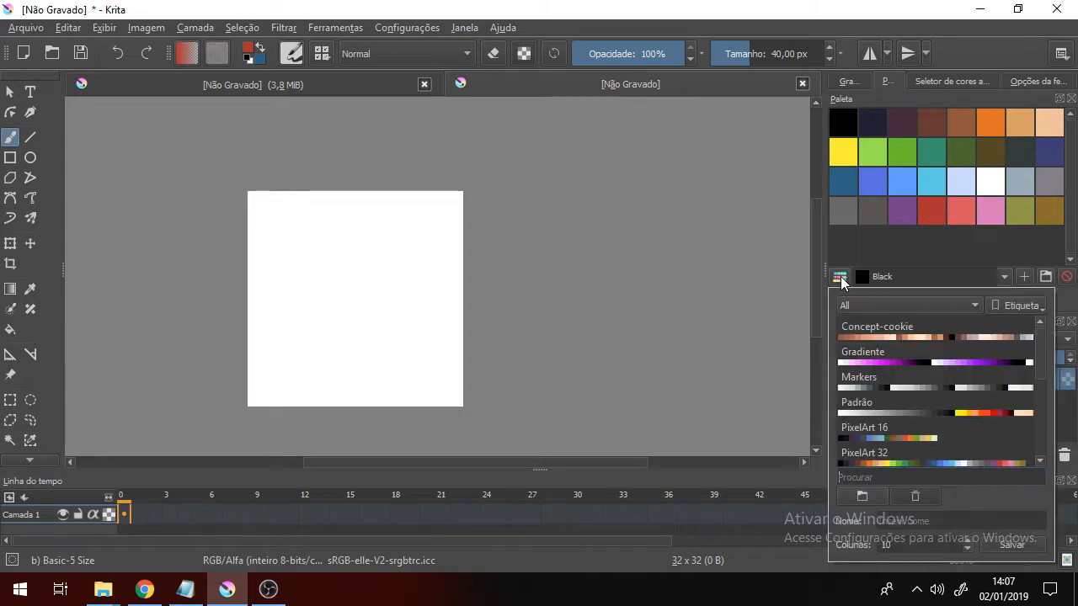
scroll(980, 372, "down", 1)
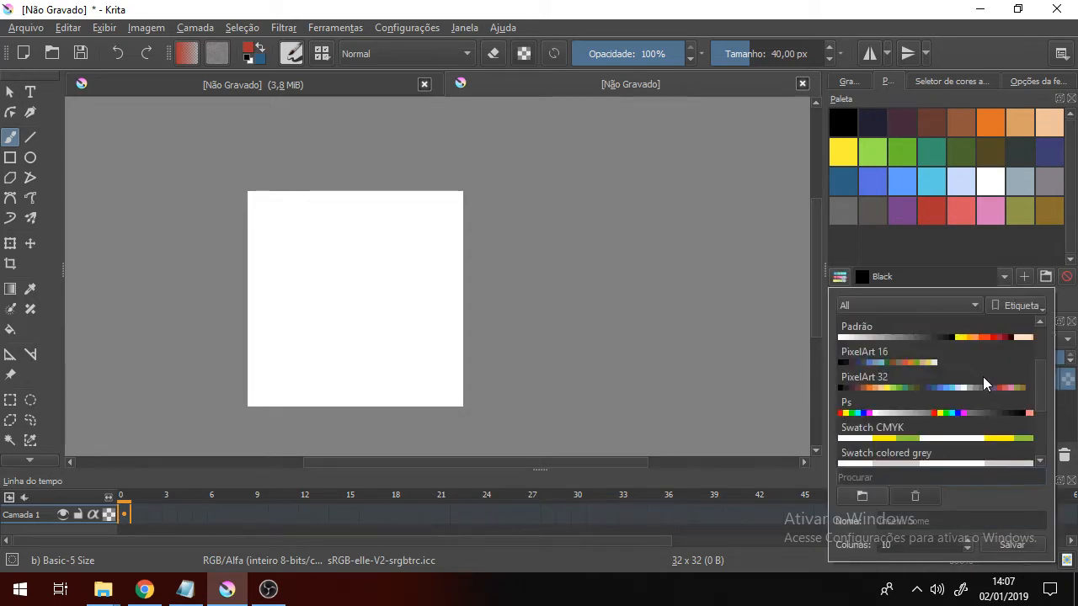
left_click(879, 382)
left_click(886, 247)
Try several green and blue palette swatches, finishing with the dark Valhalla swatch as the foreground colour.
left_click(895, 150)
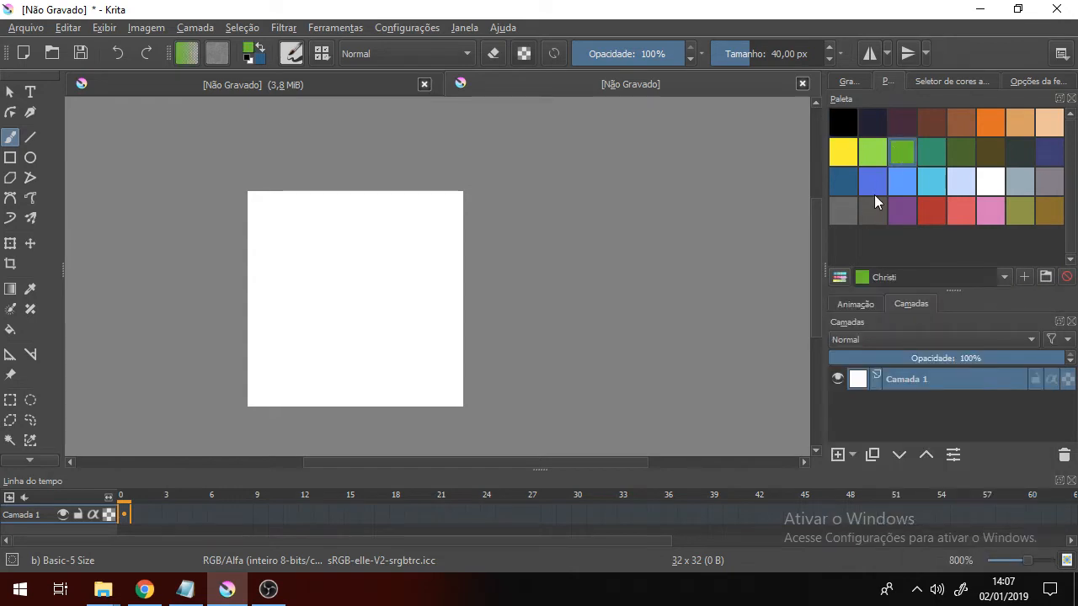
left_click(875, 193)
left_click(964, 192)
left_click(904, 178)
left_click(876, 125)
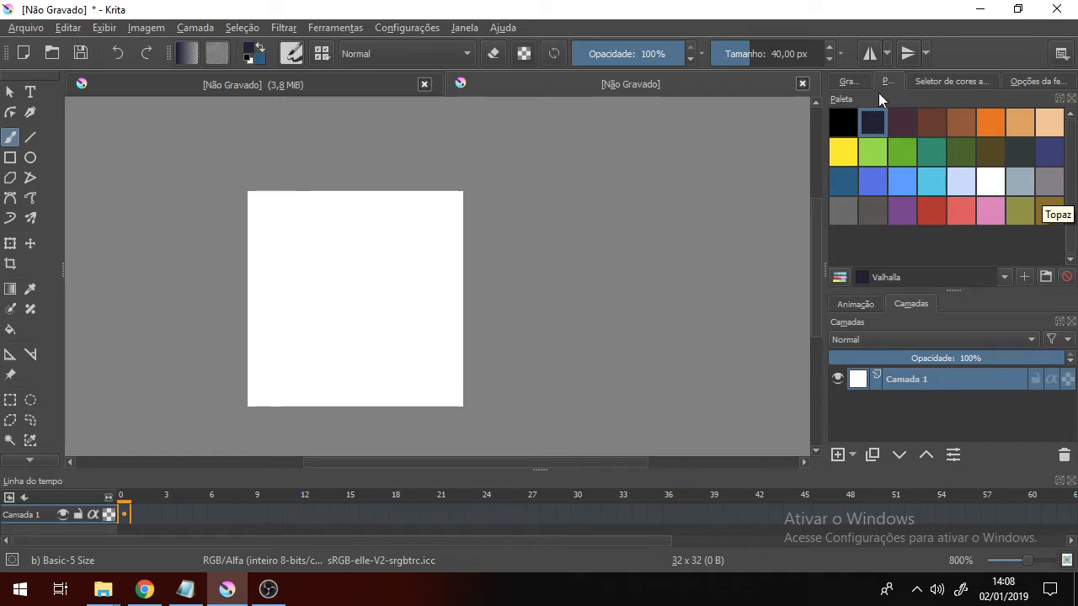
Add a paint layer above Camada 1, clear a trial brush stroke from it, and fill the layer with Valhalla.
left_click(837, 455)
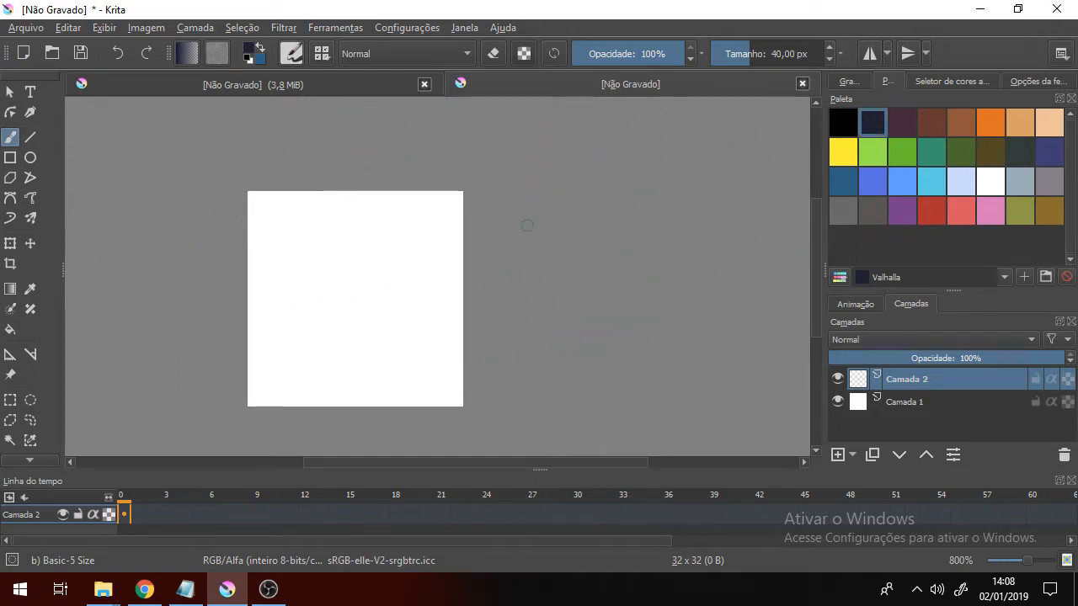
mouse_move(525, 218)
left_mouse_down()
mouse_move(346, 295)
mouse_move(300, 296)
mouse_move(475, 189)
mouse_move(387, 173)
mouse_move(306, 187)
mouse_move(271, 165)
mouse_move(264, 447)
mouse_move(365, 163)
mouse_move(287, 413)
mouse_move(438, 215)
mouse_move(374, 417)
mouse_move(477, 410)
left_mouse_up()
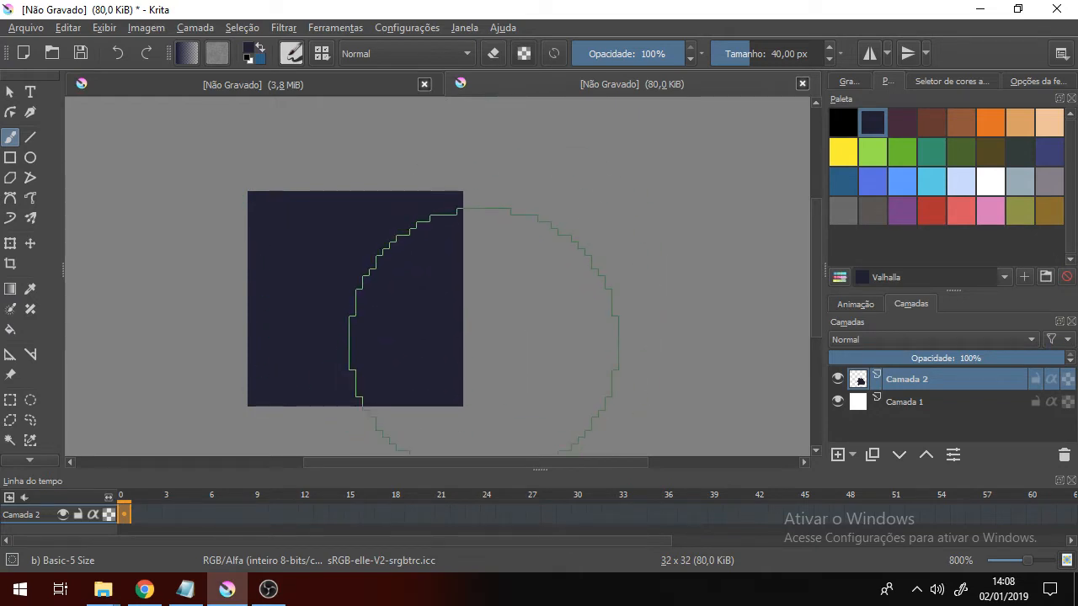
key("Delete")
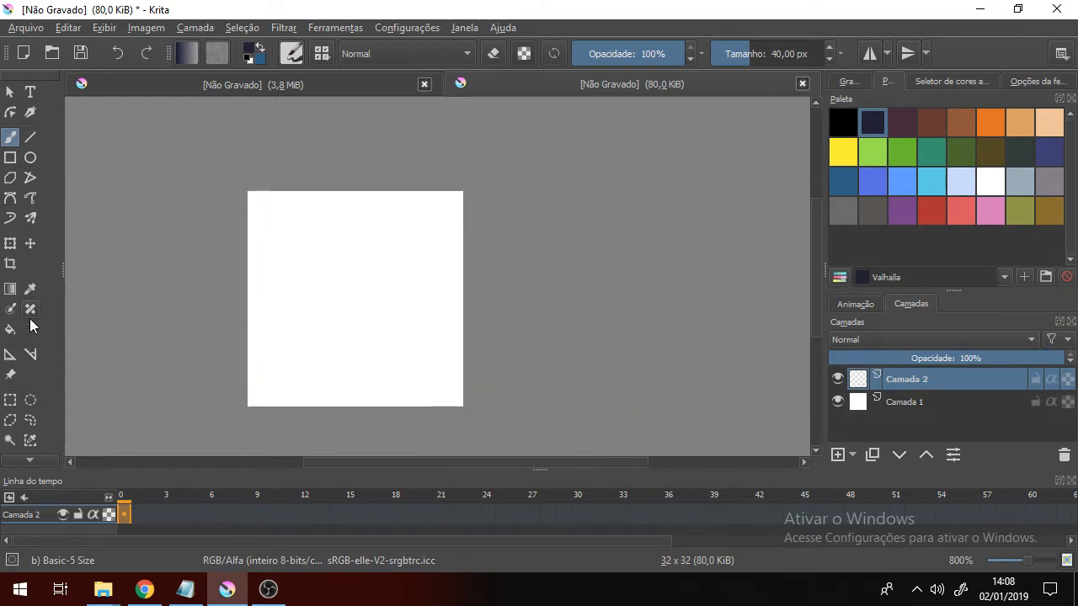
left_click(10, 329)
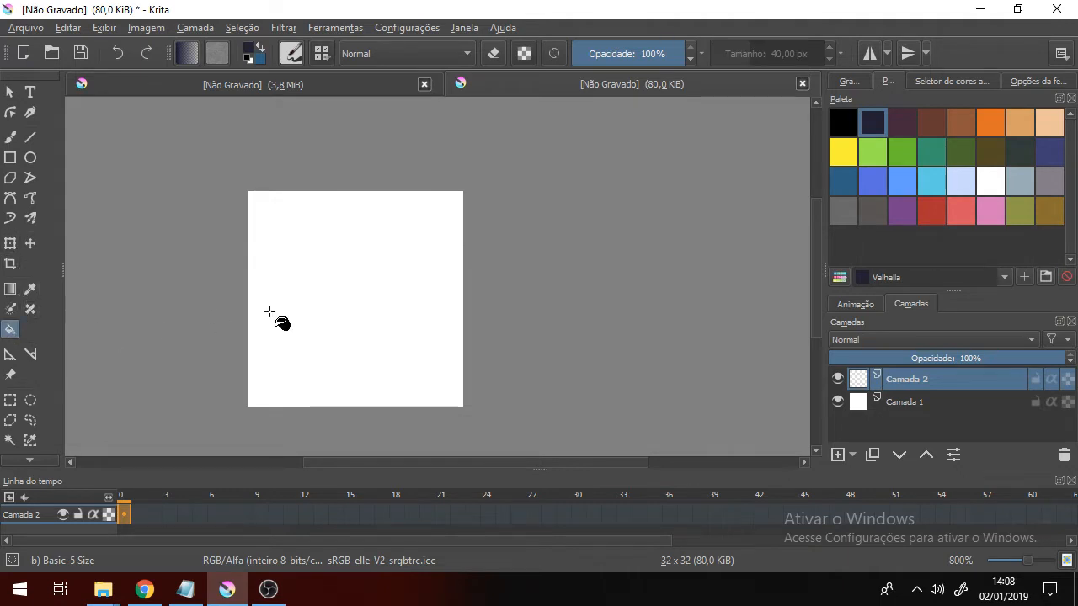
left_click(354, 299)
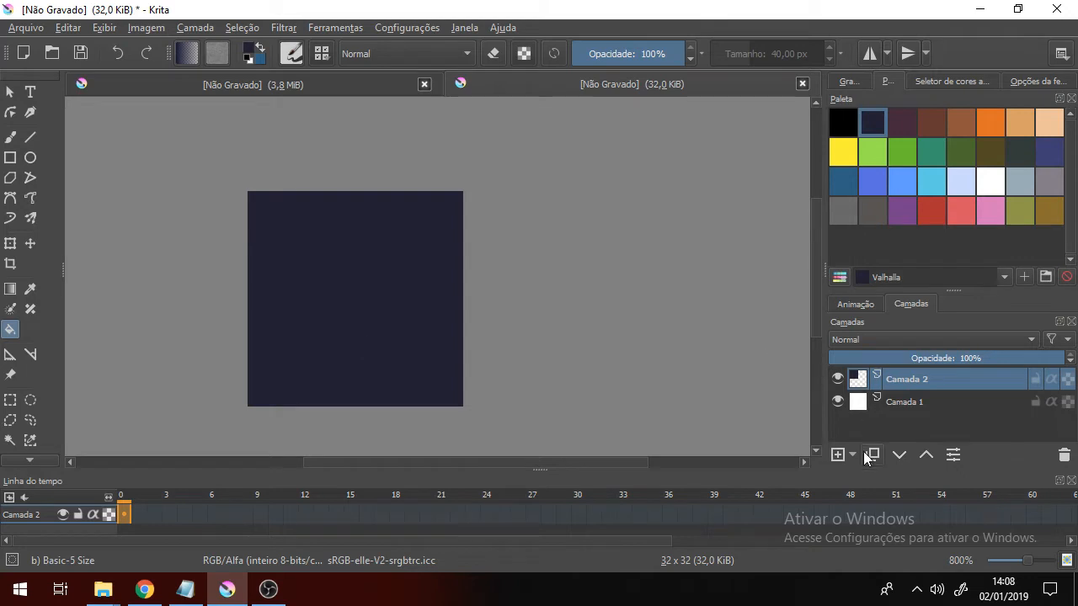
Add a paint layer above Camada 2 and ready the freehand brush with the Basic-5 Size preset at 11,47 px.
left_click(838, 455)
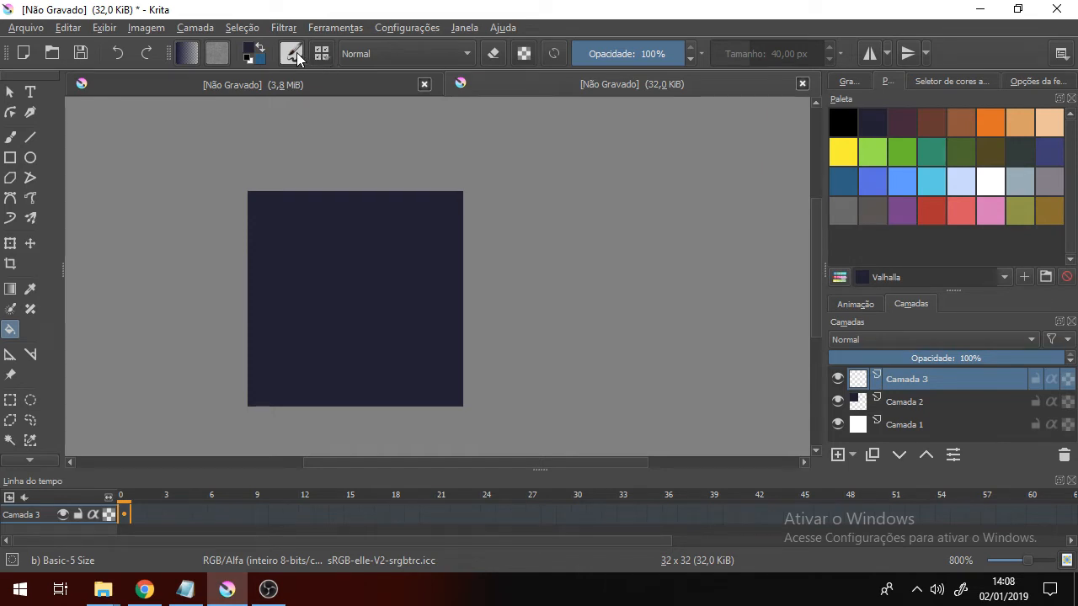
left_click(10, 137)
left_click(326, 59)
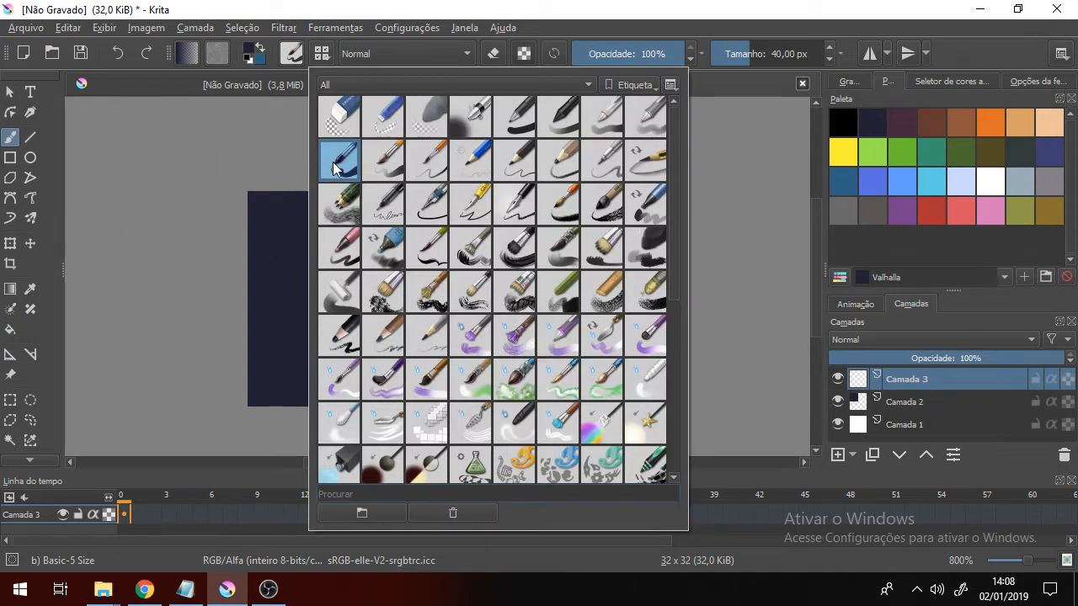
left_click(534, 32)
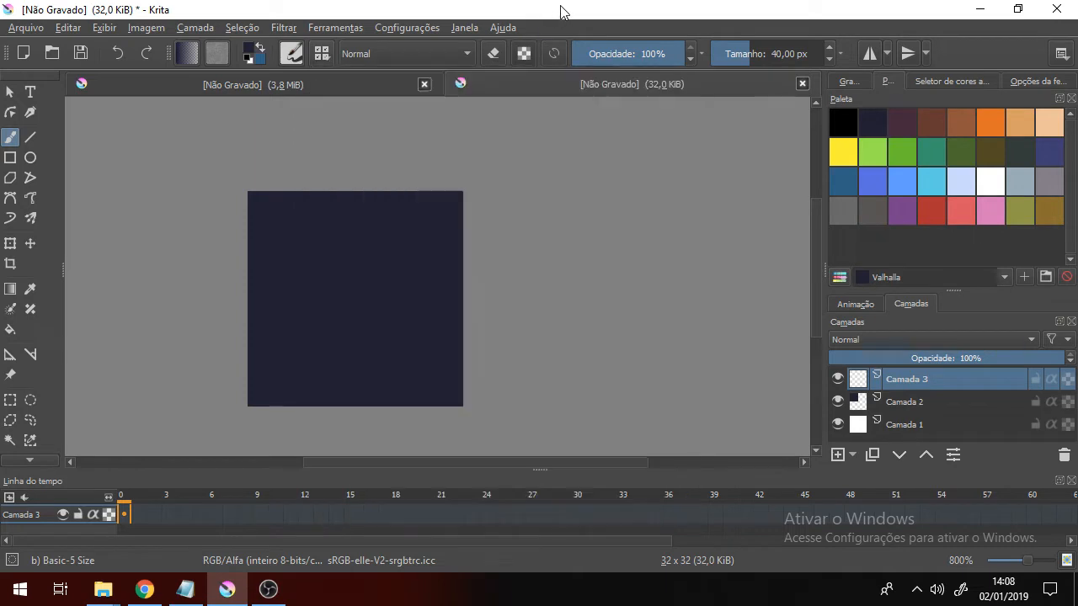
left_click_drag(747, 56, 739, 55)
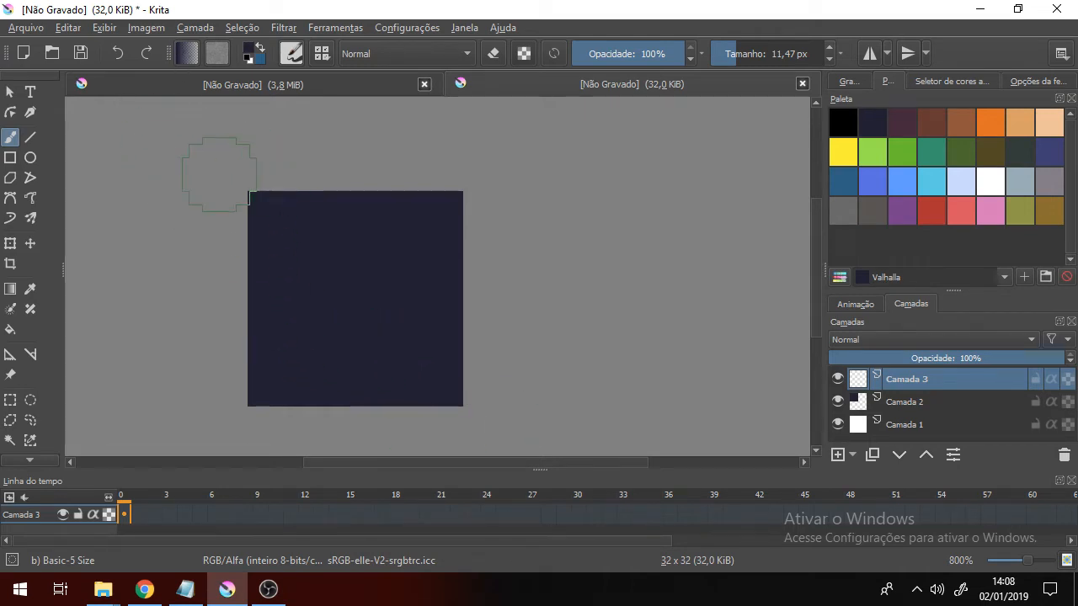
Turn on the wrap-around view (Modo em ciclo), try a diagonal Oiled cedar stroke, and undo it.
left_click(103, 28)
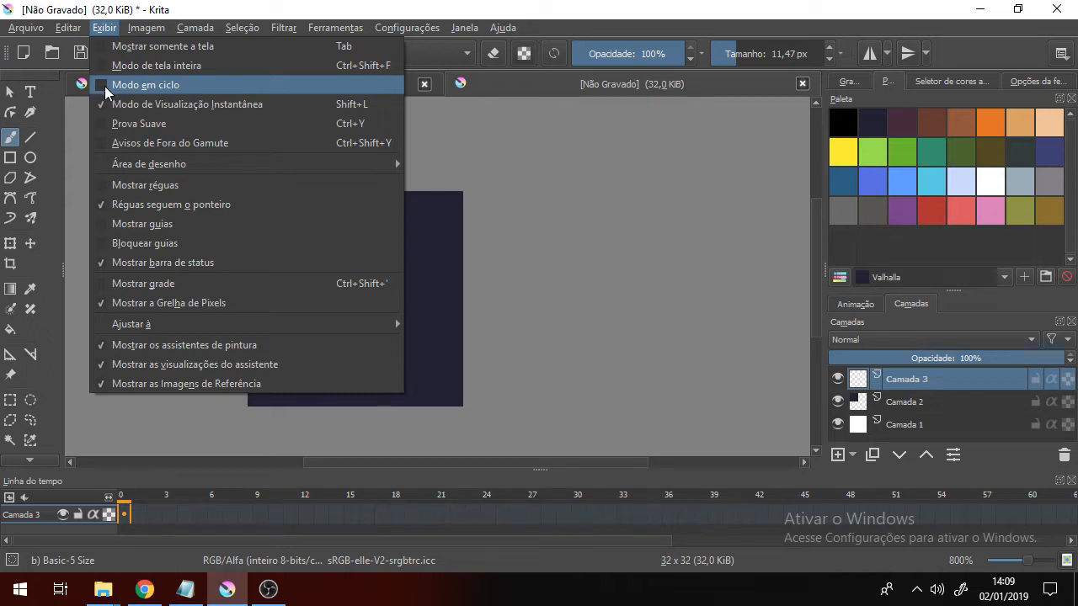
left_click(101, 85)
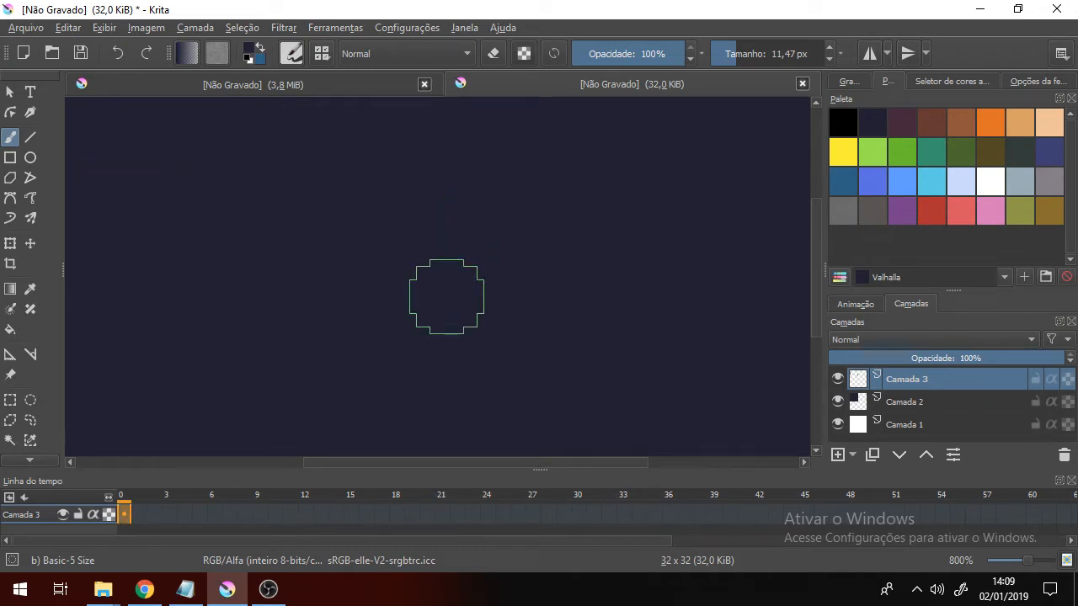
left_click(936, 118)
mouse_move(541, 243)
left_mouse_down()
mouse_move(466, 253)
mouse_move(432, 294)
mouse_move(375, 324)
mouse_move(297, 314)
mouse_move(262, 284)
mouse_move(221, 203)
mouse_move(239, 164)
mouse_move(293, 147)
mouse_move(354, 157)
mouse_move(478, 263)
mouse_move(566, 249)
mouse_move(636, 203)
mouse_move(677, 194)
mouse_move(732, 206)
mouse_move(741, 246)
mouse_move(678, 314)
mouse_move(491, 294)
left_mouse_up()
key("ctrl+z")
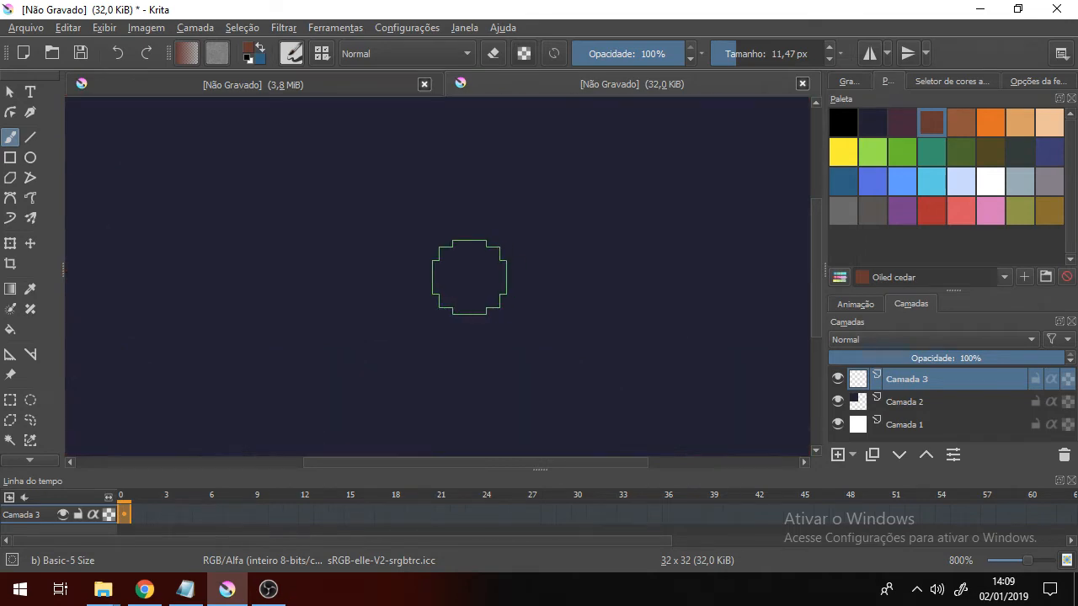
Try a horizontal and a vertical stroke in the wrap-around view, undo both, and turn Modo em ciclo off.
mouse_move(332, 228)
left_mouse_down()
mouse_move(436, 220)
mouse_move(546, 225)
mouse_move(601, 241)
left_mouse_up()
key("ctrl+z")
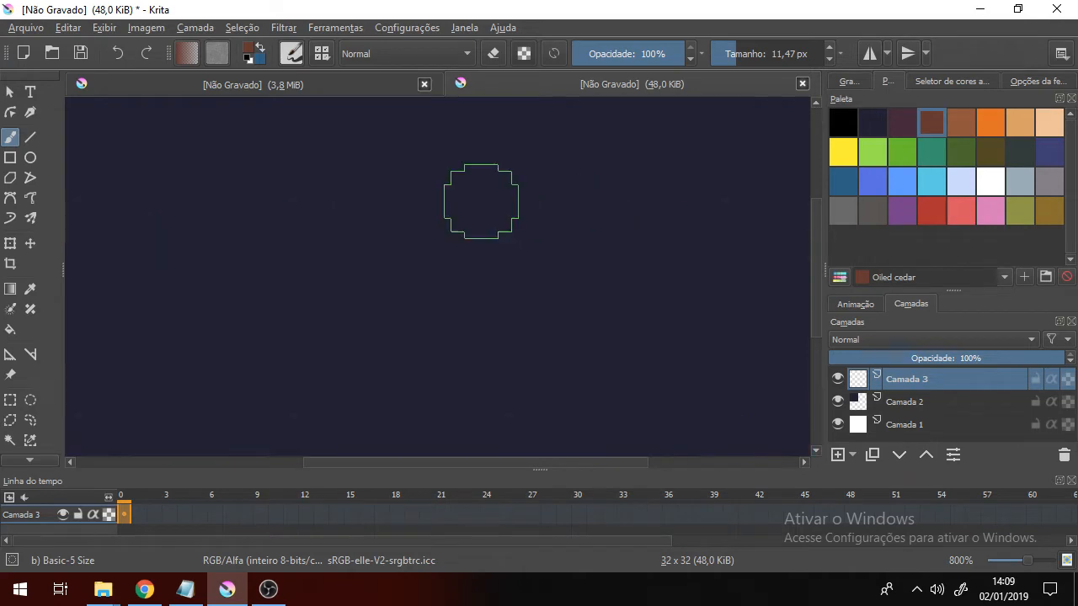
left_click_drag(472, 179, 470, 428)
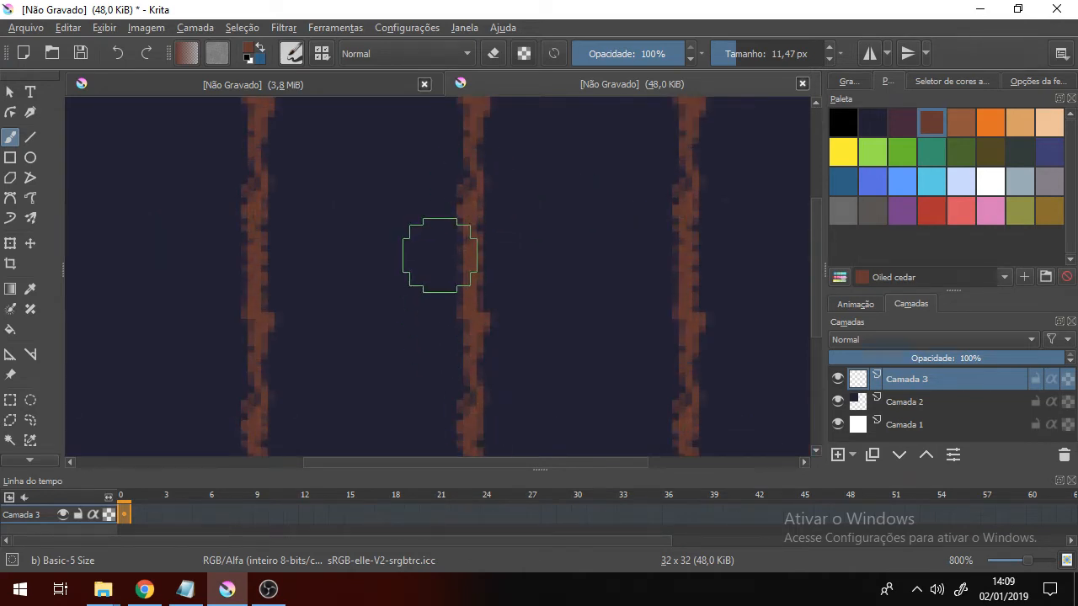
key("ctrl+z")
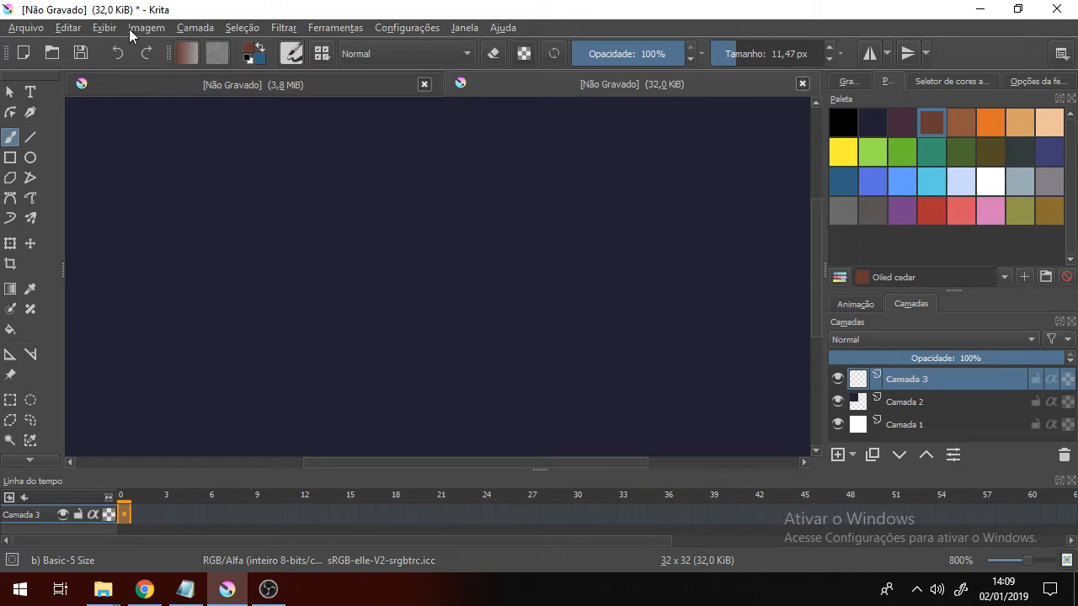
left_click(102, 28)
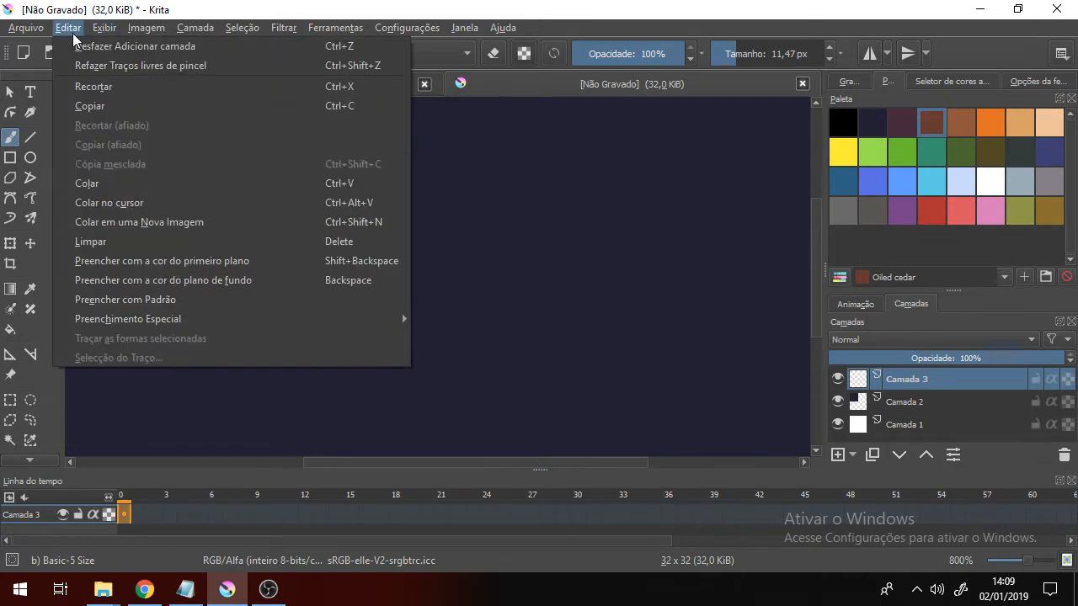
left_click(126, 84)
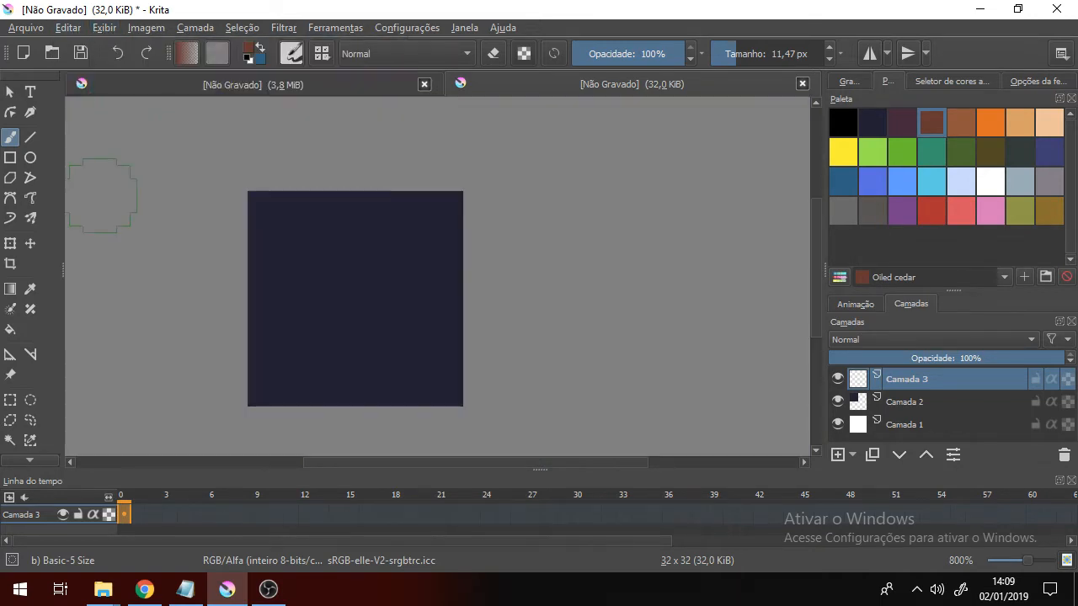
Paint scattered rounded spots of varying sizes in the Loulou colour across the dark tile on Camada 3.
left_click(897, 123)
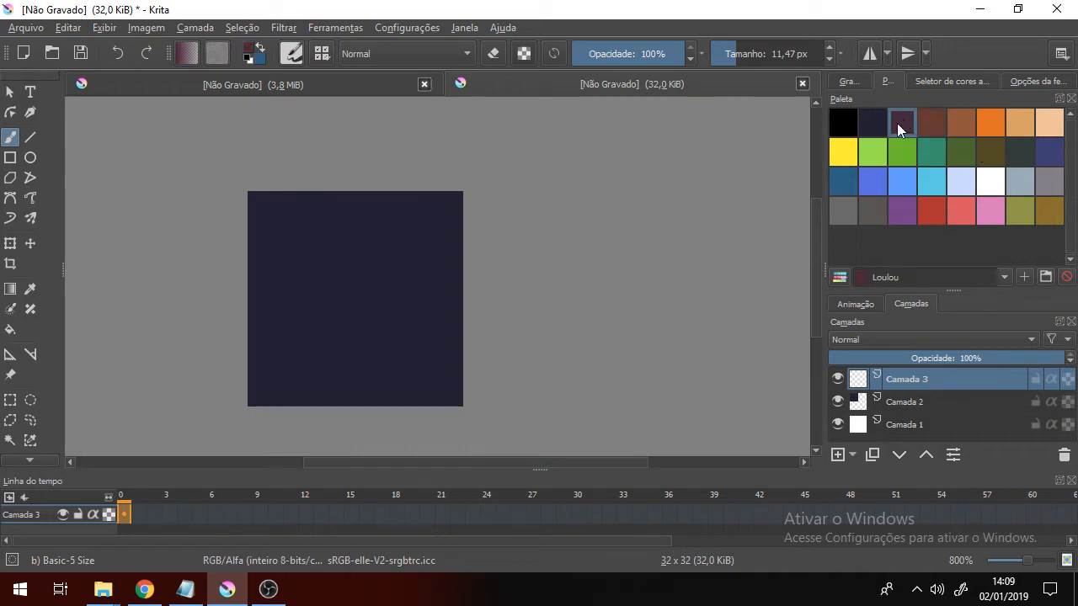
left_click_drag(325, 233, 334, 277)
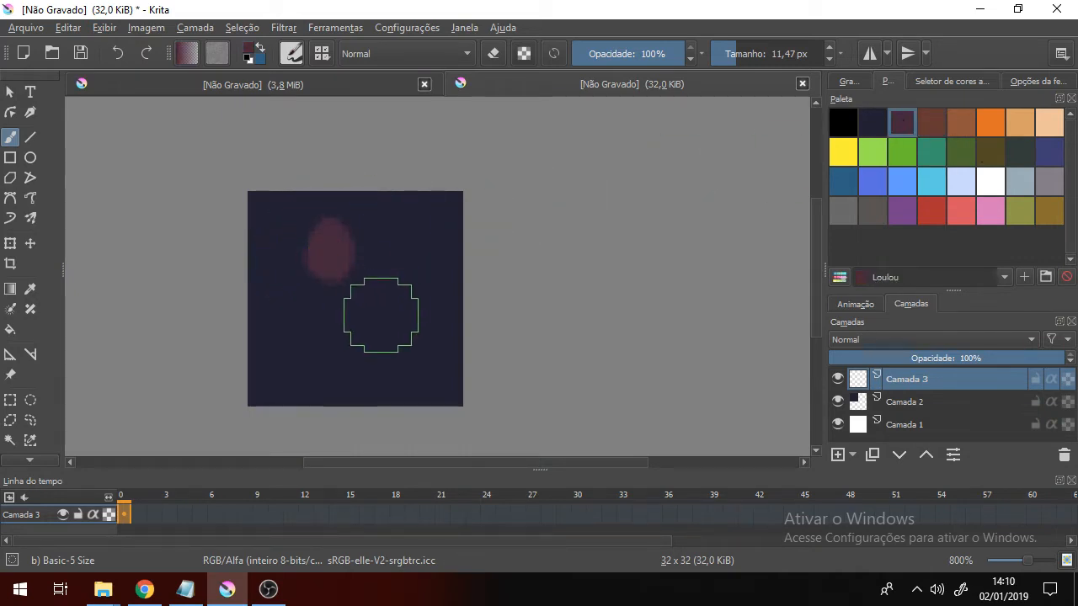
left_click_drag(367, 345, 373, 340)
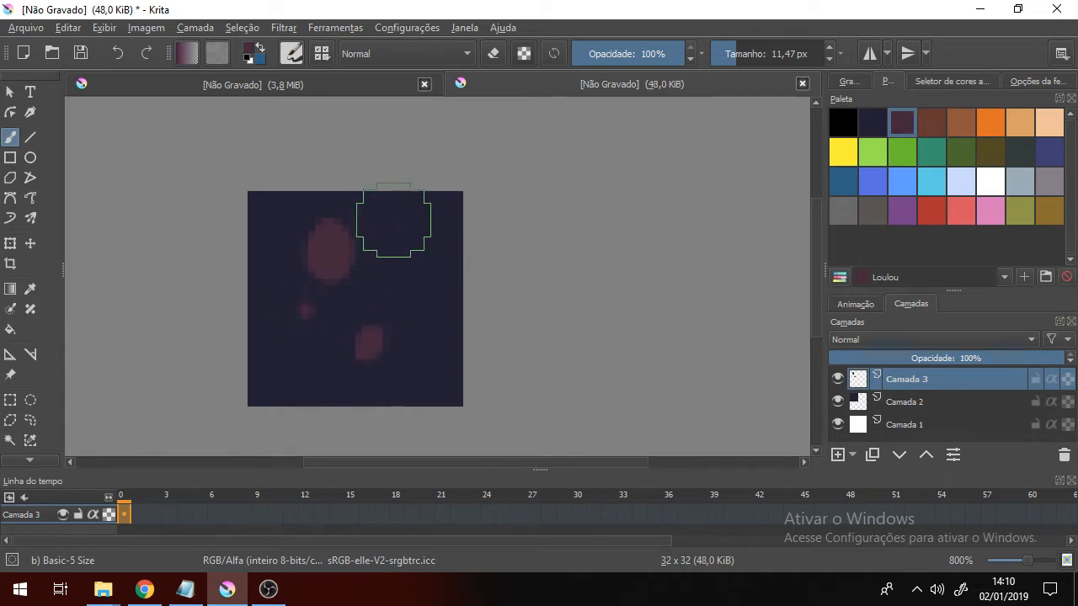
mouse_move(385, 214)
left_mouse_down()
mouse_move(396, 249)
mouse_move(399, 214)
mouse_move(393, 252)
mouse_move(412, 245)
left_mouse_up()
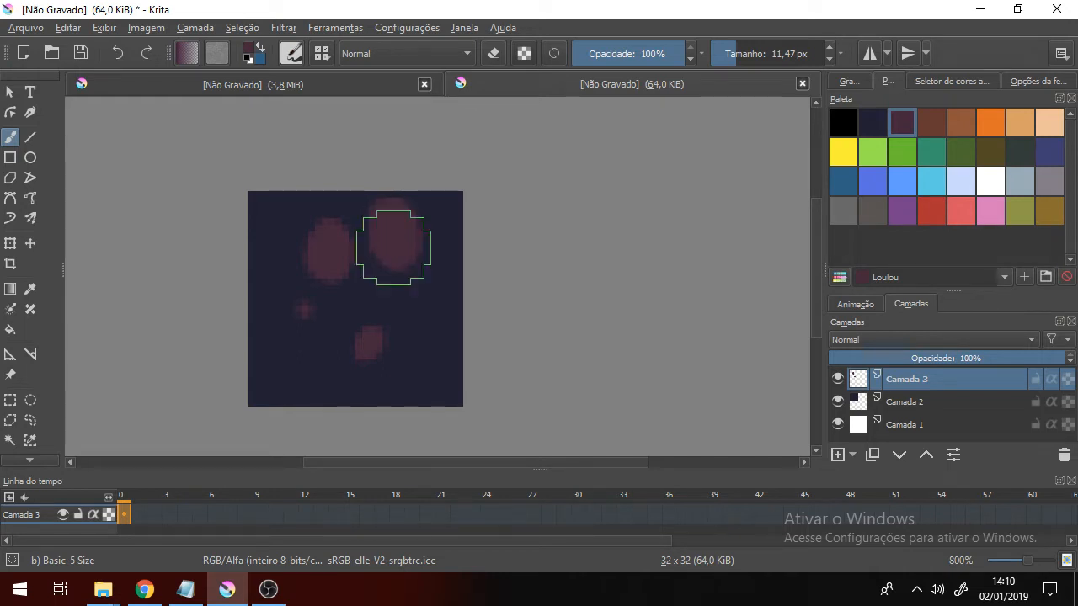
left_click_drag(301, 365, 307, 359)
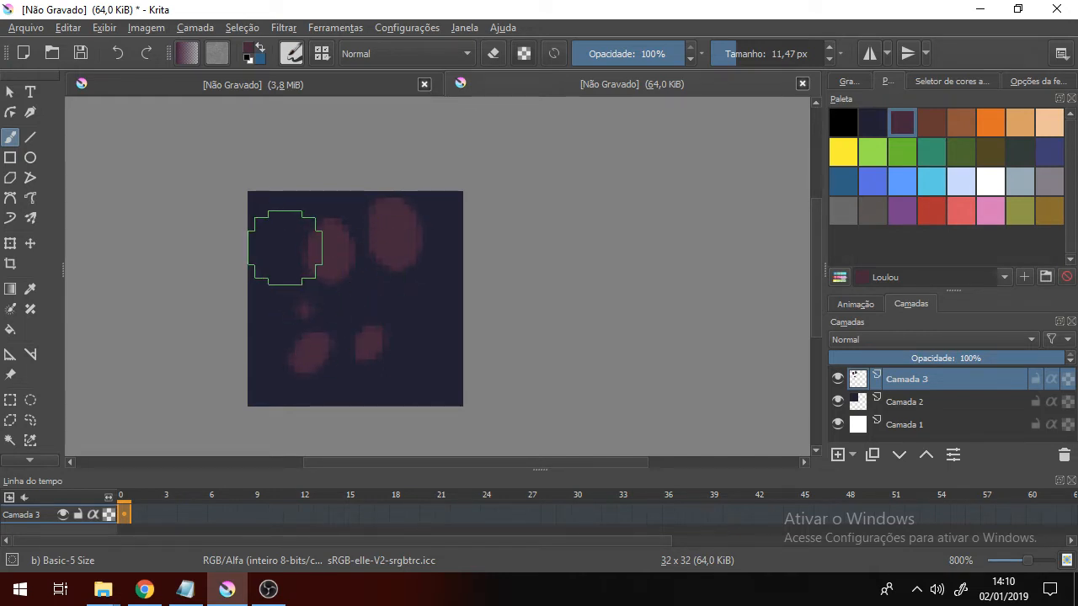
left_click_drag(268, 232, 272, 206)
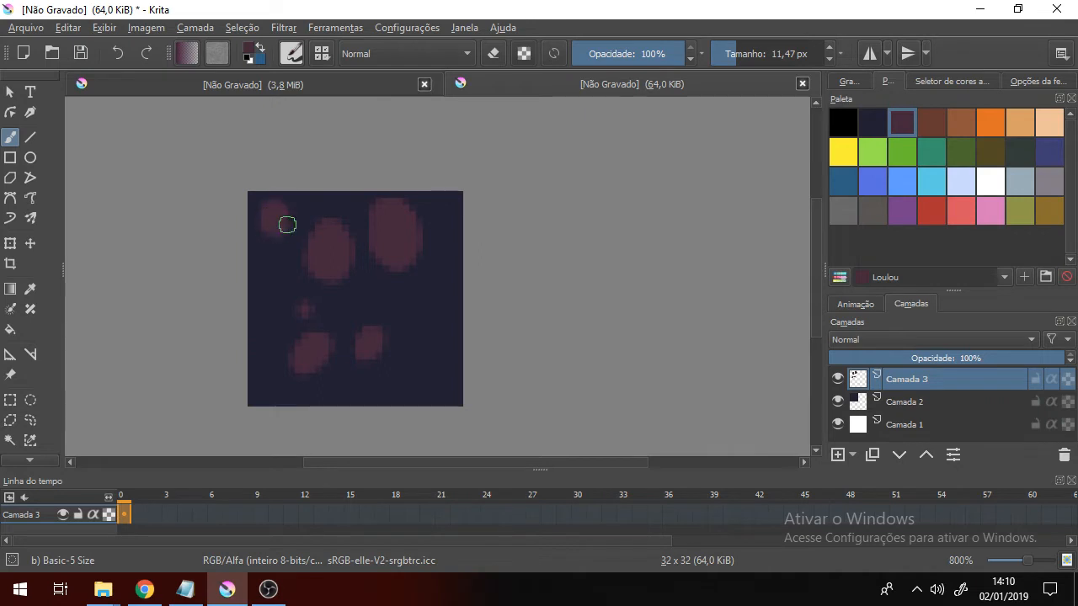
mouse_move(413, 298)
left_mouse_down()
mouse_move(423, 297)
mouse_move(417, 310)
left_mouse_up()
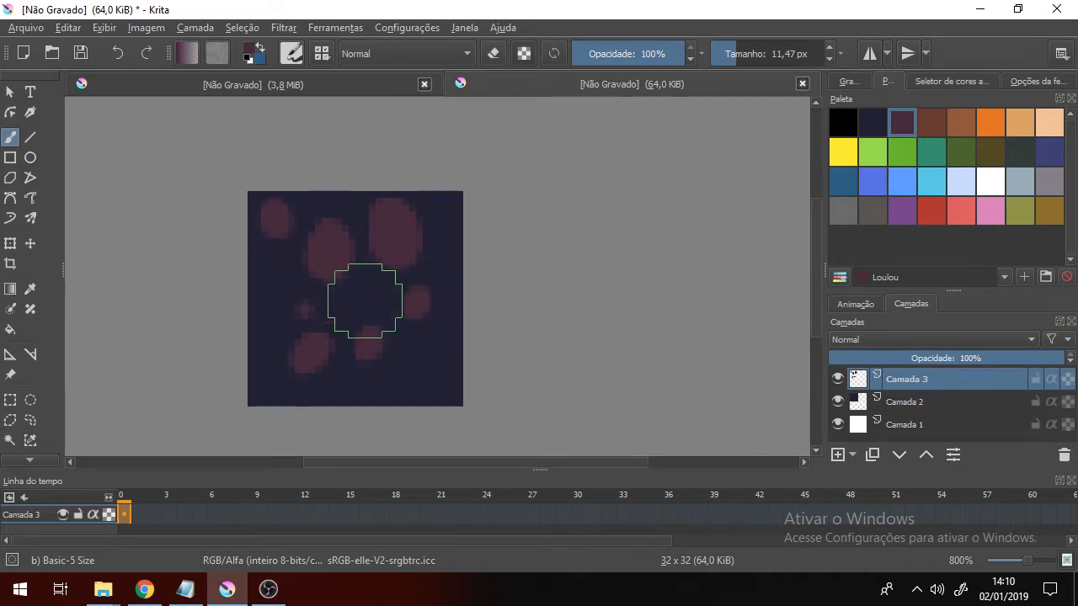
left_click(357, 298)
left_click(426, 370)
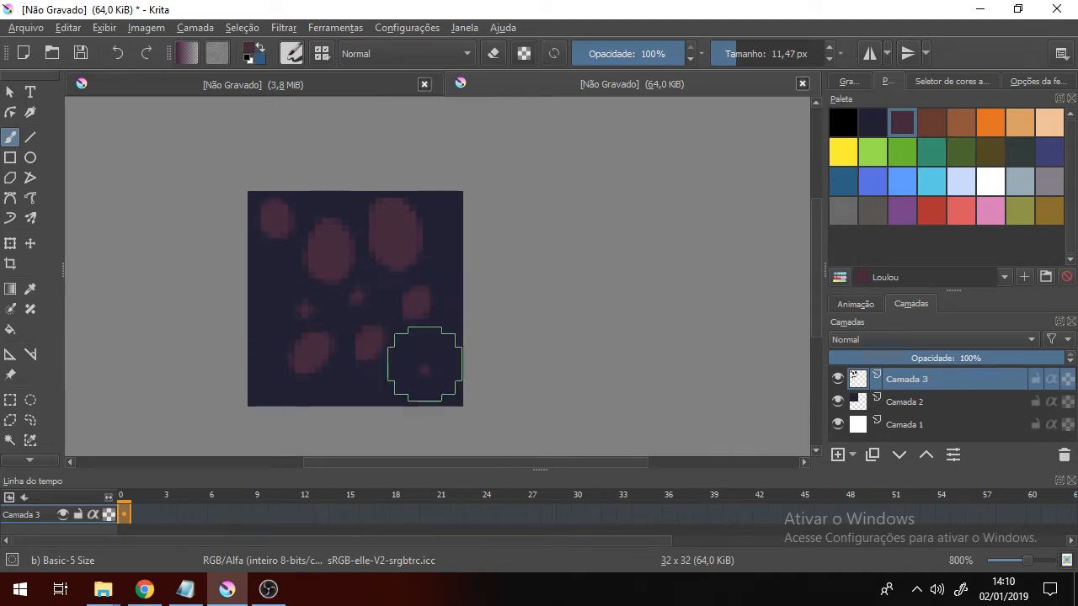
Turn on the wrap-around view (Modo em ciclo) and fill the gaps at the tile's side seam with more Loulou spots on Camada 3.
left_click(105, 31)
left_click(121, 83)
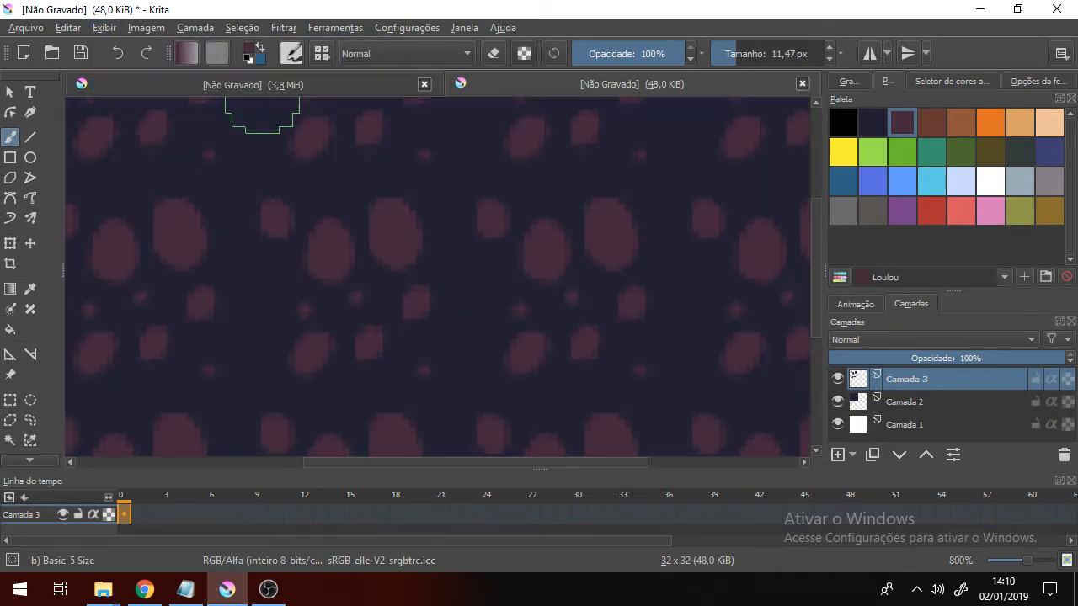
mouse_move(240, 294)
left_mouse_down()
mouse_move(266, 272)
mouse_move(245, 286)
mouse_move(258, 306)
mouse_move(259, 268)
mouse_move(264, 294)
left_mouse_up()
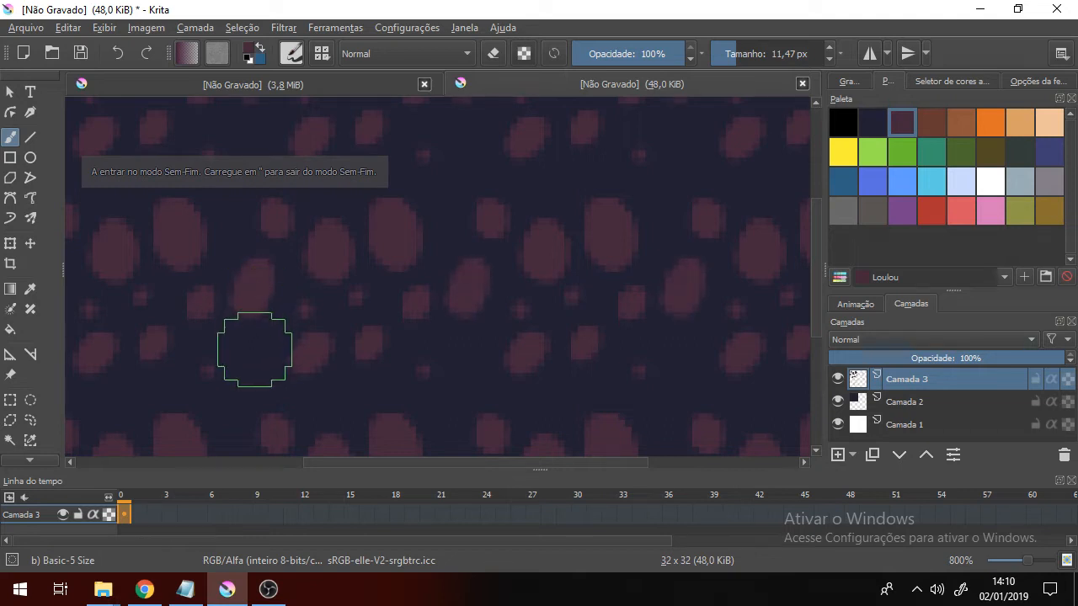
left_click_drag(235, 214, 233, 231)
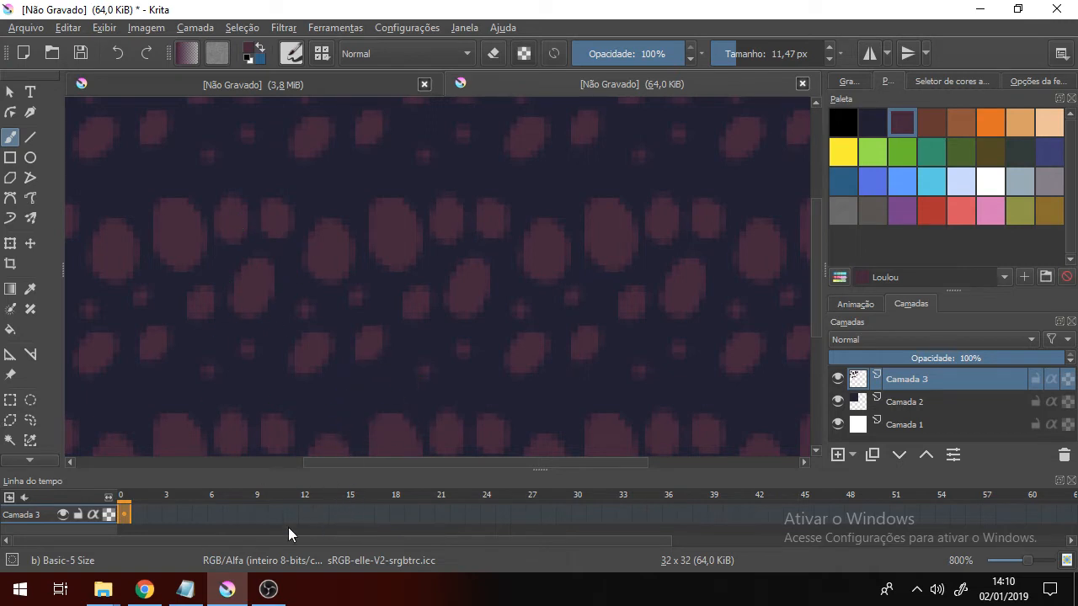
Paint Oiled cedar centres on the large spots in the tile's upper half, undoing one misplaced stroke.
left_click(938, 124)
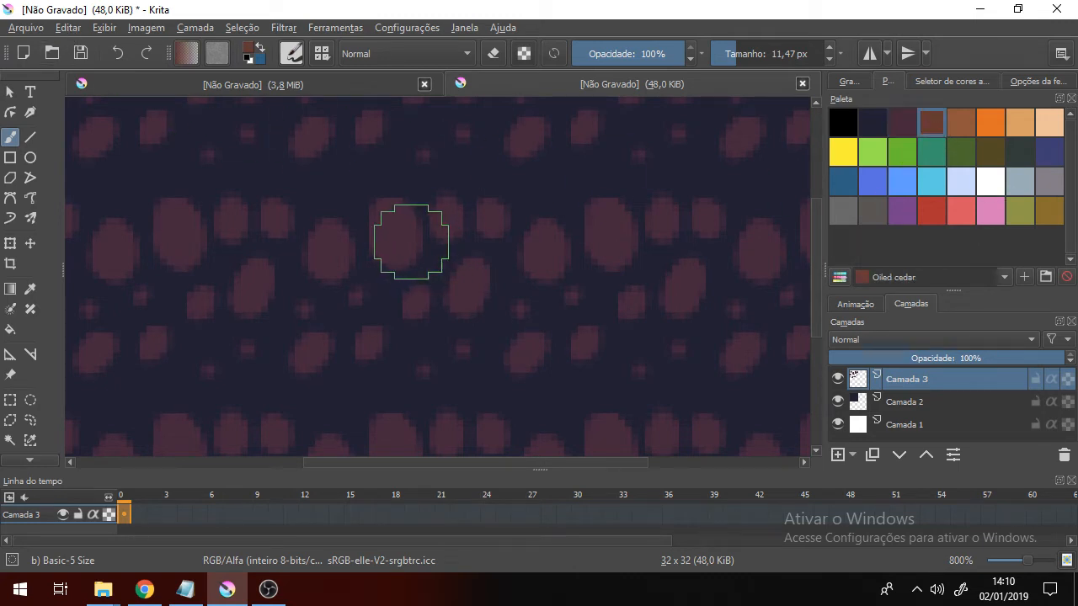
mouse_move(395, 216)
left_mouse_down()
mouse_move(385, 210)
mouse_move(390, 250)
mouse_move(381, 223)
left_mouse_up()
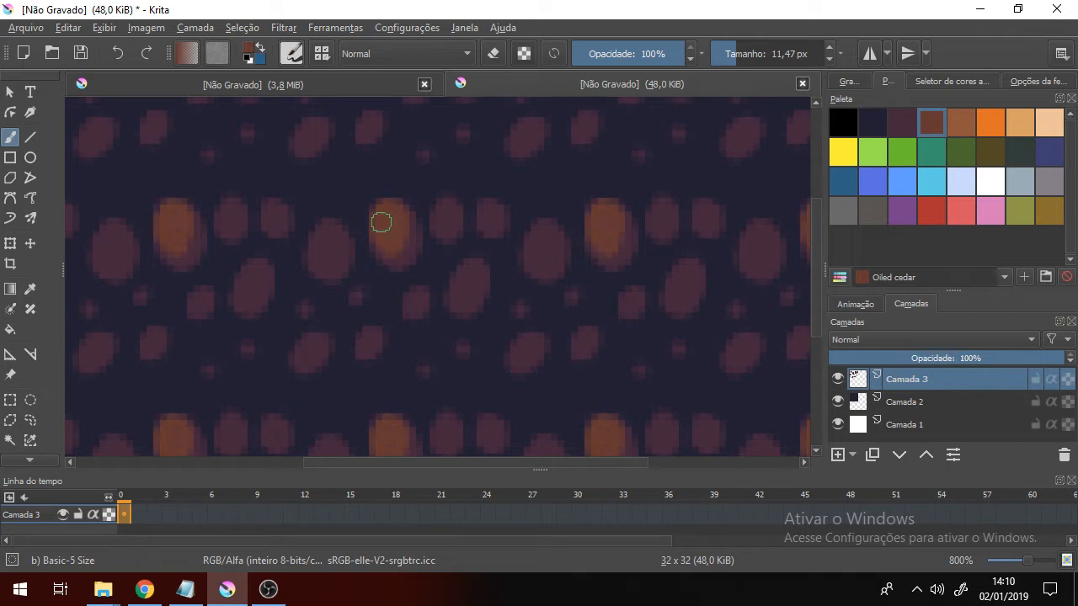
left_click_drag(446, 210, 439, 212)
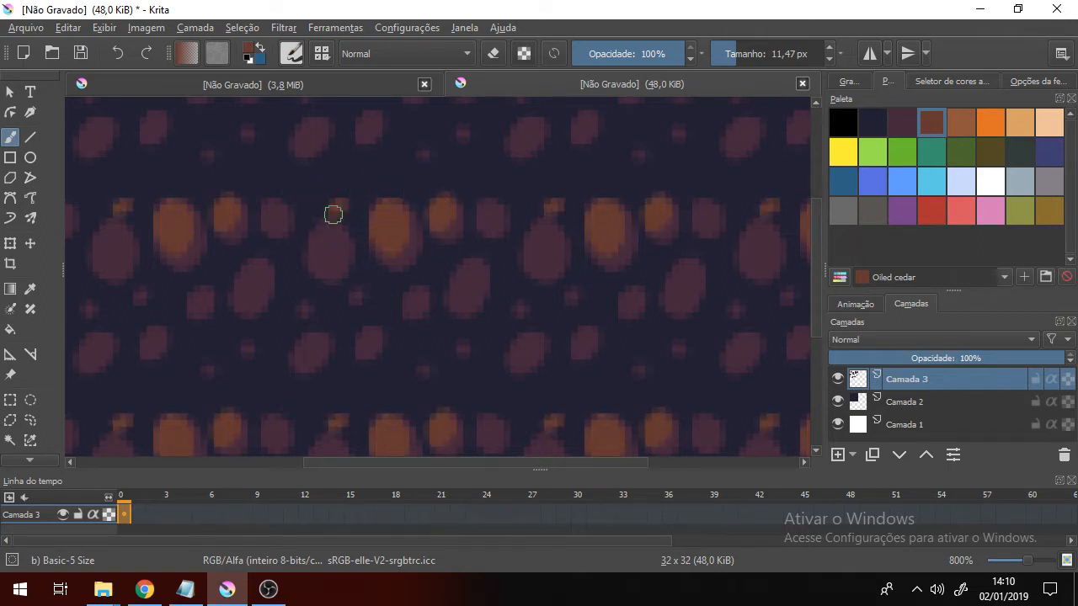
mouse_move(332, 211)
left_mouse_down()
mouse_move(343, 226)
mouse_move(332, 221)
mouse_move(324, 259)
mouse_move(325, 228)
mouse_move(279, 224)
left_mouse_up()
key("ctrl+z")
left_click_drag(250, 282, 257, 268)
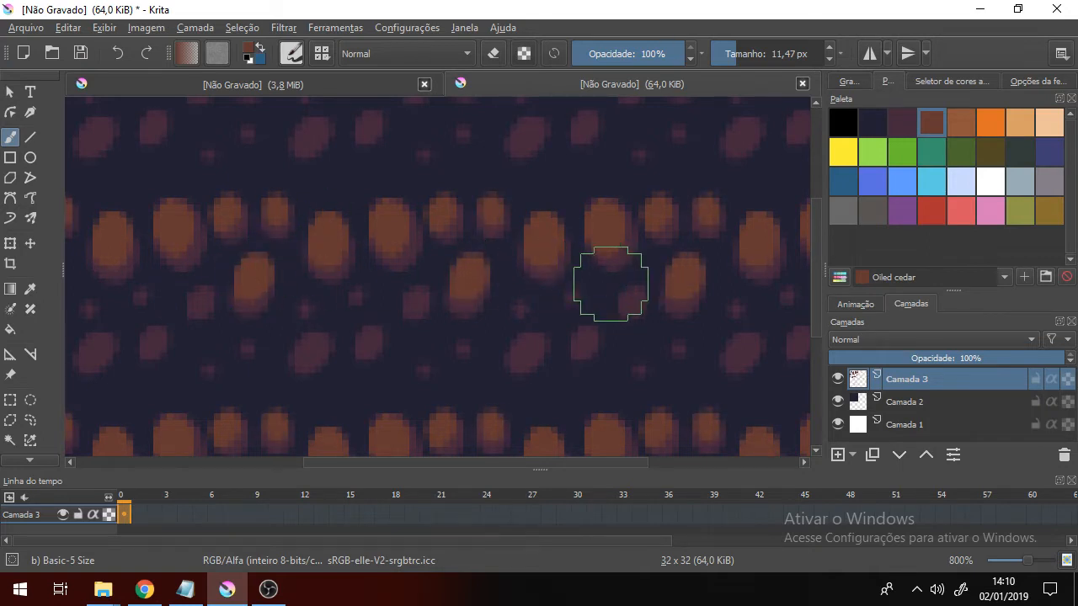
Add Oiled cedar to the two smaller middle spots and widen the brown fill on the larger ones nearby.
left_click(572, 292)
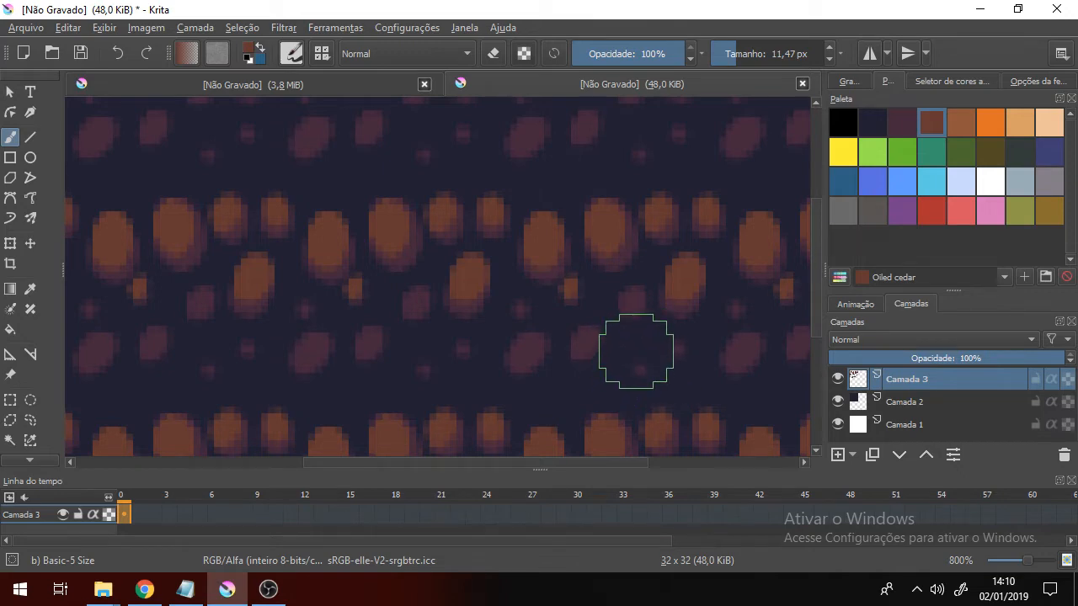
left_click_drag(410, 292, 416, 296)
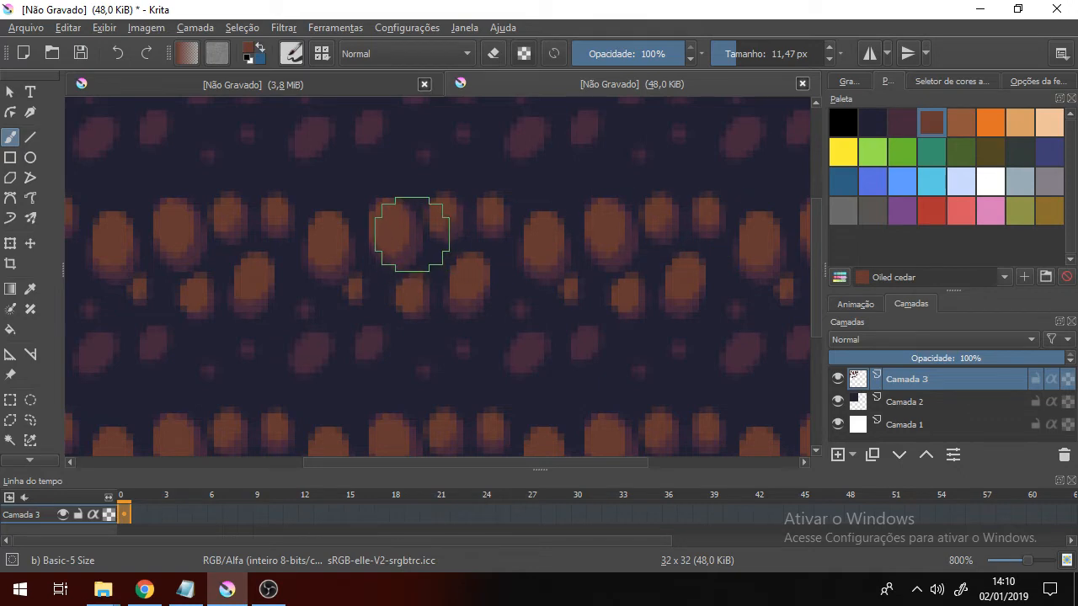
mouse_move(410, 229)
left_mouse_down()
mouse_move(395, 252)
mouse_move(380, 230)
left_mouse_up()
left_click_drag(452, 209, 449, 233)
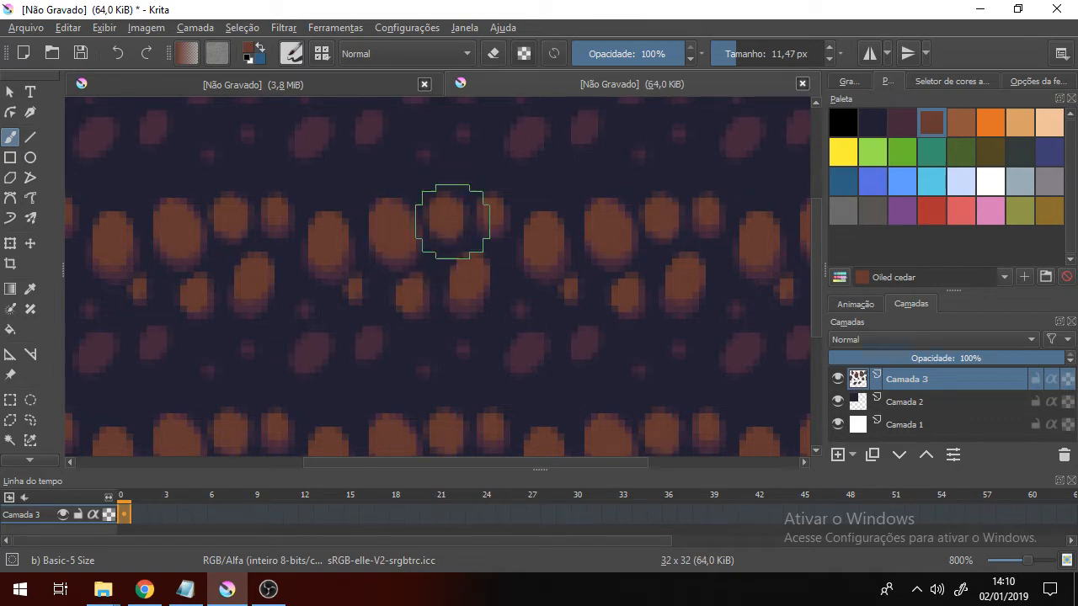
mouse_move(471, 276)
left_mouse_down()
mouse_move(462, 289)
mouse_move(468, 283)
left_mouse_up()
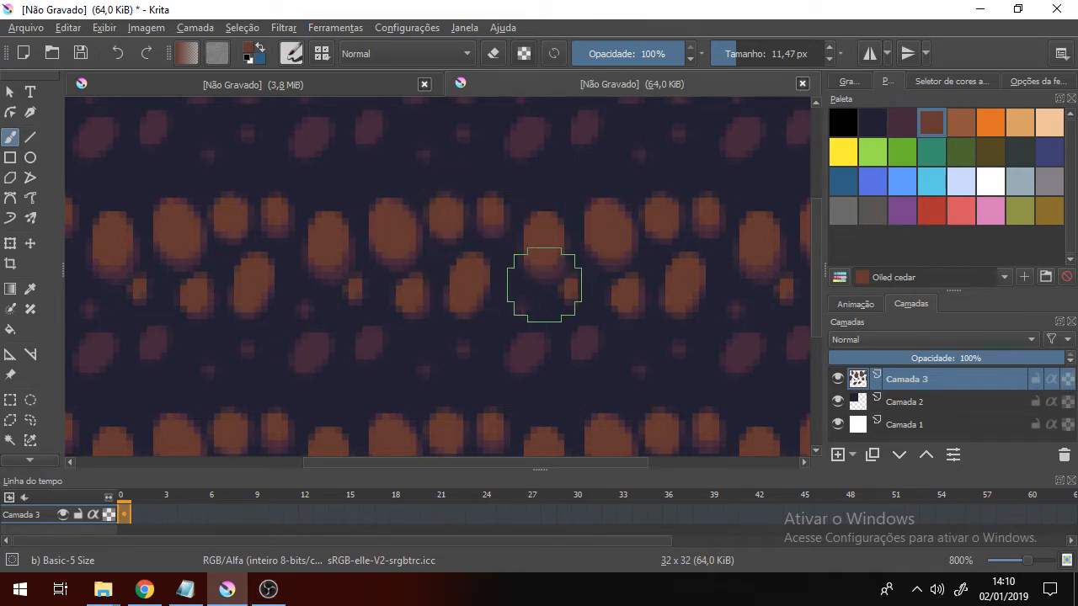
Try Rope-coloured highlights on the brown spots and undo them.
left_click(961, 124)
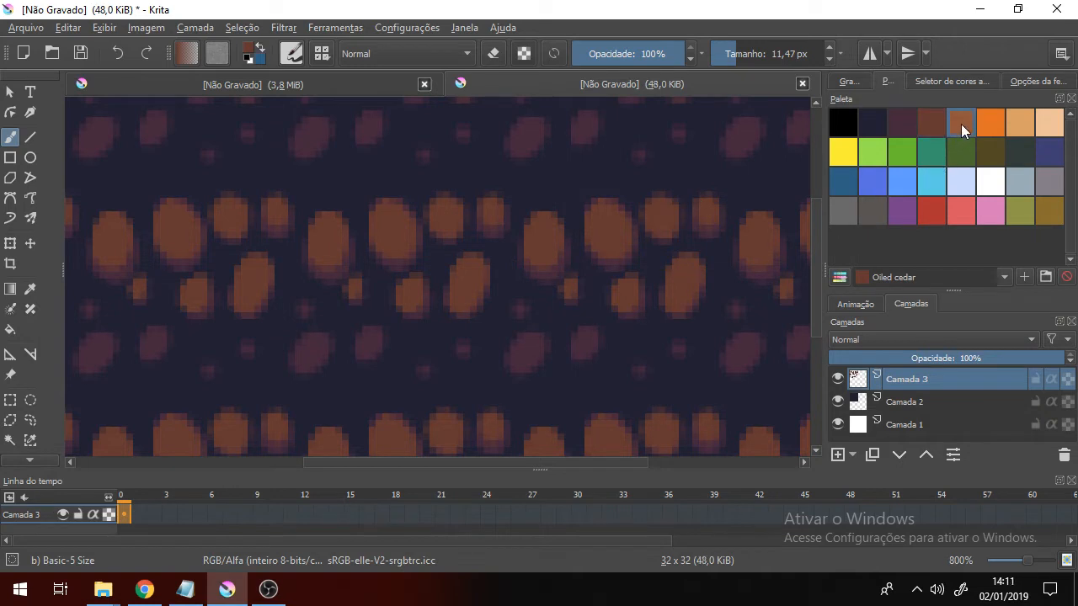
left_click(457, 276)
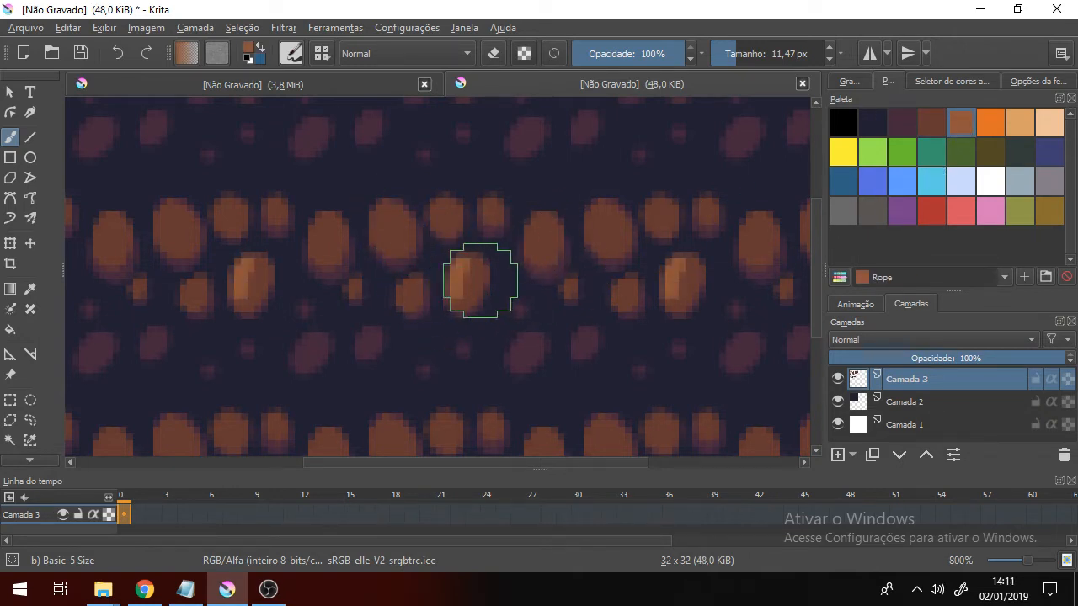
key("ctrl+z")
left_click(602, 224)
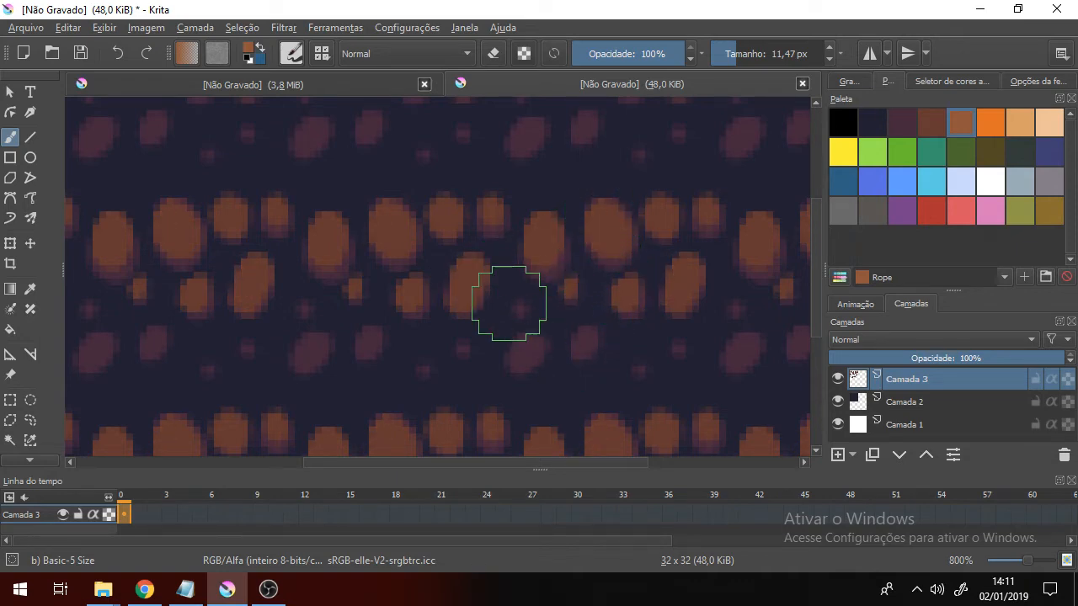
Add small Loulou dots among the spots in the tile's lower half and turn the wrap-around view off.
scroll(513, 294, "down", 3)
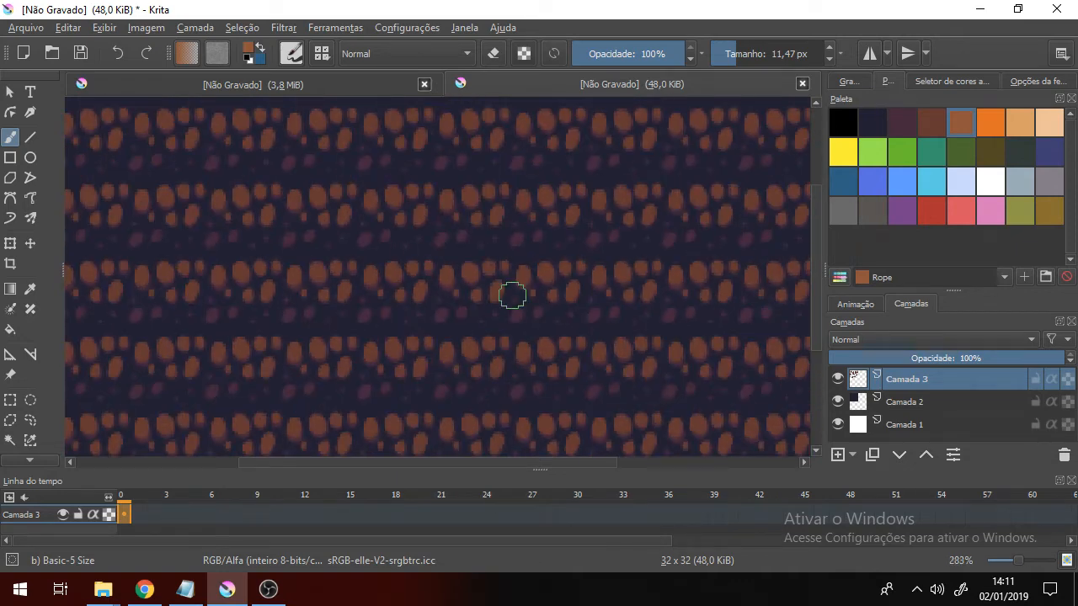
scroll(513, 294, "up", 2)
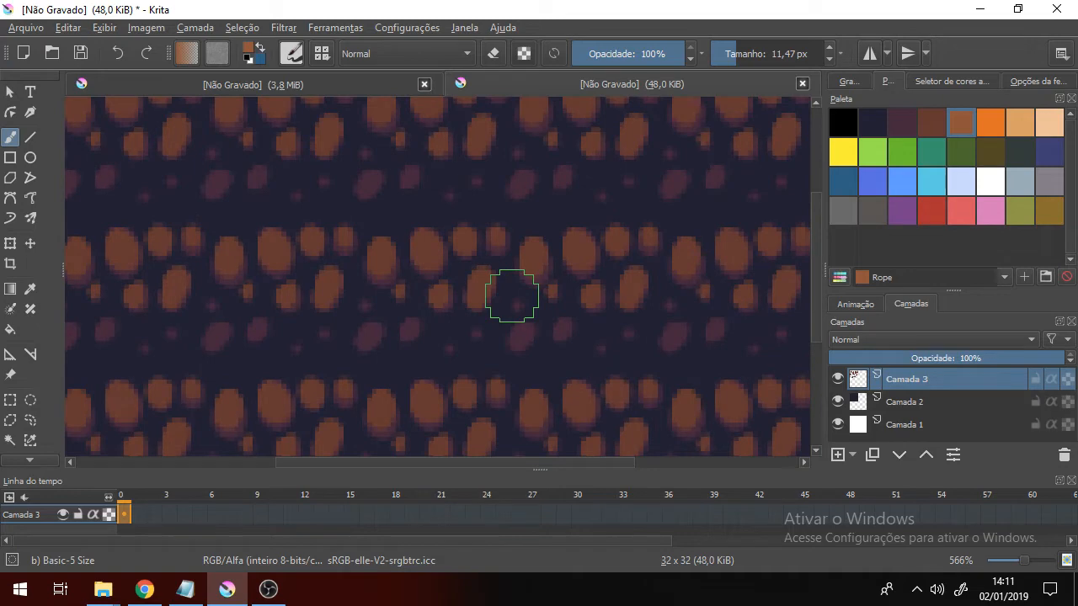
left_click(910, 123)
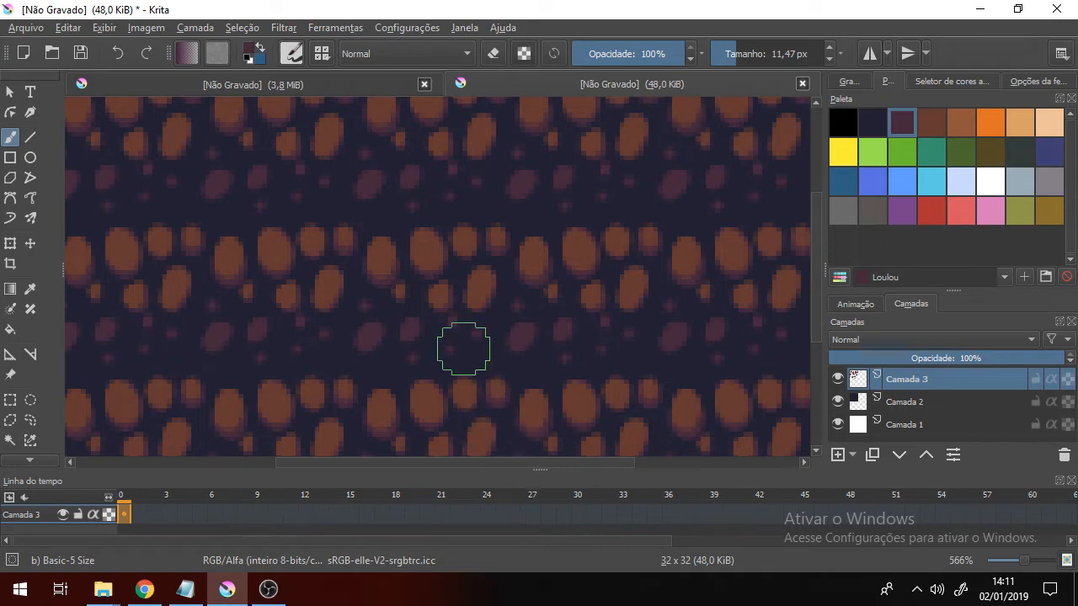
left_click(103, 25)
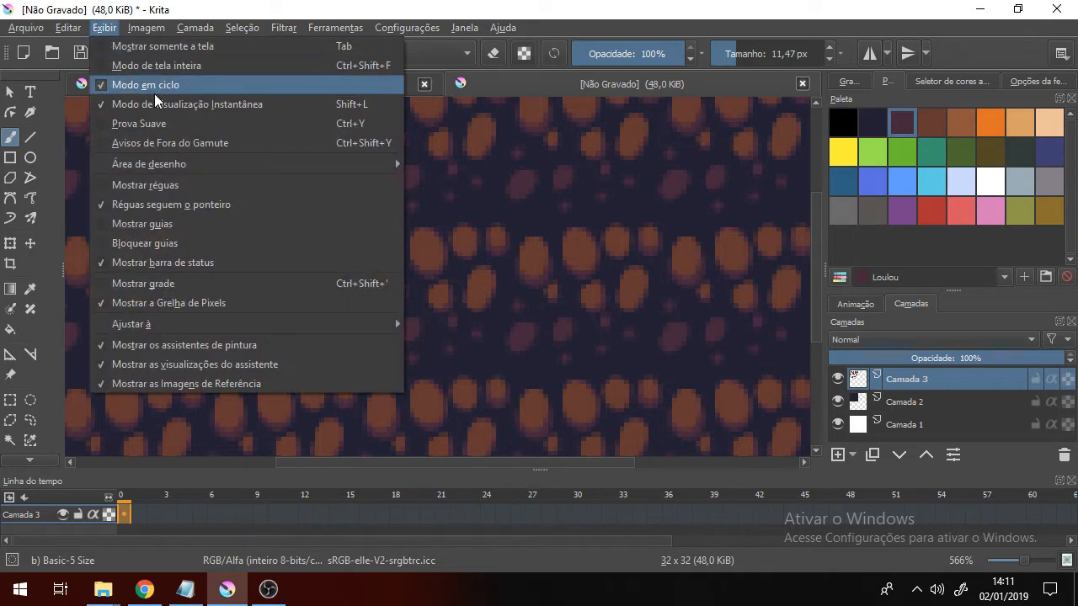
left_click(154, 92)
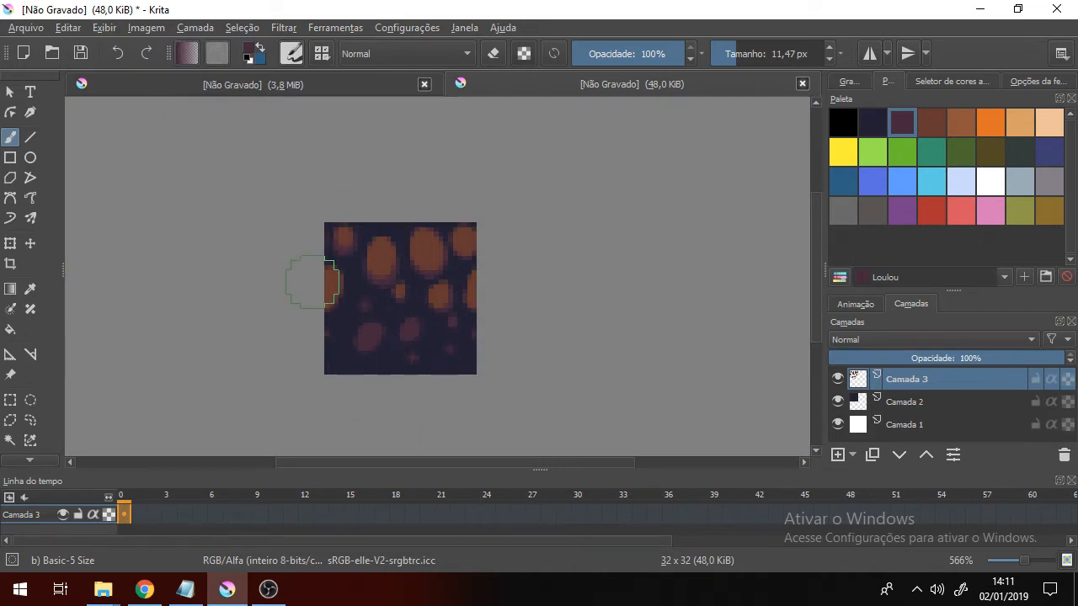
scroll(385, 305, "up", 1)
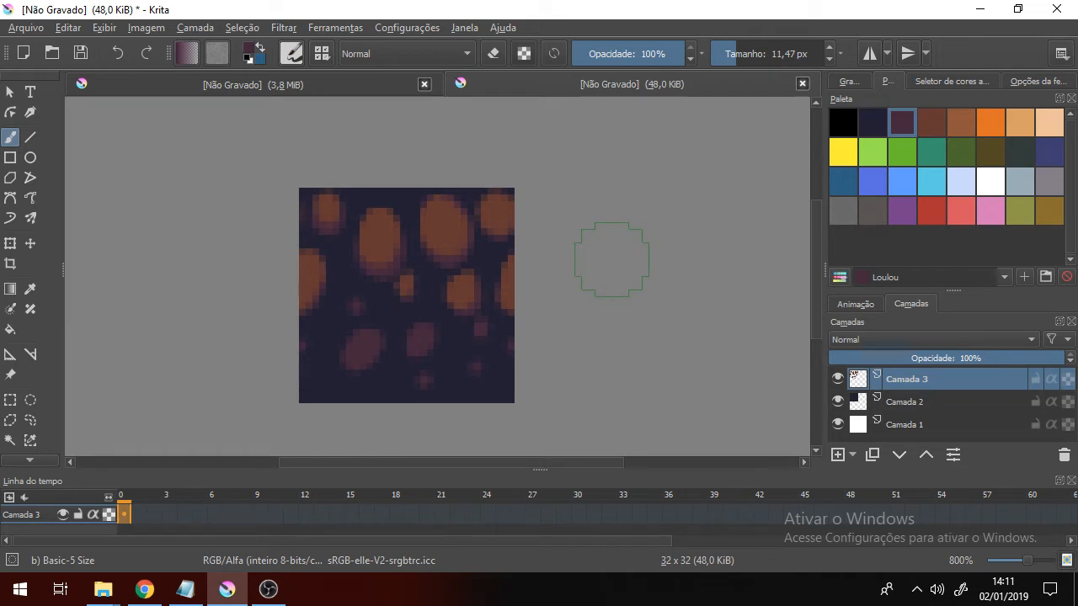
Add a paint layer above Camada 3 and paint a Rain forest band along the tile's upper edge.
left_click(837, 456)
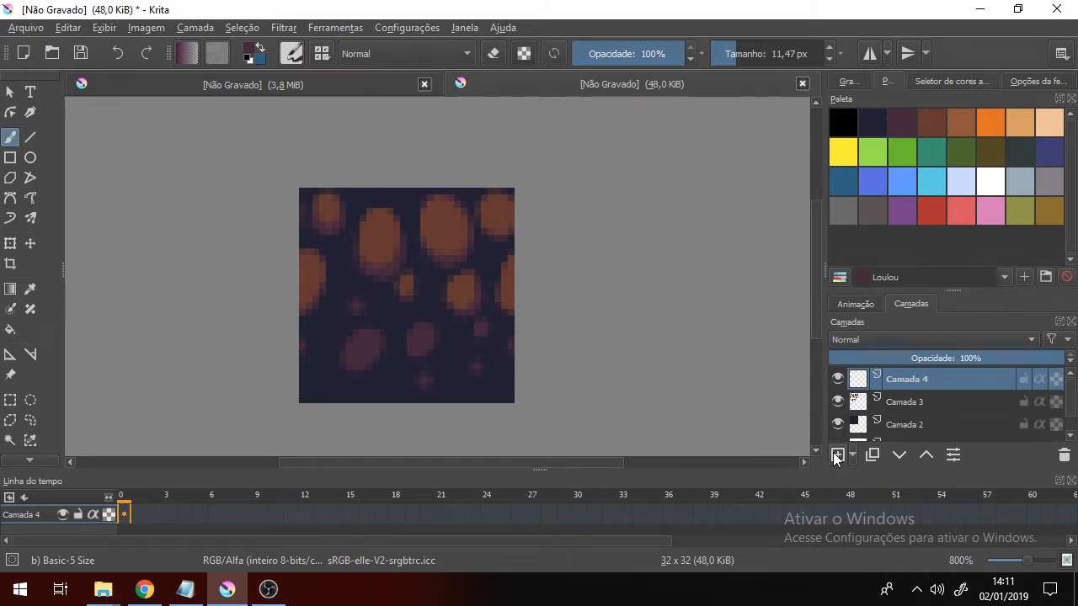
left_click(901, 152)
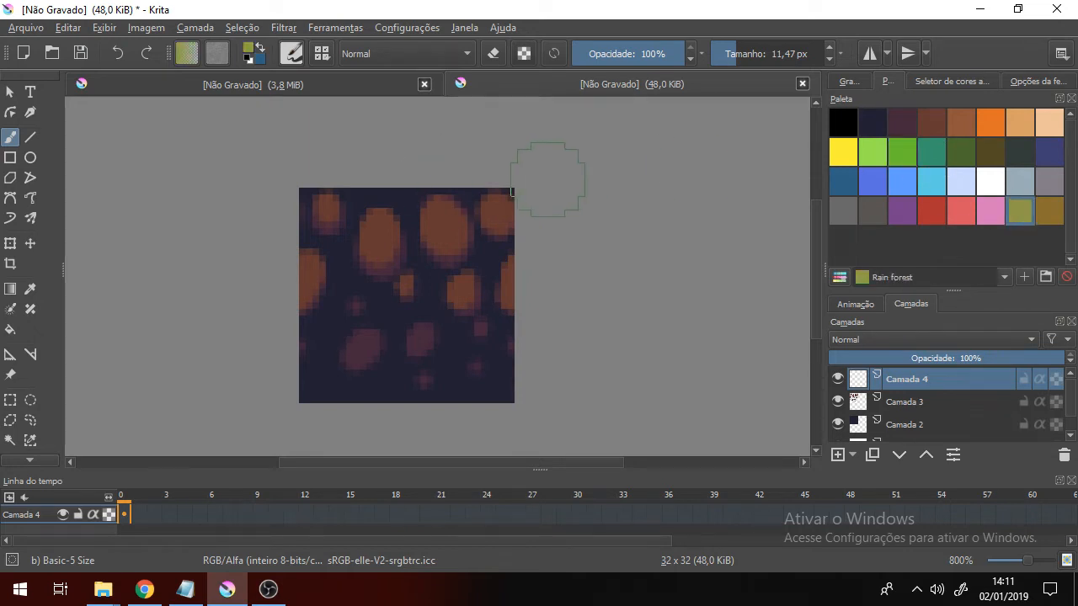
left_click_drag(501, 189, 277, 189)
left_click_drag(450, 192, 538, 196)
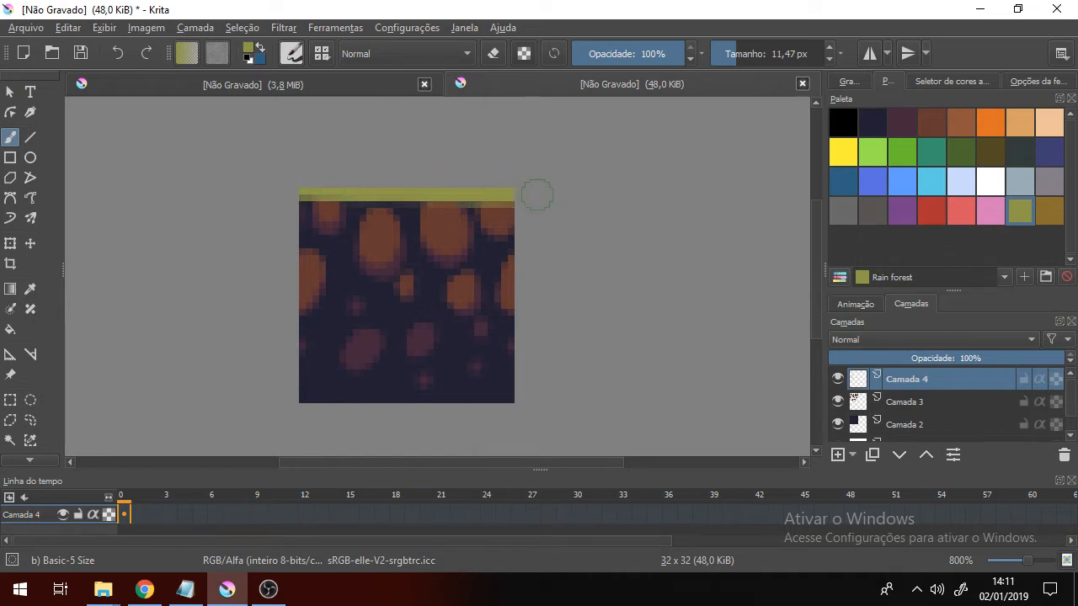
mouse_move(398, 182)
left_mouse_down()
mouse_move(257, 187)
mouse_move(551, 193)
left_mouse_up()
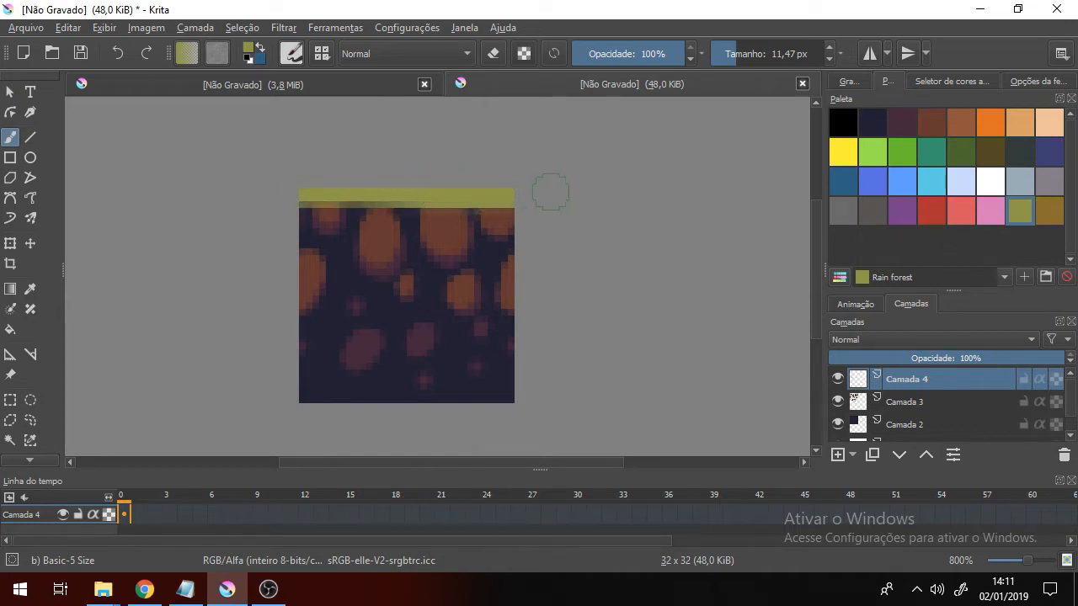
Turn on Modo em ciclo and thicken the Rain forest band with an uneven, jagged lower edge that continues across the seam.
left_click(101, 30)
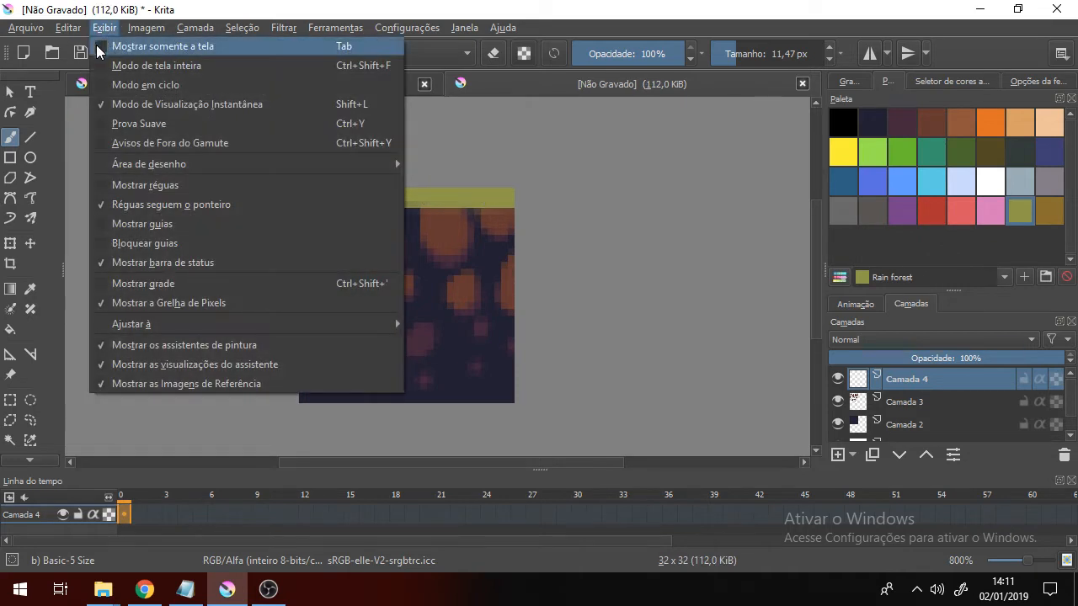
left_click(127, 86)
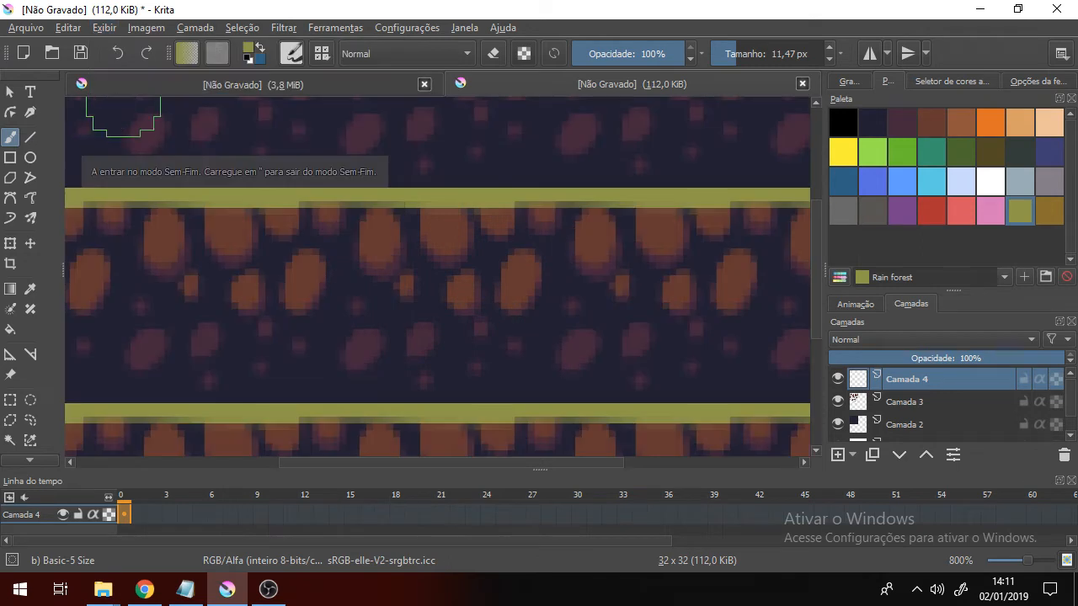
mouse_move(362, 221)
left_mouse_down()
mouse_move(333, 209)
mouse_move(315, 228)
mouse_move(226, 215)
left_mouse_up()
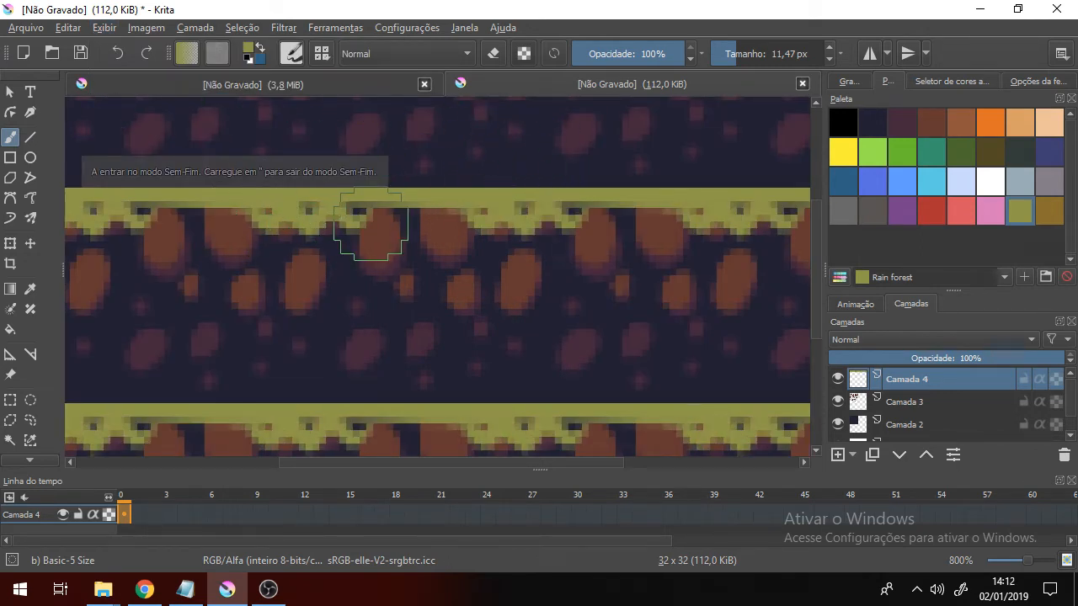
mouse_move(369, 213)
left_mouse_down()
mouse_move(421, 207)
mouse_move(446, 219)
mouse_move(360, 203)
mouse_move(235, 233)
mouse_move(347, 202)
mouse_move(380, 225)
mouse_move(430, 207)
mouse_move(336, 224)
mouse_move(316, 213)
mouse_move(266, 232)
mouse_move(241, 210)
mouse_move(225, 228)
mouse_move(202, 223)
mouse_move(168, 224)
left_mouse_up()
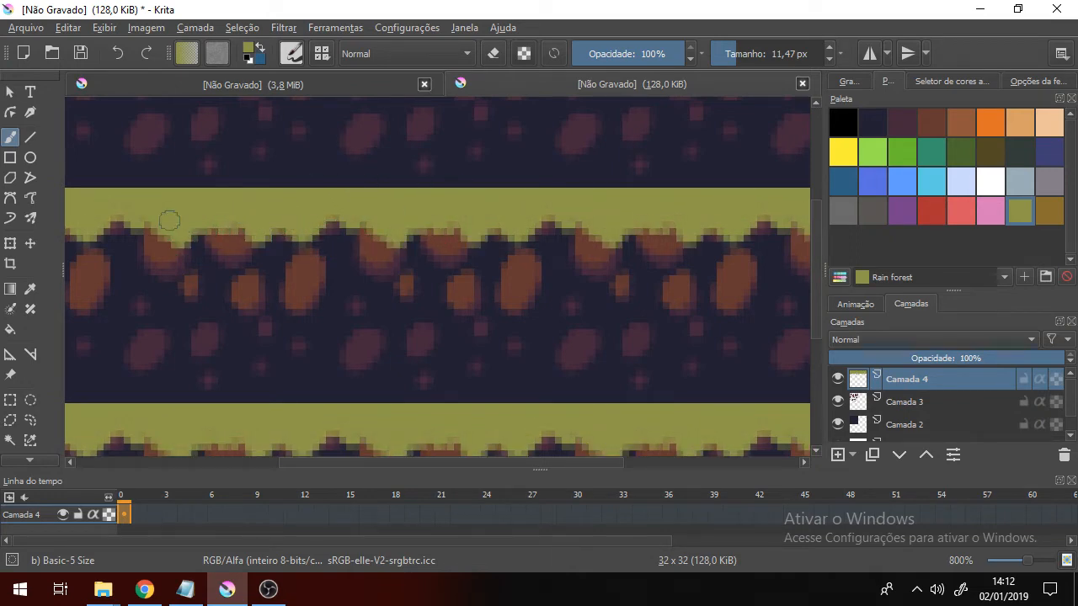
Paint Rain forest curls and spirals hanging from the lower edge of the green band on Camada 4.
mouse_move(351, 219)
left_mouse_down()
mouse_move(397, 249)
mouse_move(415, 219)
mouse_move(381, 238)
mouse_move(377, 268)
mouse_move(355, 268)
mouse_move(353, 252)
mouse_move(409, 293)
mouse_move(418, 276)
mouse_move(395, 288)
mouse_move(398, 249)
mouse_move(363, 268)
mouse_move(354, 237)
mouse_move(303, 241)
mouse_move(322, 256)
mouse_move(299, 248)
mouse_move(326, 246)
mouse_move(311, 261)
mouse_move(302, 229)
mouse_move(248, 240)
mouse_move(270, 224)
mouse_move(264, 253)
mouse_move(236, 259)
left_mouse_up()
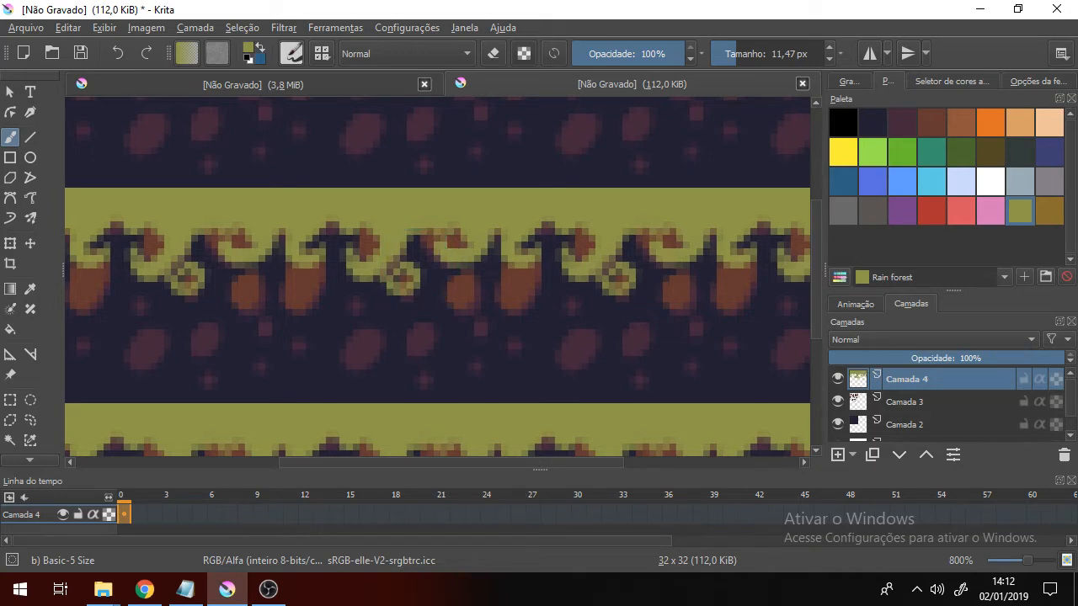
mouse_move(406, 263)
left_mouse_down()
mouse_move(412, 297)
mouse_move(385, 288)
mouse_move(396, 246)
mouse_move(367, 279)
mouse_move(326, 232)
mouse_move(329, 263)
mouse_move(326, 250)
mouse_move(288, 256)
left_mouse_up()
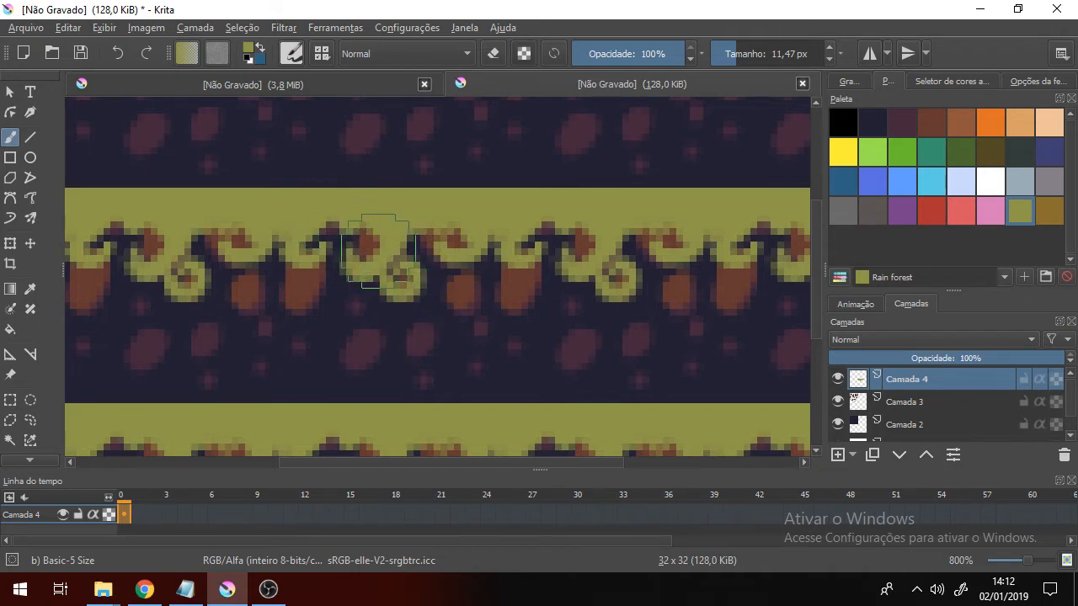
scroll(380, 251, "down", 5)
scroll(380, 250, "up", 5)
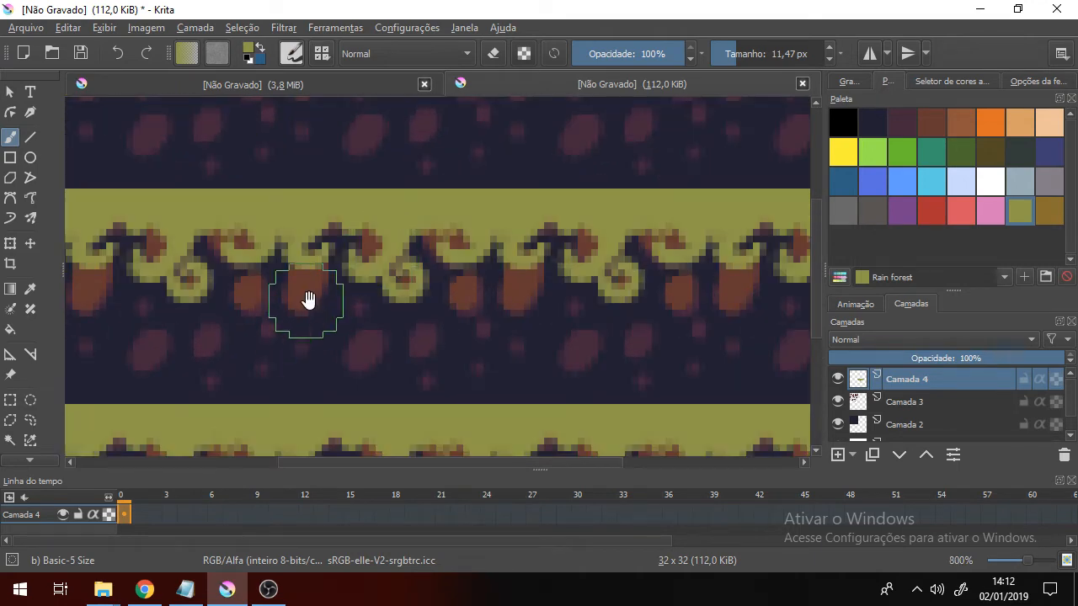
Shape another Rain forest spiral over the elongated brown spot below the band, opening its centre with the eraser mode.
left_click_drag(309, 301, 401, 286)
scroll(401, 286, "down", 4)
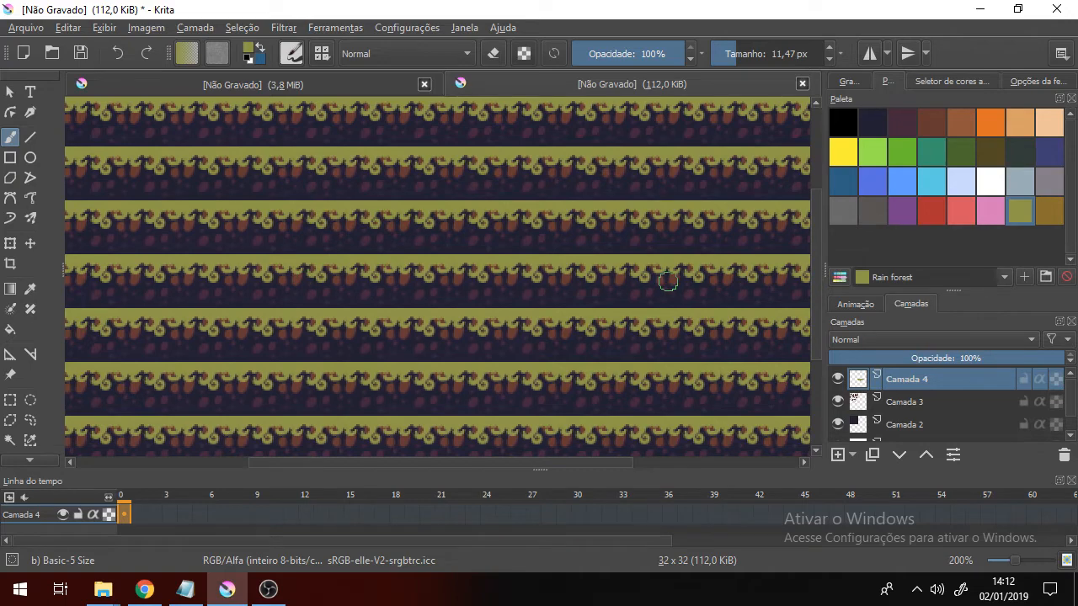
scroll(338, 298, "up", 3)
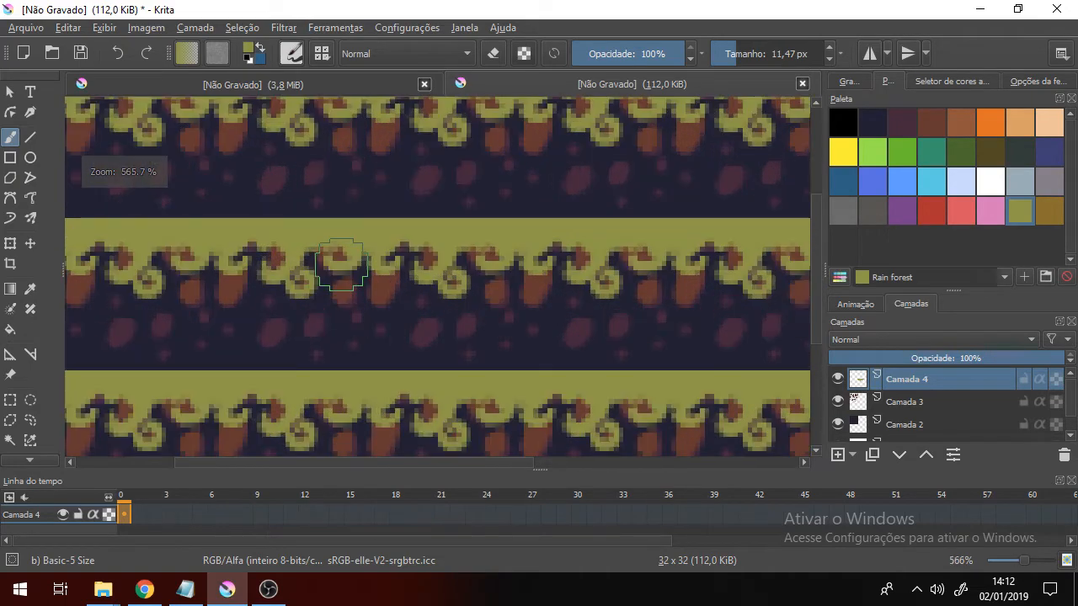
mouse_move(400, 263)
left_mouse_down()
mouse_move(391, 280)
mouse_move(374, 262)
mouse_move(396, 275)
left_mouse_up()
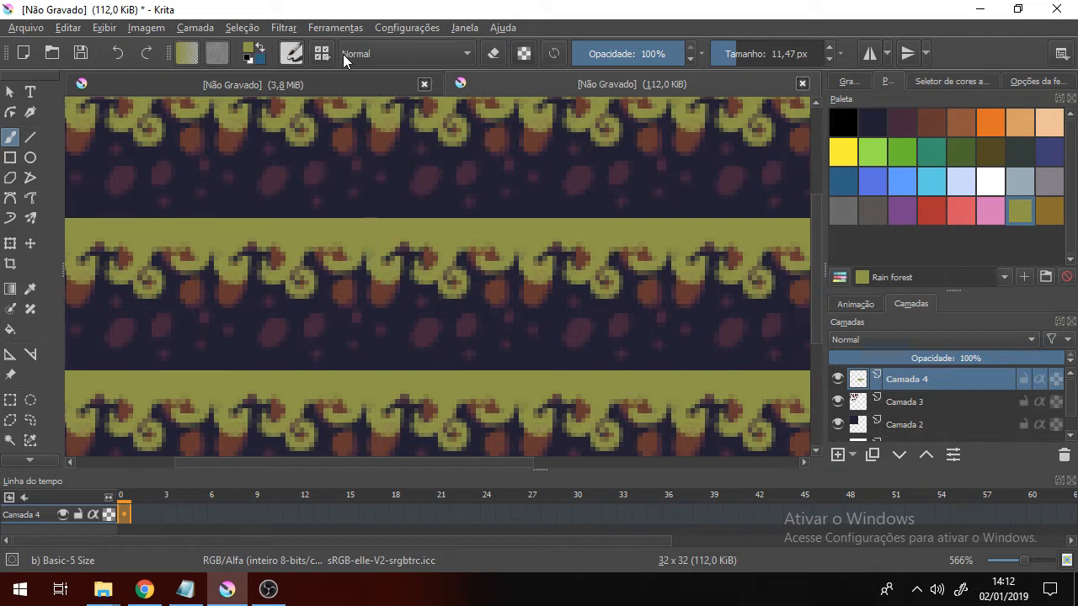
left_click(495, 53)
left_click_drag(386, 268, 379, 264)
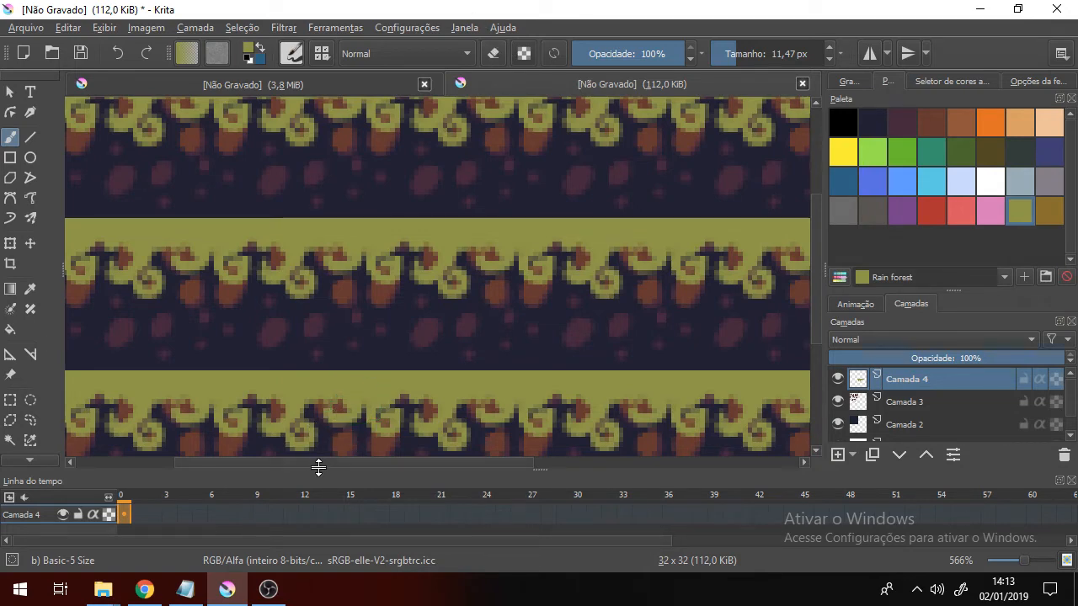
Paint a Christi green highlight on a curl of the Rain forest band, undoing the extra stroke along the band's upper edge.
left_click(907, 151)
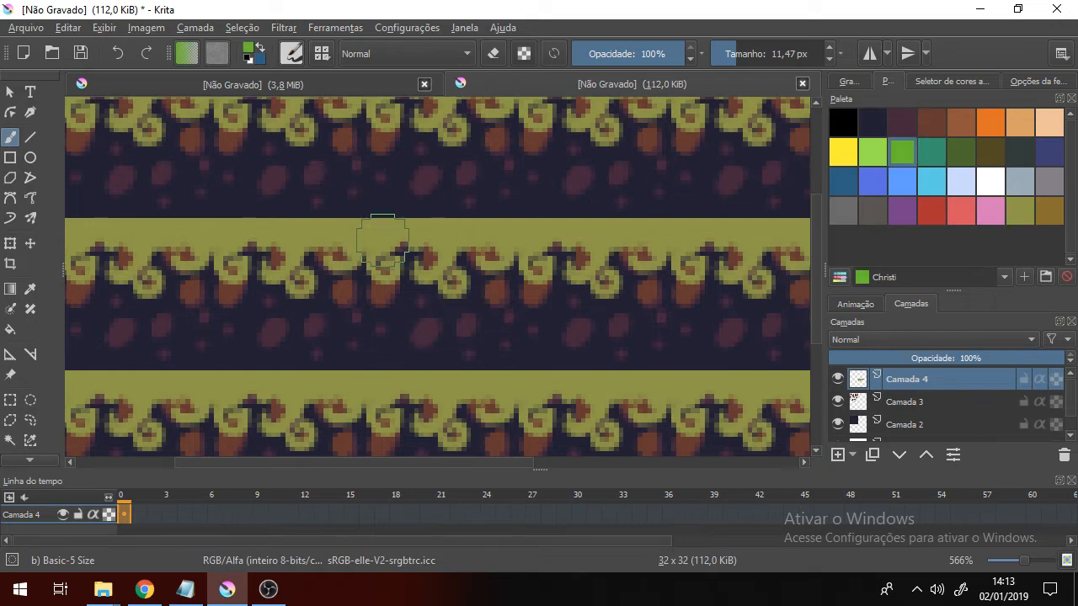
left_click(379, 237)
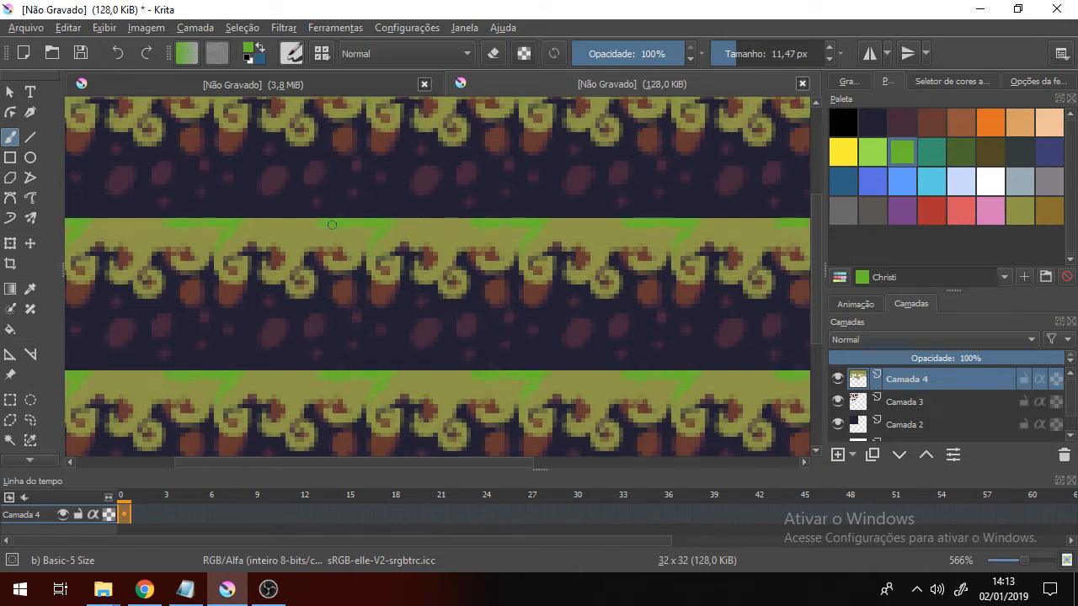
key("ctrl+z")
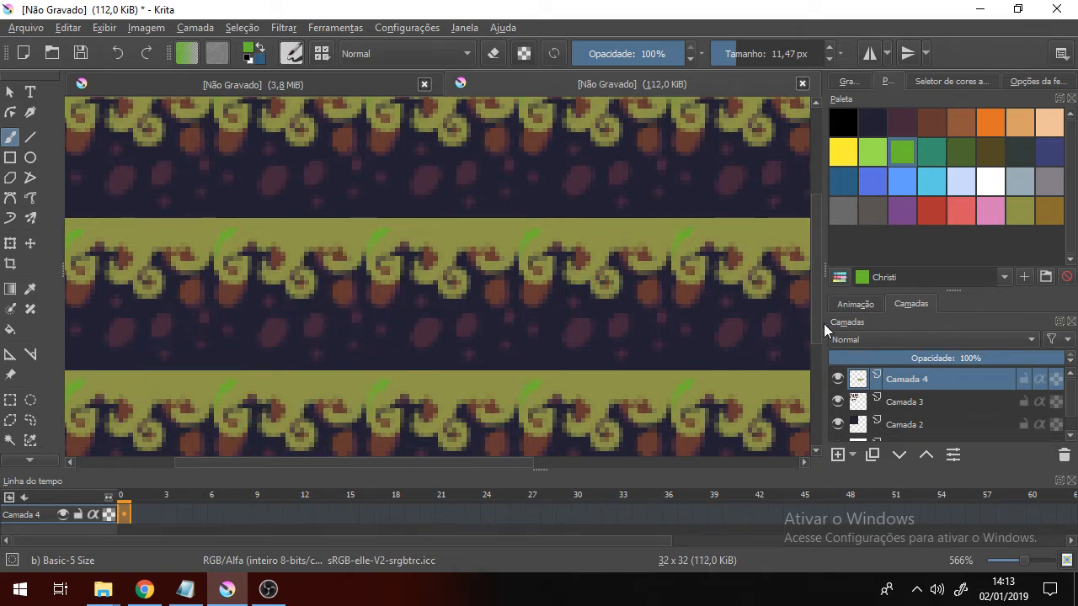
Turn off Modo em ciclo, paint a Christi strip along the single tile's upper edge, and turn Modo em ciclo back on.
left_click(104, 28)
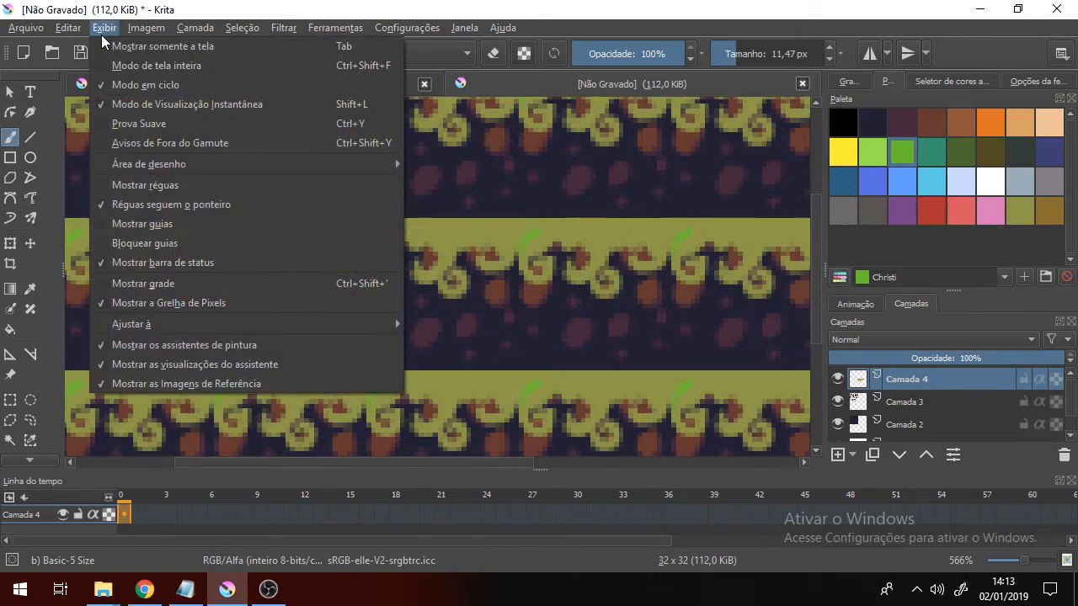
left_click(118, 82)
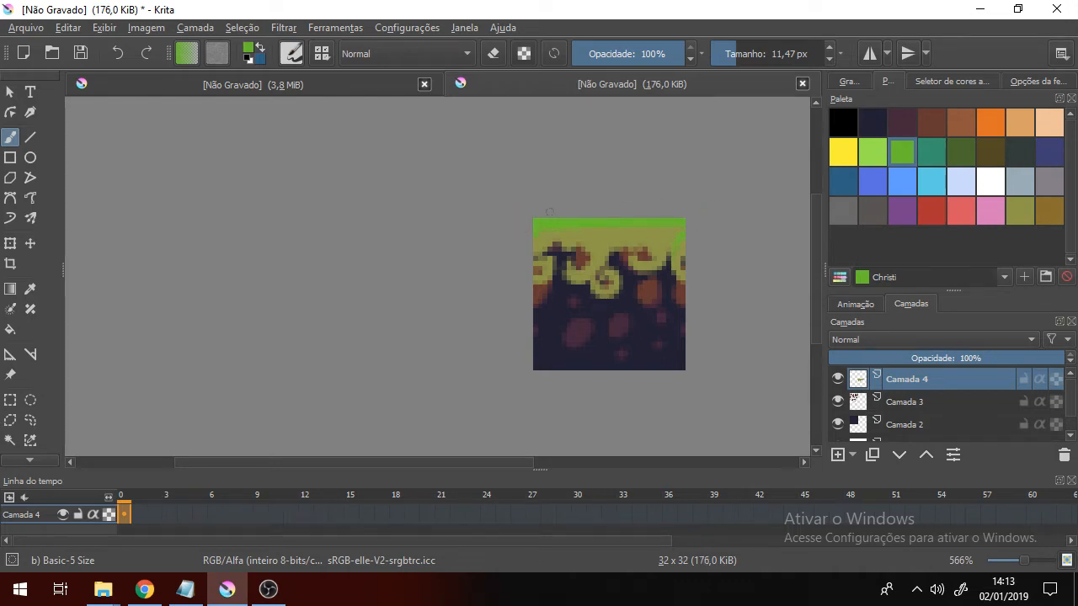
left_click(111, 28)
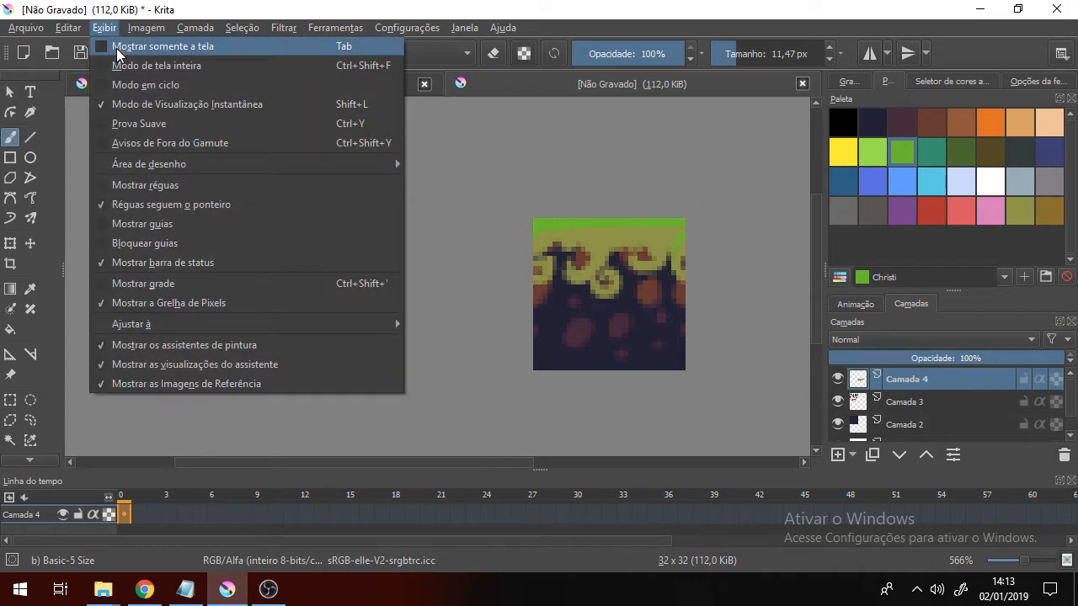
left_click(147, 84)
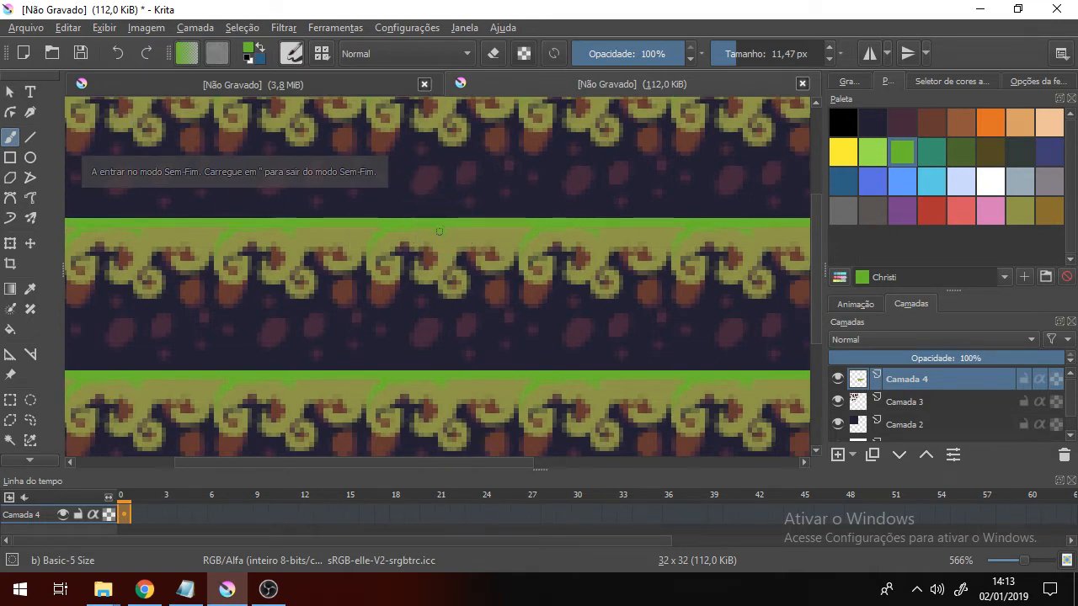
Extend the Christi green from the upper strip down over the Rain forest band and along the curls and spirals on Camada 4.
left_click_drag(436, 216, 438, 182)
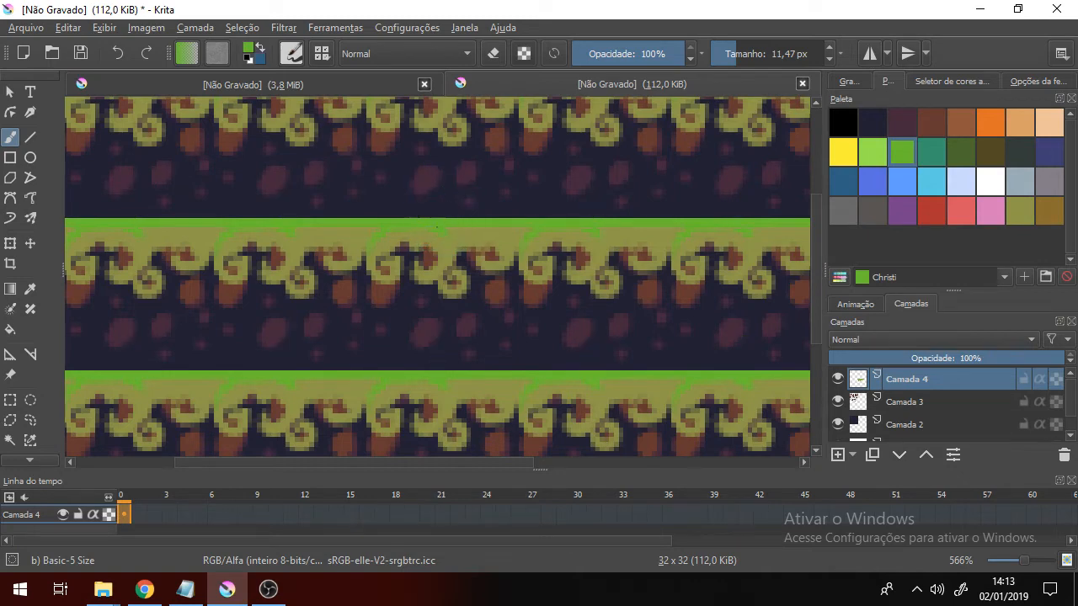
mouse_move(450, 253)
left_mouse_down()
mouse_move(428, 228)
mouse_move(458, 216)
mouse_move(462, 231)
mouse_move(520, 228)
left_mouse_up()
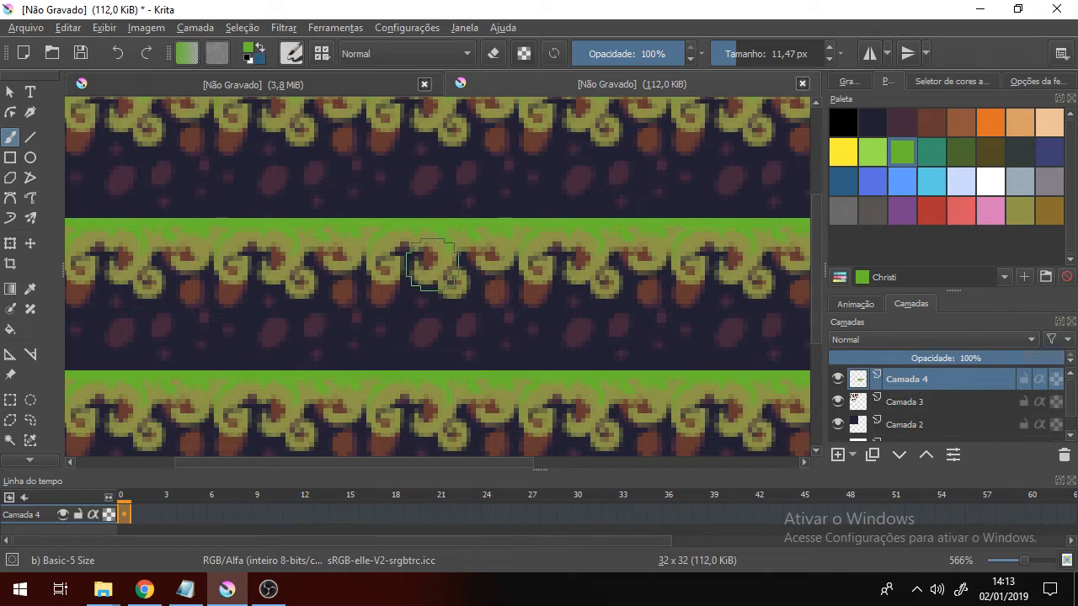
left_click_drag(425, 267, 438, 258)
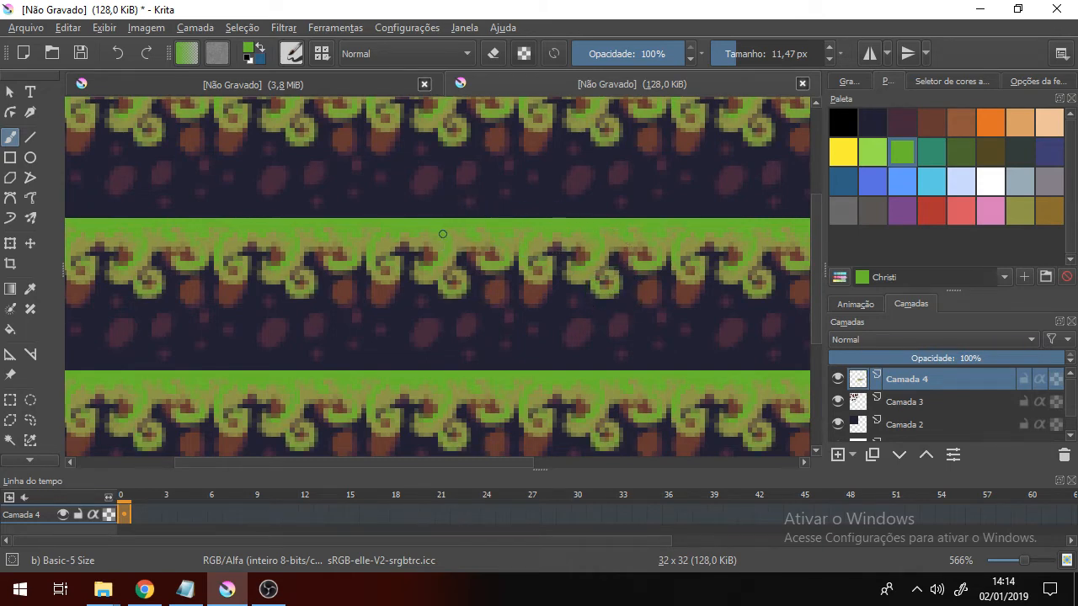
Paint Atlantis light-green highlights over the grass band and along the outer edges of its curls on Camada 4.
scroll(342, 230, "down", 3)
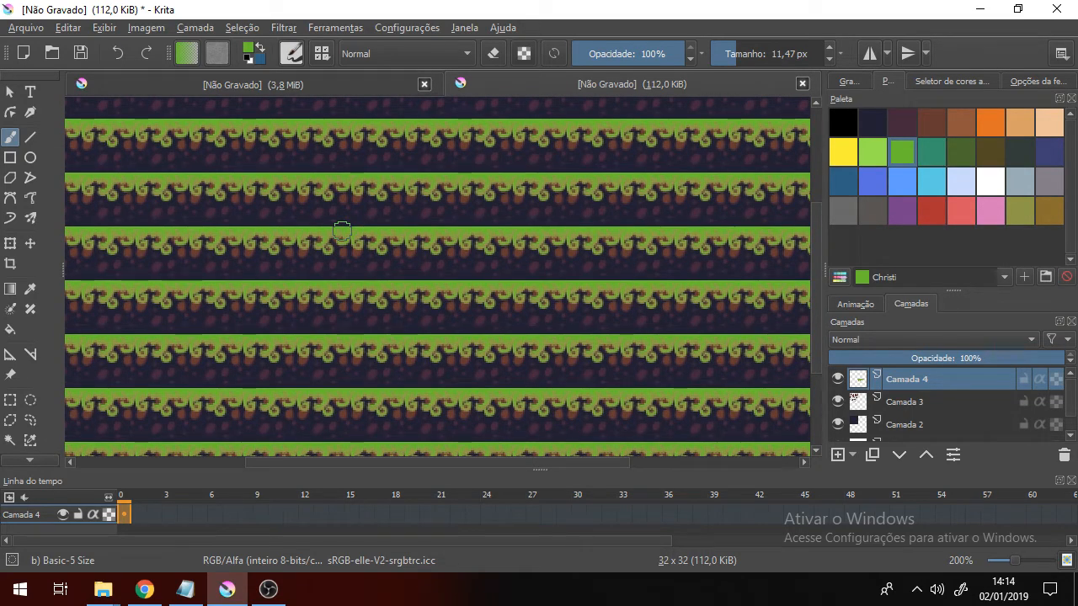
scroll(342, 230, "down", 1)
scroll(341, 230, "up", 1)
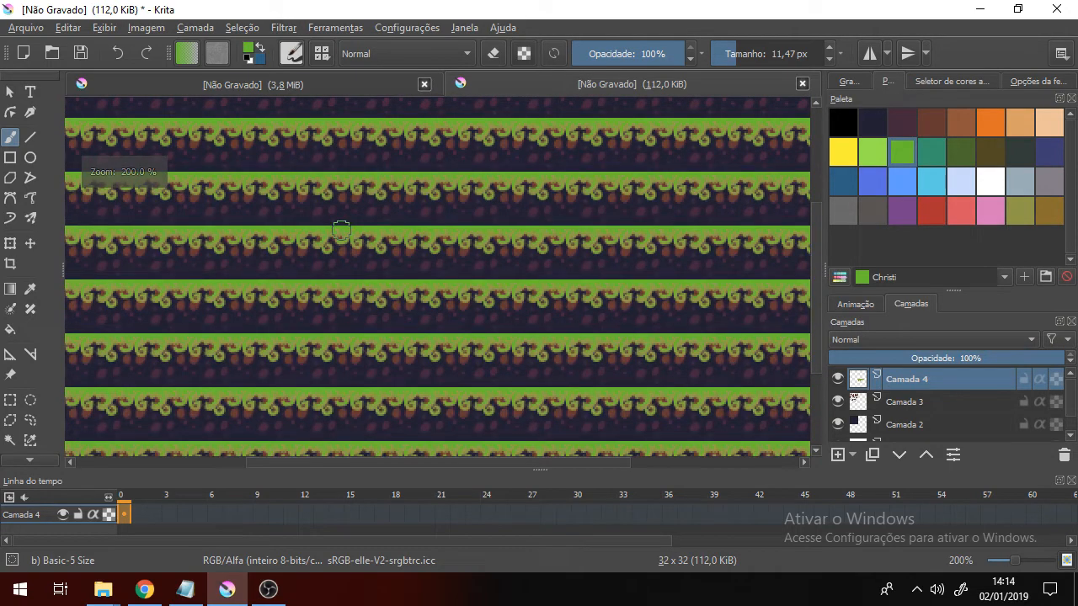
left_click(873, 152)
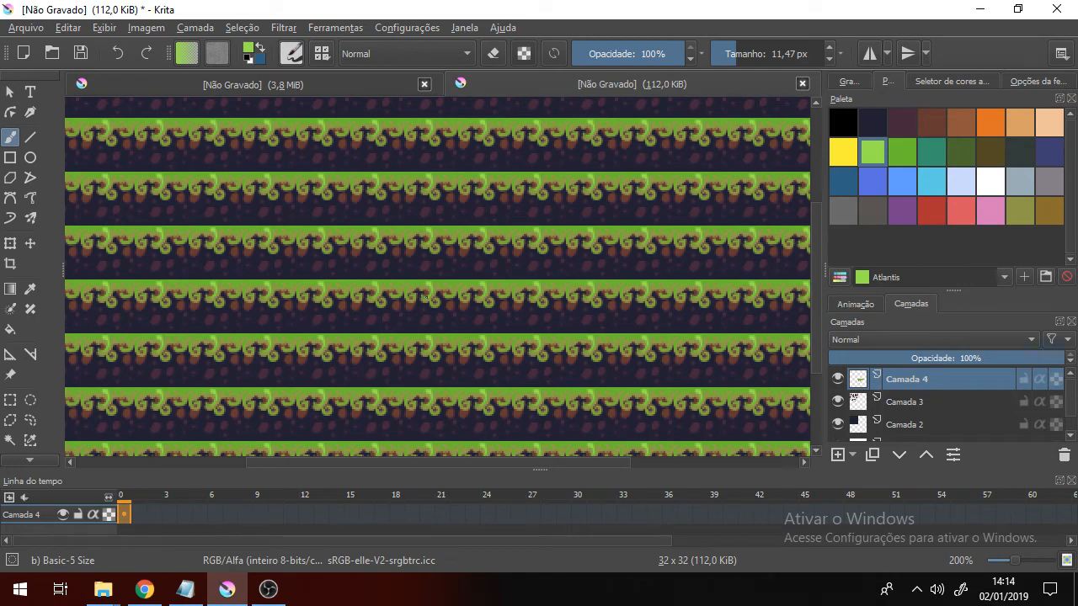
scroll(475, 242, "up", 2)
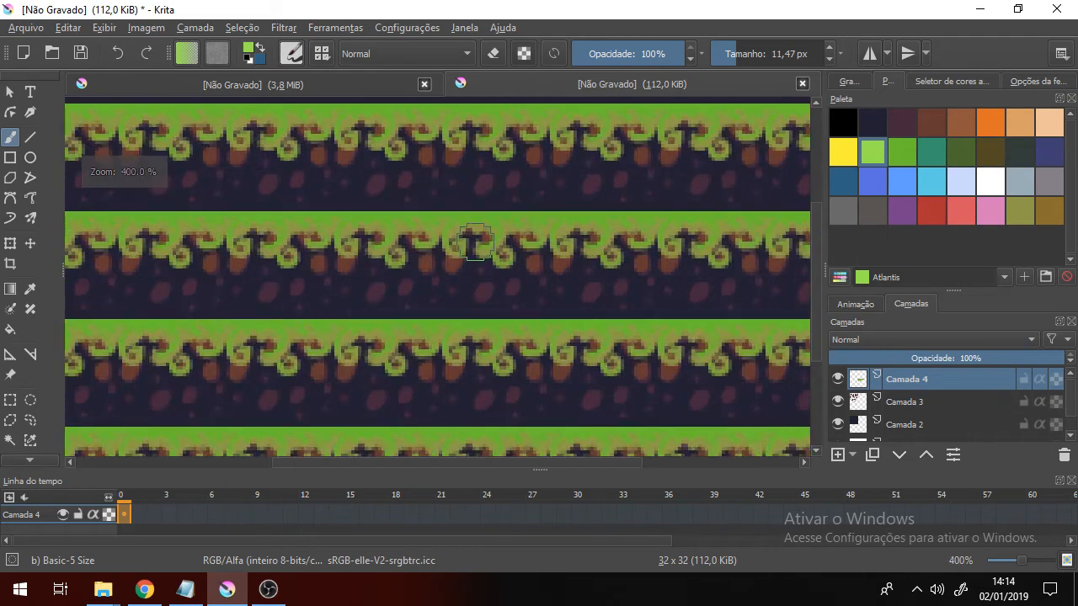
left_click_drag(399, 277, 527, 188)
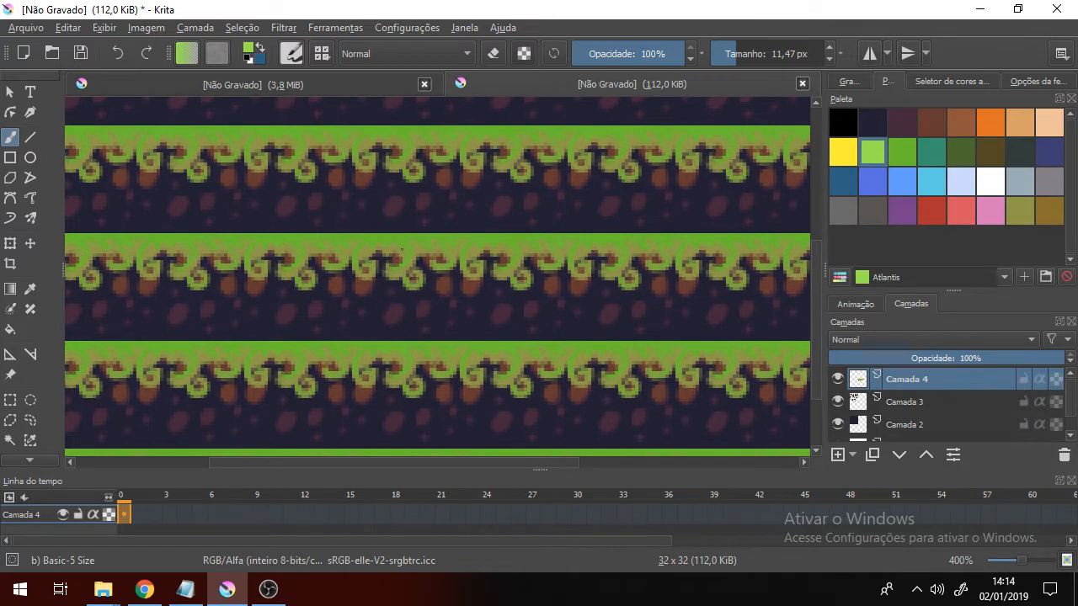
left_click(401, 245)
mouse_move(401, 245)
left_mouse_down()
mouse_move(373, 238)
mouse_move(354, 265)
mouse_move(340, 249)
mouse_move(342, 260)
mouse_move(322, 259)
mouse_move(305, 285)
left_mouse_up()
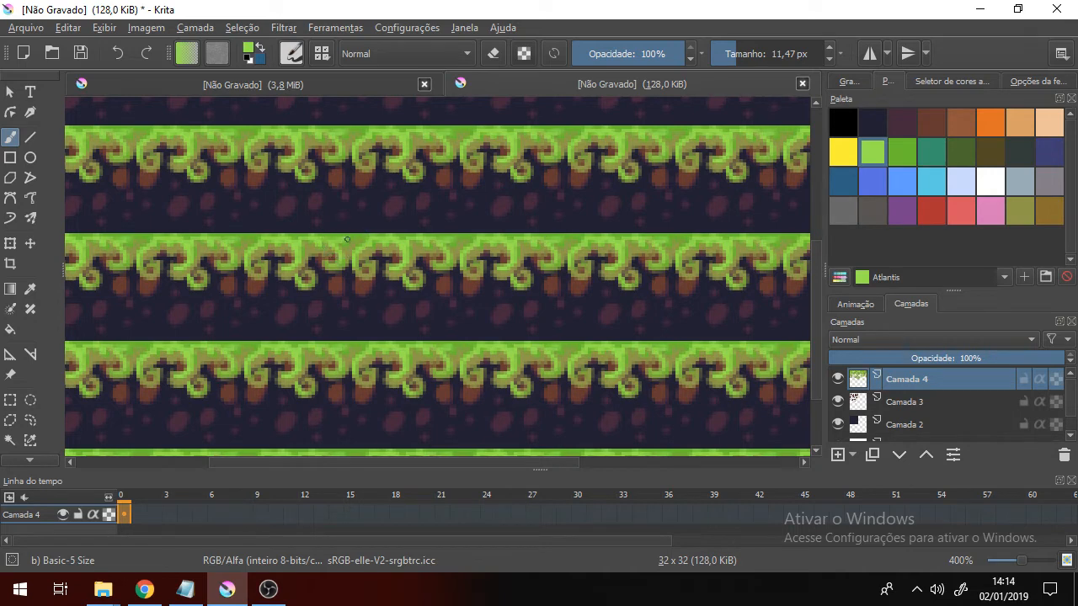
left_click(477, 264)
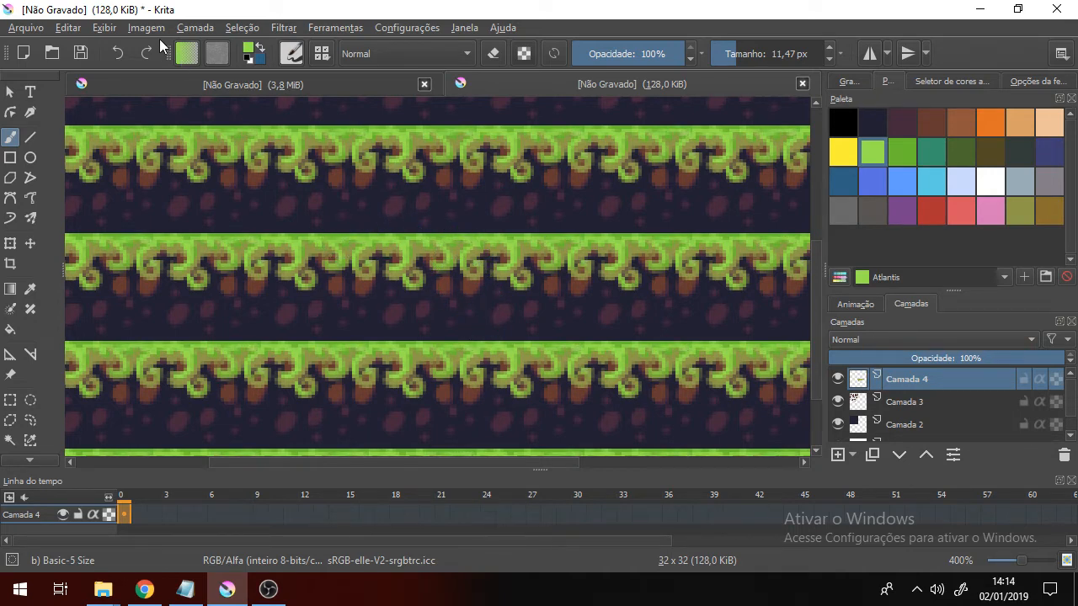
Turn off Modo em ciclo, paint an Atlantis strip along the single tile's upper edge, and turn Modo em ciclo back on.
left_click(102, 29)
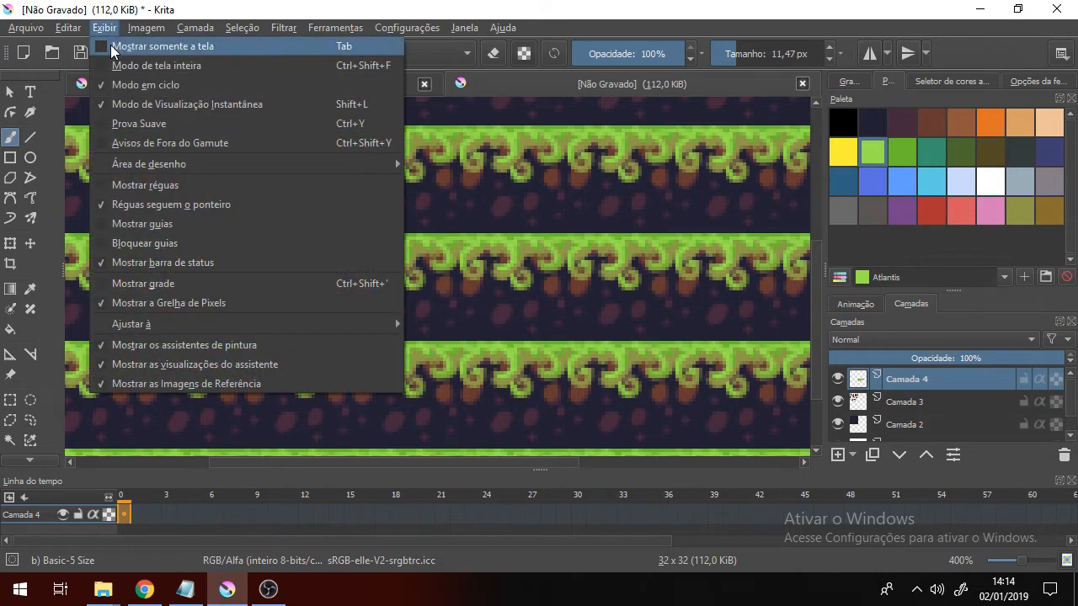
left_click(135, 85)
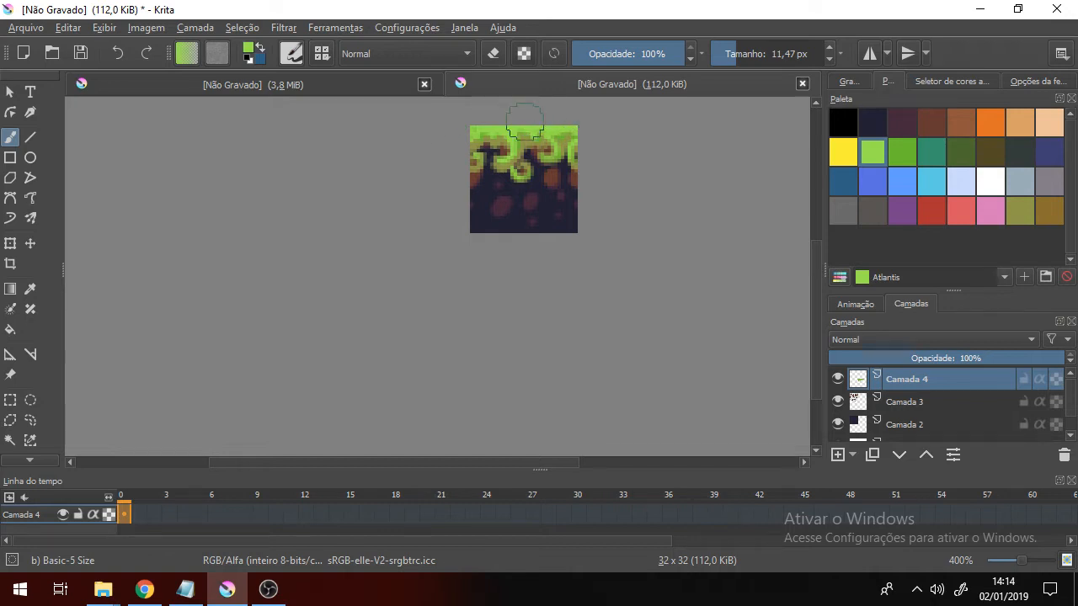
left_click(101, 31)
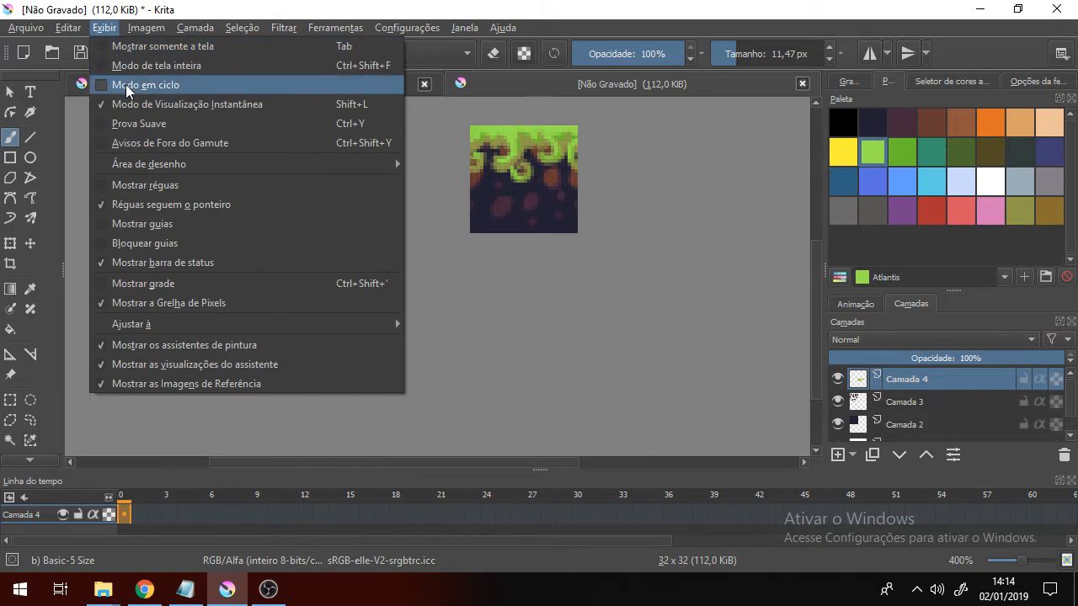
left_click(126, 85)
Compare the repeating pattern with and without the grass by hiding and showing Camada 4 repeatedly, leaving it visible.
mouse_move(435, 327)
left_mouse_down()
mouse_move(518, 335)
mouse_move(585, 373)
mouse_move(521, 240)
left_mouse_up()
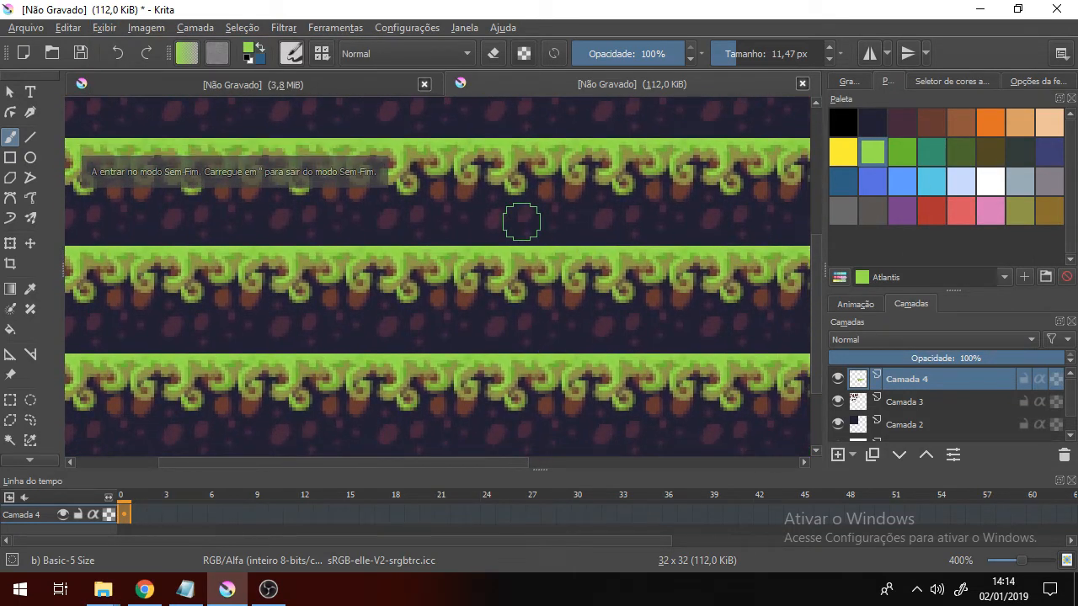
mouse_move(438, 342)
left_mouse_down()
mouse_move(383, 246)
mouse_move(452, 311)
mouse_move(442, 257)
left_mouse_up()
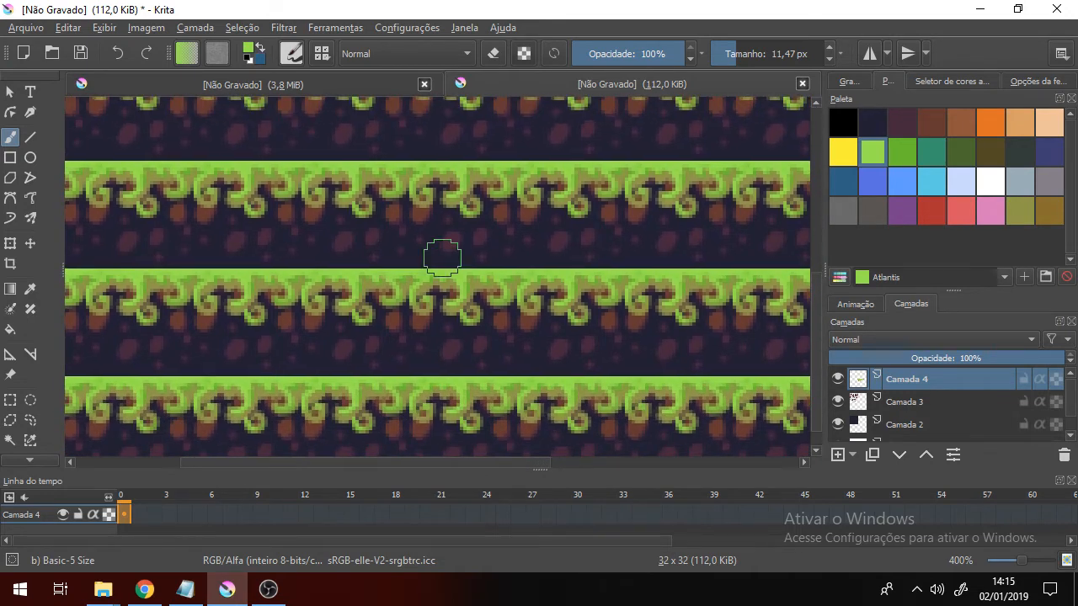
scroll(442, 258, "down", 2)
scroll(440, 257, "up", 1)
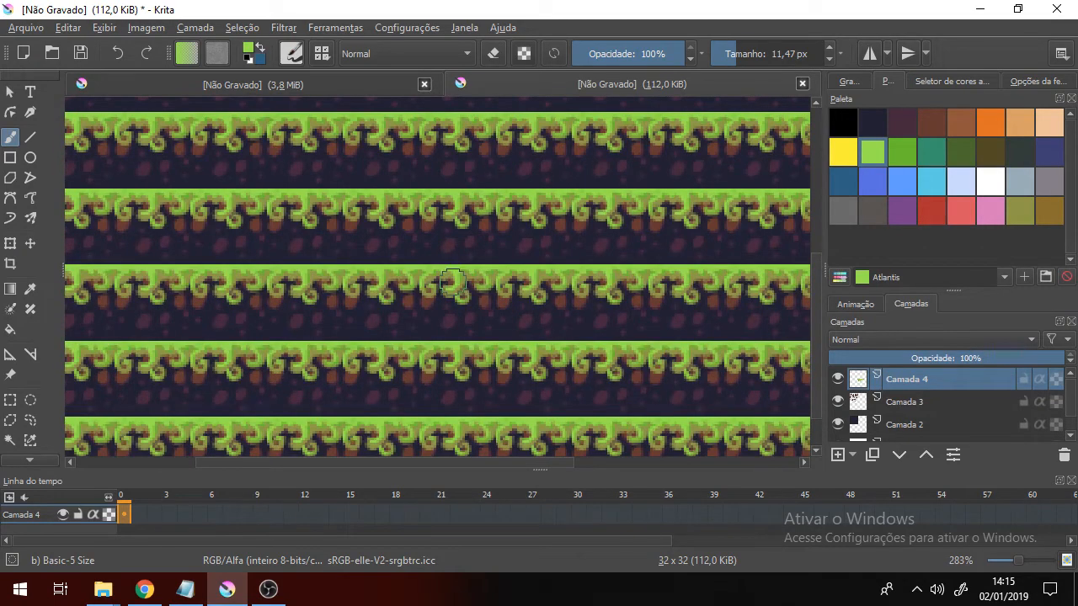
left_click(836, 380)
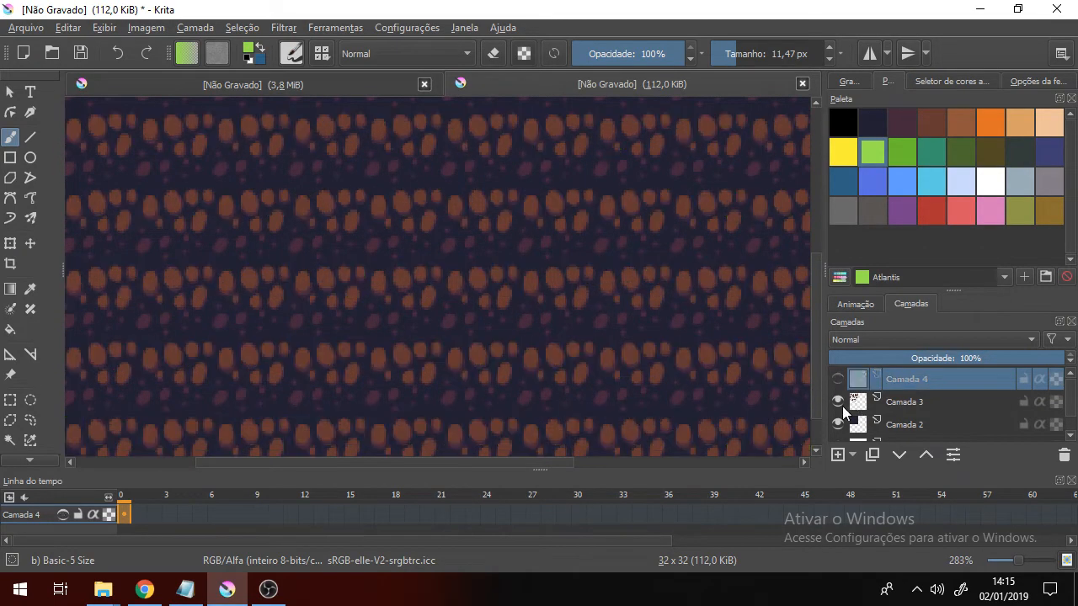
left_click(842, 406)
left_click(842, 406)
left_click(838, 379)
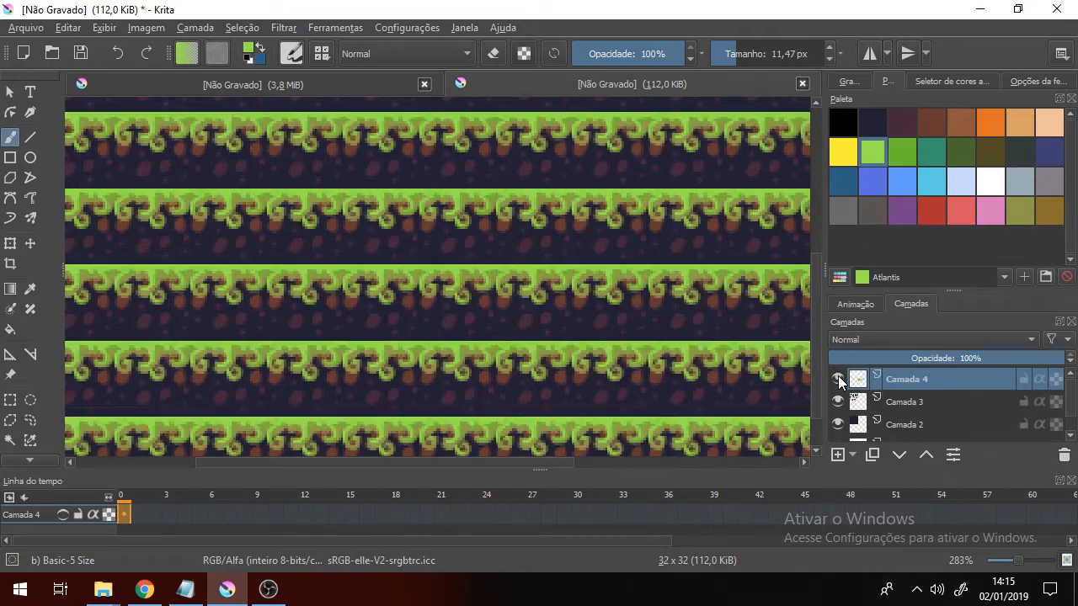
left_click(838, 379)
left_click(838, 379)
left_click(838, 379)
left_click(838, 380)
left_click(838, 380)
left_click(839, 380)
left_click(838, 380)
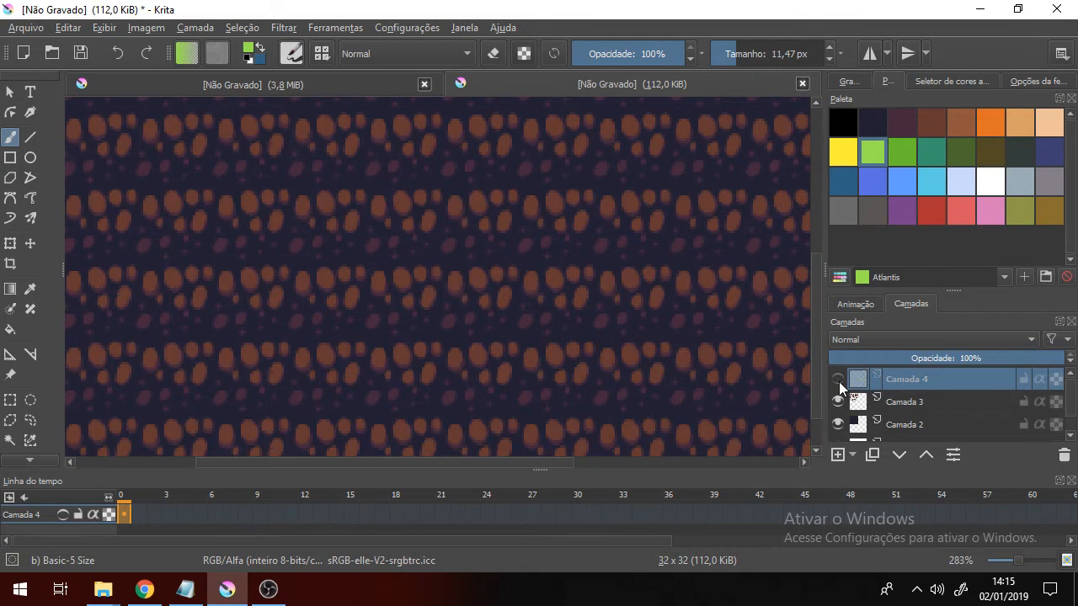
left_click(838, 380)
left_click(838, 380)
left_click(838, 380)
left_click(838, 380)
left_click(838, 380)
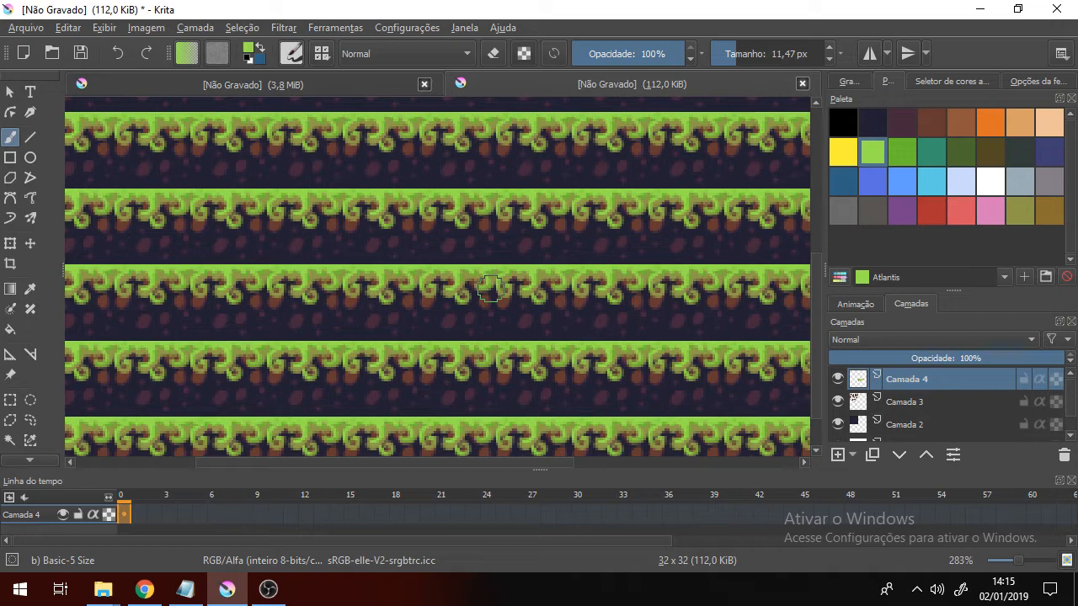
left_click(843, 377)
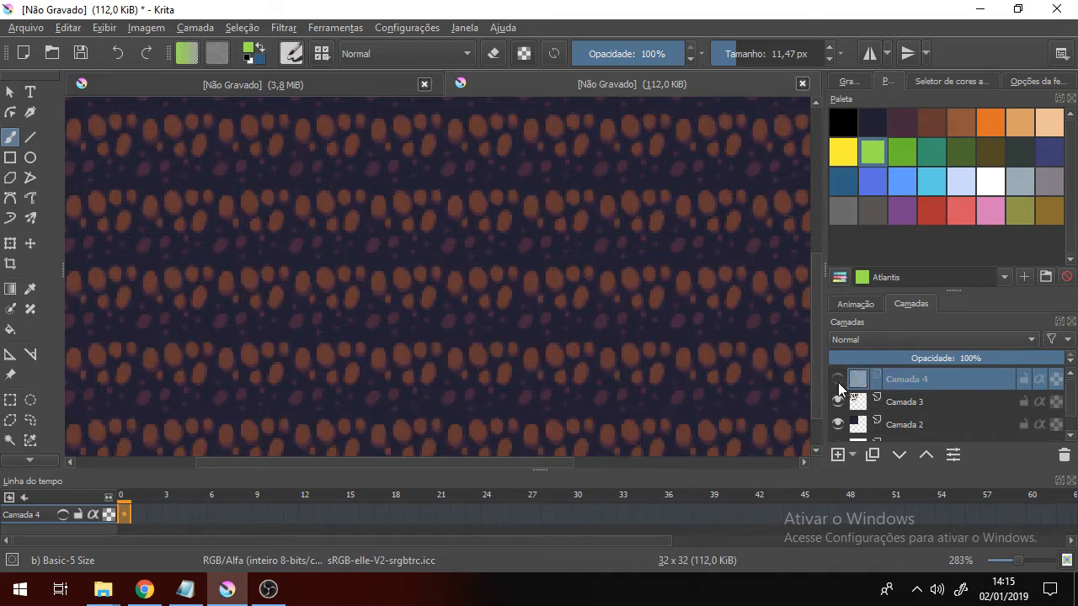
left_click(838, 381)
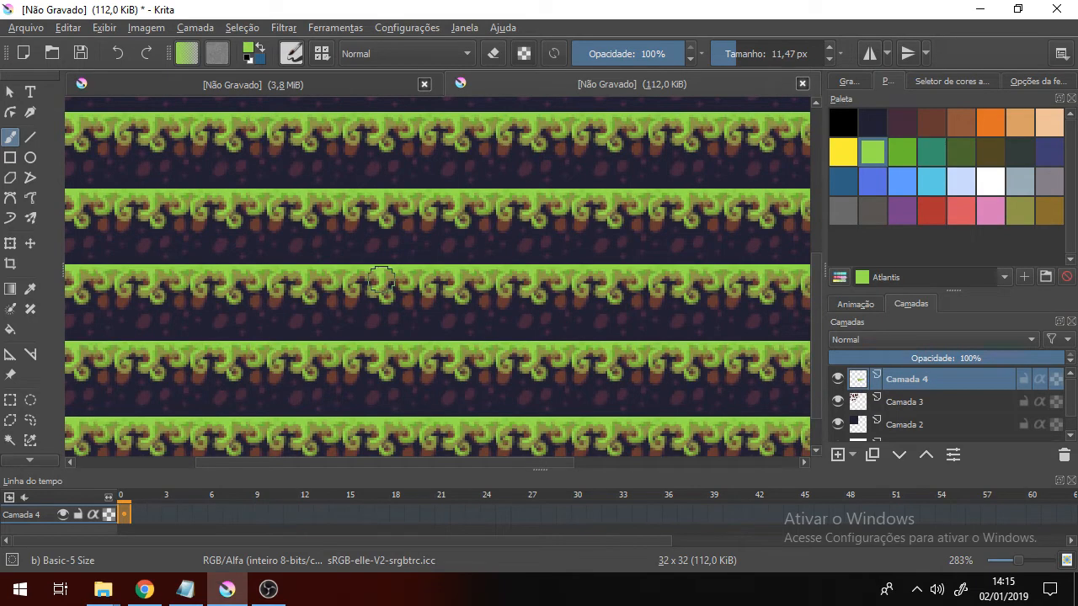
left_click(840, 381)
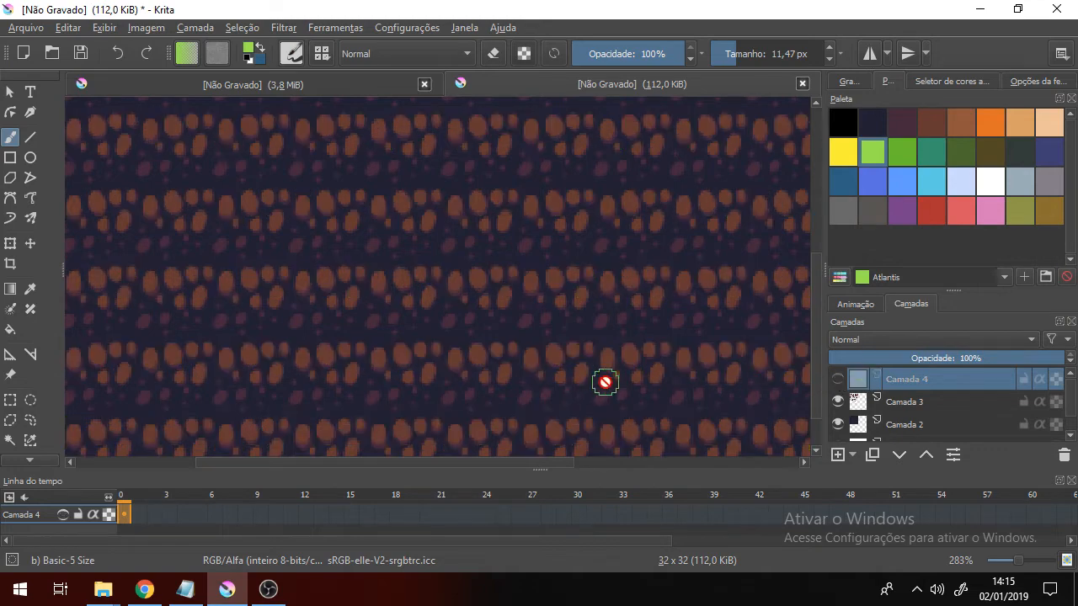
left_click(838, 380)
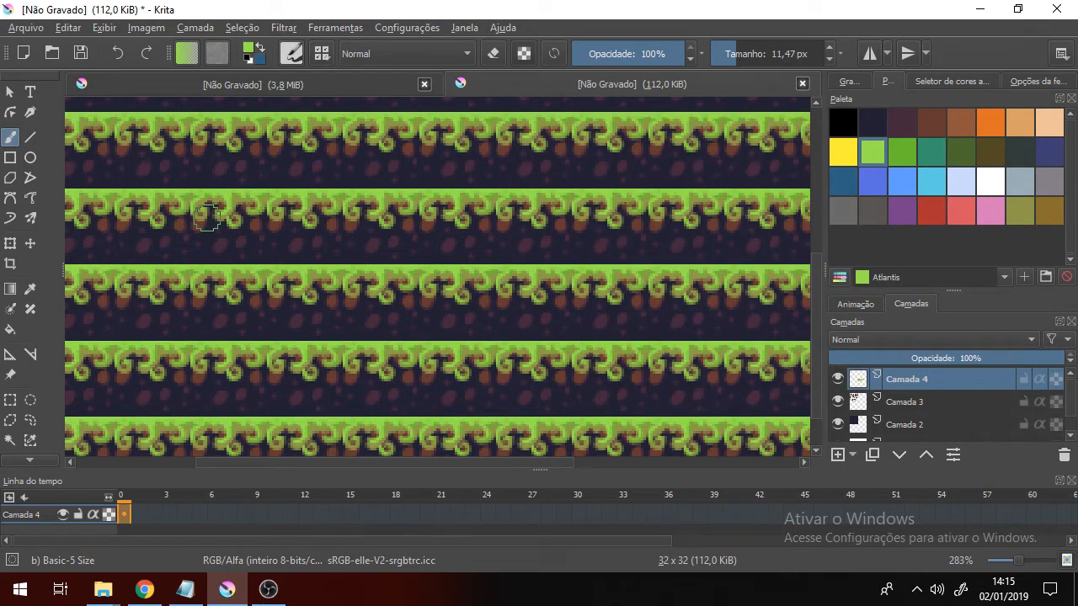
Turn off Modo em ciclo and bring the single grass tile to the middle of the canvas view.
left_click(67, 27)
mouse_move(100, 29)
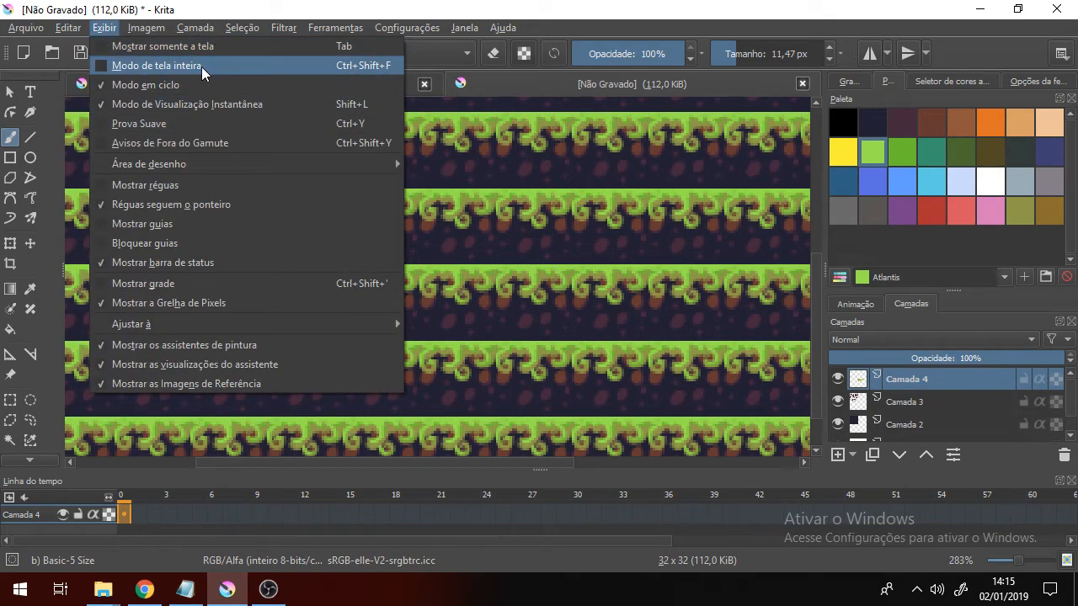
left_click(189, 85)
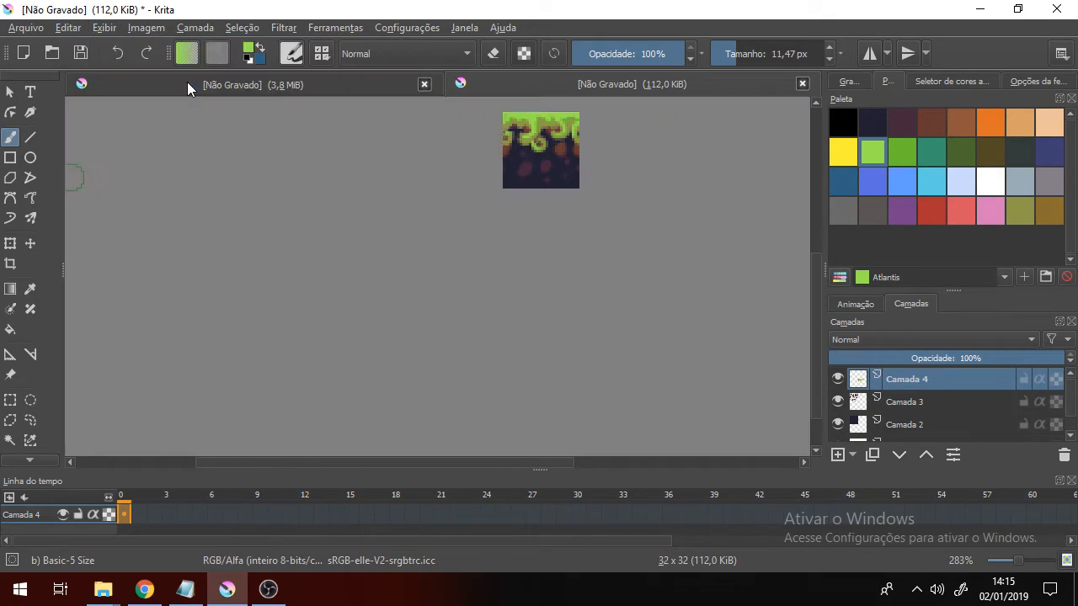
left_click_drag(602, 236, 557, 356)
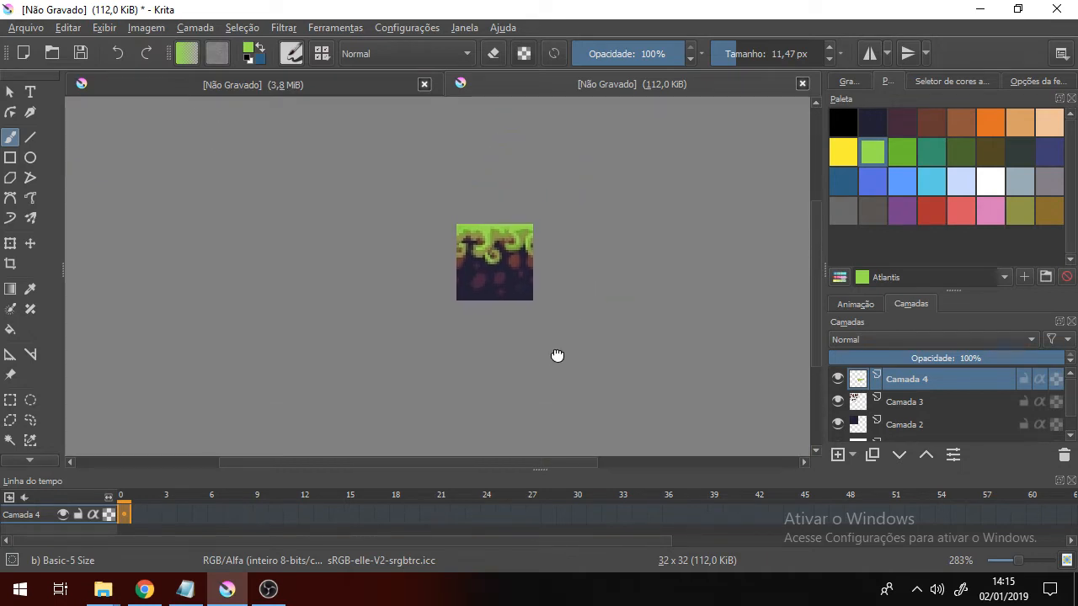
scroll(973, 399, "down", 1)
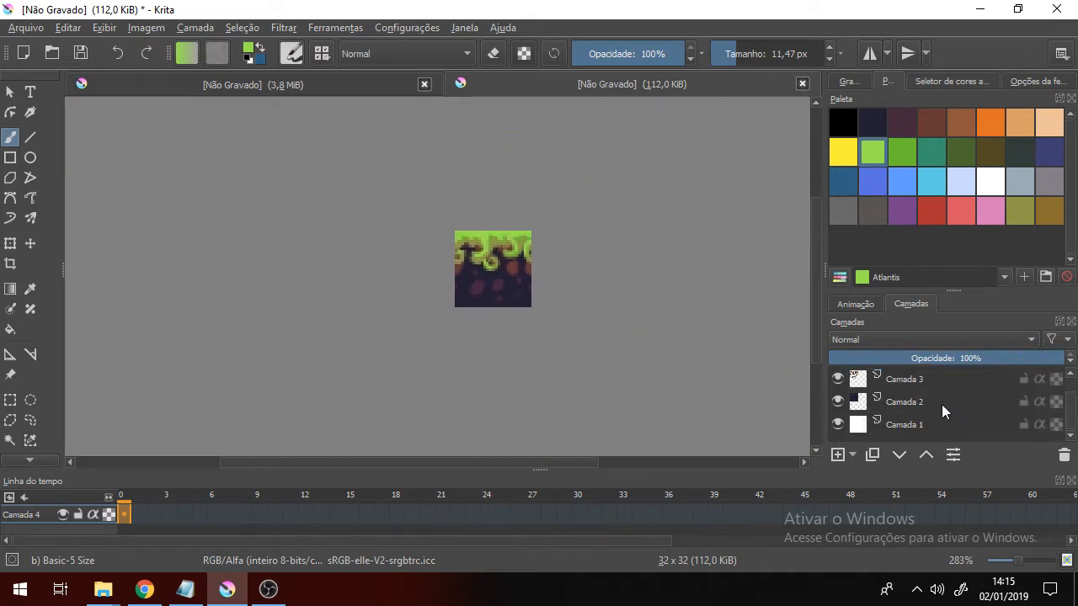
scroll(941, 404, "up", 1)
left_click(929, 423, "shift")
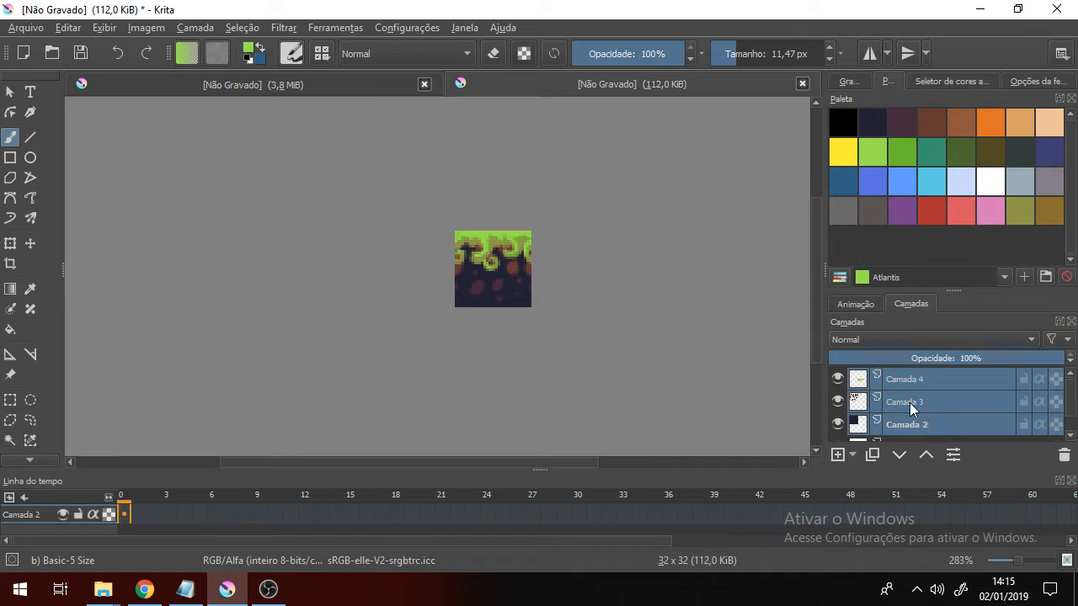
left_click(955, 380)
left_click(941, 425, "shift")
Check what Camada 2 contributes to the tile by hiding it and showing it again.
left_click(943, 418)
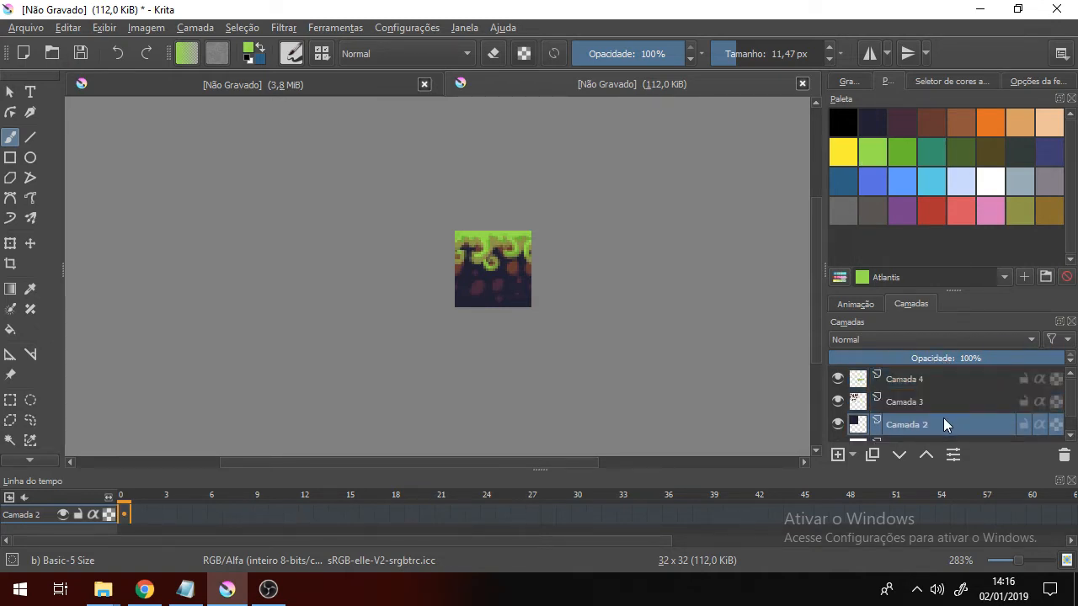
scroll(927, 412, "down", 1)
left_click(838, 400)
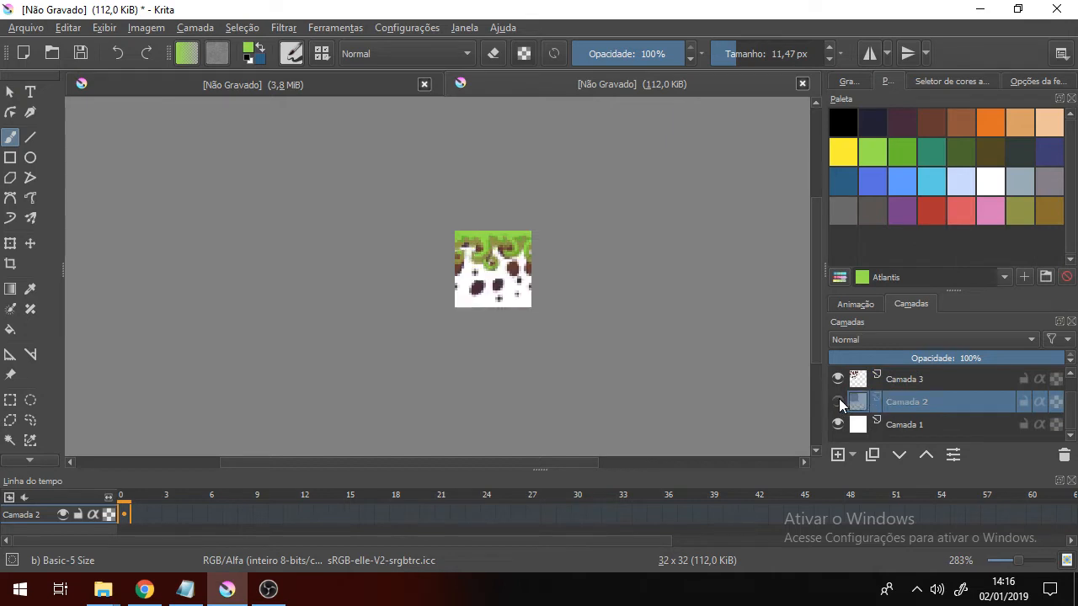
left_click(838, 400)
scroll(939, 411, "up", 1)
scroll(938, 409, "down", 1)
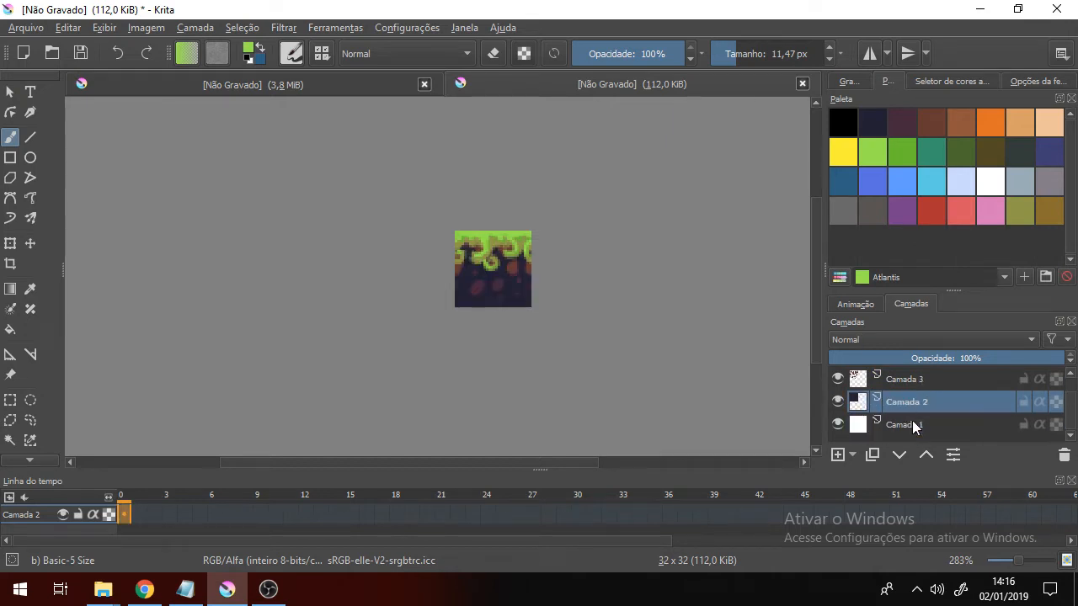
scroll(901, 421, "up", 1)
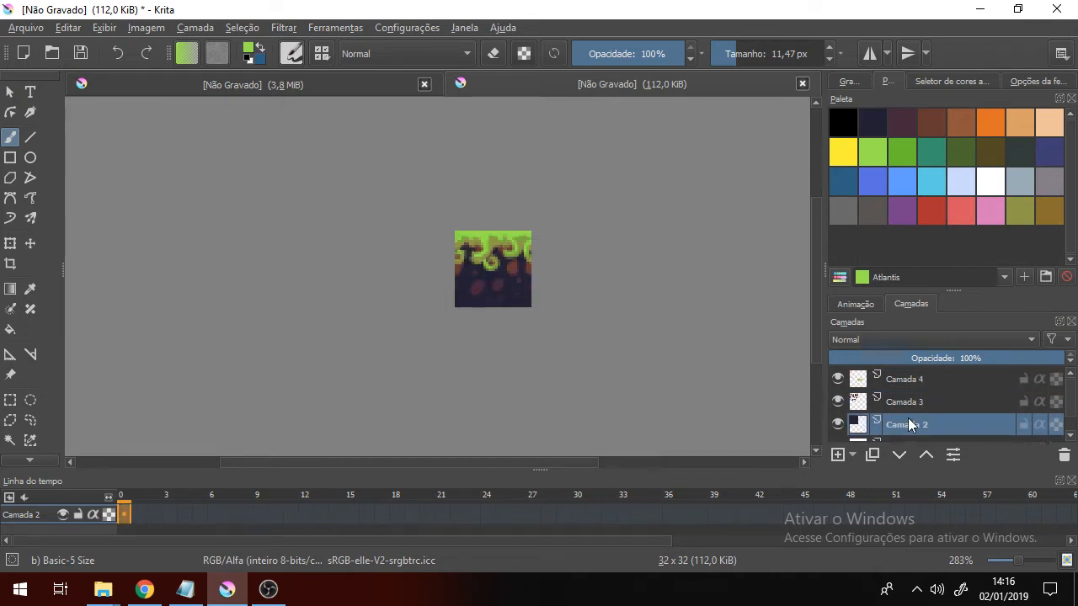
Duplicate Camada 4, Camada 3 and Camada 2 together and merge the three copies into one layer.
left_click(922, 378, "shift")
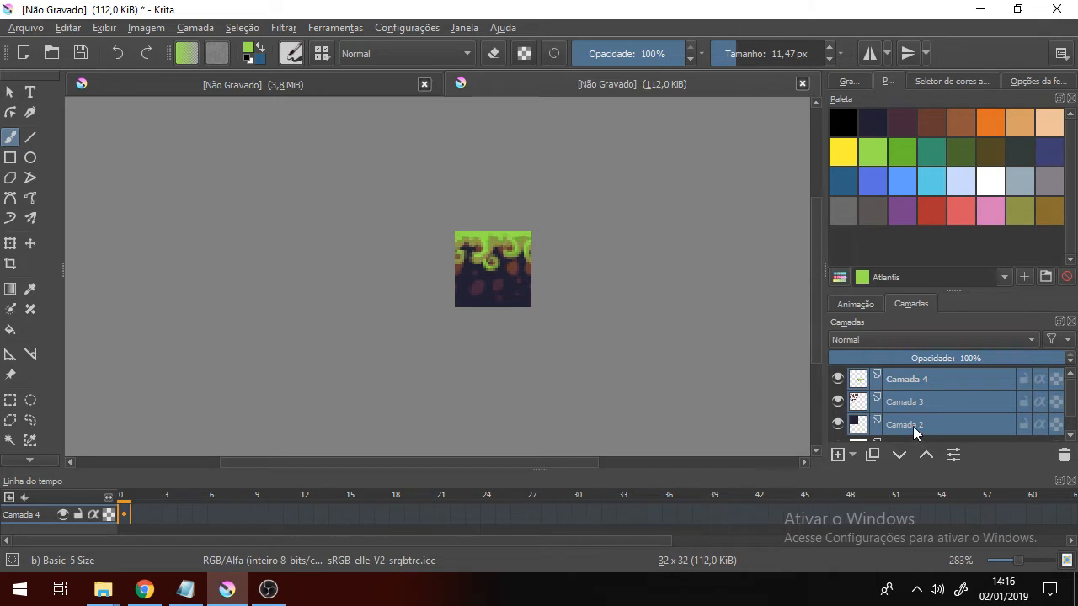
mouse_move(966, 385)
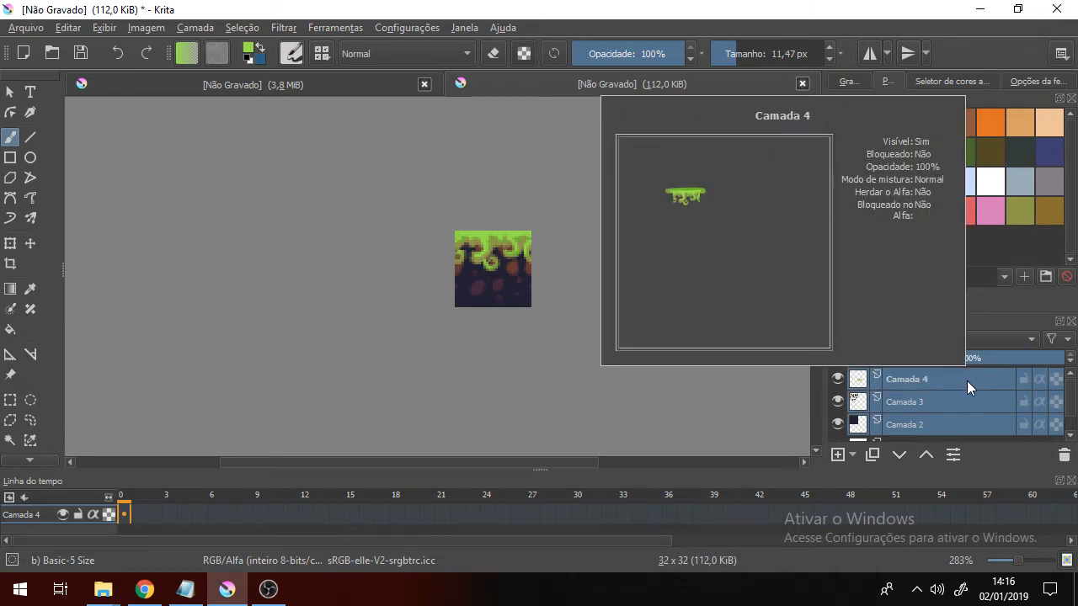
right_click(976, 379)
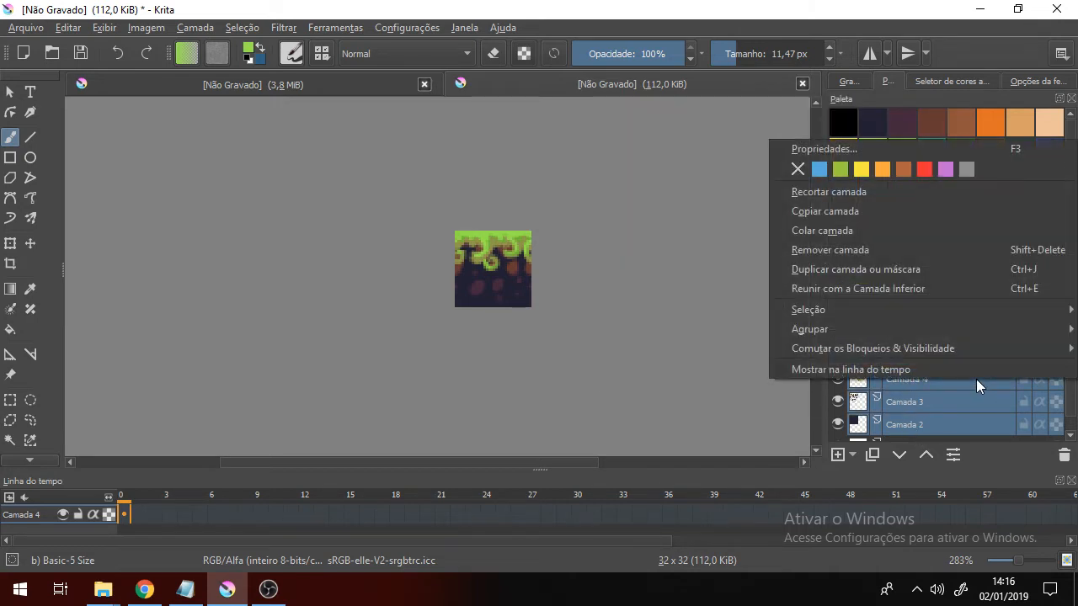
left_click(869, 271)
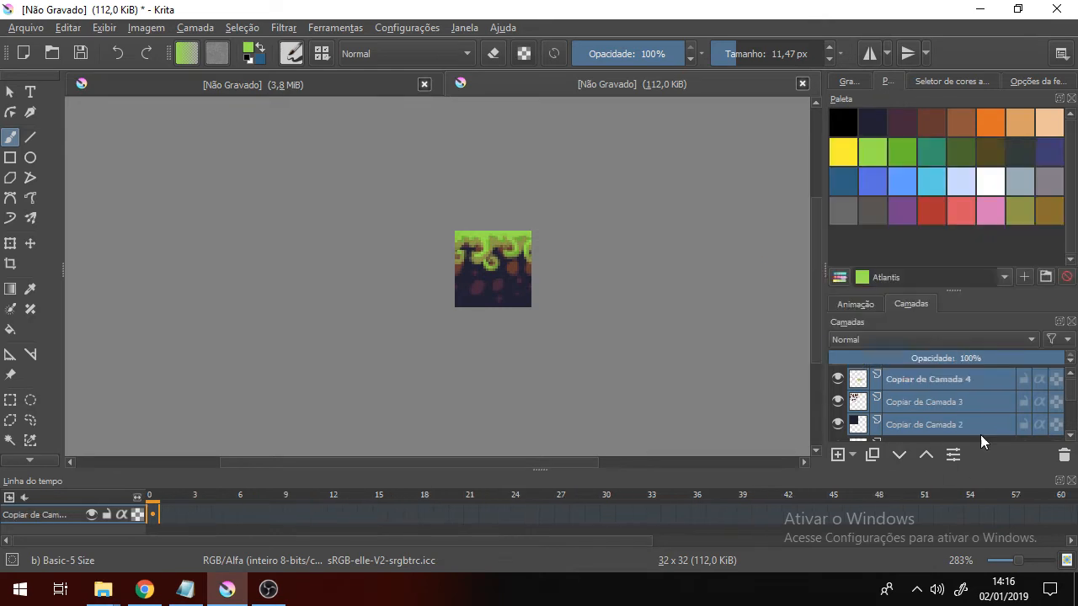
right_click(975, 382)
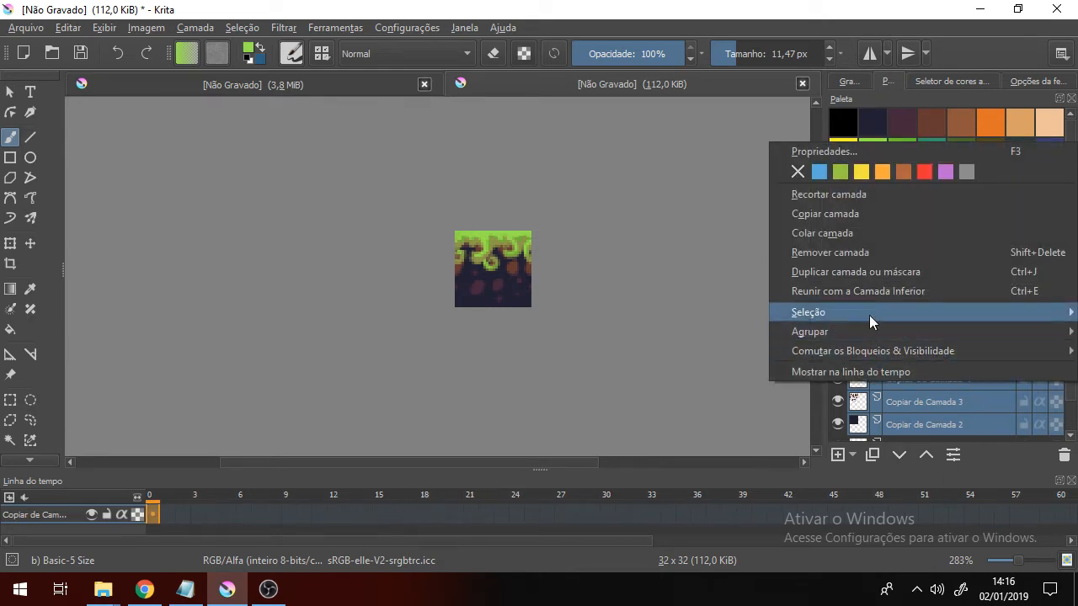
left_click(866, 291)
Hide the merged copy, toggle Camada 4 to check that the original layers are still separate, and show both again.
left_click(837, 378)
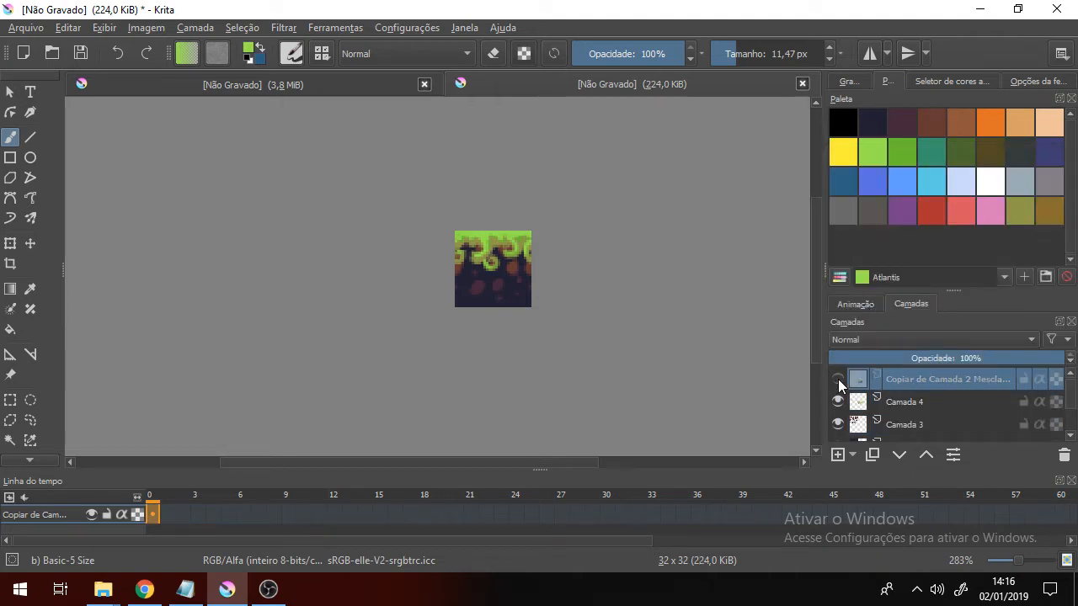
left_click(838, 401)
left_click(838, 401)
left_click(838, 401)
left_click(838, 401)
left_click(838, 401)
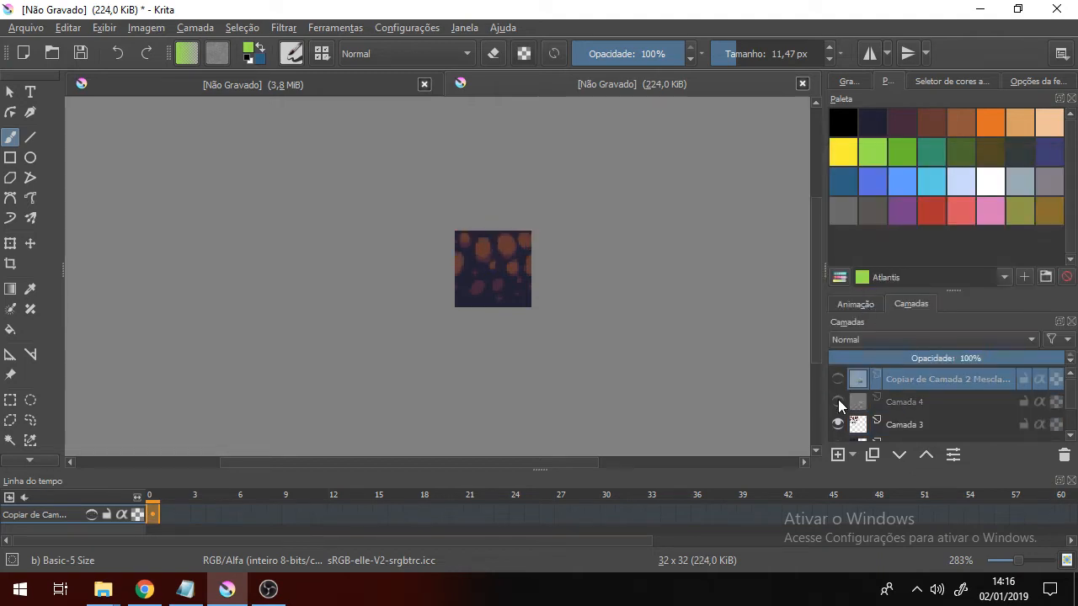
left_click(839, 400)
left_click(838, 401)
left_click(838, 401)
left_click(837, 378)
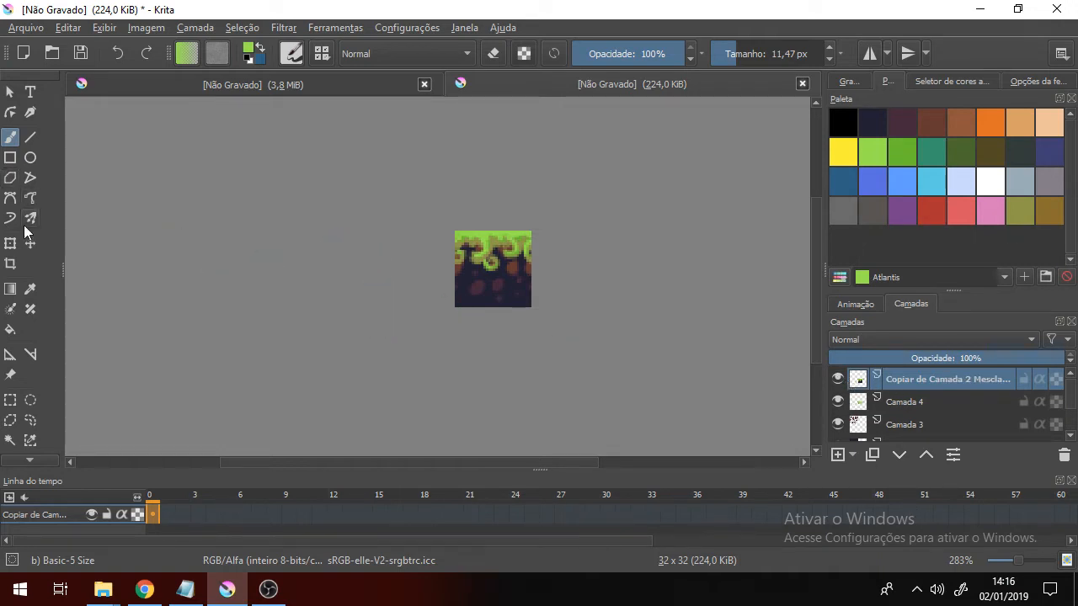
Select the whole 32 × 32 px tile on the merged layer with a rectangular selection.
left_click(10, 400)
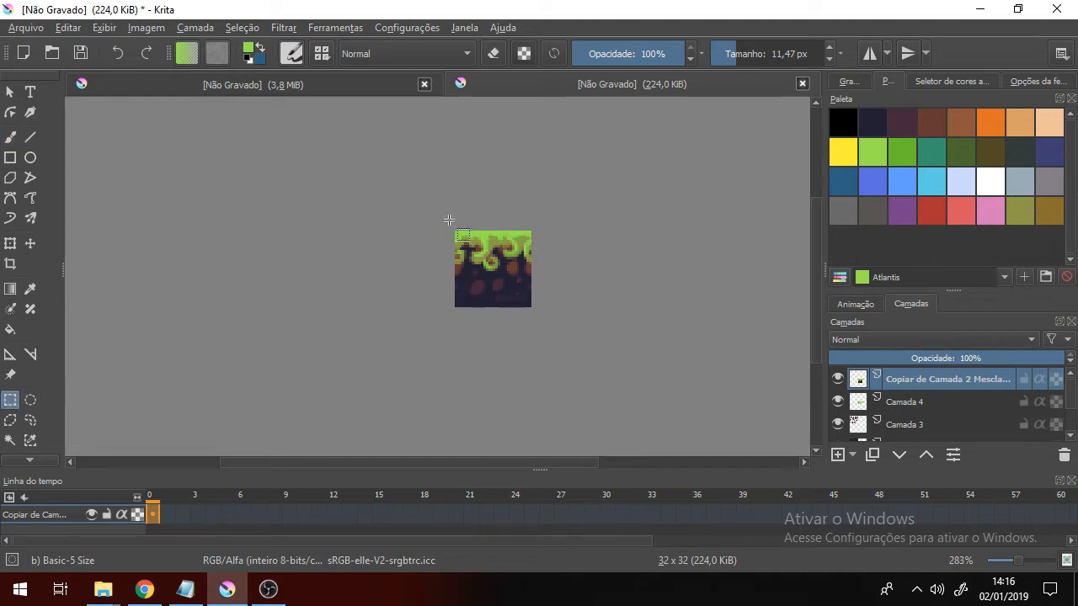
left_click_drag(445, 213, 532, 336)
left_click(534, 331)
scroll(433, 258, "up", 1)
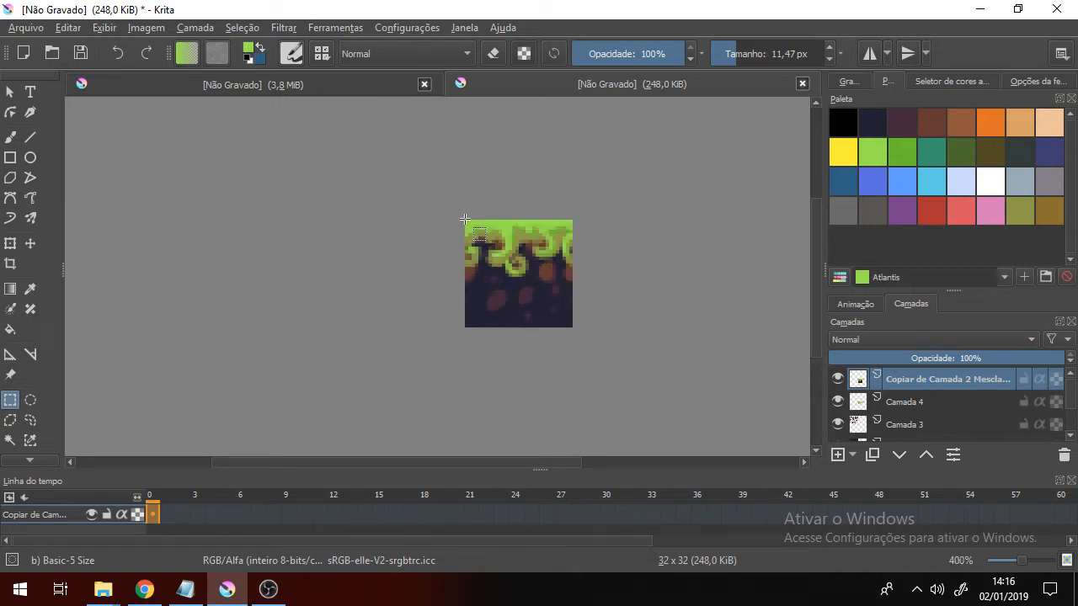
left_click_drag(465, 219, 571, 322)
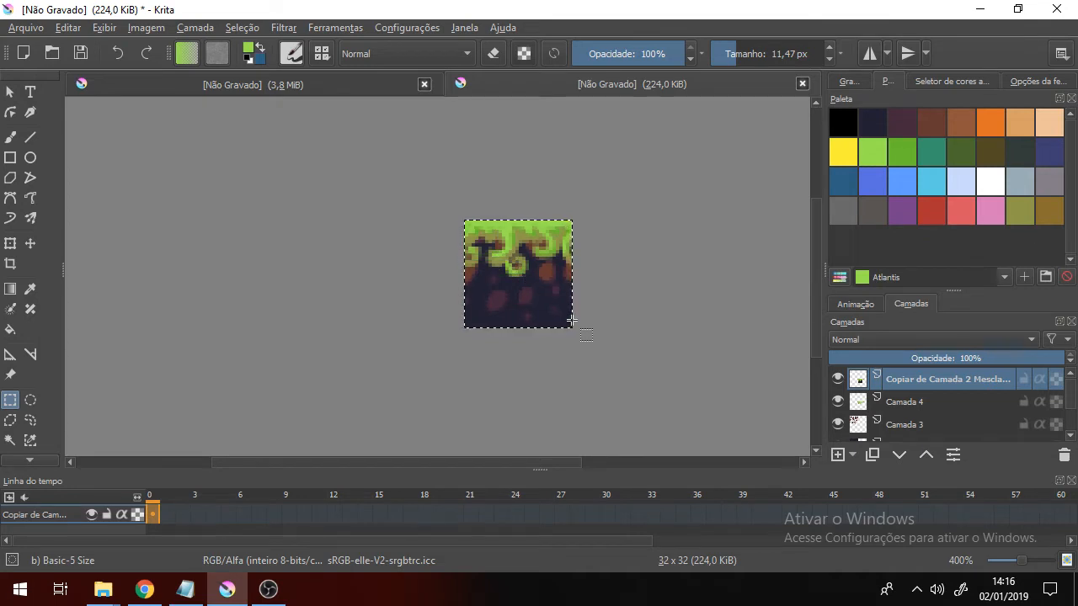
Copy the selected tile into the 1280 × 720 px grid document and align it exactly with one grid cell.
left_click(343, 85)
scroll(308, 233, "down", 2)
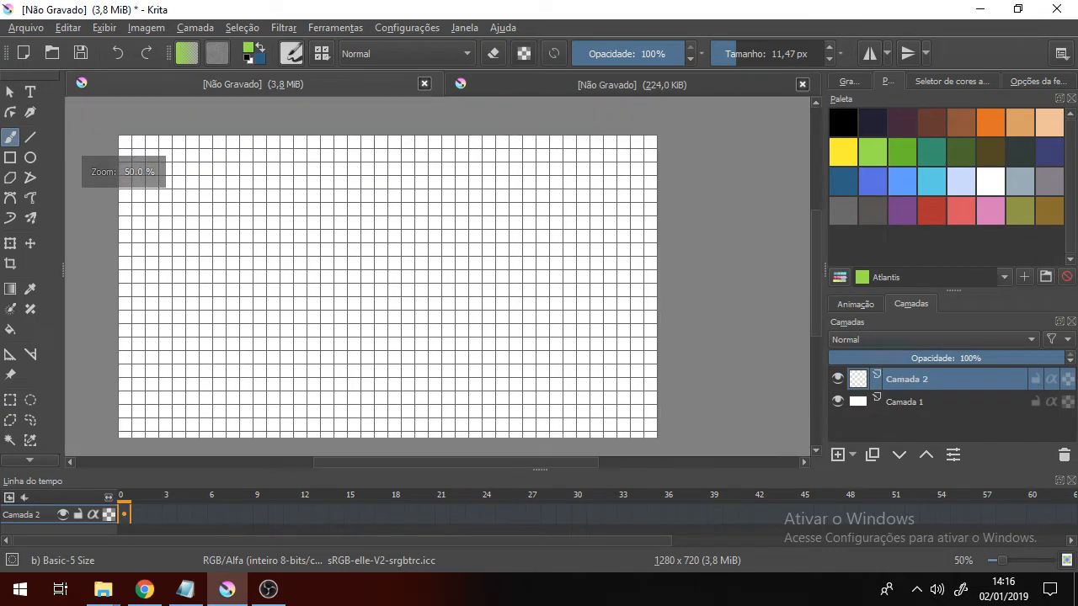
key("ctrl+v")
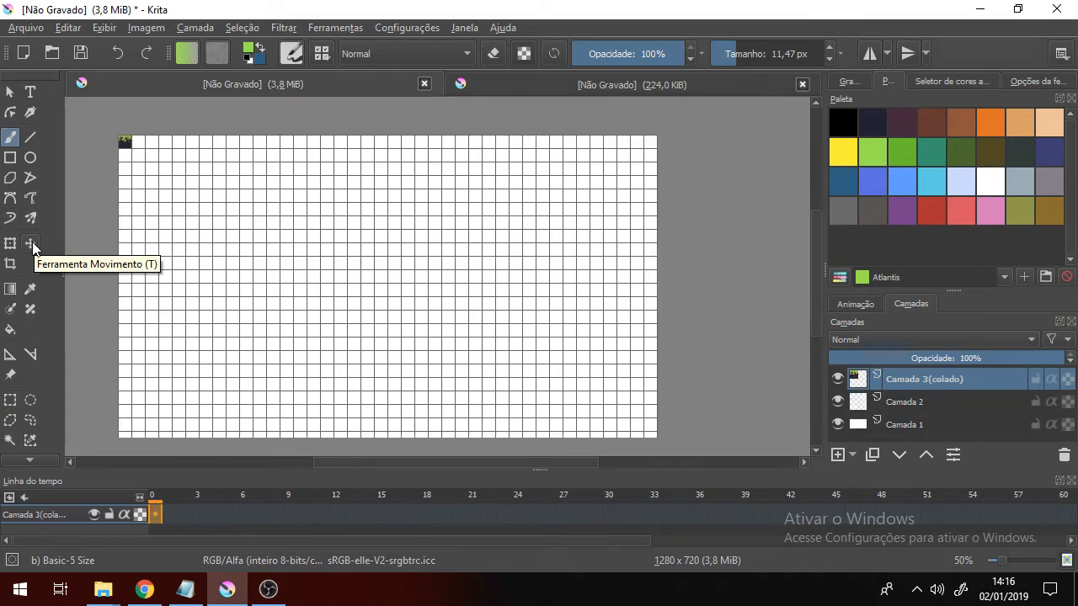
left_click(30, 244)
left_click_drag(126, 144, 337, 232)
scroll(345, 280, "up", 6)
left_click_drag(333, 231, 335, 230)
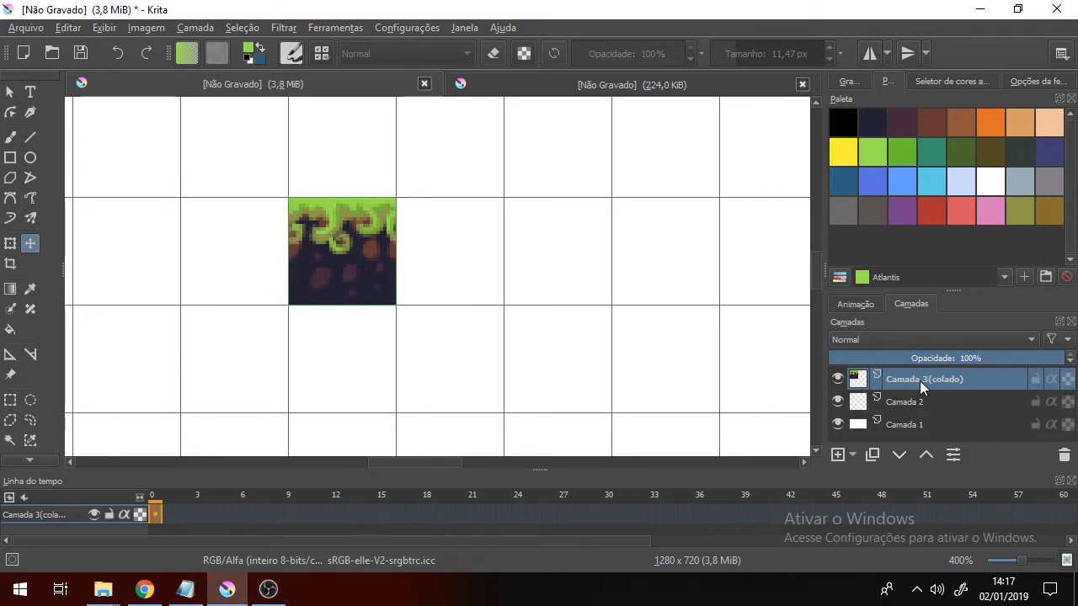
Try to copy the pasted tile's layer and move it one grid cell to the right, then undo the move.
right_click(972, 381)
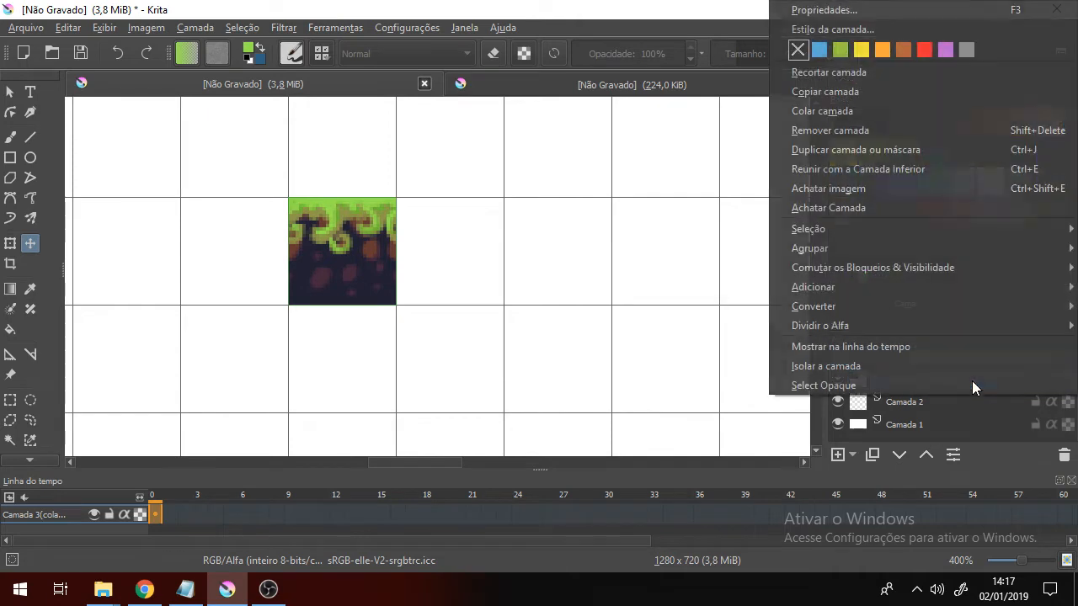
left_click(915, 90)
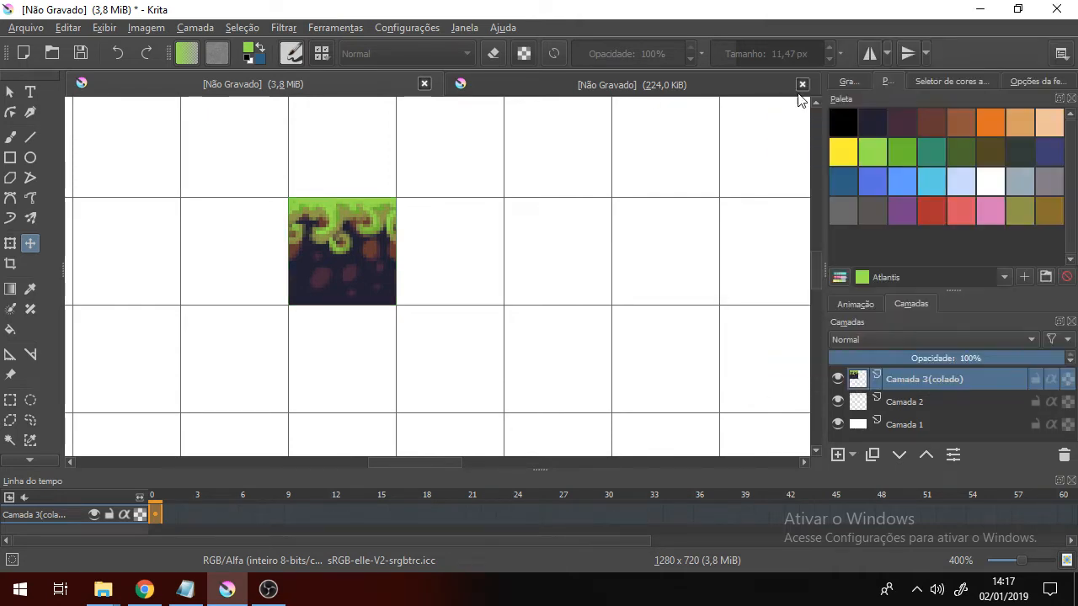
left_click_drag(337, 229, 431, 234)
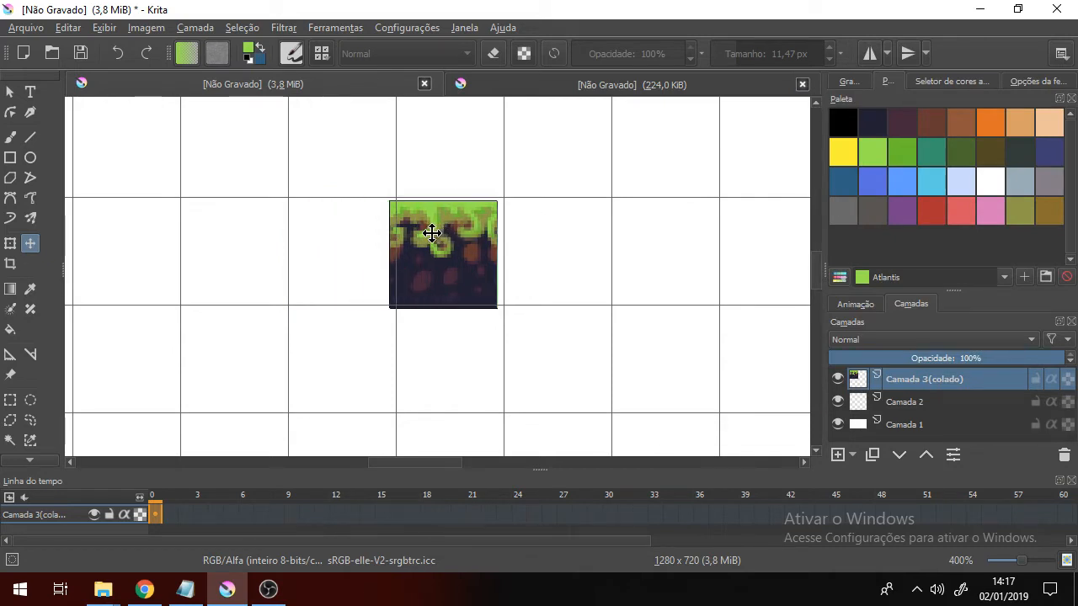
key("ctrl+z")
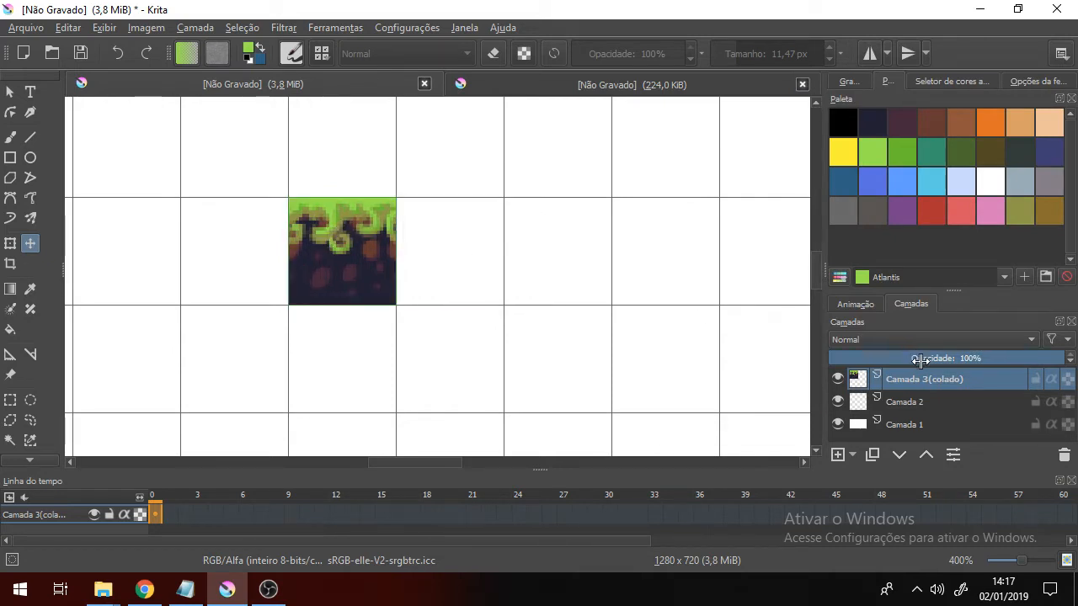
Duplicate the pasted tile's layer and move the duplicate into the grid cell directly right of the original.
right_click(955, 386)
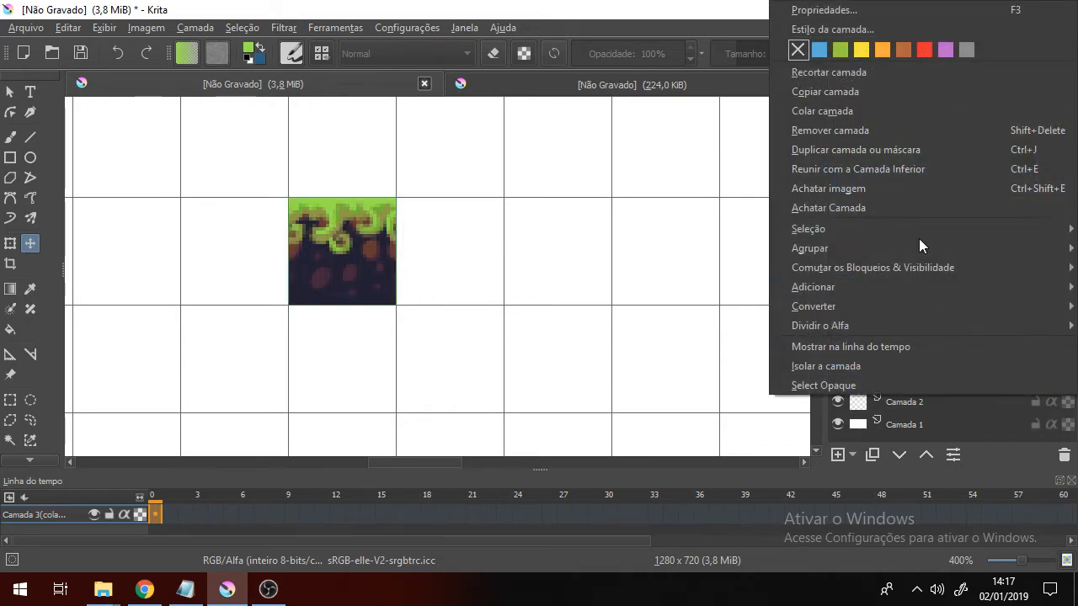
left_click(909, 152)
left_click_drag(356, 244, 467, 246)
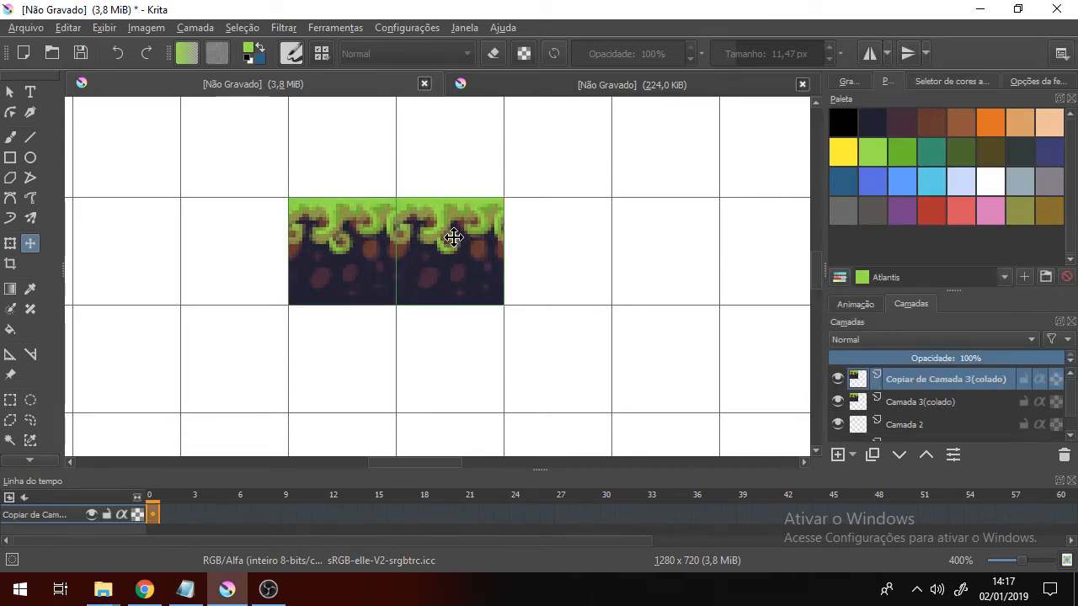
Examine the seam between the two adjacent tiles at several magnifications with the grid on and off, leaving the grid hidden.
scroll(454, 238, "down", 1)
key("ctrl+shift+apostrophe")
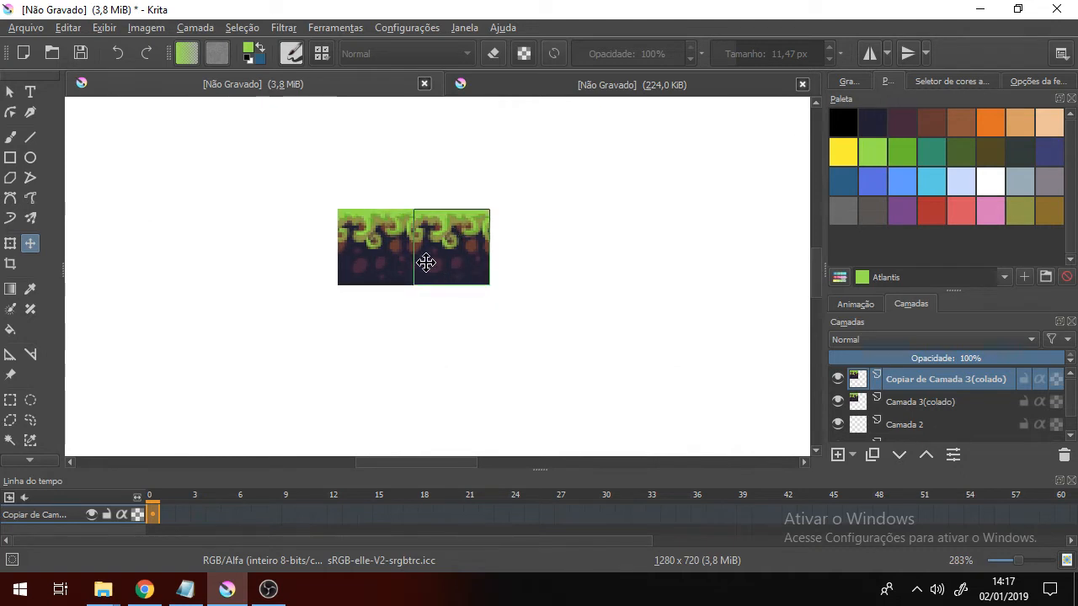
scroll(426, 260, "down", 2)
key("ctrl+shift+apostrophe")
scroll(450, 298, "up", 1)
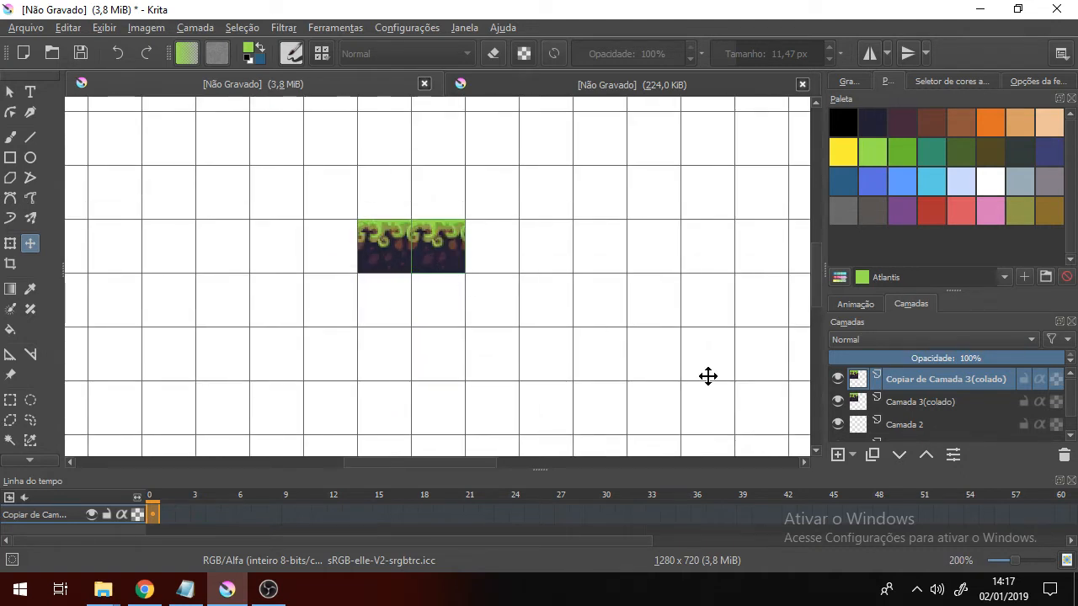
left_click(917, 418)
key("ctrl+shift+apostrophe")
scroll(448, 279, "down", 2)
scroll(441, 278, "up", 3)
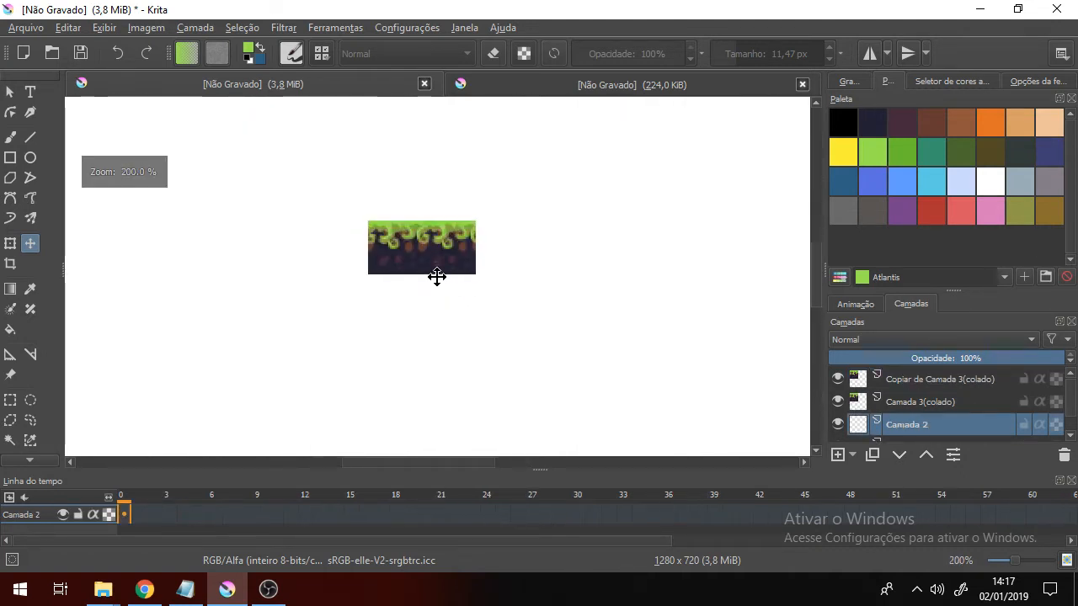
key("ctrl+shift+apostrophe")
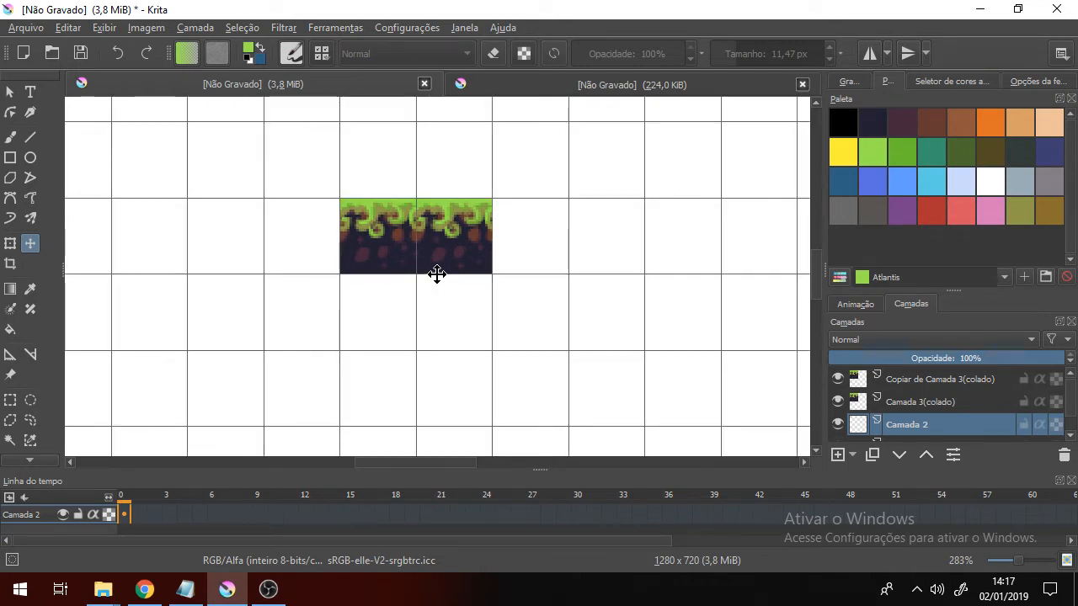
key("ctrl+shift+apostrophe")
scroll(437, 272, "down", 4)
scroll(435, 245, "up", 3)
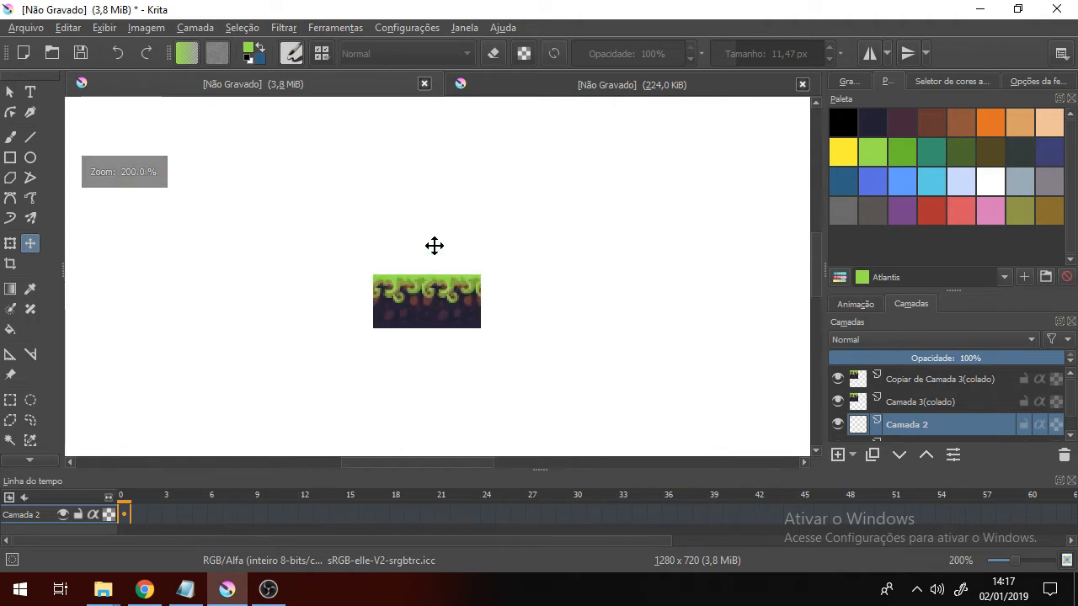
scroll(455, 344, "up", 2)
key("ctrl+shift+apostrophe")
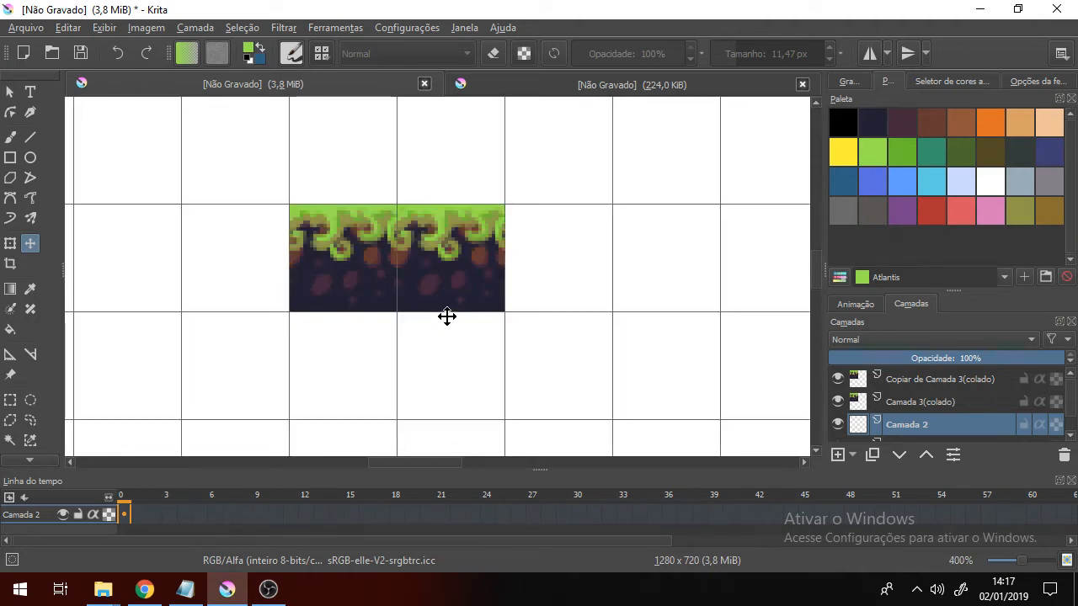
key("ctrl+shift+apostrophe")
scroll(447, 315, "down", 3)
scroll(446, 315, "up", 2)
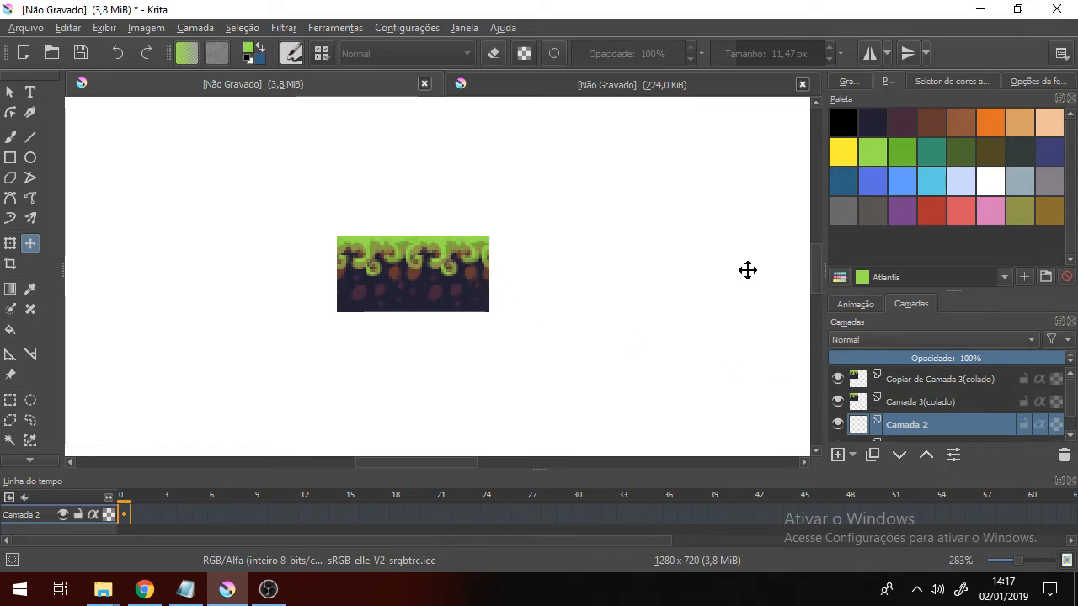
Compare one tile with the joined pair by repeatedly hiding and showing the duplicated tile layer, leaving it visible.
left_click(838, 382)
left_click(838, 382)
left_click(838, 381)
left_click(838, 381)
left_click(838, 382)
left_click(838, 382)
left_click(838, 385)
left_click(838, 385)
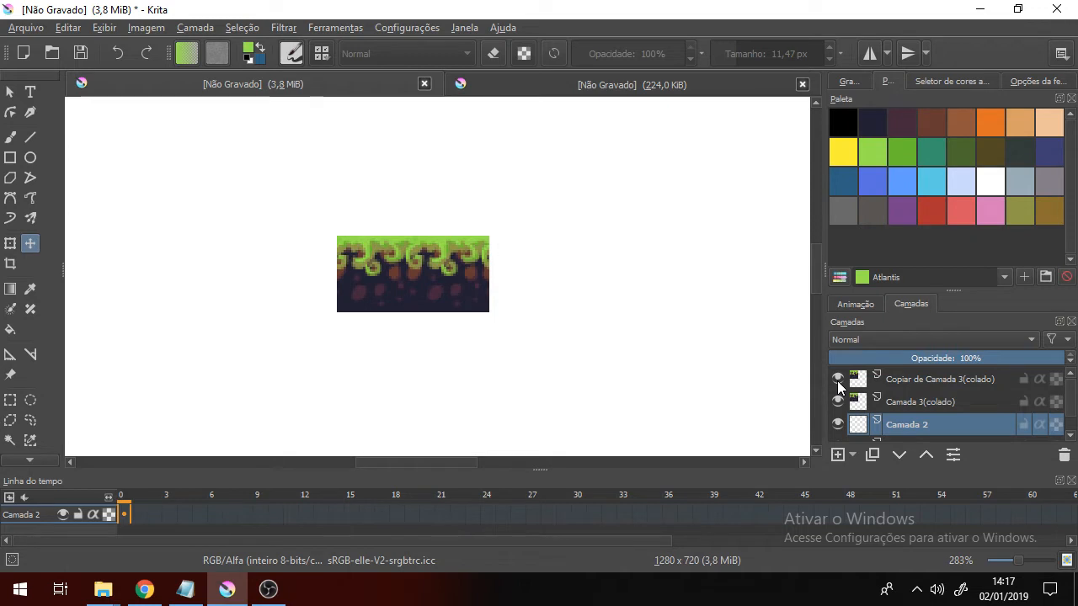
Return to the 32 × 32 px tile document and clear the selection around the tile.
left_click(530, 93)
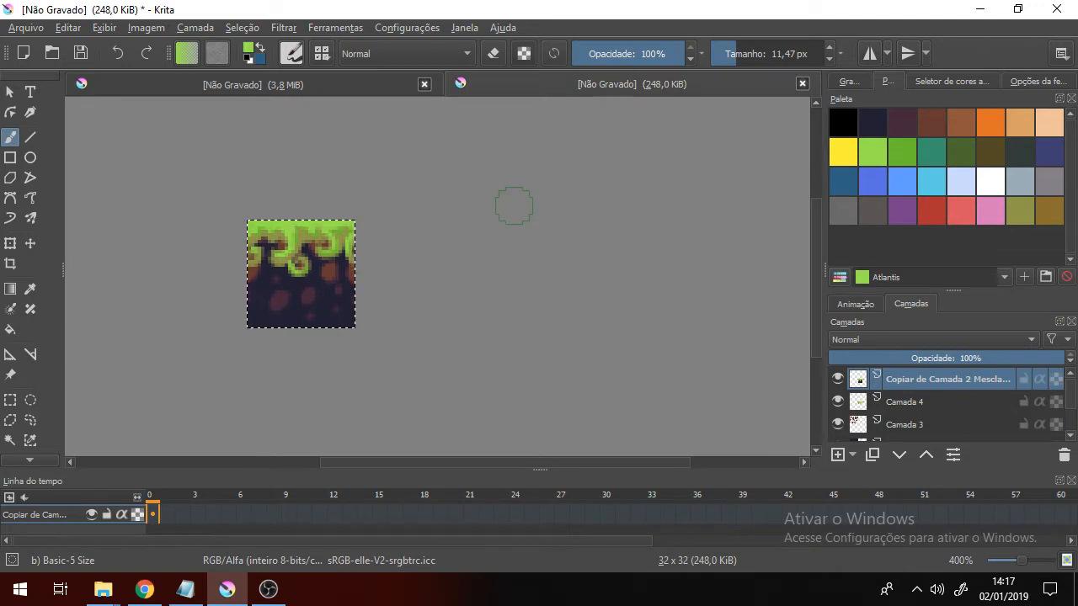
key("ctrl+shift+a")
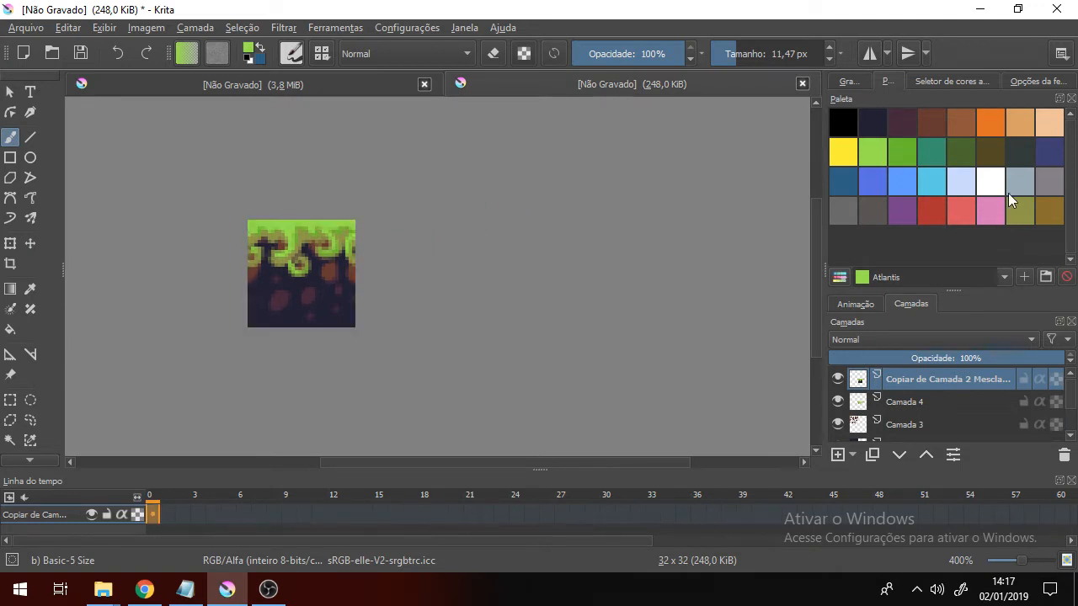
Hide the merged tile copy and the grass layer Camada 4, leaving only the earth layers visible.
left_click(837, 379)
left_click(898, 401)
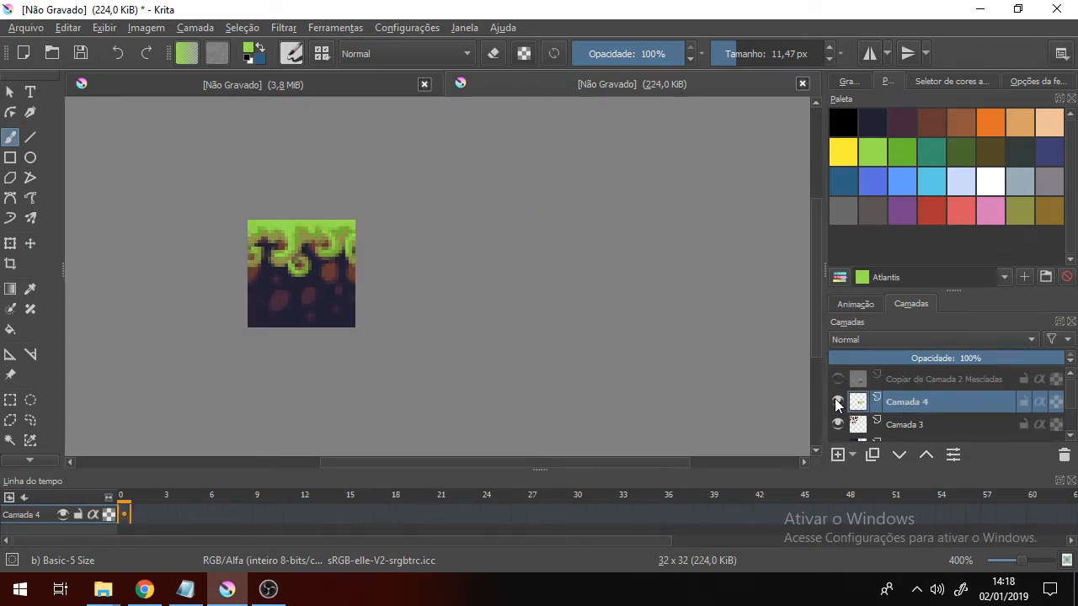
left_click(836, 402)
left_click(836, 402)
left_click(837, 402)
left_click(837, 402)
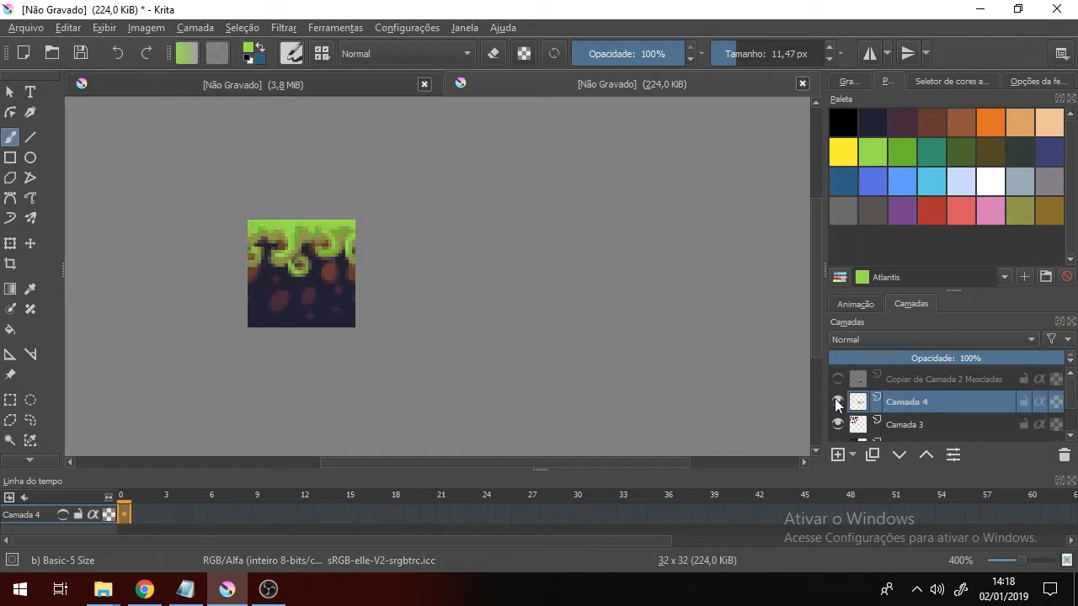
right_click(937, 398)
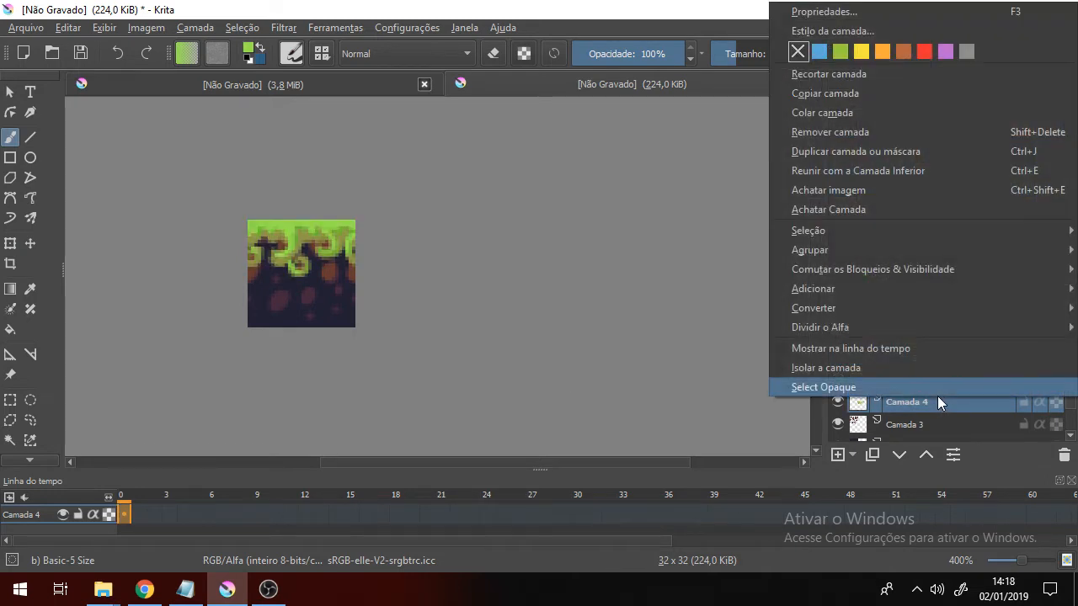
left_click(935, 403)
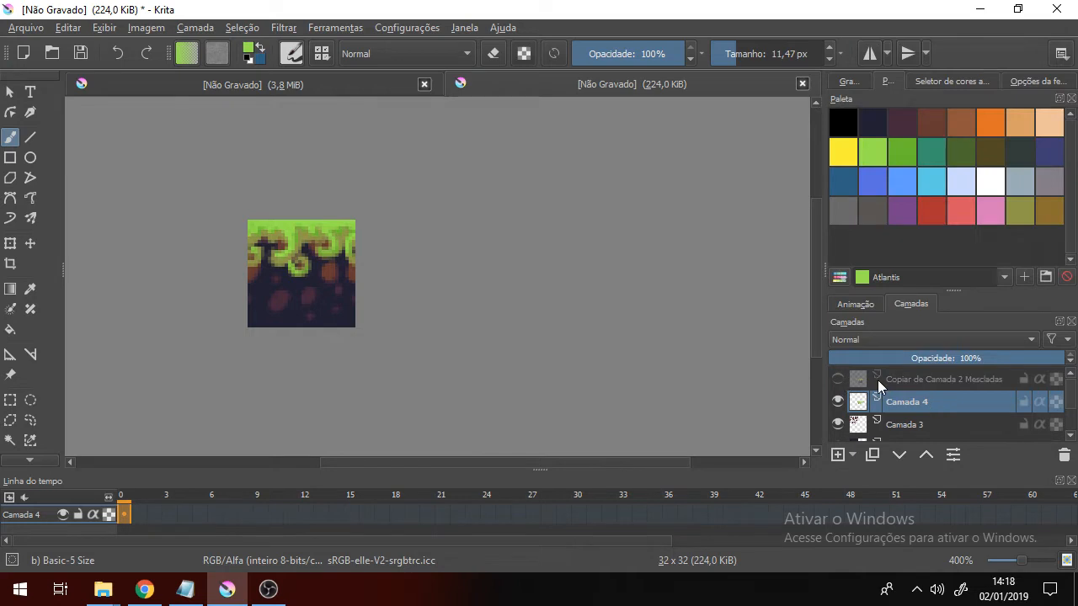
left_click(842, 401)
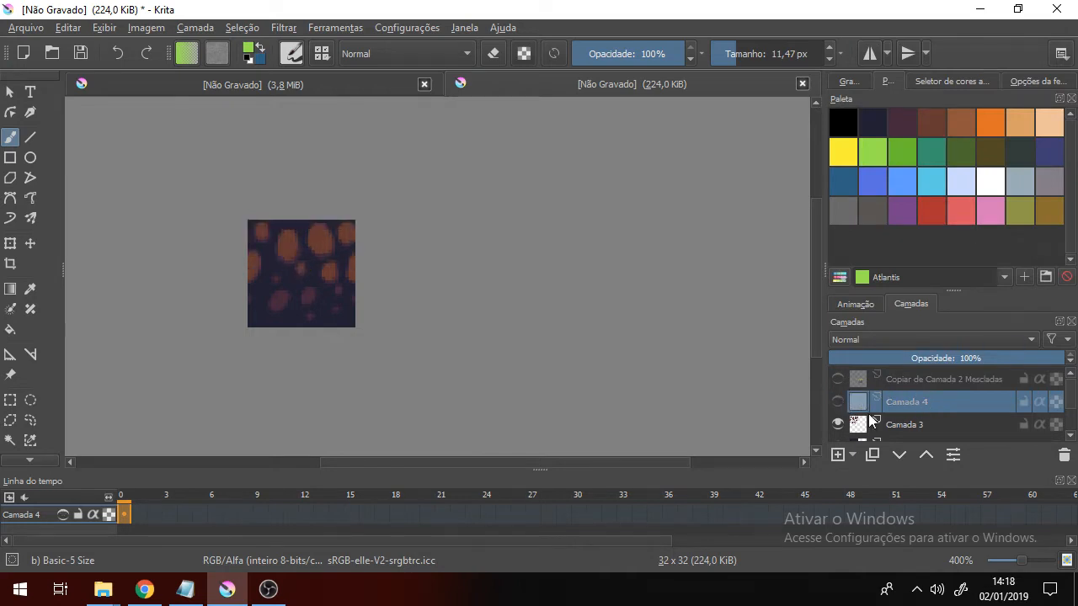
Select Camada 2 and Camada 3 together, check each one's visibility, and duplicate both layers.
scroll(898, 401, "down", 1)
left_click(909, 402)
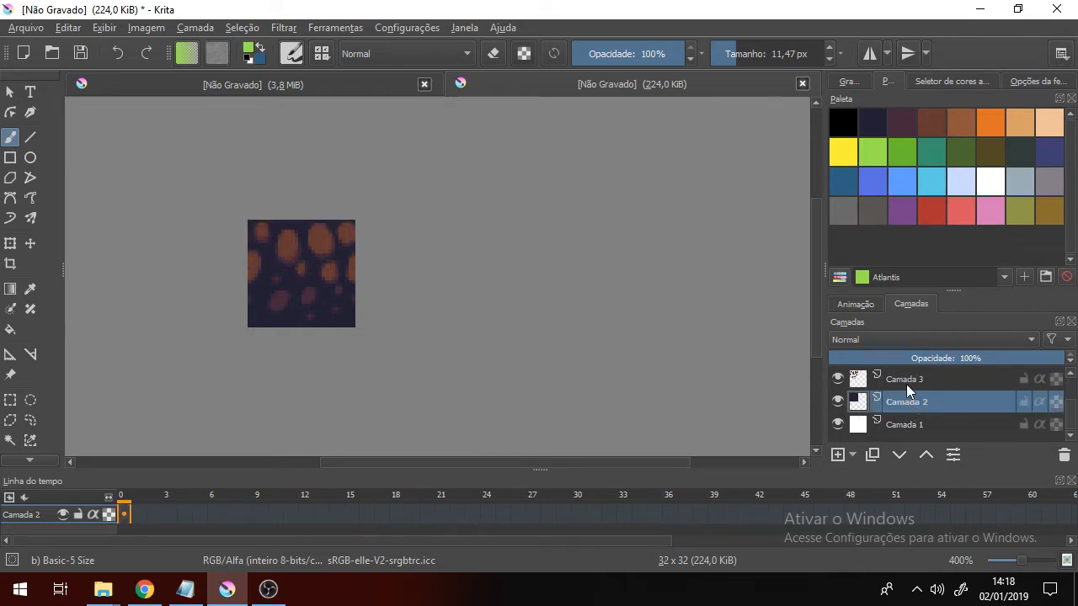
left_click(906, 384, "ctrl")
left_click(837, 402)
left_click(837, 403)
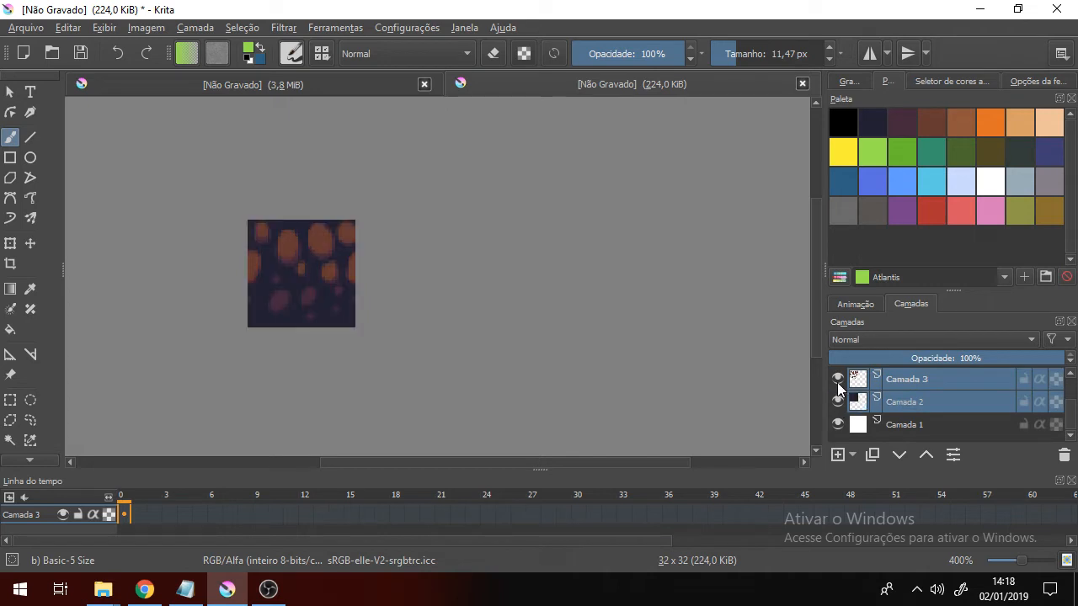
left_click(837, 380)
left_click(837, 380)
mouse_move(953, 376)
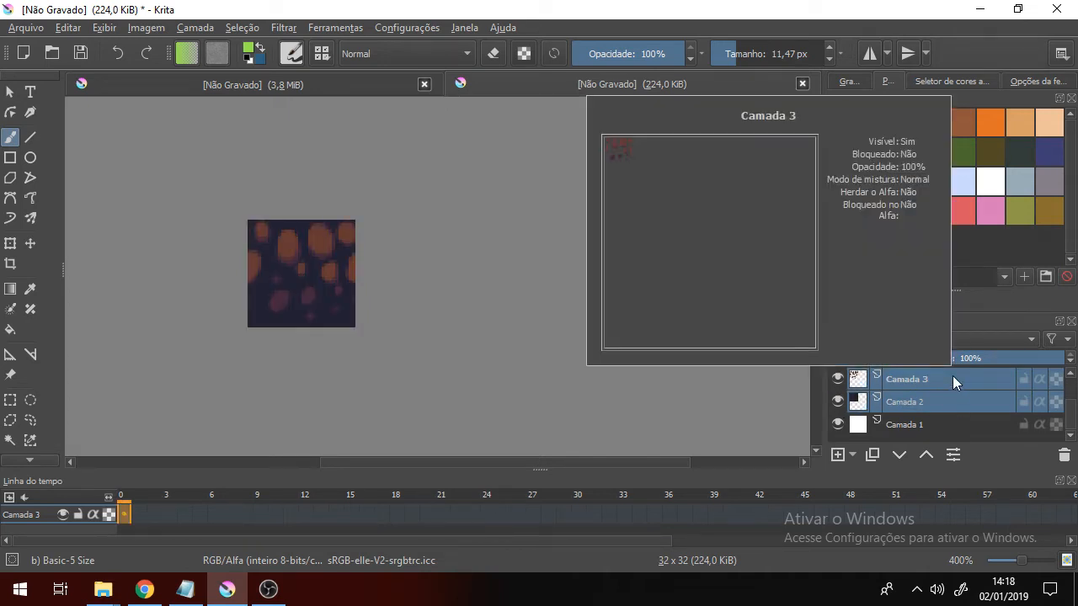
right_click(953, 376)
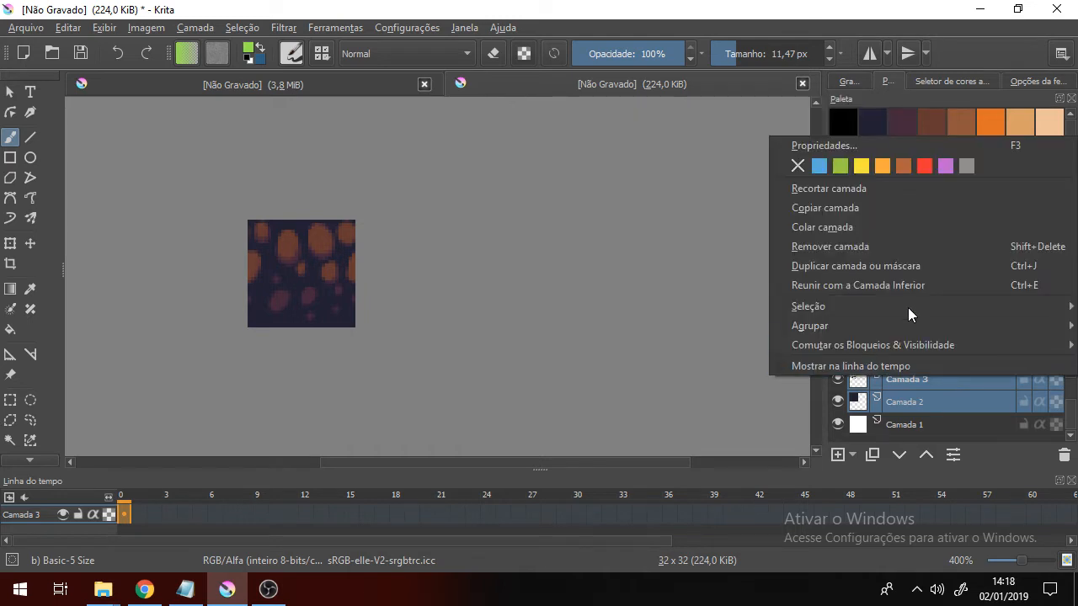
left_click(902, 264)
Merge the two duplicated earth layers into a single layer and leave it visible.
right_click(979, 382)
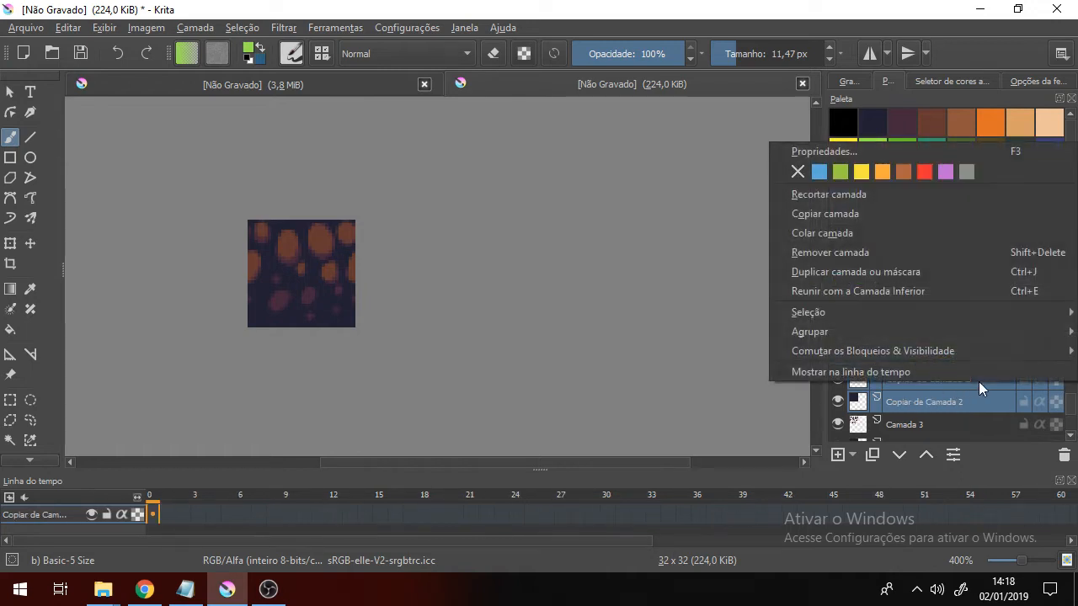
left_click(884, 291)
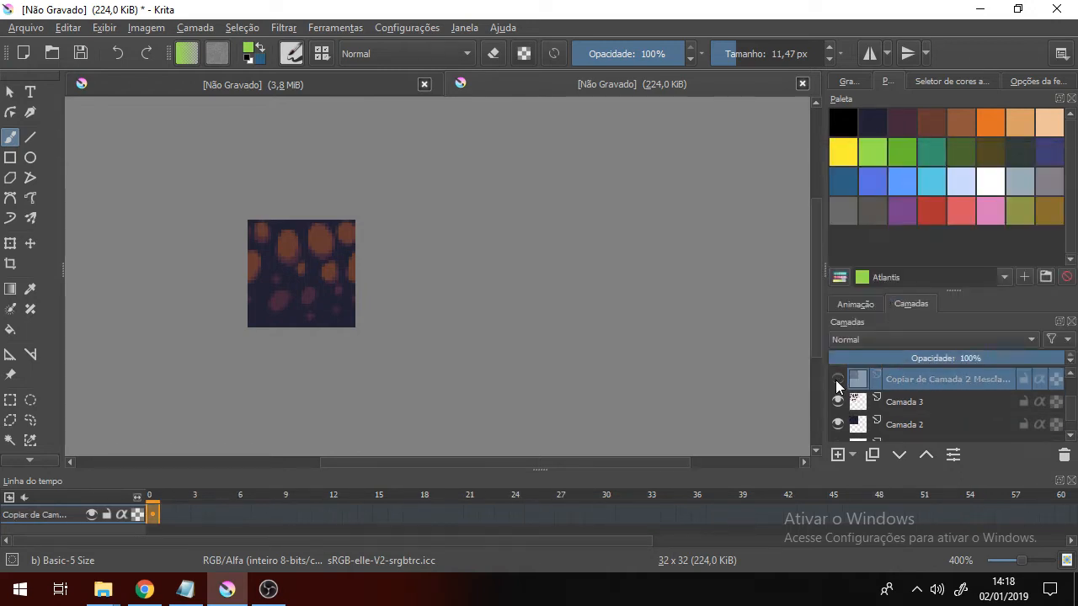
left_click(838, 381)
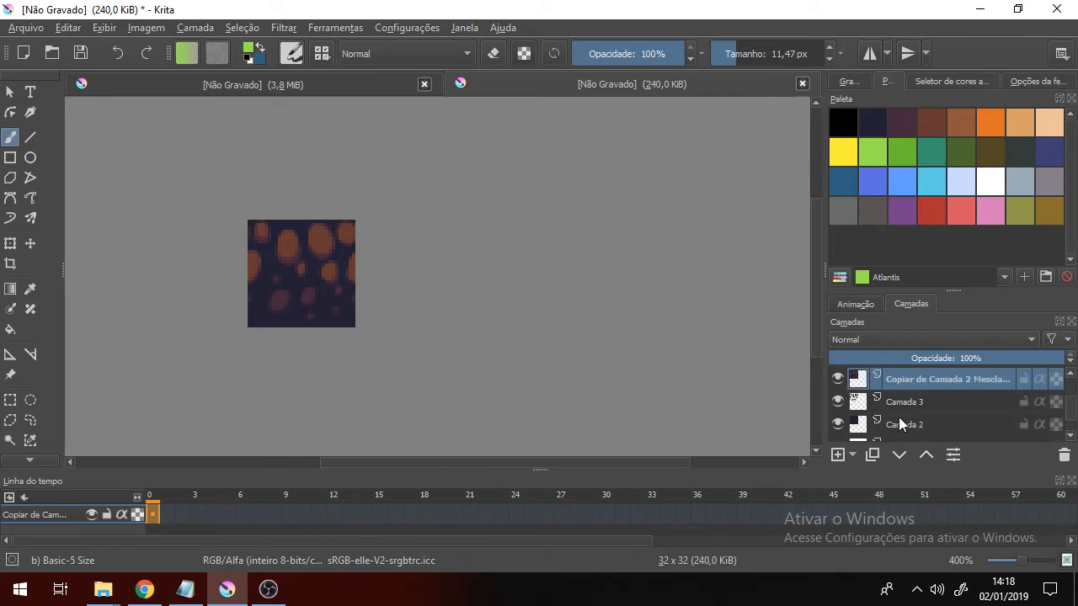
Copy the whole merged earth tile and paste it as a new layer into the 1280 × 720 px grid document.
scroll(899, 417, "up", 1)
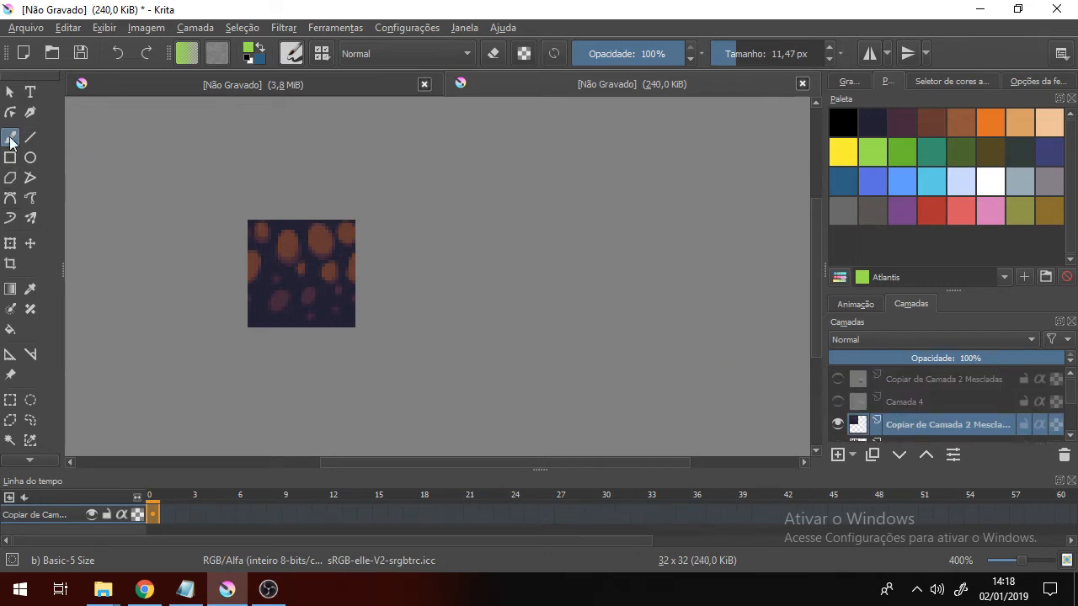
left_click(10, 400)
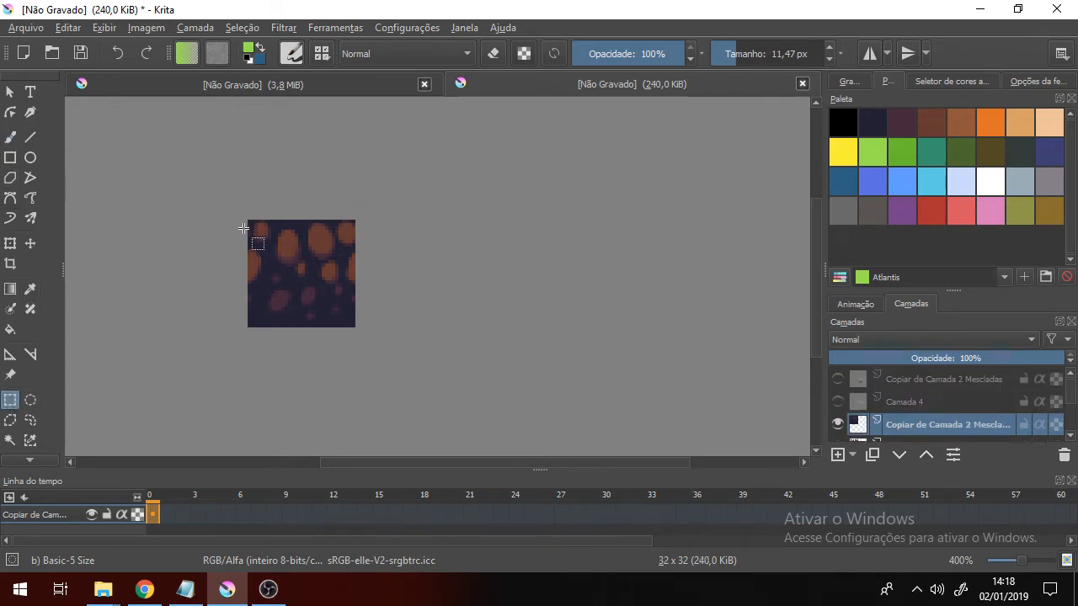
left_click_drag(245, 221, 353, 330)
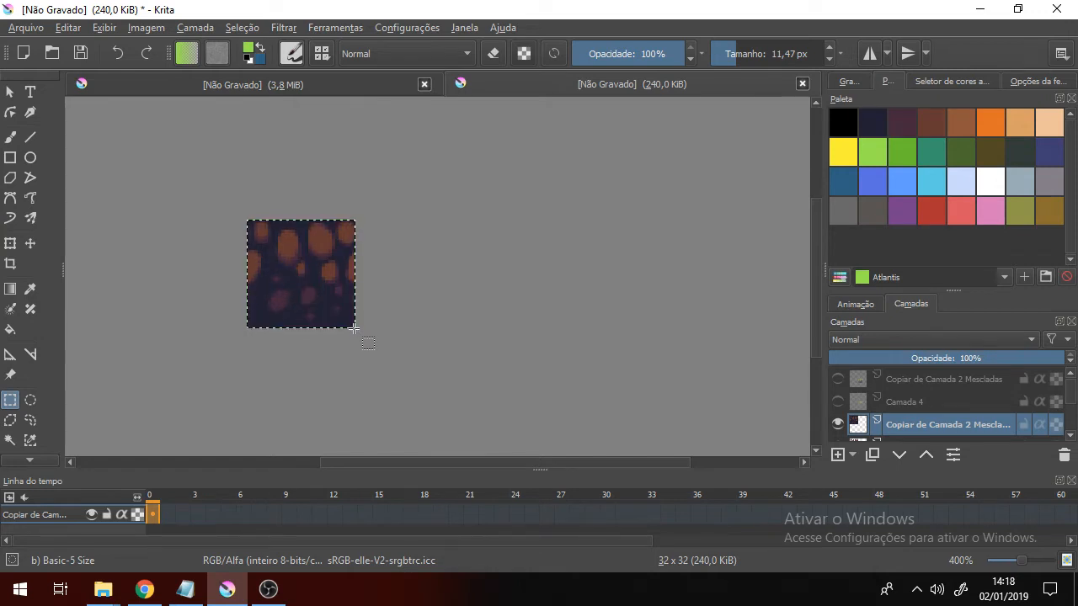
left_click(294, 87)
key("t")
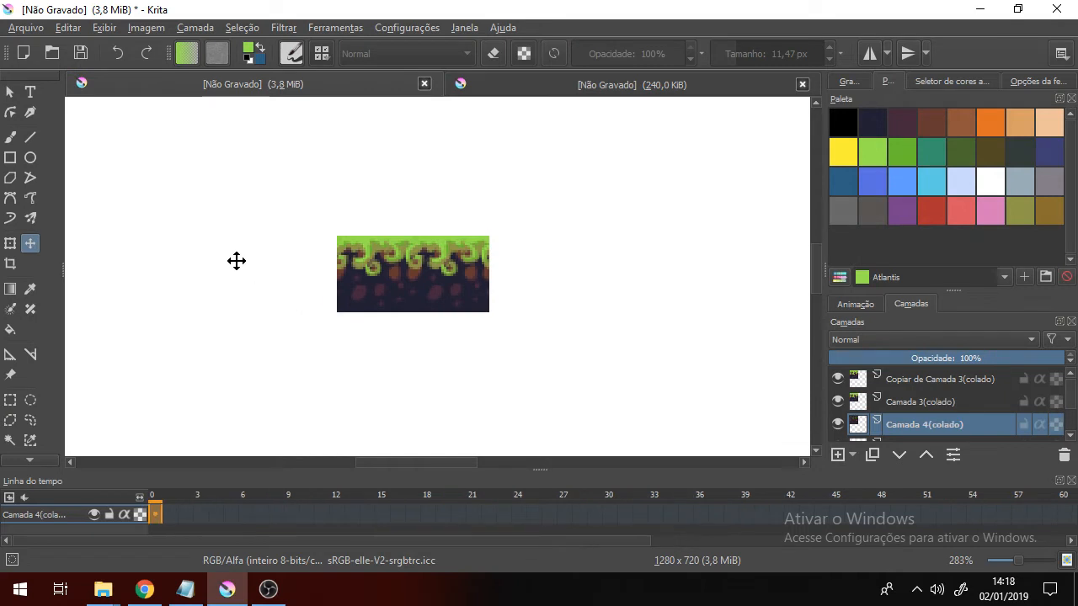
Move the pasted earth tile into the grid cell directly left of the two grass tiles.
scroll(236, 261, "down", 5)
scroll(224, 253, "down", 1)
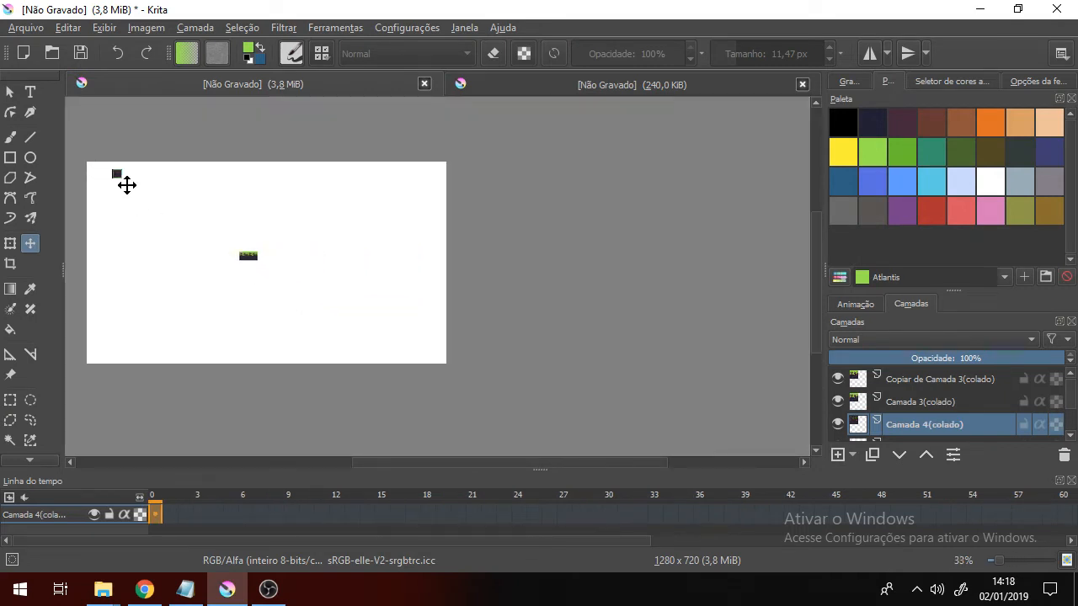
scroll(239, 267, "up", 7)
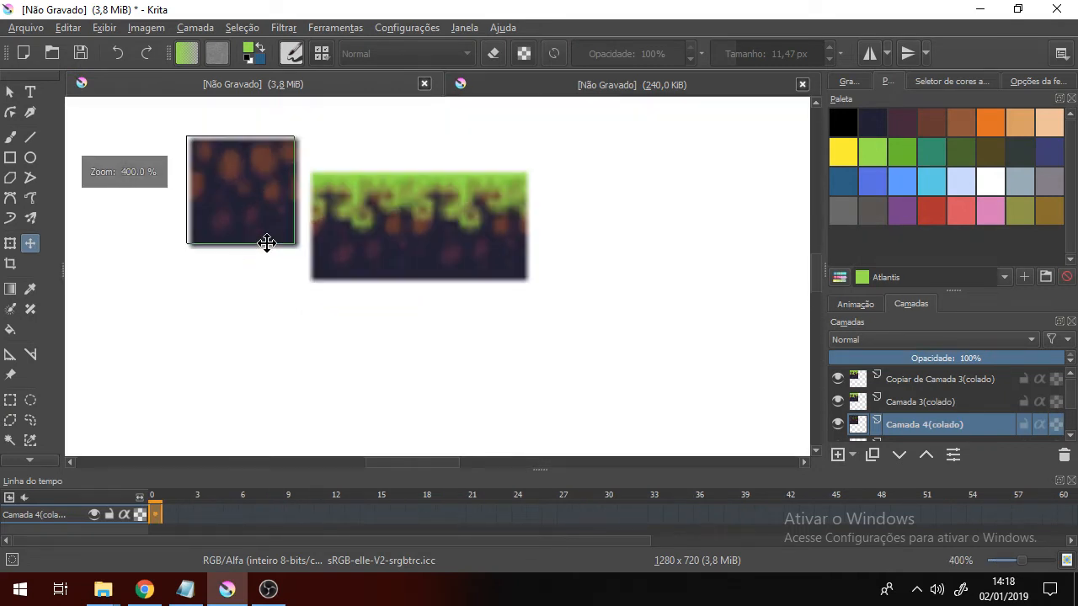
left_click_drag(277, 233, 291, 269)
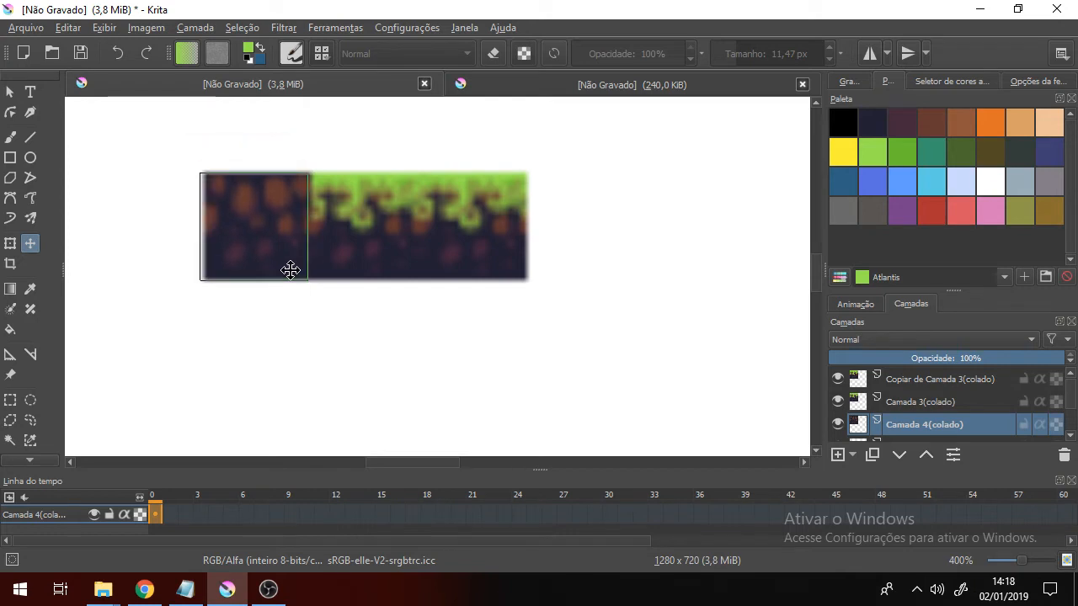
left_click(901, 404)
left_click(899, 419)
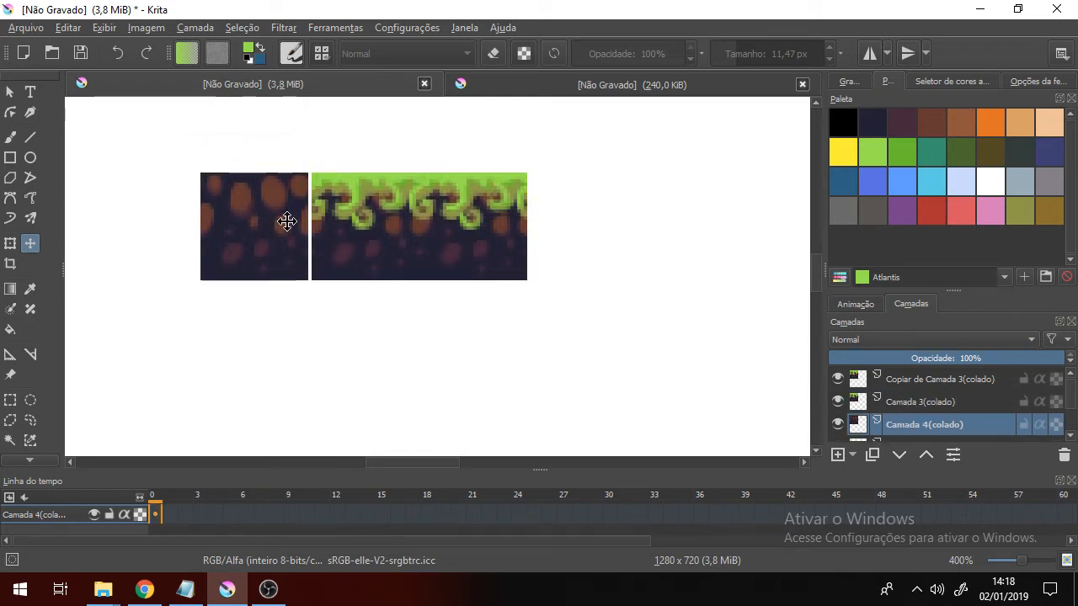
left_click_drag(289, 225, 291, 226)
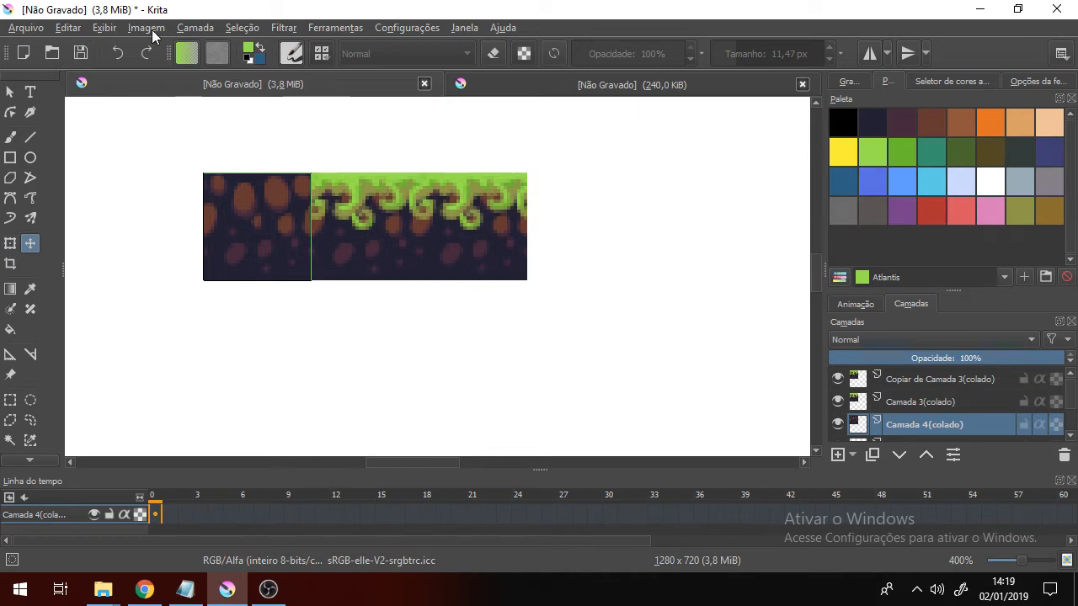
Rotate the pasted earth tile's layer 90° to the left and realign it against the left grass tile.
left_click(194, 28)
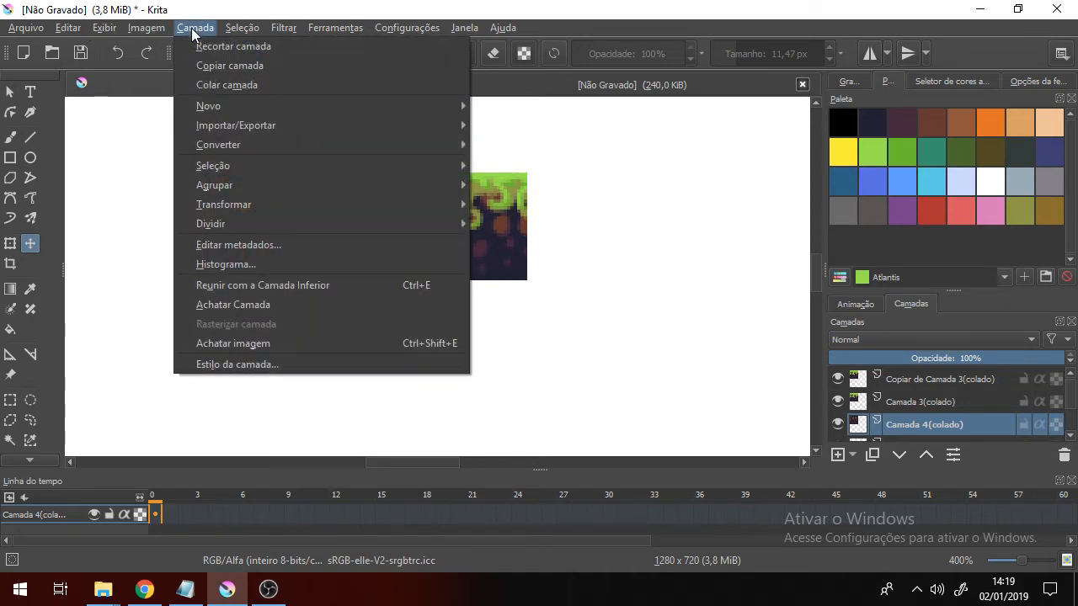
mouse_move(294, 204)
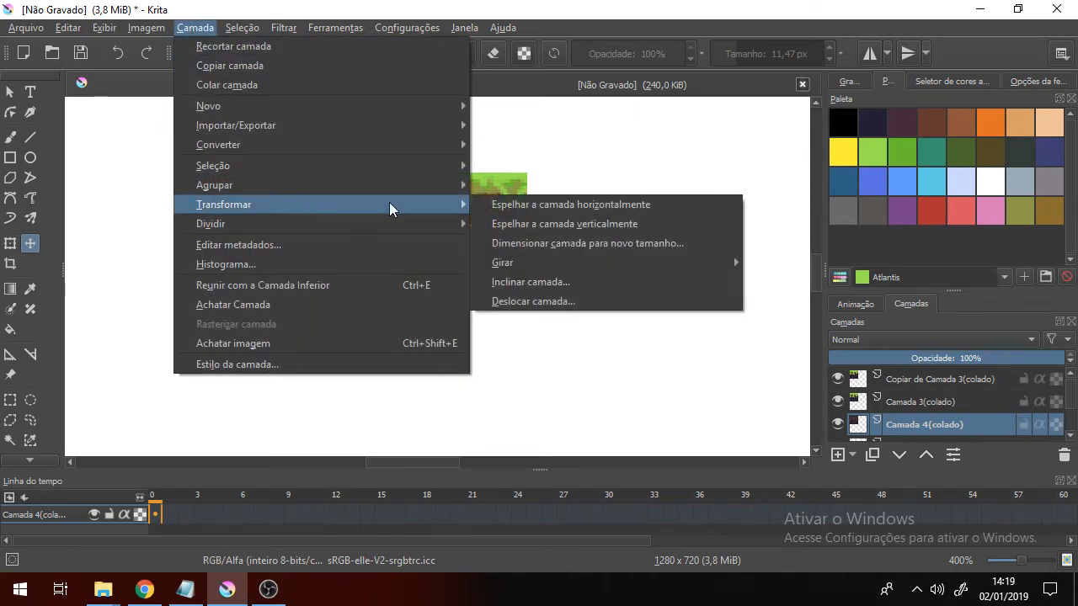
mouse_move(591, 268)
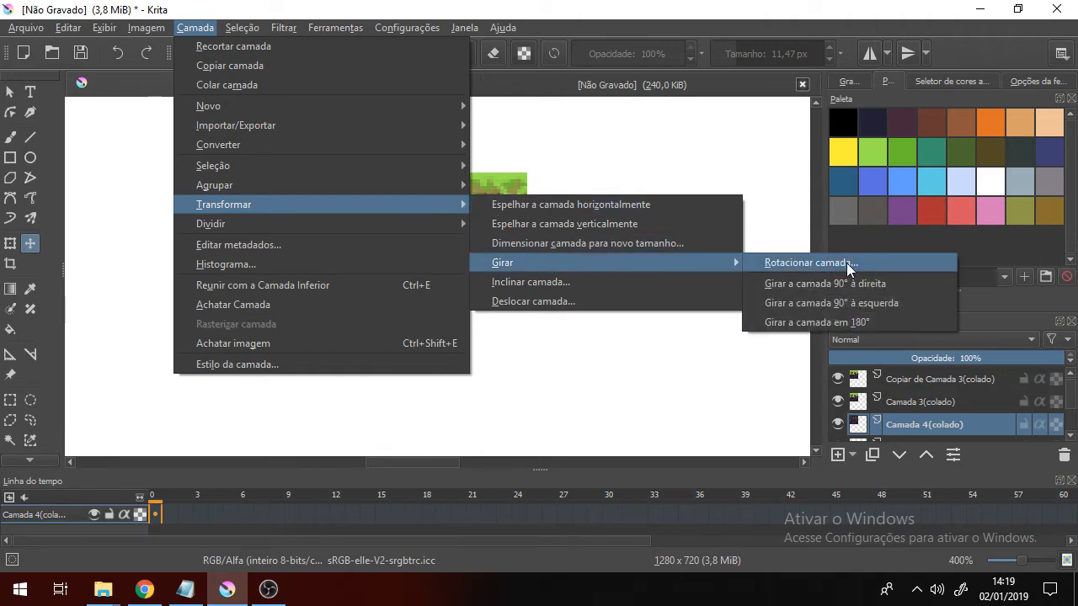
left_click(860, 310)
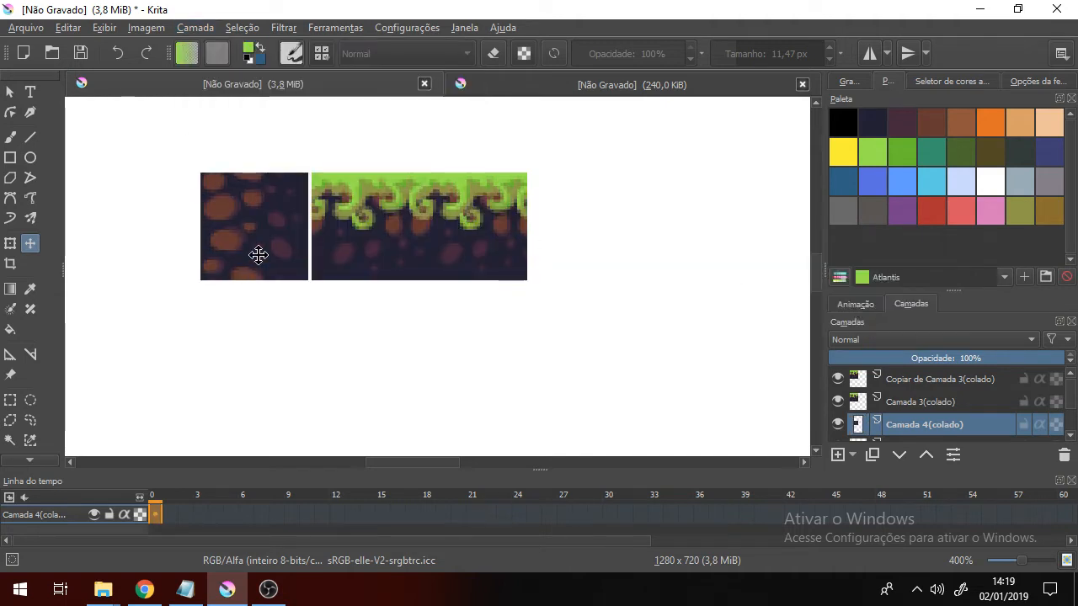
left_click_drag(256, 233, 257, 233)
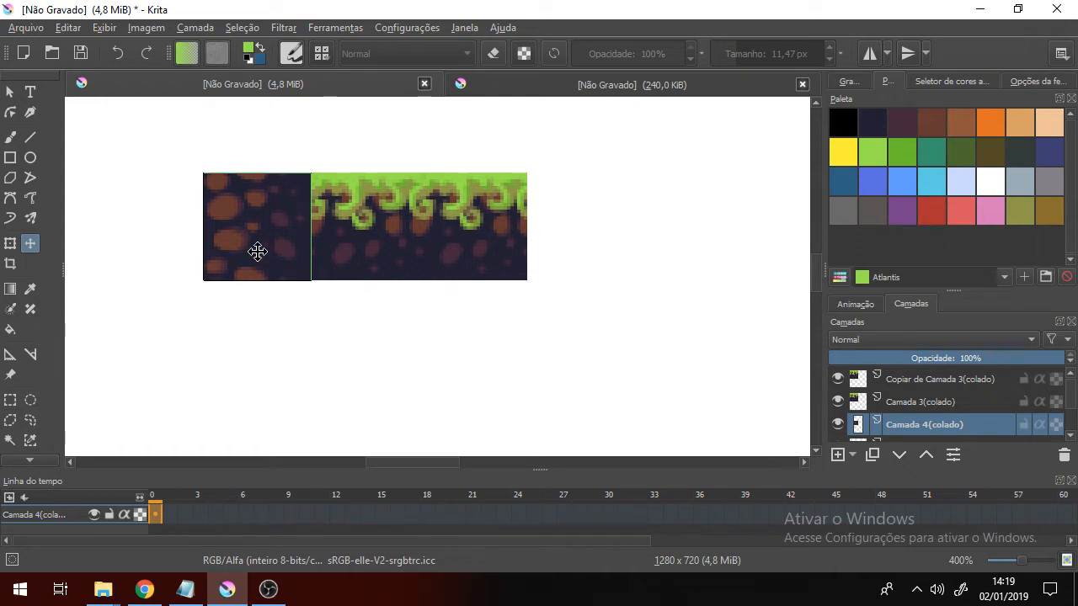
Move the rotated earth tile one grid cell down and show the grid to inspect its placement.
left_click_drag(257, 250, 277, 325)
key("ctrl+shift+apostrophe")
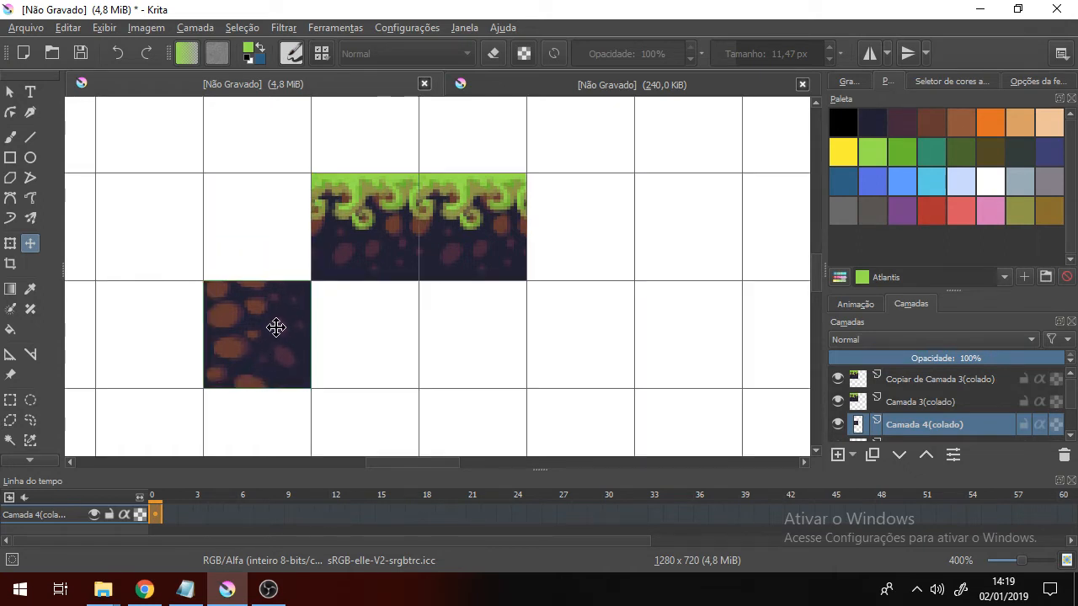
left_click_drag(282, 287, 342, 211)
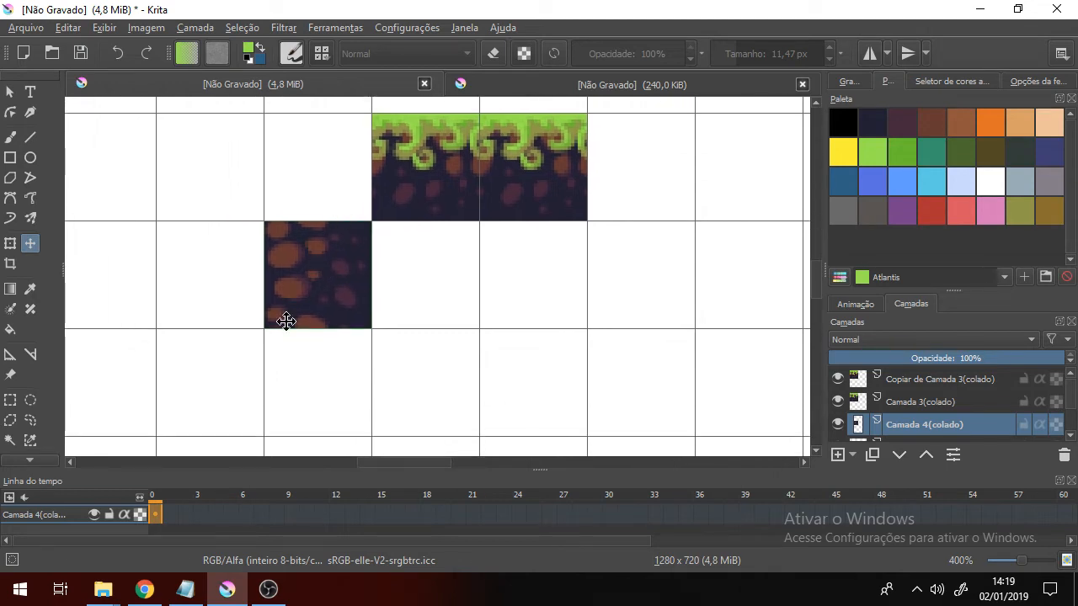
scroll(284, 321, "up", 1)
scroll(285, 321, "down", 1)
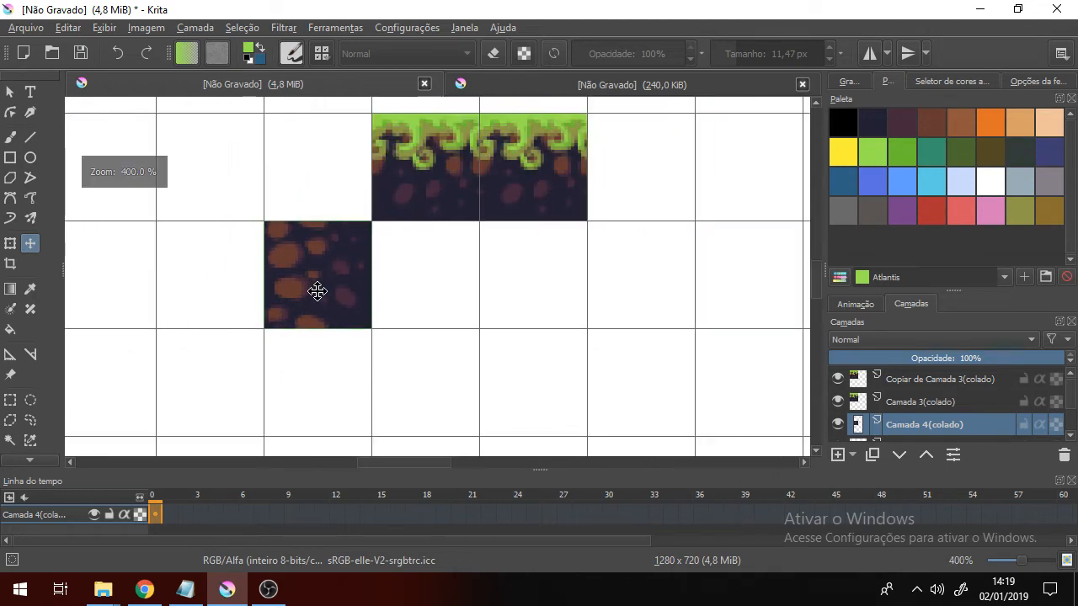
left_click_drag(359, 283, 361, 331)
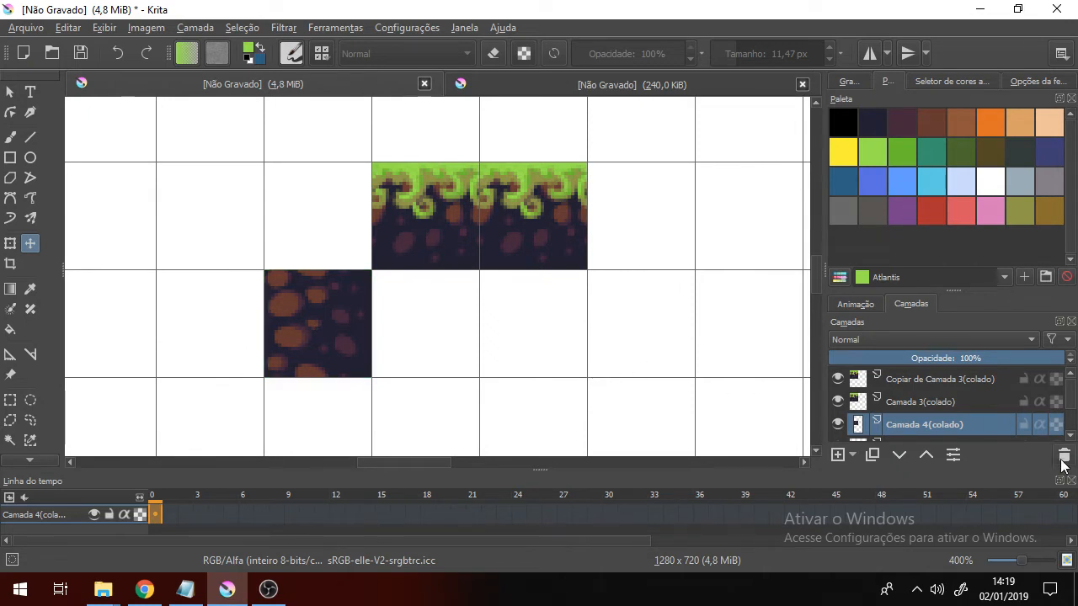
Delete the rotated earth tile's layer and return to the 32 × 32 px tile document.
left_click(1064, 456)
left_click(542, 84)
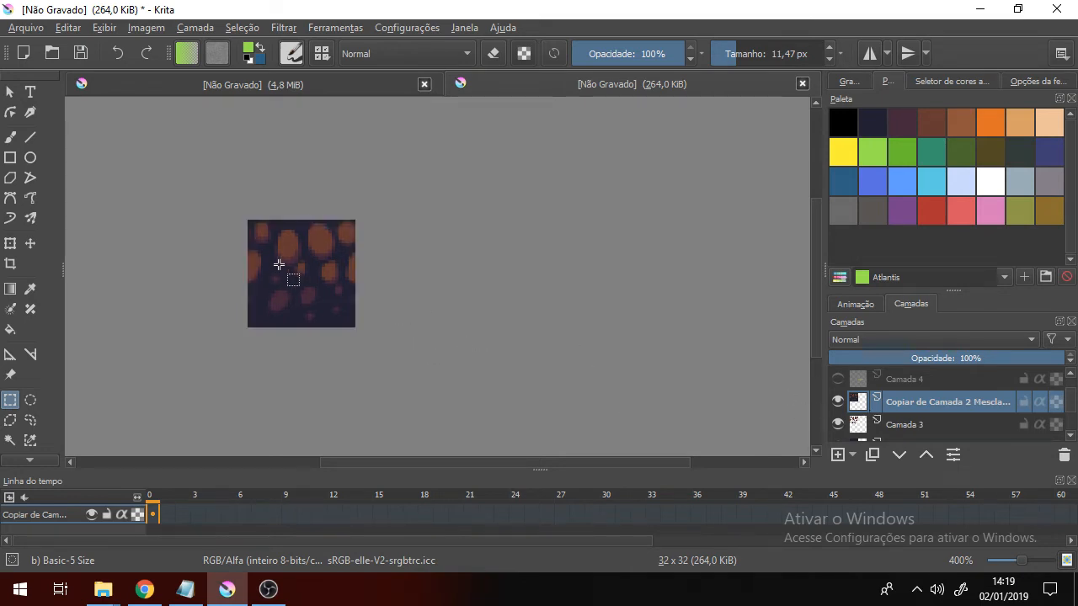
scroll(269, 291, "up", 1)
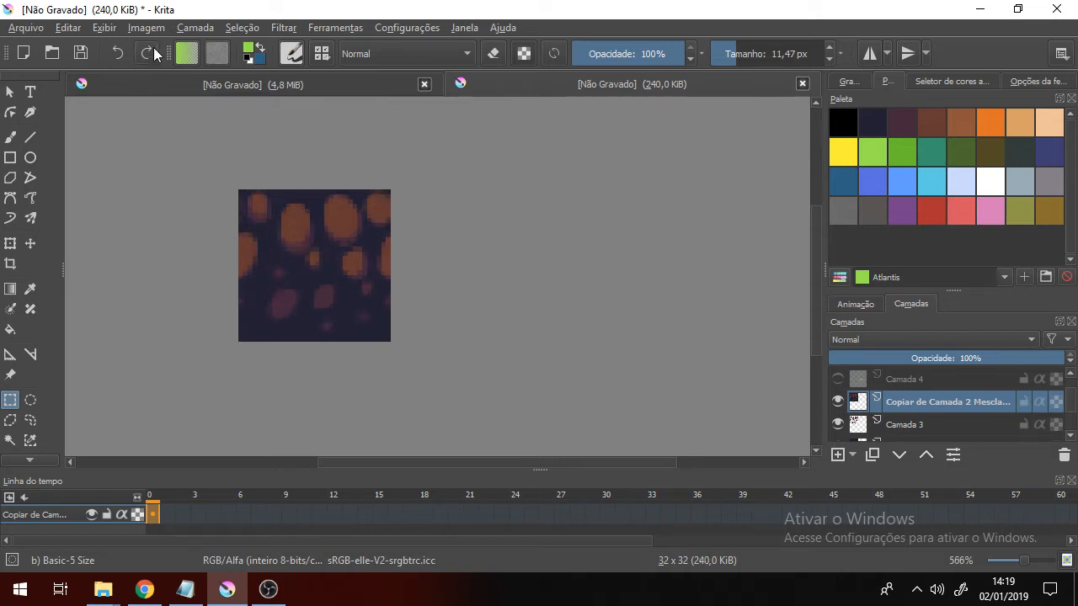
Rotate the merged earth copy layer 90° to the left.
left_click(176, 29)
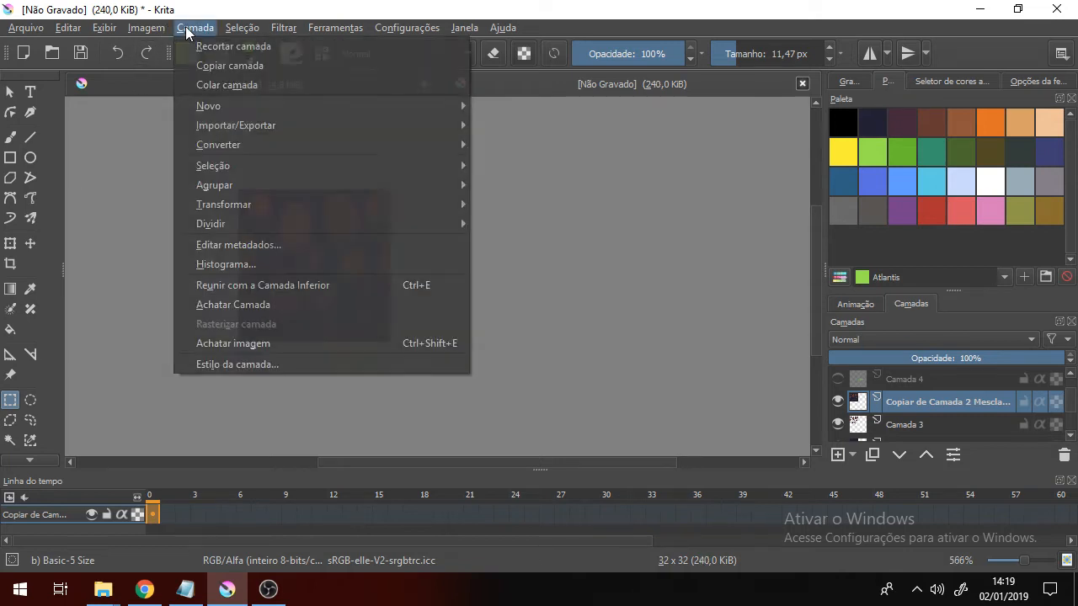
mouse_move(407, 206)
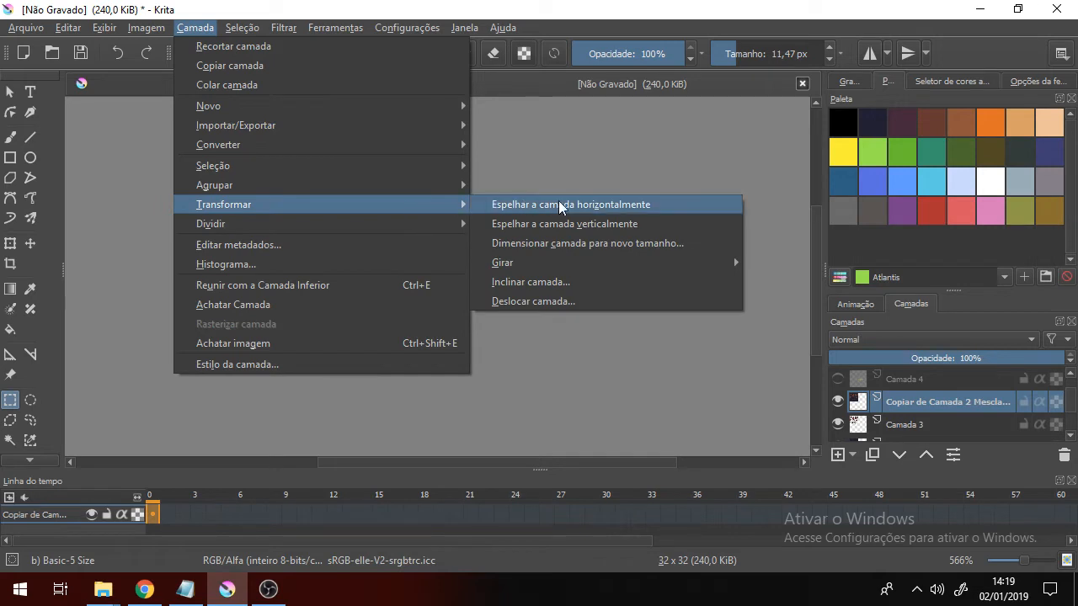
mouse_move(621, 262)
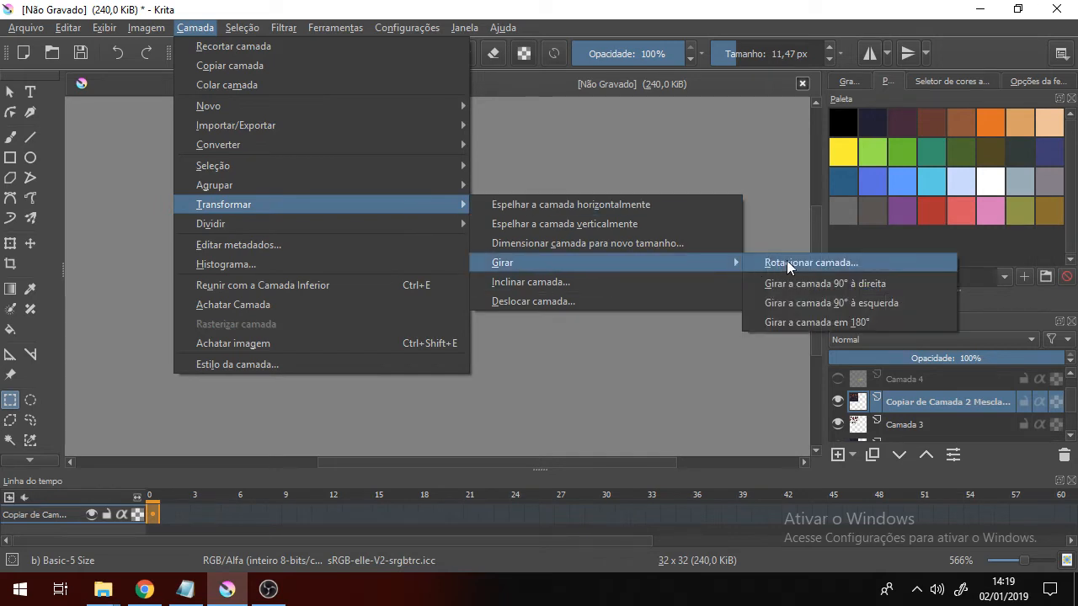
left_click(827, 301)
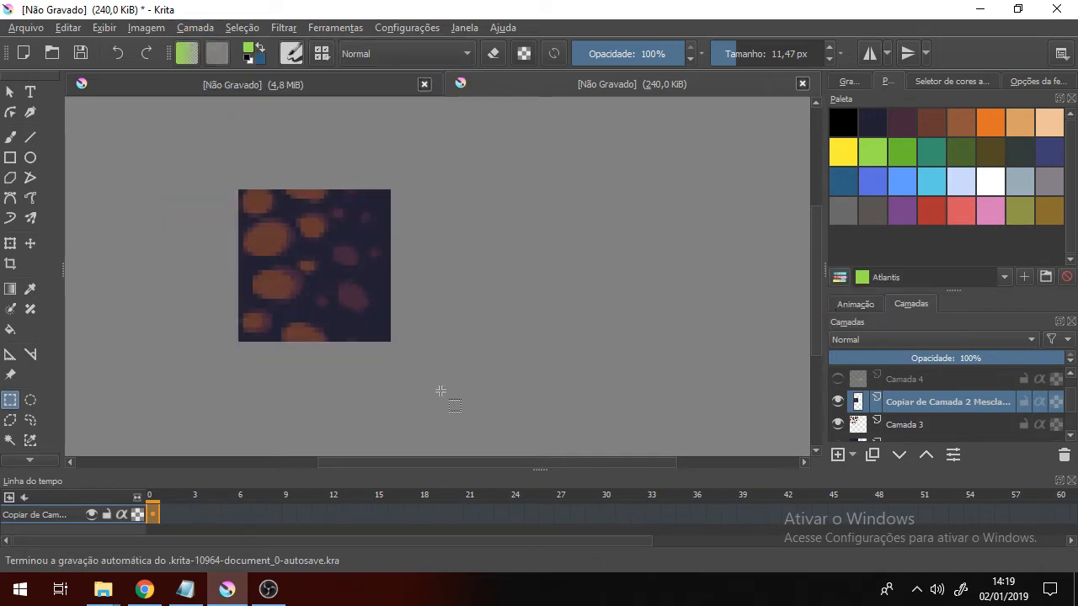
Preview the rotated earth tile repeating in wrap-around mode, and return to the single-tile view.
left_click(101, 29)
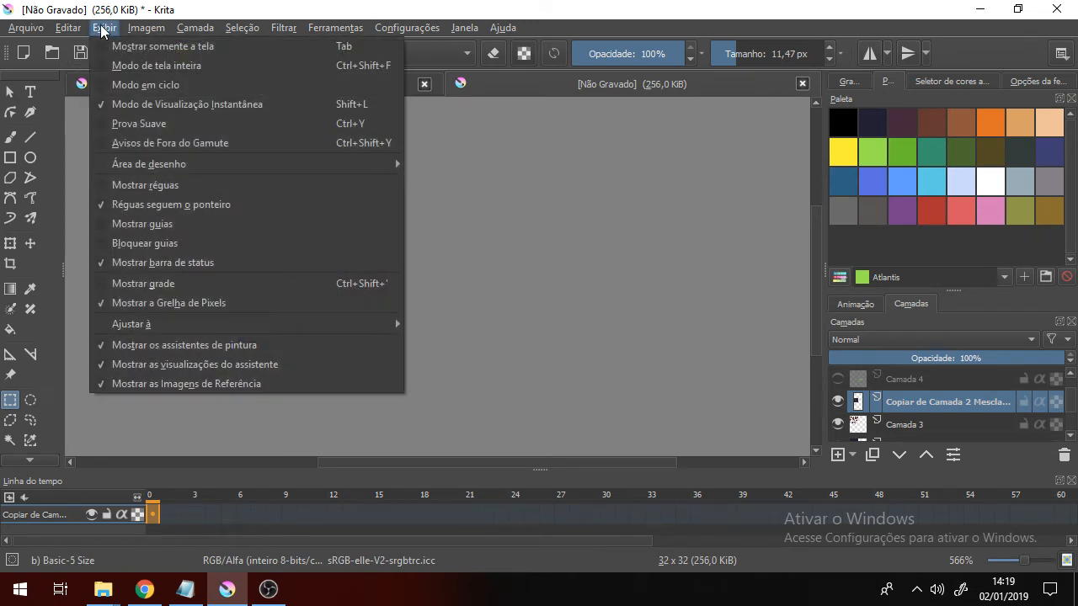
left_click(143, 85)
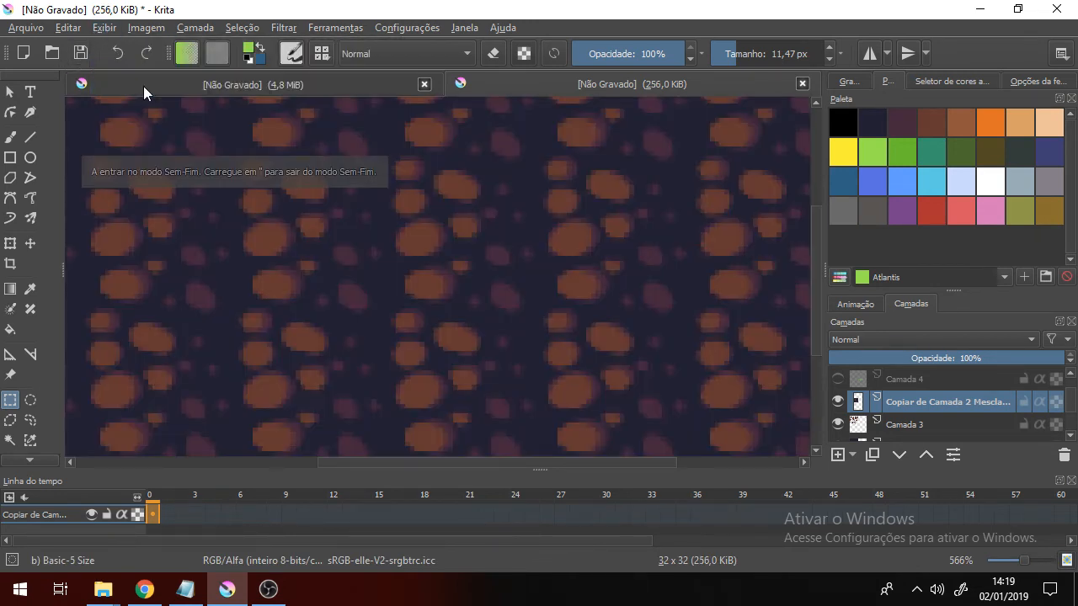
left_click(104, 28)
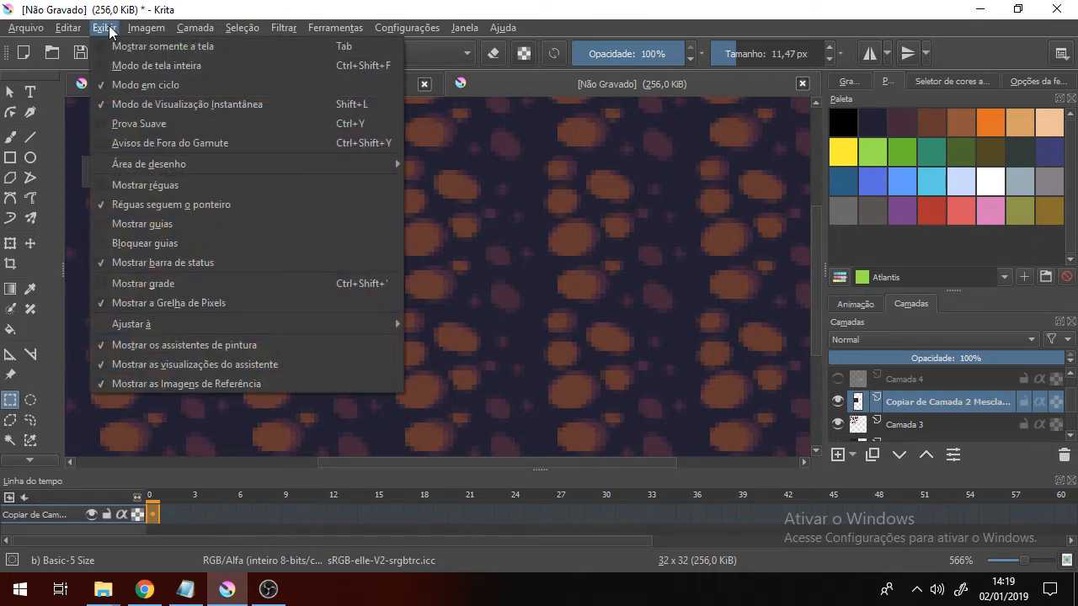
left_click(135, 55)
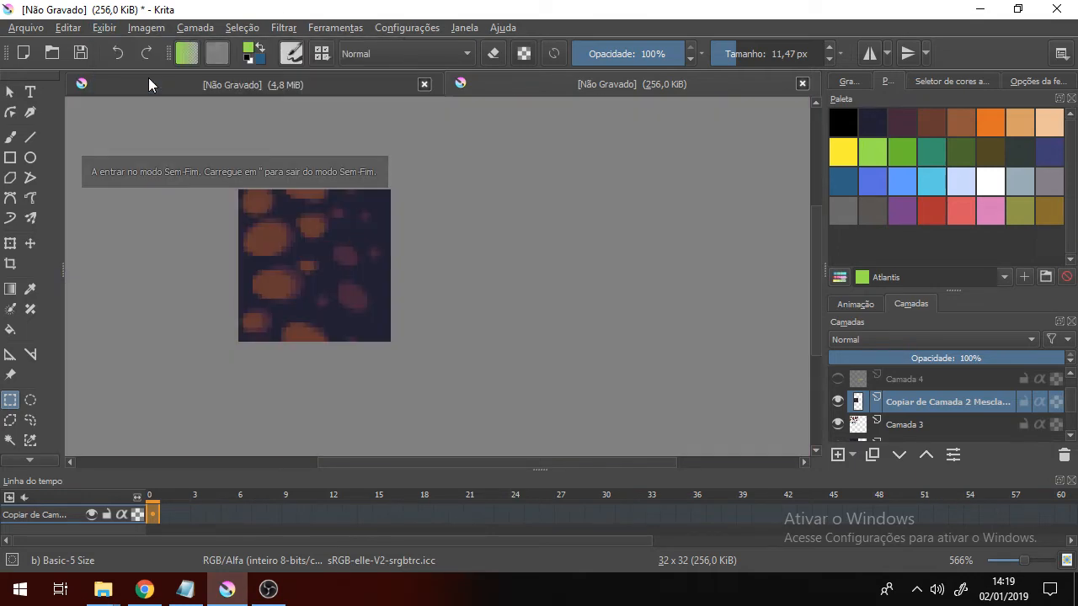
Hide Camada 3 and Camada 2 beneath the rotated earth layer, leaving the white Camada 1 visible.
left_click(10, 157)
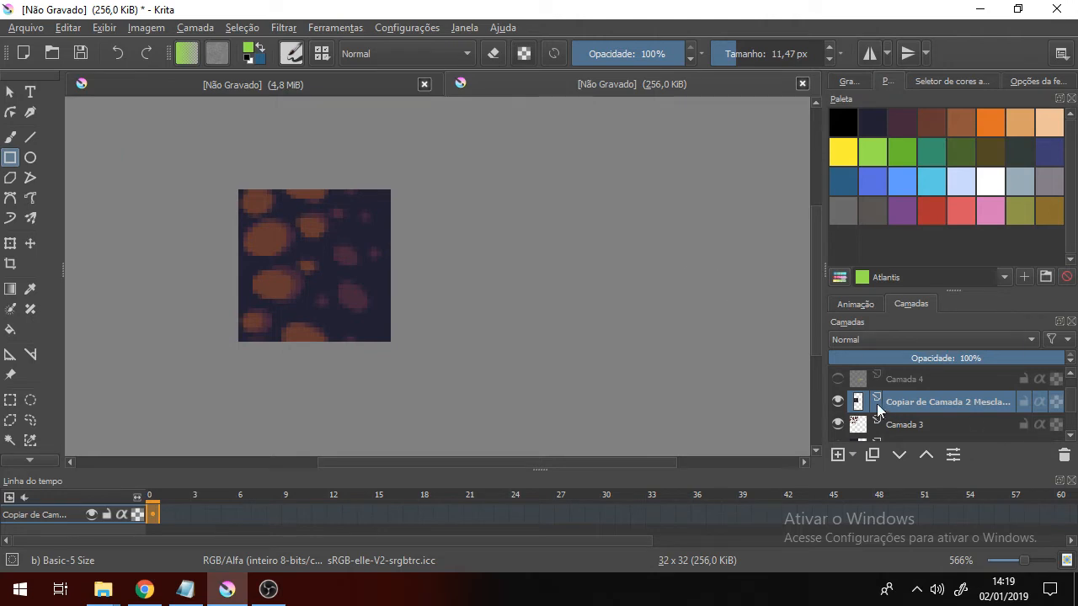
left_click_drag(1072, 397, 1070, 411)
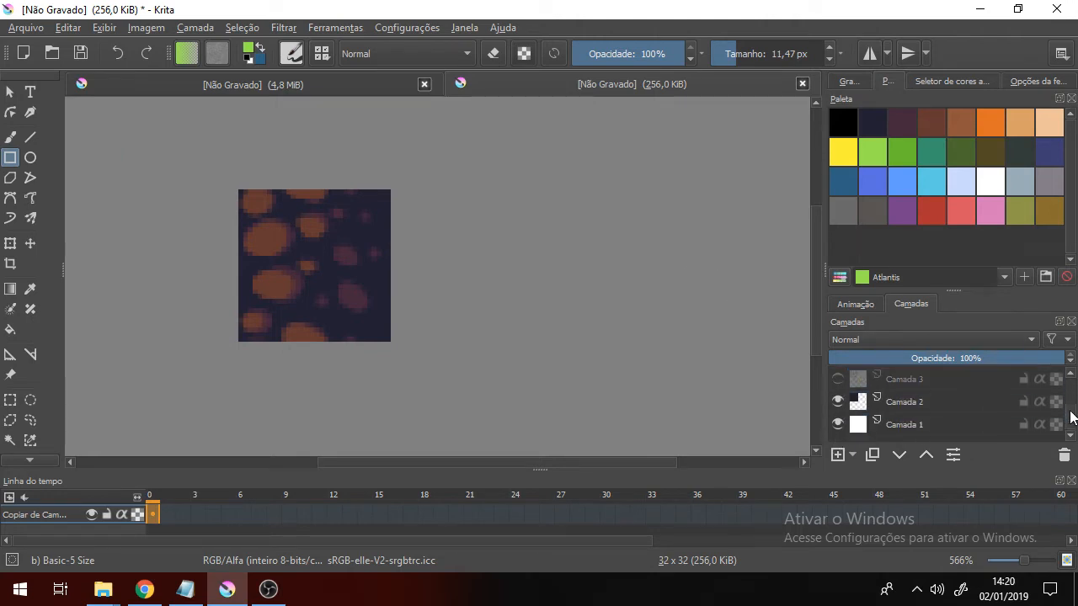
left_click(838, 401)
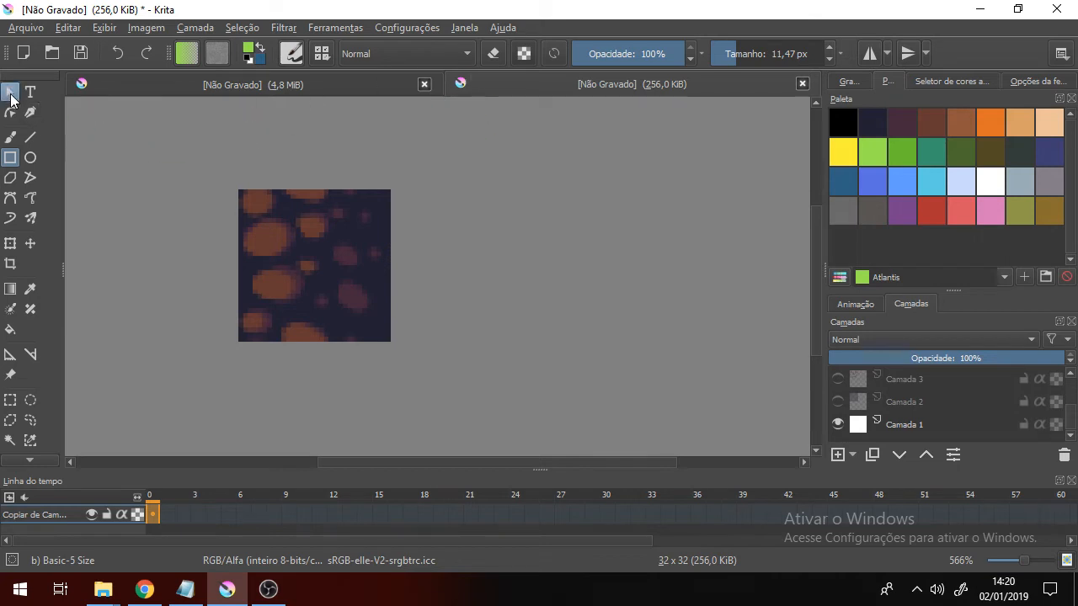
Erase an irregular strip along the middle of the rotated earth tile's left edge with the brush in eraser mode.
left_click(10, 137)
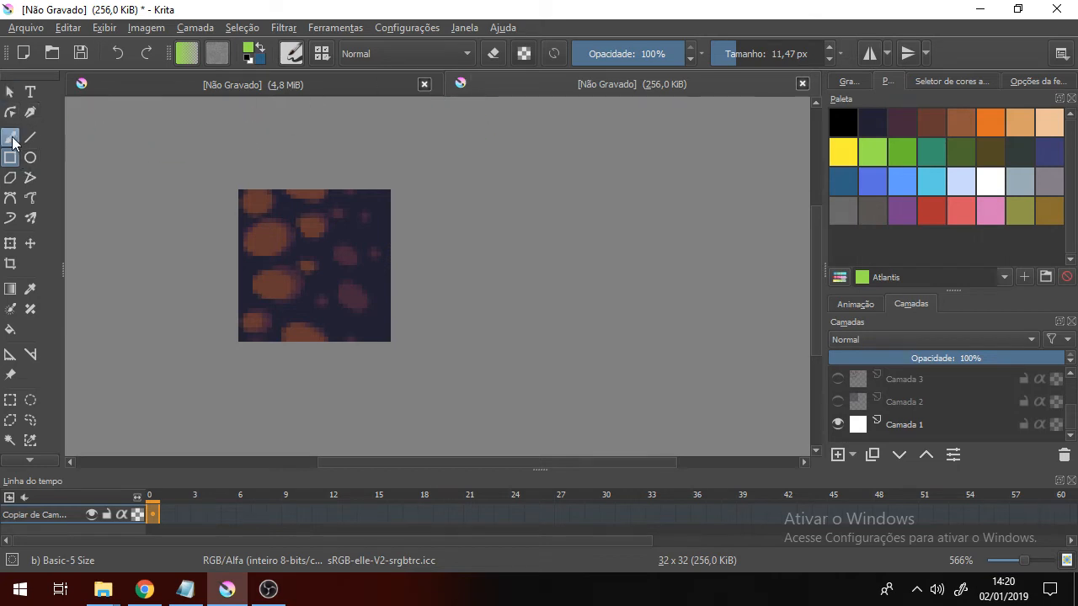
left_click(494, 53)
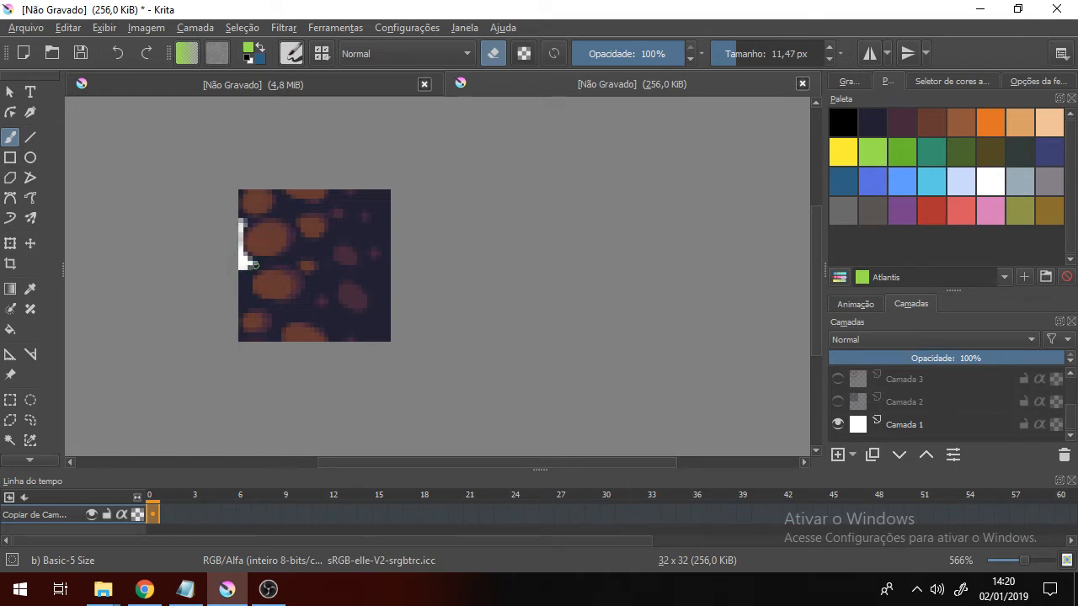
mouse_move(255, 264)
left_mouse_down()
mouse_move(239, 285)
mouse_move(248, 298)
left_mouse_up()
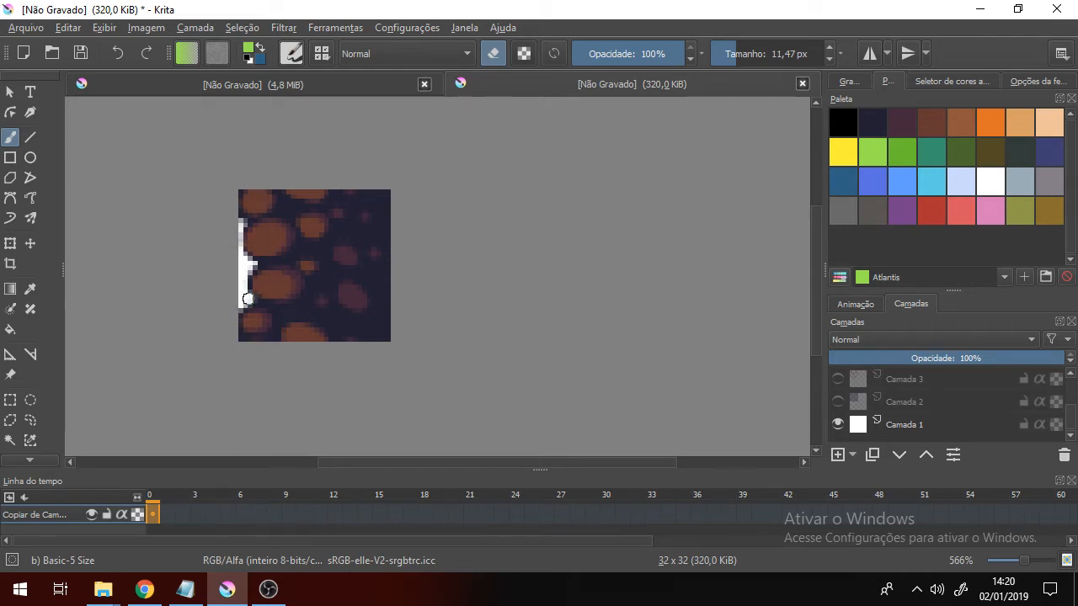
Turn on wrap-around mode and erase the rest of the tile's left edge around the stones into a continuous ragged border.
left_click(105, 28)
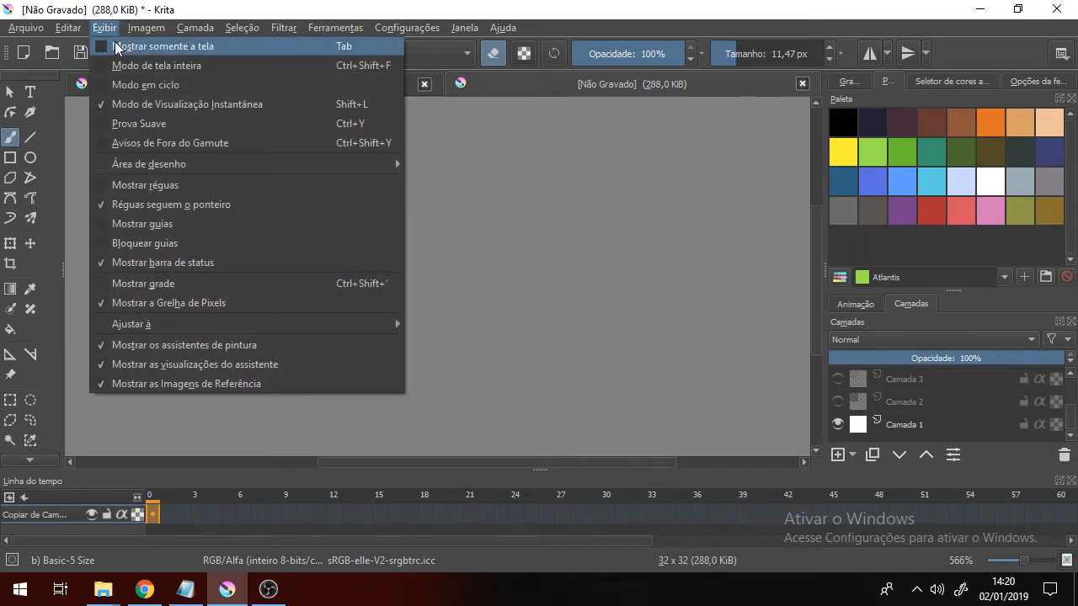
left_click(134, 84)
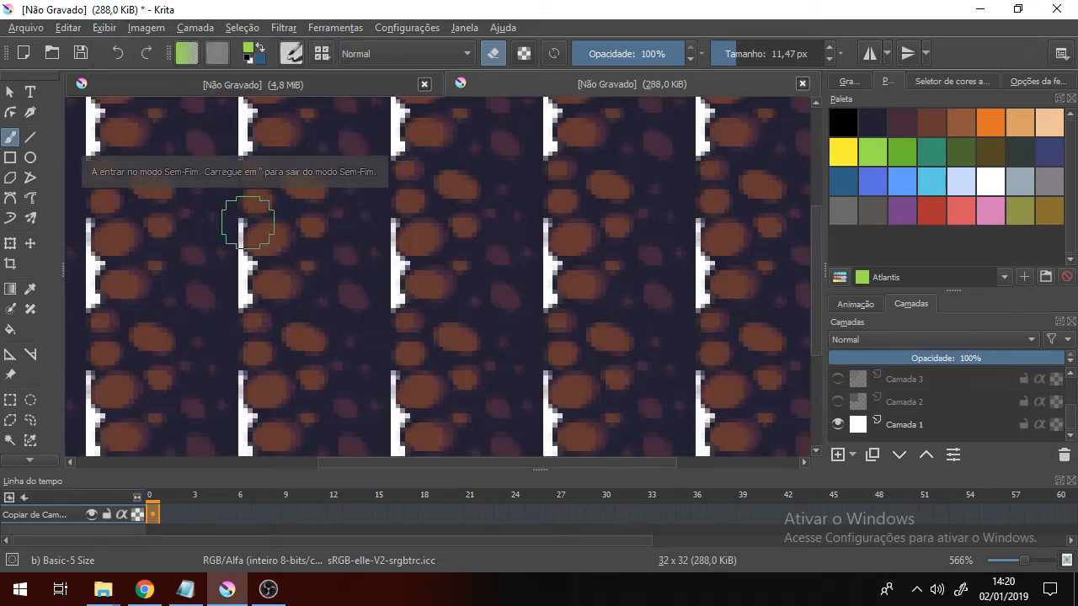
left_click_drag(248, 224, 242, 219)
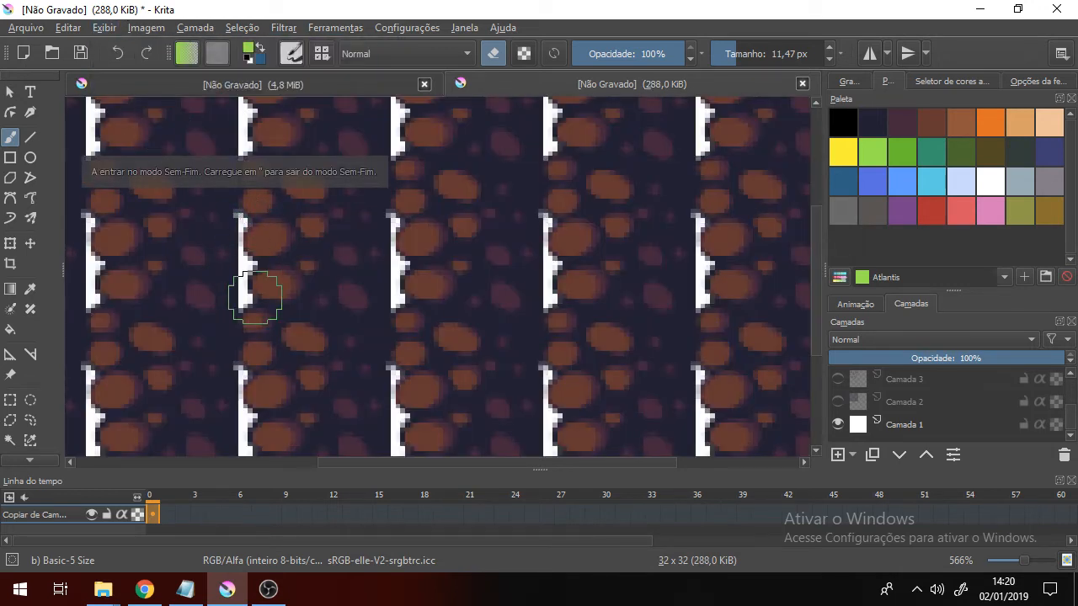
left_click_drag(244, 305, 239, 358)
left_click_drag(240, 361, 247, 298)
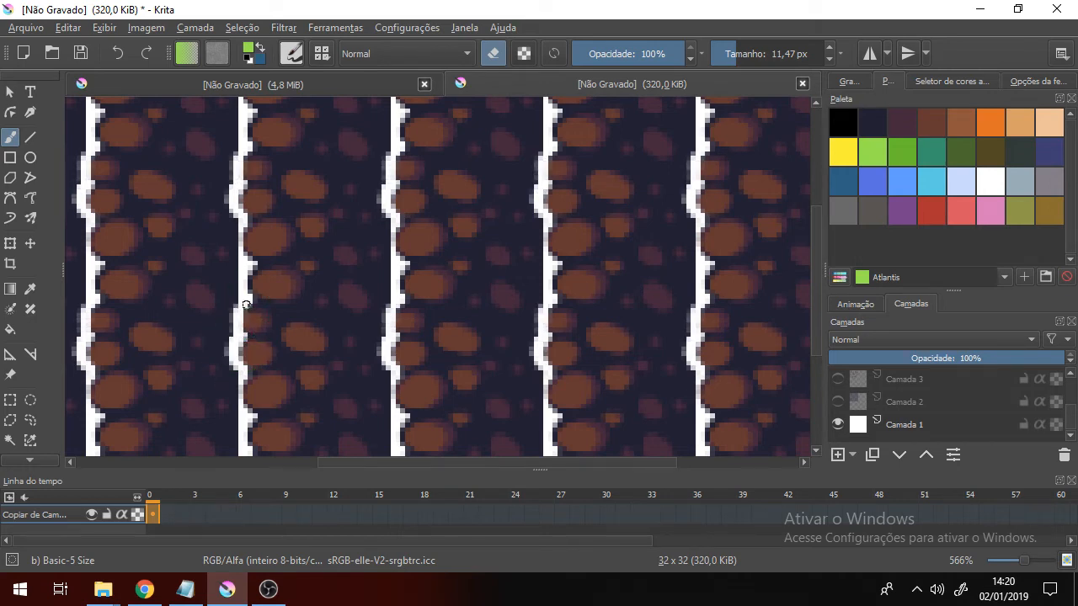
left_click_drag(296, 291, 416, 285)
mouse_move(364, 313)
left_mouse_down()
mouse_move(364, 289)
mouse_move(357, 304)
left_mouse_up()
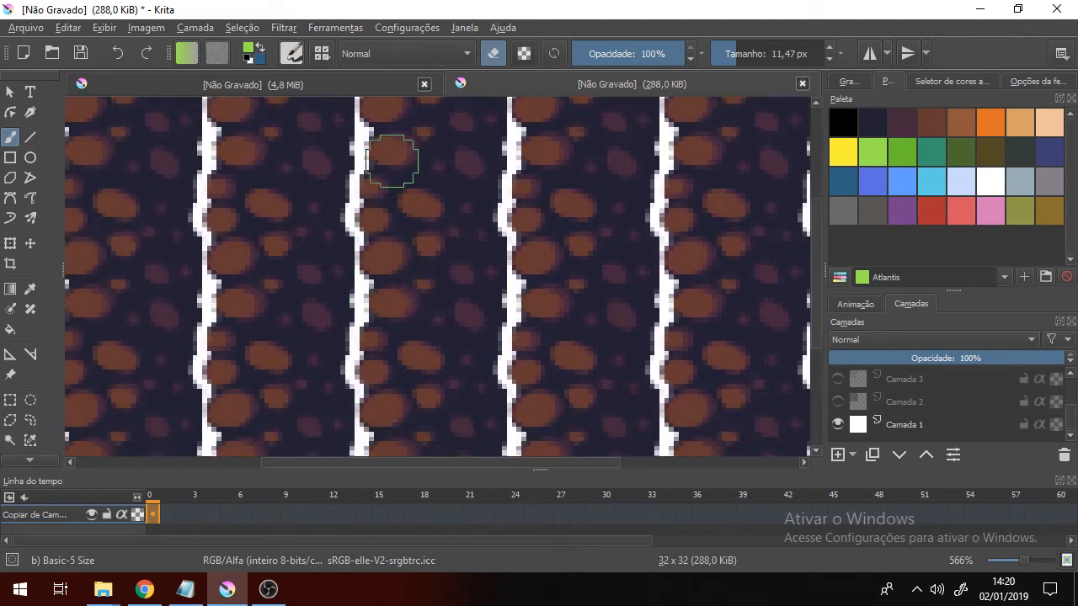
Turn off eraser mode, sample the stones' brown and paint over the stones along the tile's ragged left edge.
left_click(493, 54)
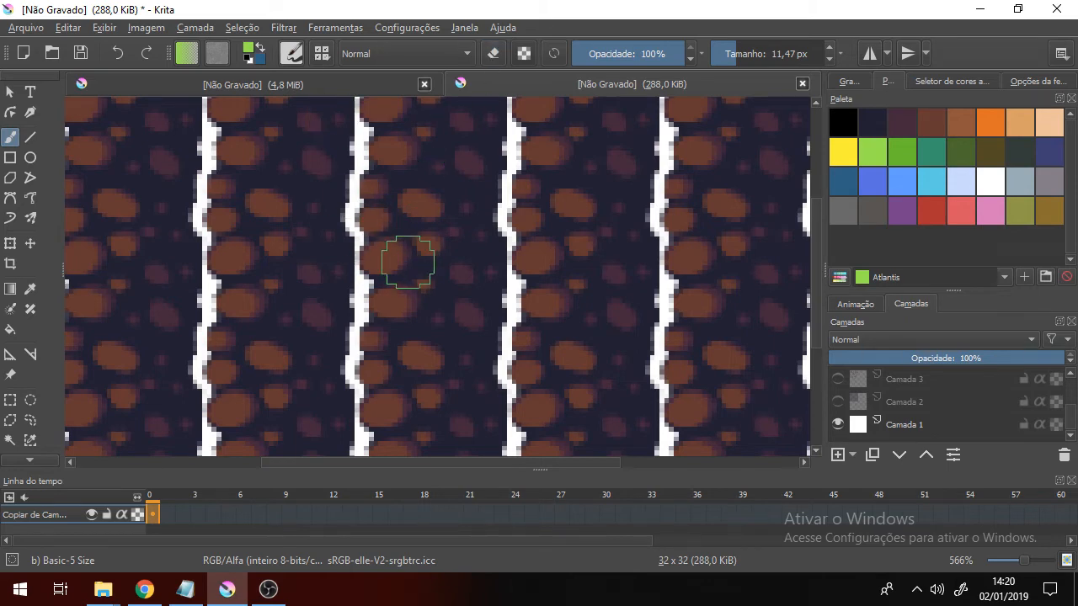
left_click(377, 253, "ctrl")
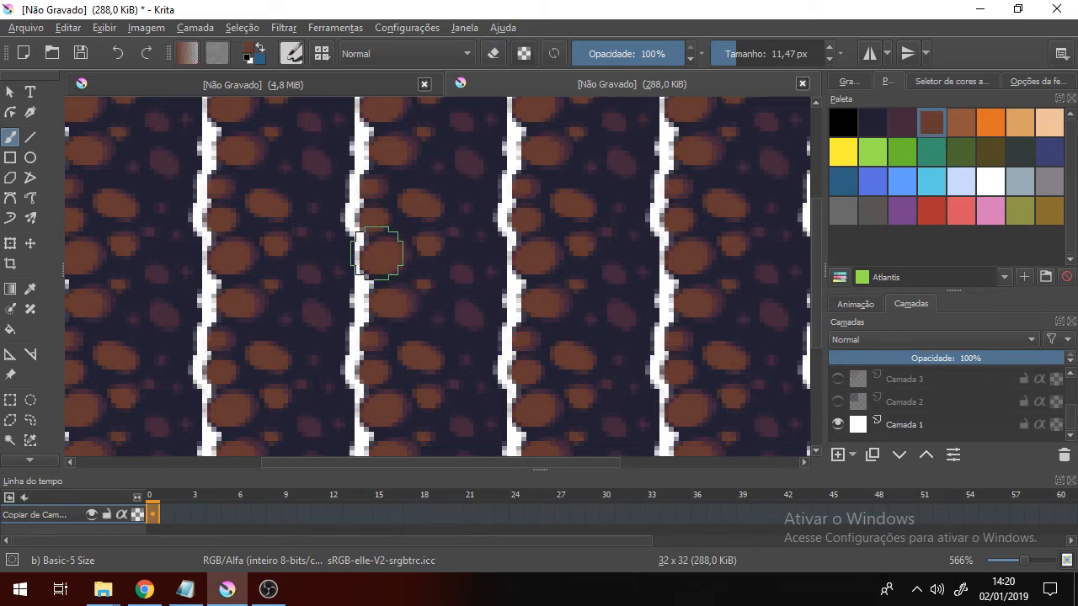
left_click_drag(369, 254, 366, 259)
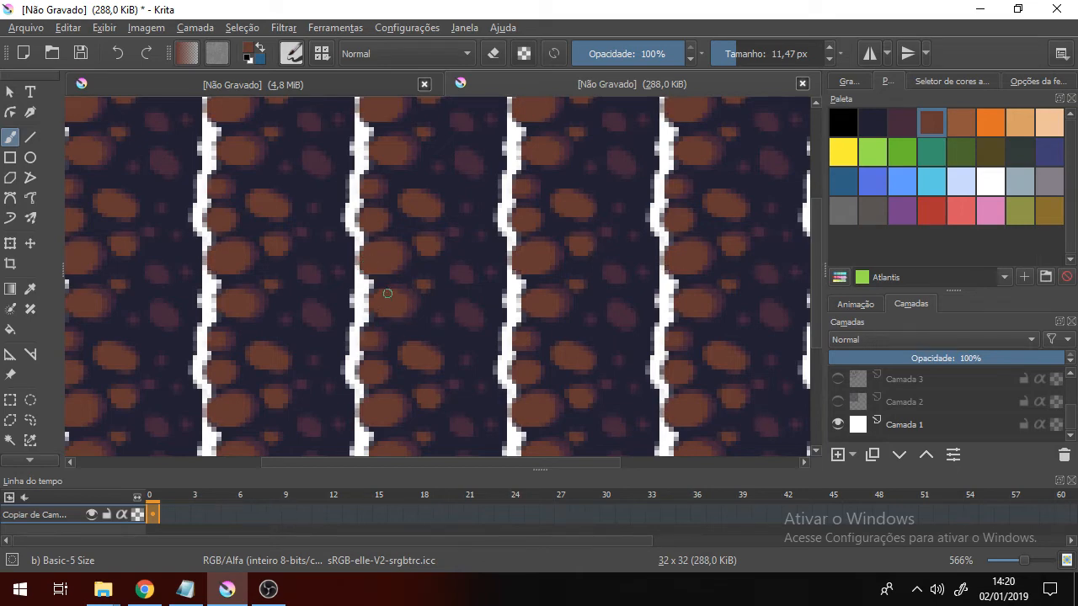
mouse_move(379, 308)
left_mouse_down()
mouse_move(380, 296)
mouse_move(365, 335)
mouse_move(382, 415)
left_mouse_up()
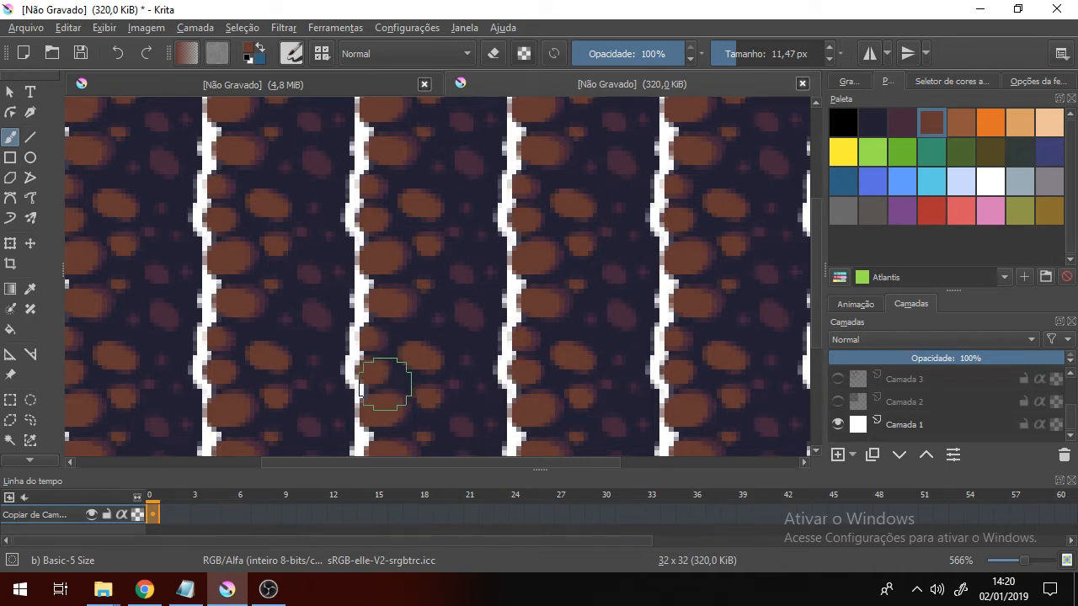
Turn off wrap-around mode, sample the dark navy background and fill the white gaps along the tile's right edge.
left_click(99, 27)
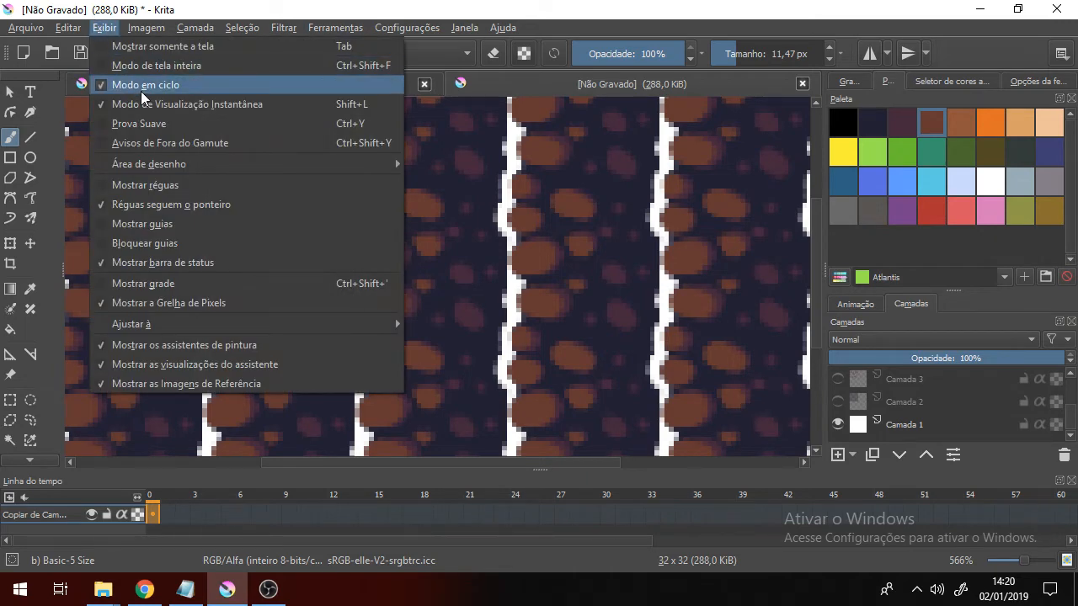
left_click(101, 85)
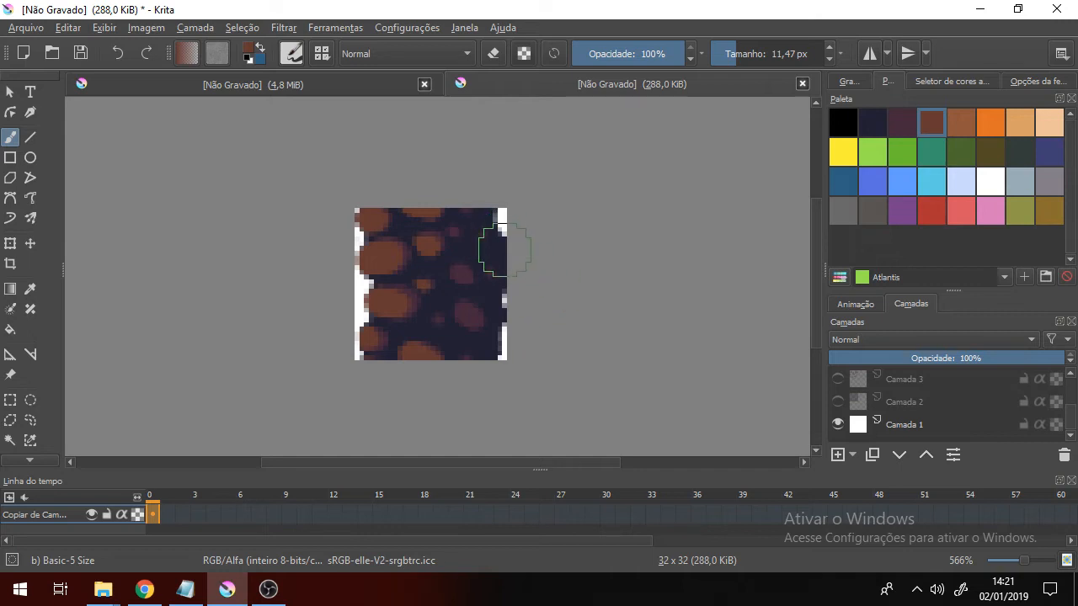
left_click(492, 287, "ctrl")
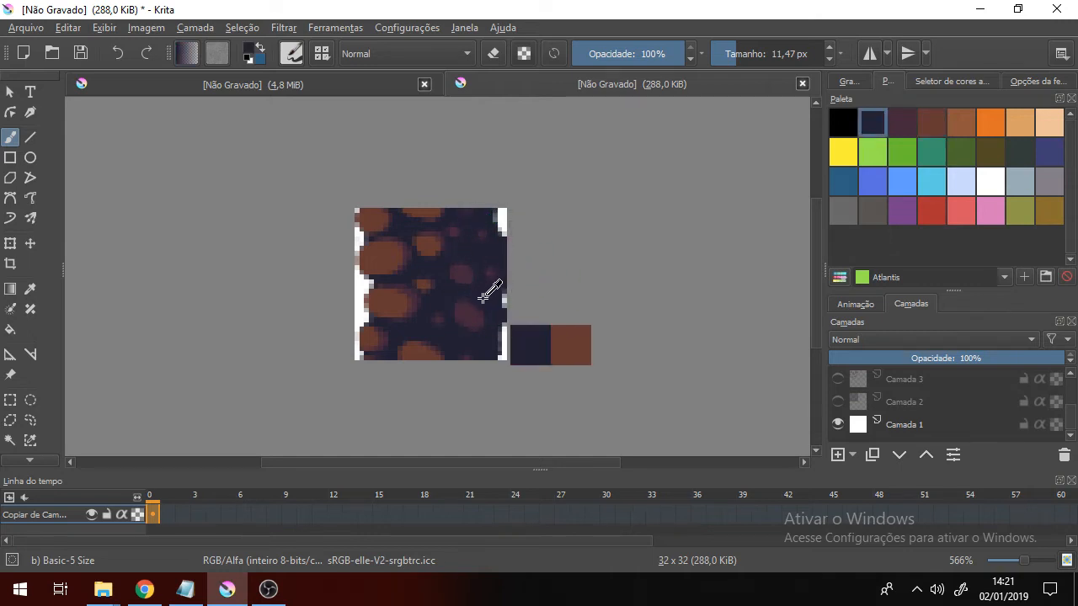
left_click_drag(498, 223, 497, 373)
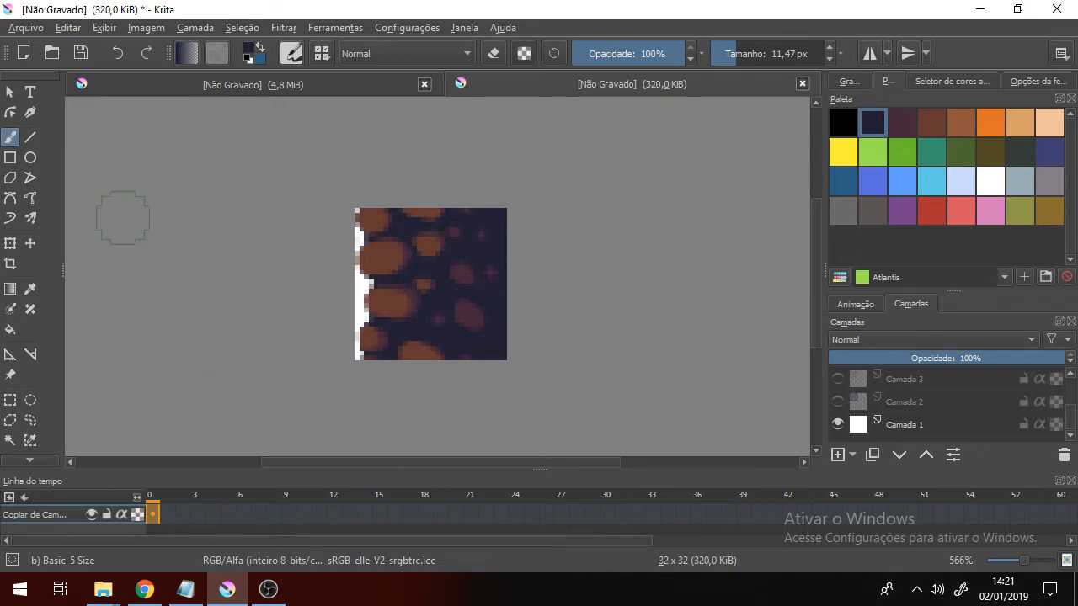
Copy the whole 32 x 32 stone tile and paste it into the 1280 x 720 tileset document.
left_click(10, 400)
left_click_drag(355, 208, 500, 362)
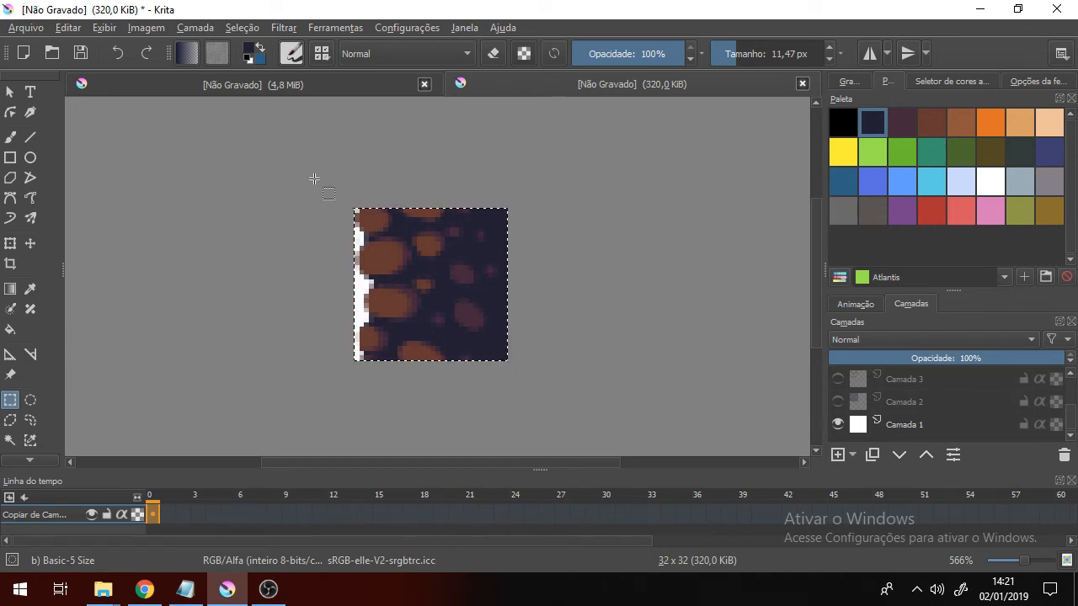
left_click(251, 86)
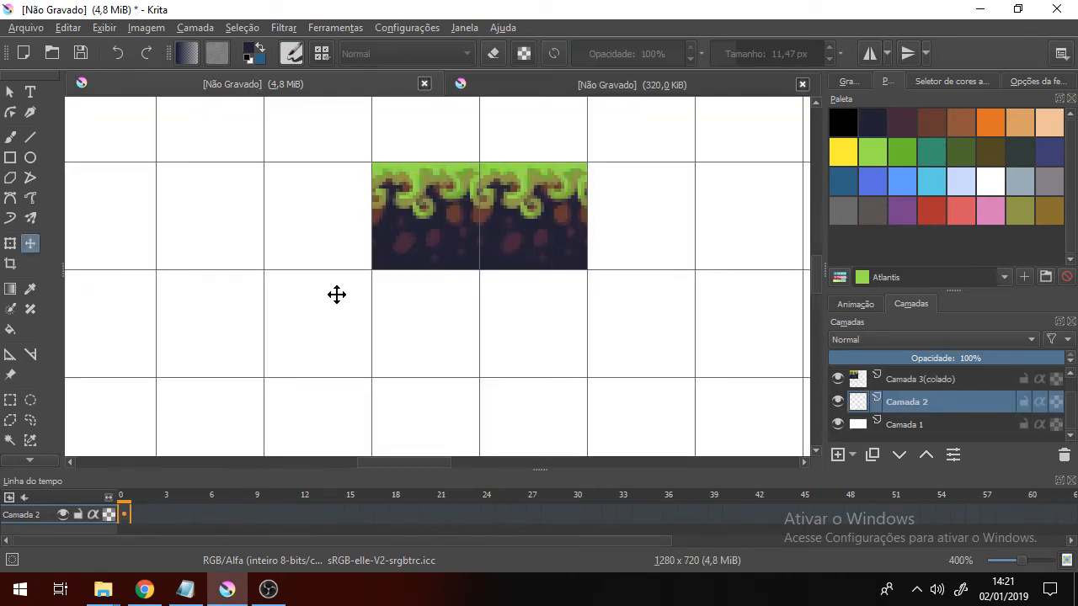
key("ctrl+v")
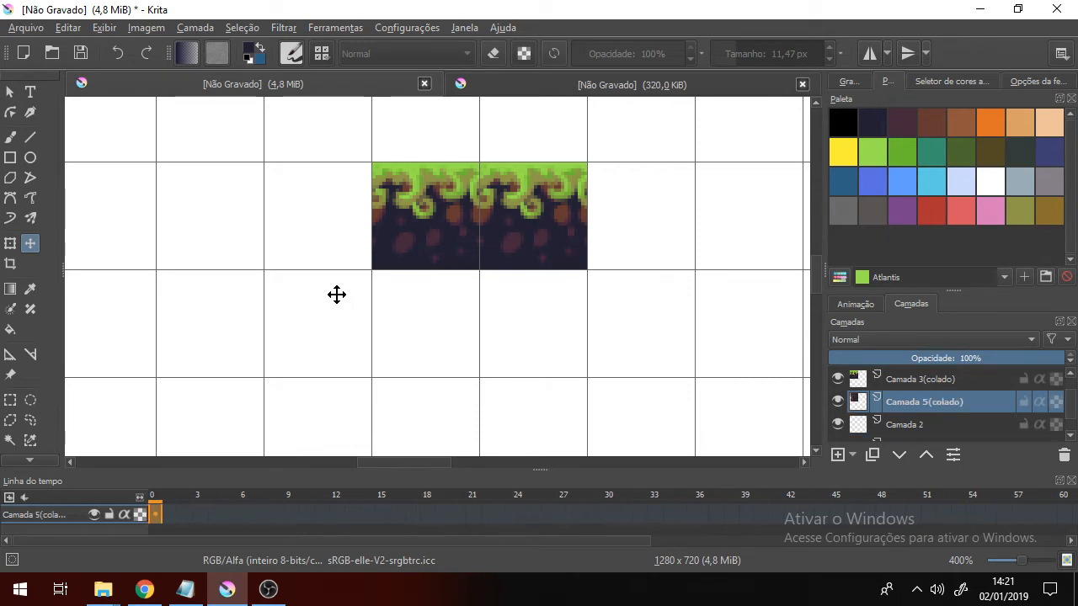
Move the pasted stone tile into the grid cell diagonally below and left of the two grass tiles.
scroll(336, 294, "down", 8)
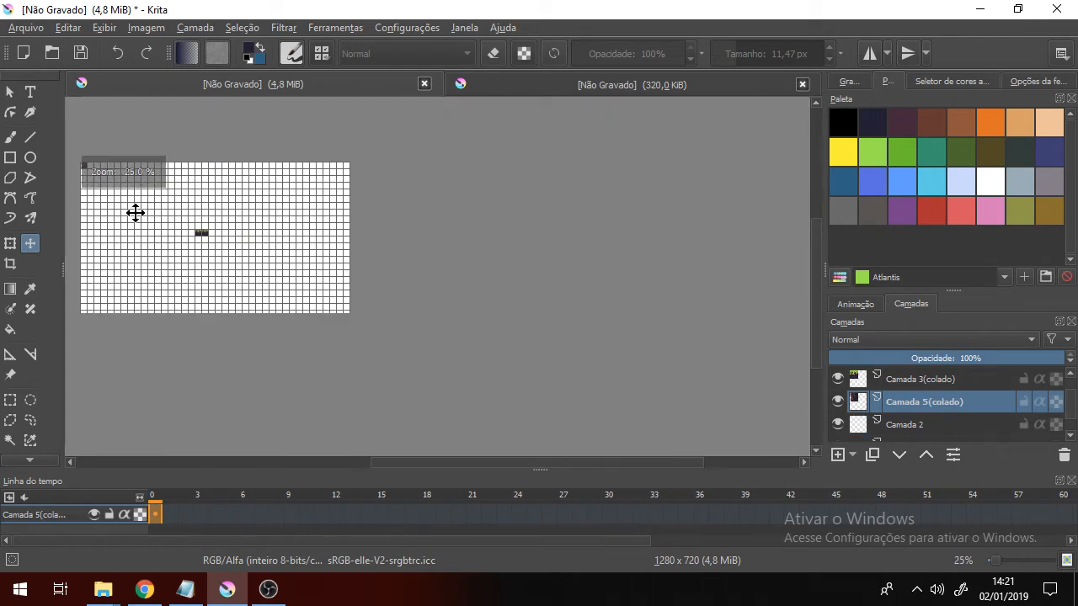
left_click_drag(101, 183, 212, 264)
scroll(180, 251, "up", 4)
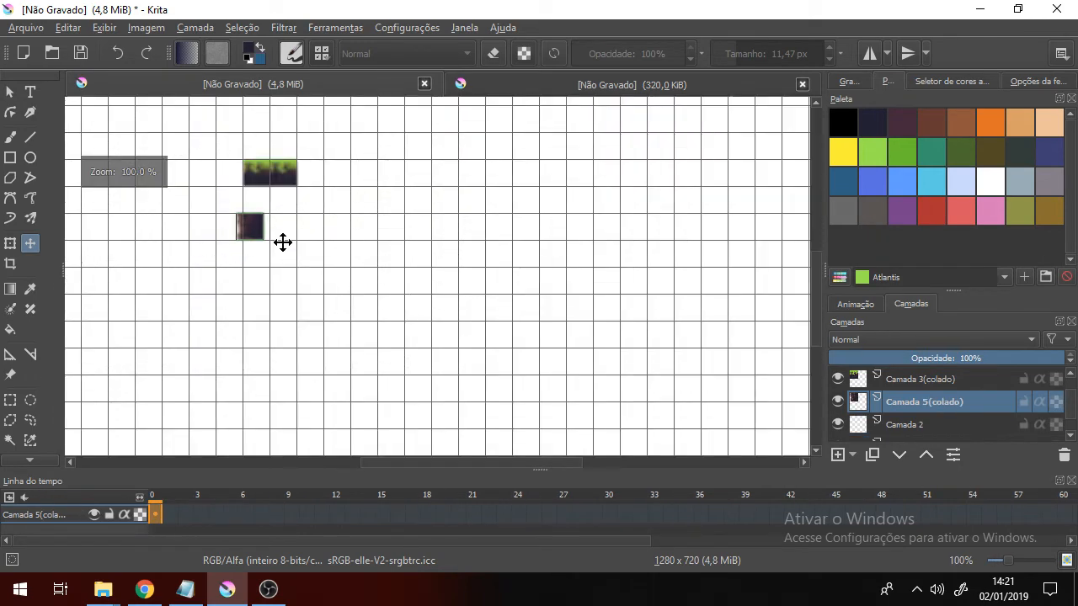
scroll(282, 243, "up", 2)
left_click(944, 381)
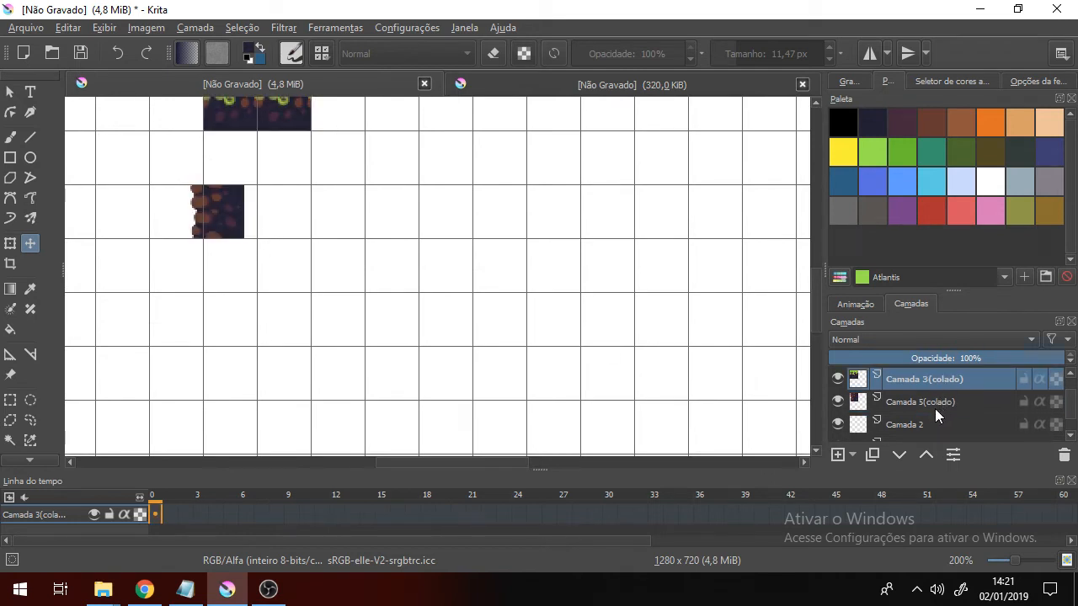
left_click(935, 404)
left_click_drag(250, 267, 401, 339)
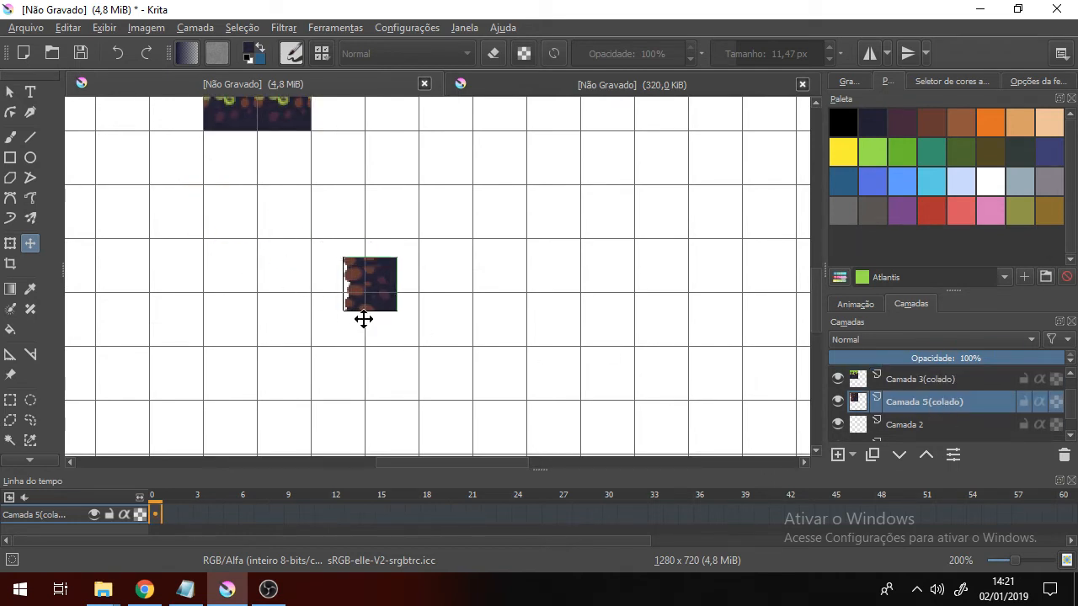
left_click_drag(292, 300, 406, 340)
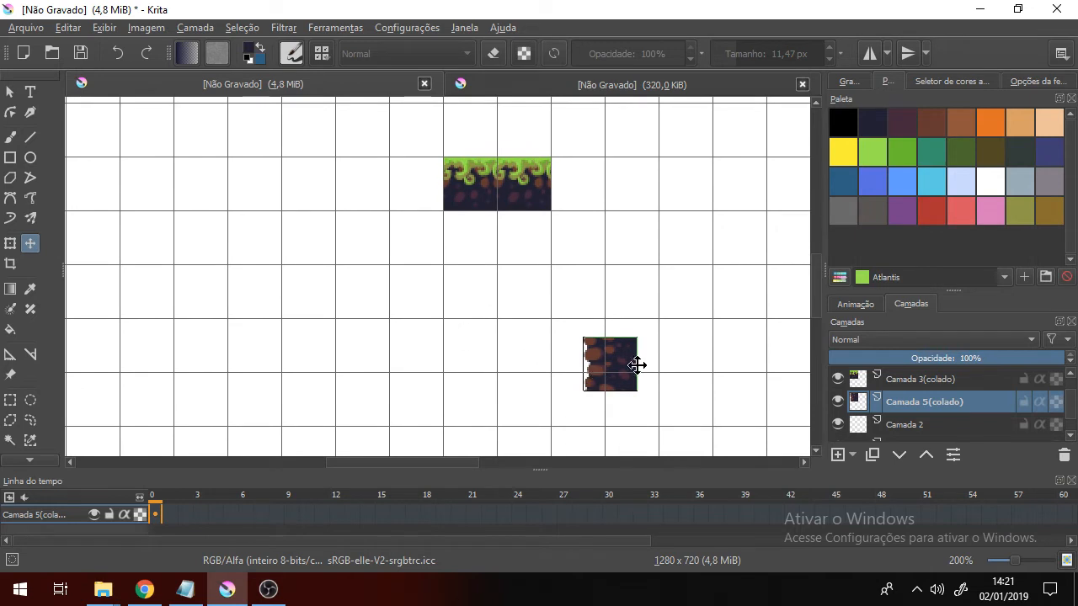
left_click_drag(638, 363, 427, 234)
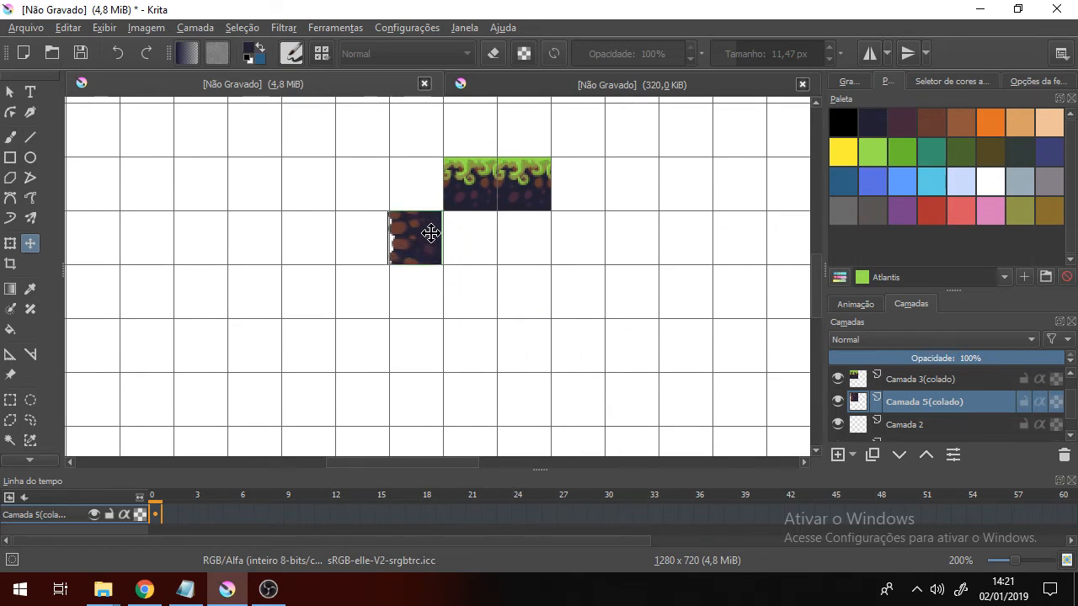
scroll(428, 234, "up", 2)
key("Right")
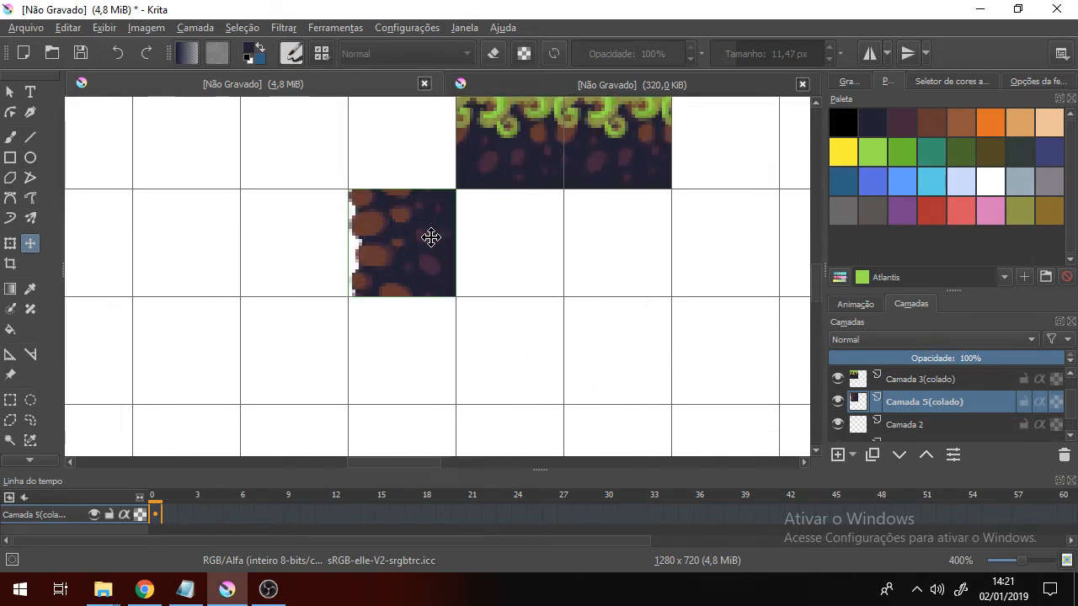
Duplicate the stone tile layer and align the copy in the cell directly above, beside the grass tiles.
right_click(964, 406)
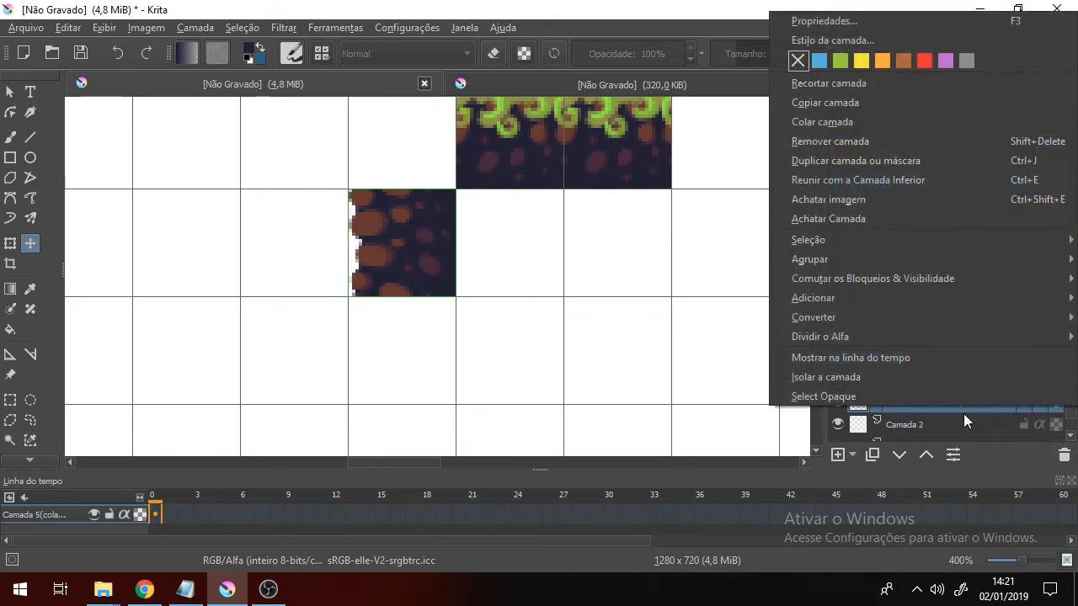
left_click(921, 161)
left_click_drag(490, 267, 514, 348)
left_click_drag(452, 327, 446, 223)
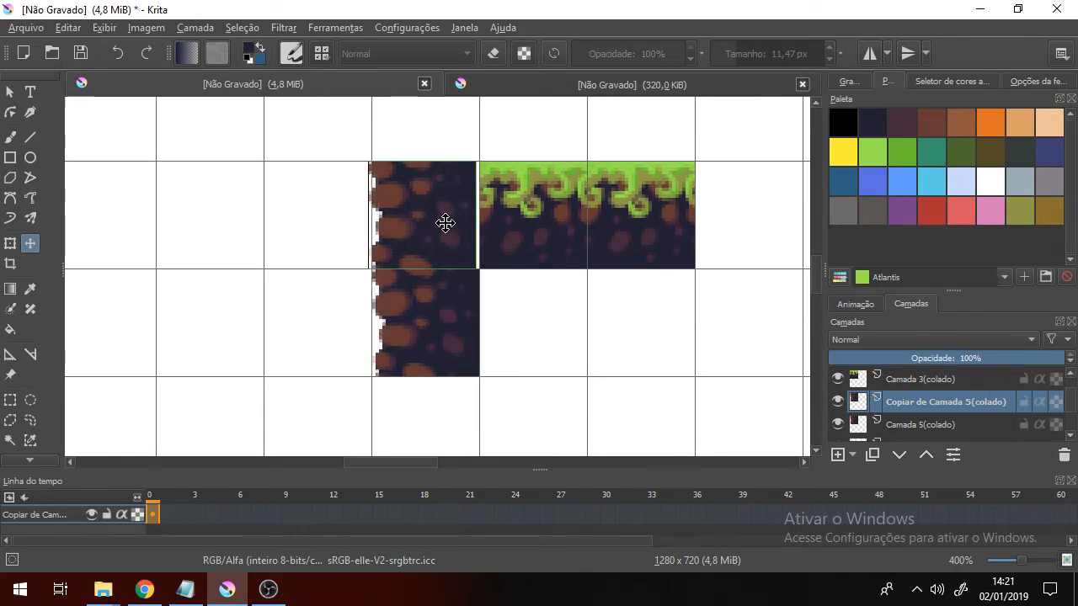
key("Right")
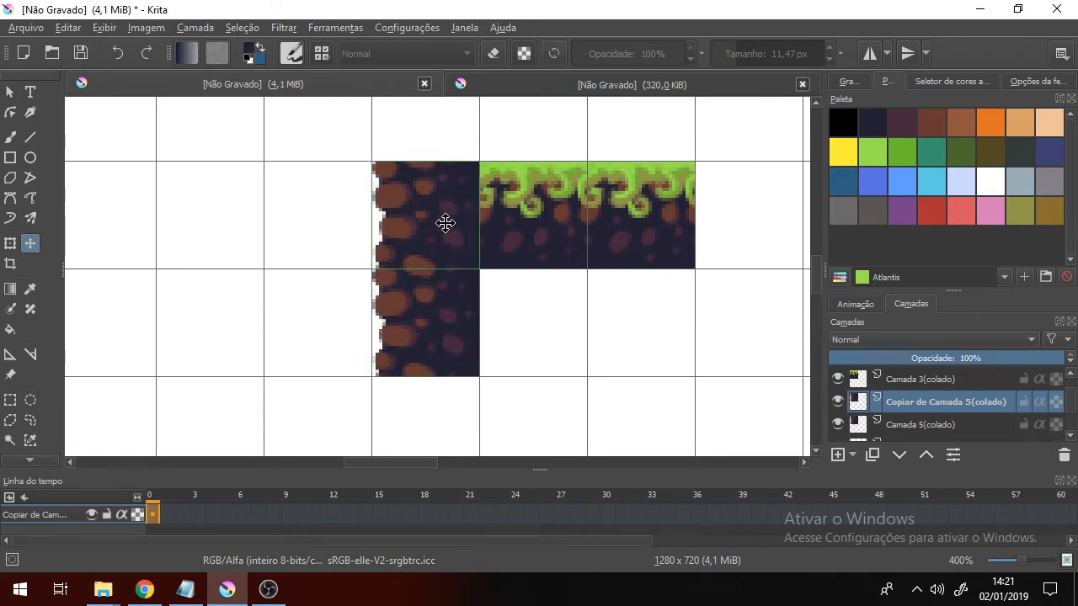
Duplicate the Camada 5(colado) layer and place the copy in the cell directly below, extending the left wall to three tiles.
left_click_drag(553, 337, 531, 242)
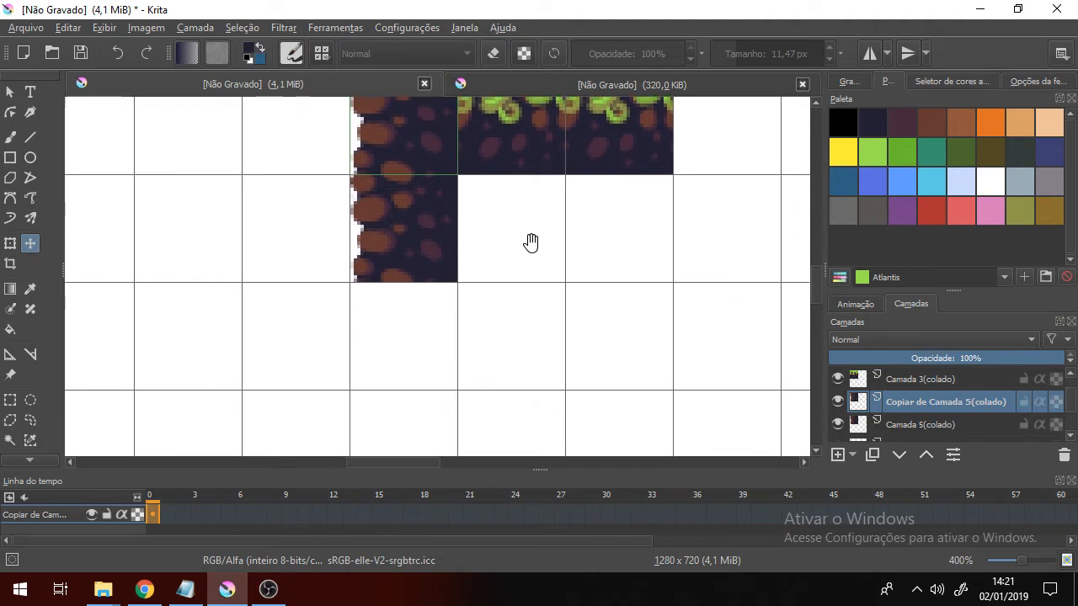
left_click(923, 425)
left_click(838, 425)
left_click(838, 424)
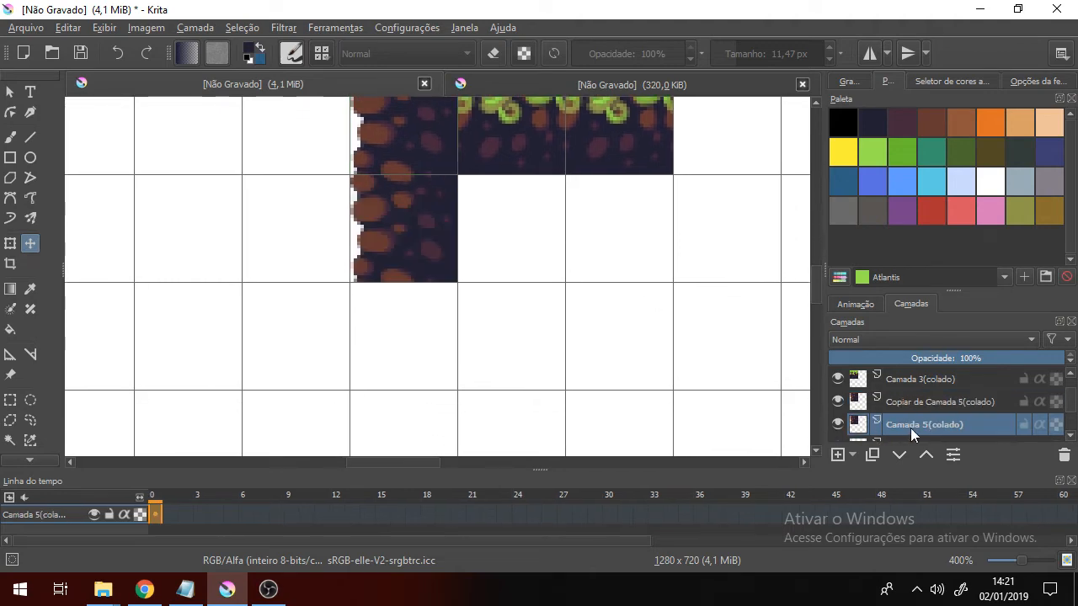
right_click(946, 421)
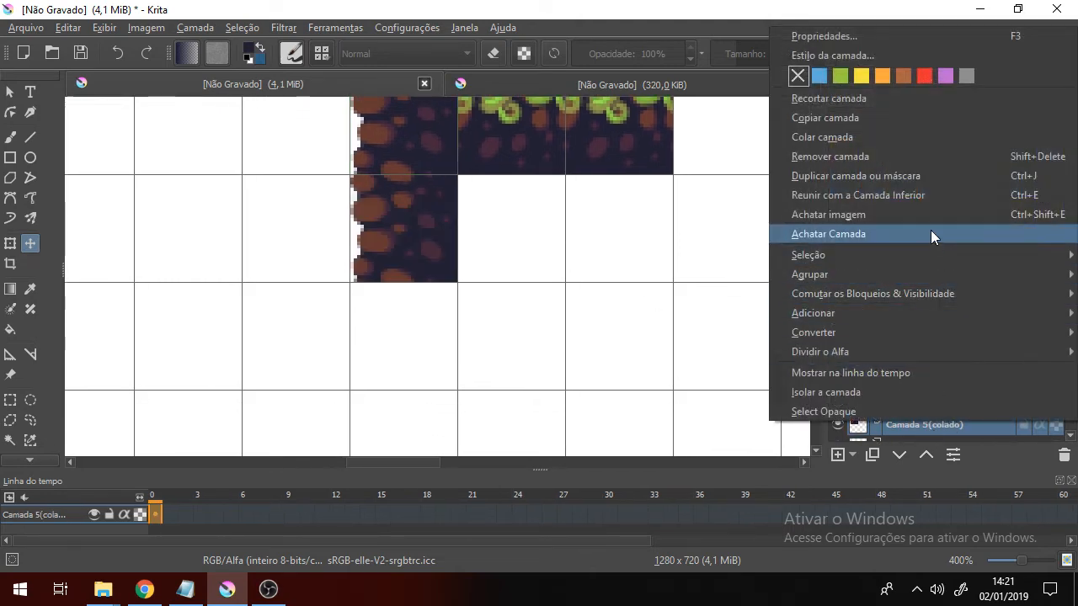
left_click(945, 175)
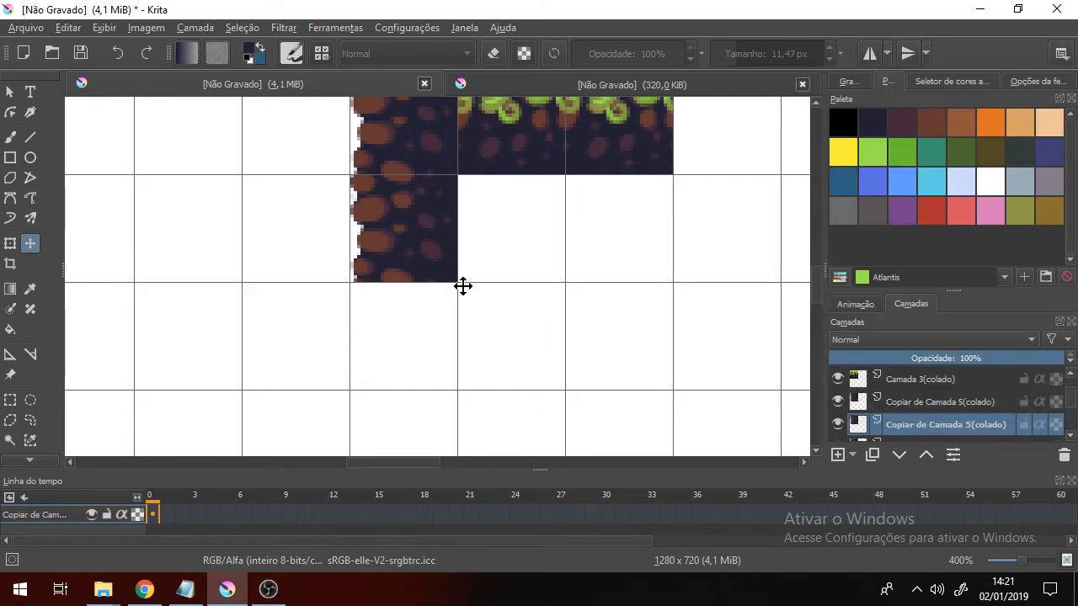
left_click_drag(421, 228, 427, 335)
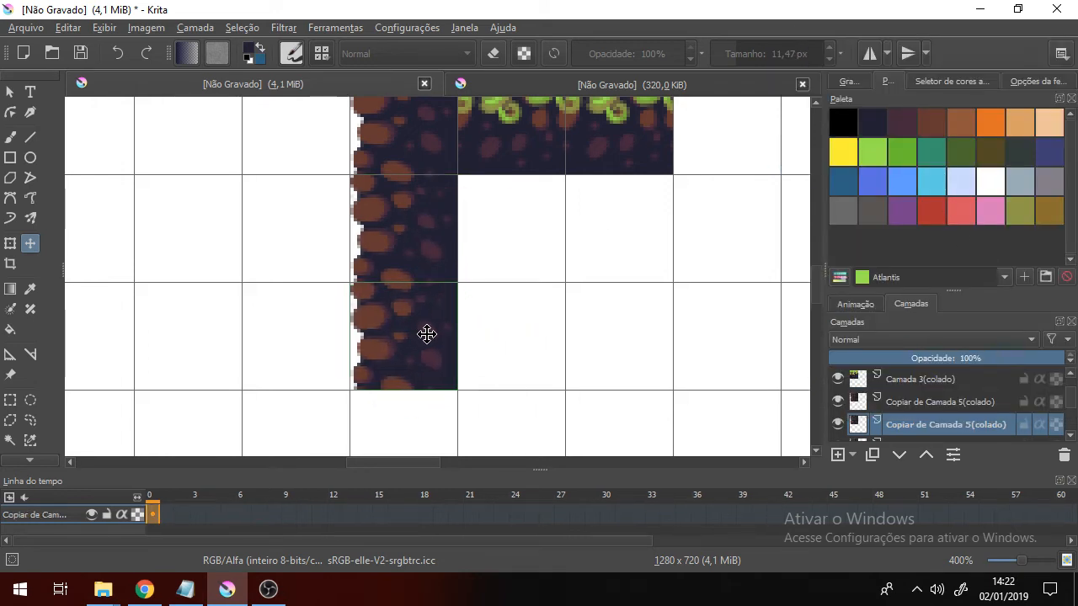
Duplicate the lowest wall tile's layer and move the copy out to its right.
right_click(911, 425)
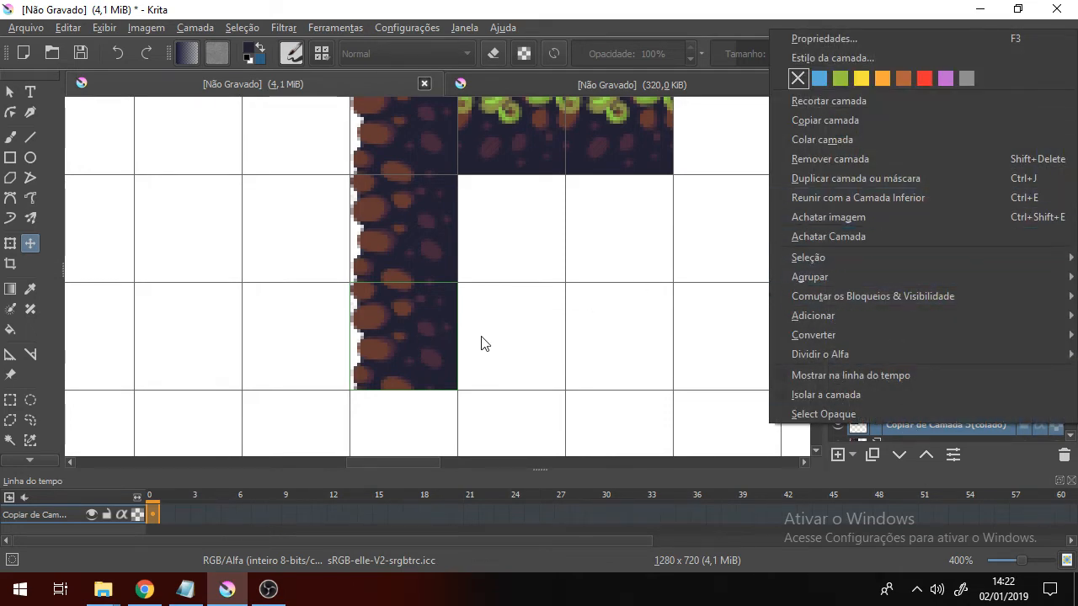
left_click(927, 181)
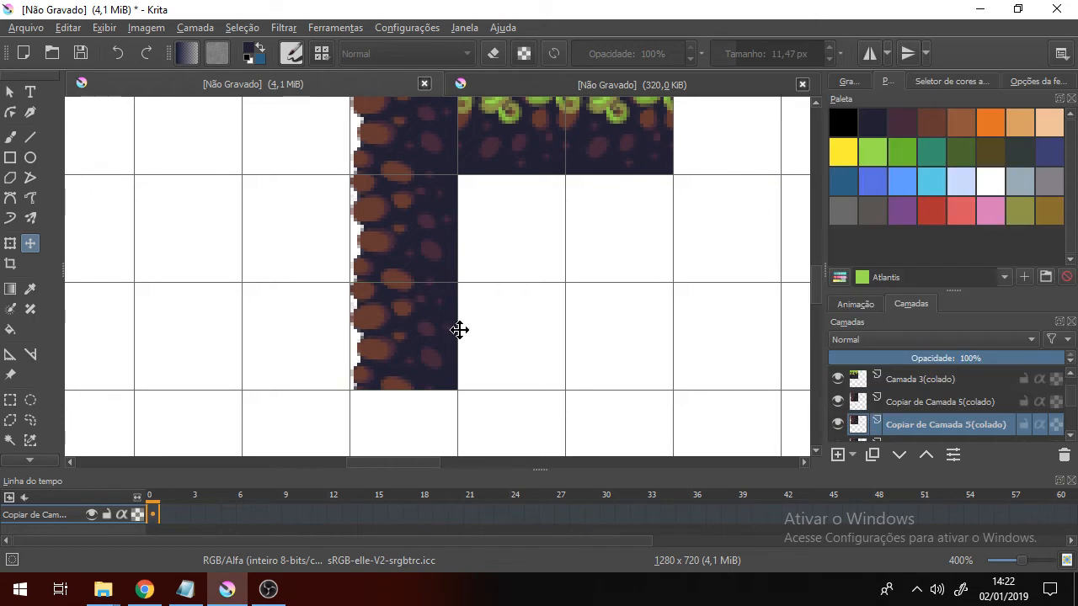
left_click_drag(421, 362, 528, 368)
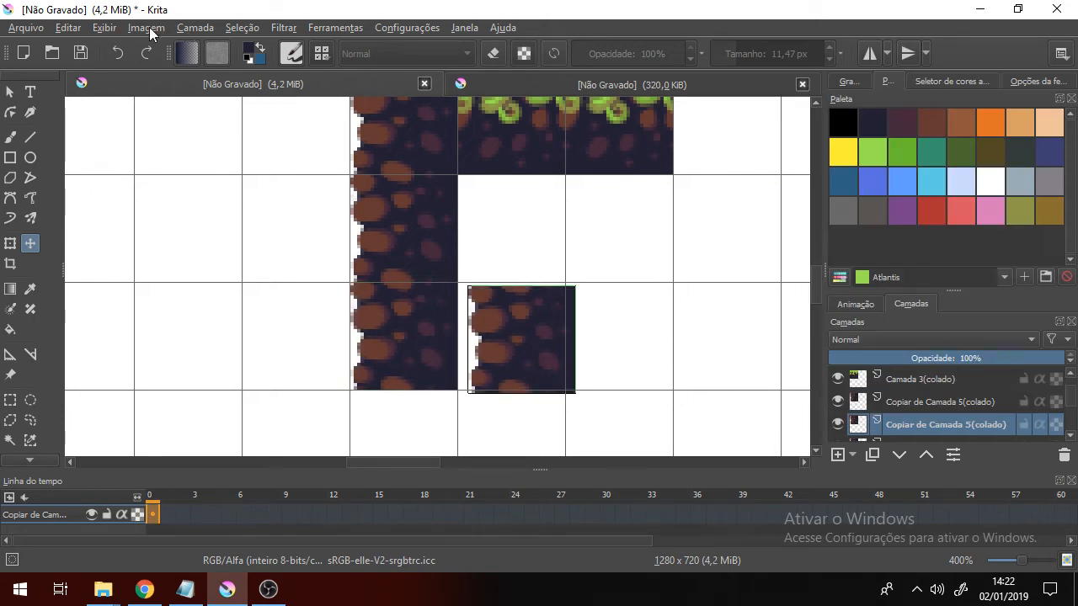
Rotate the copied tile's layer 90° to the left and align it in the grid cell right of the lowest wall tile.
left_click(182, 30)
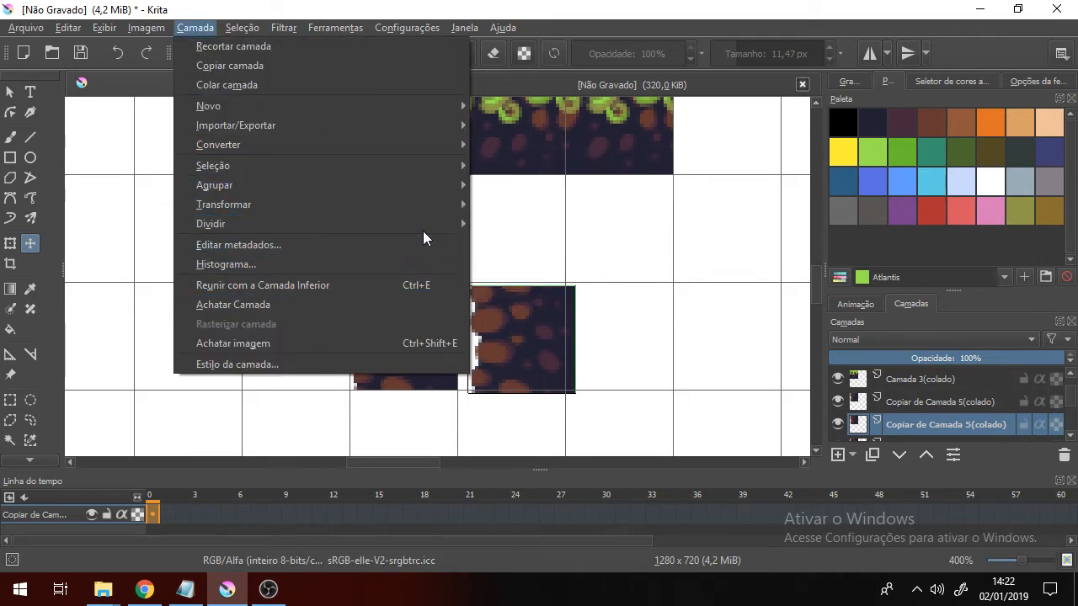
mouse_move(425, 227)
mouse_move(428, 205)
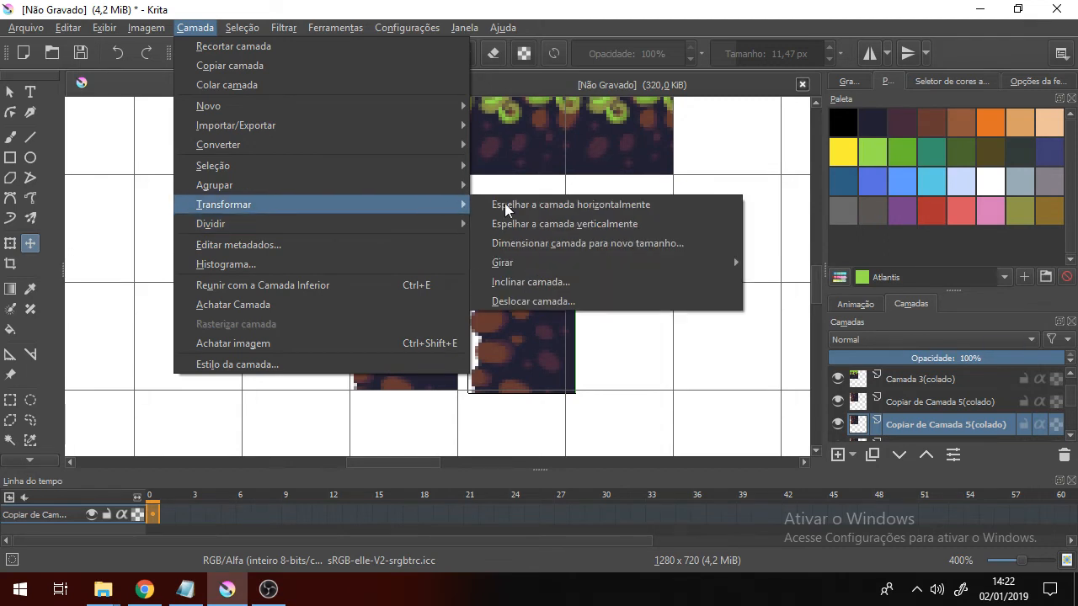
mouse_move(578, 261)
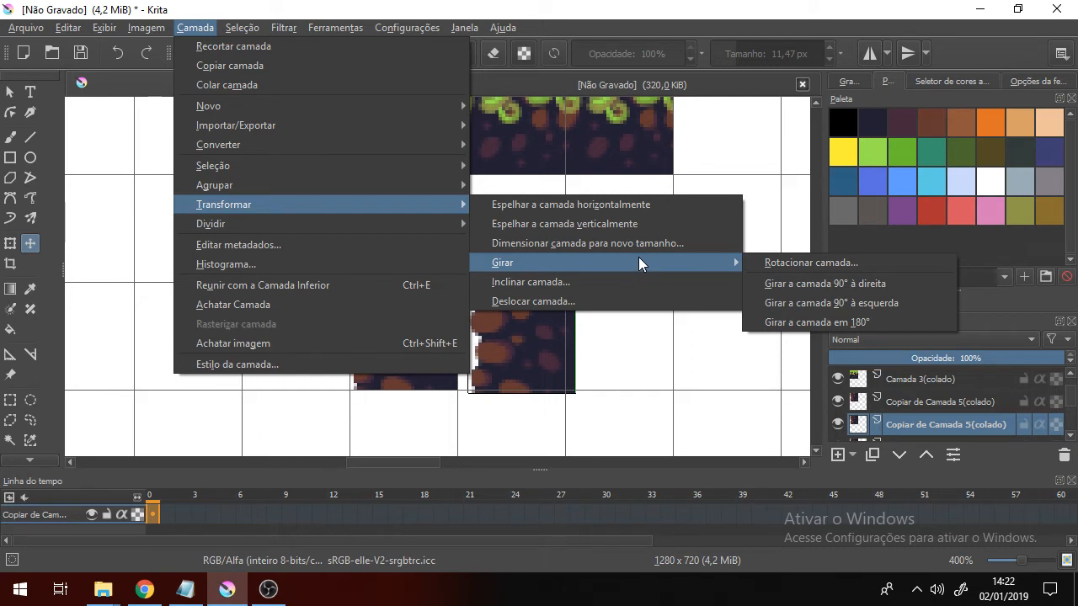
left_click(838, 303)
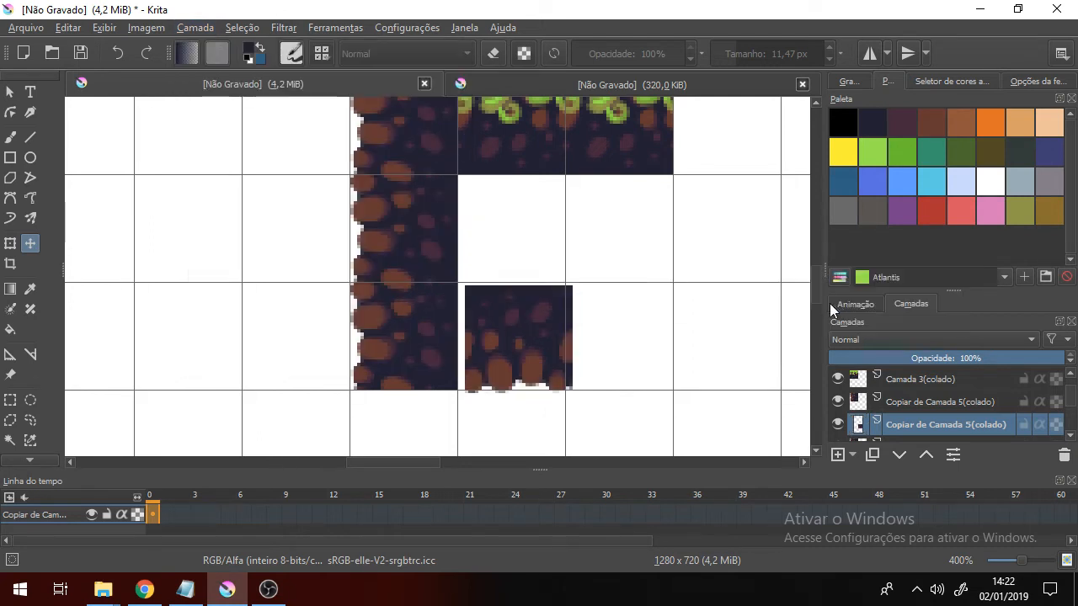
left_click_drag(513, 315, 505, 312)
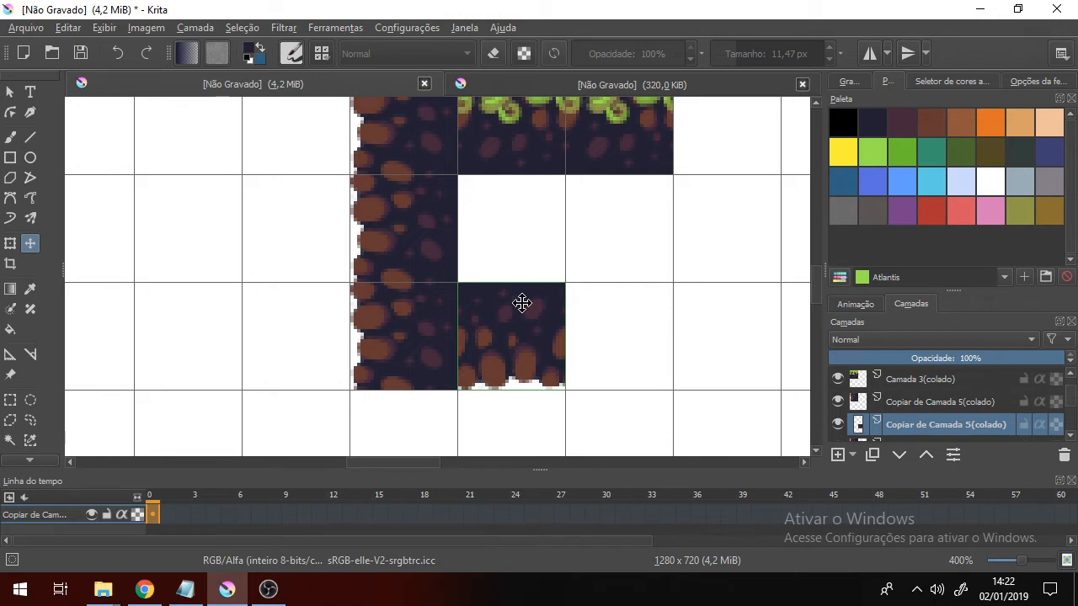
scroll(522, 303, "down", 1)
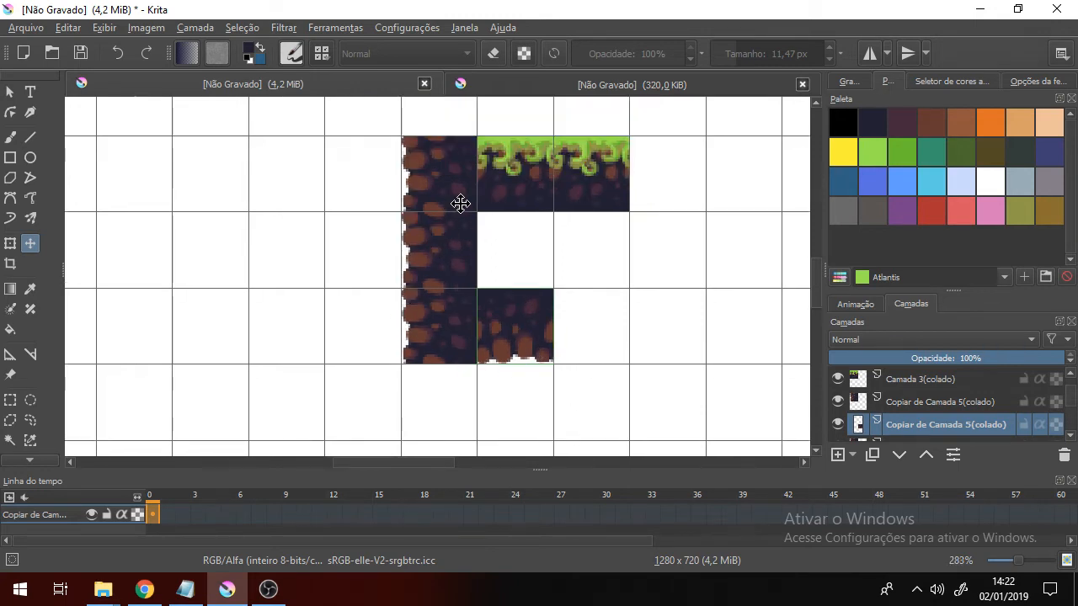
Duplicate the Camada 3(colado) grass tile layer and place the copy over the top wall tile, left of the existing grass.
scroll(461, 204, "up", 2)
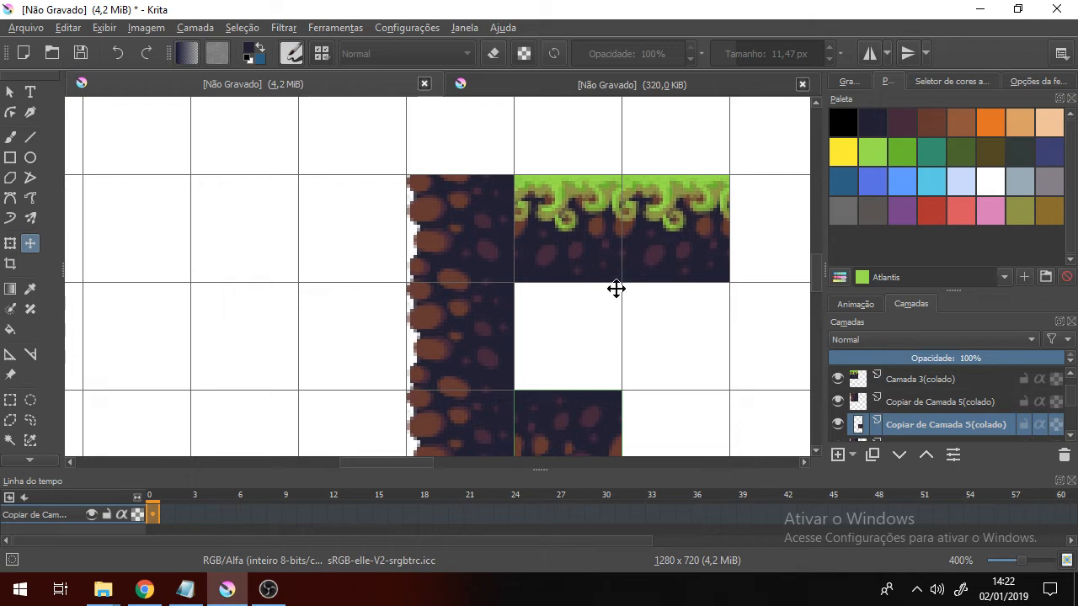
left_click(922, 380)
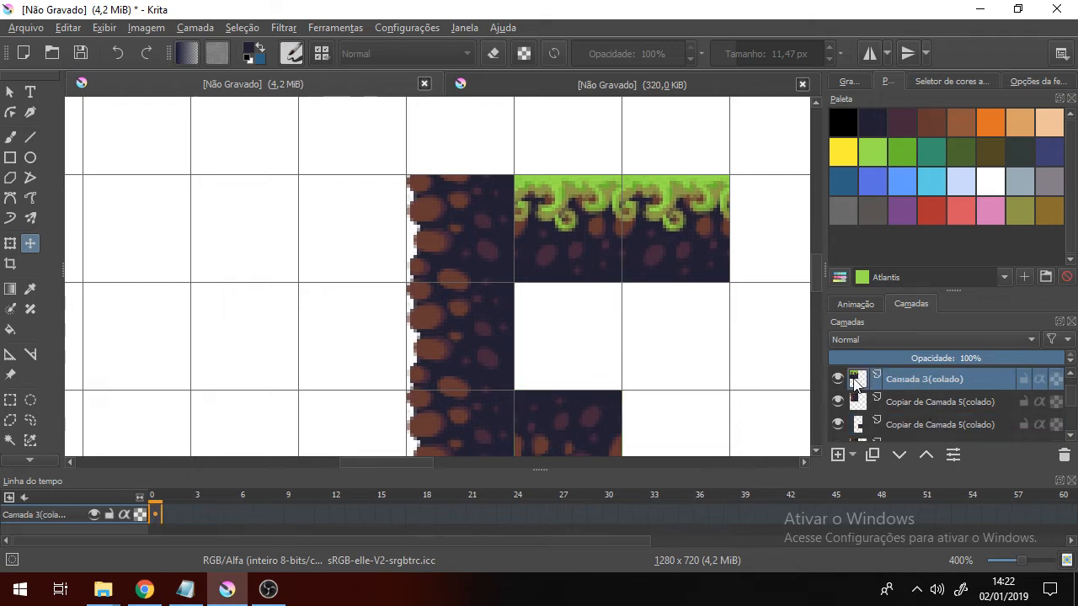
left_click(837, 379)
left_click(837, 379)
right_click(954, 381)
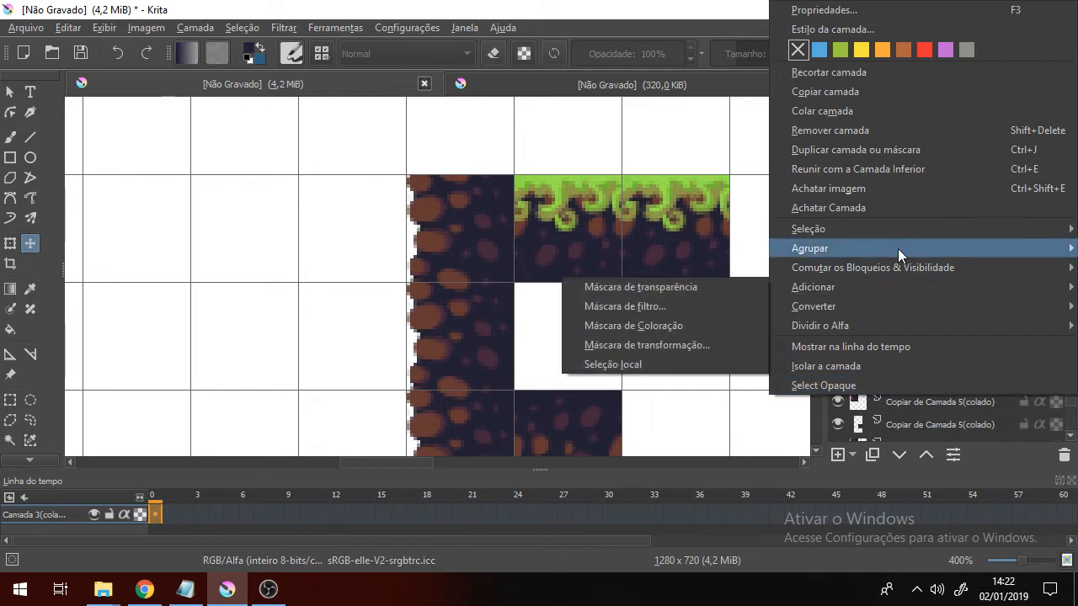
left_click(878, 151)
left_click_drag(589, 234, 482, 234)
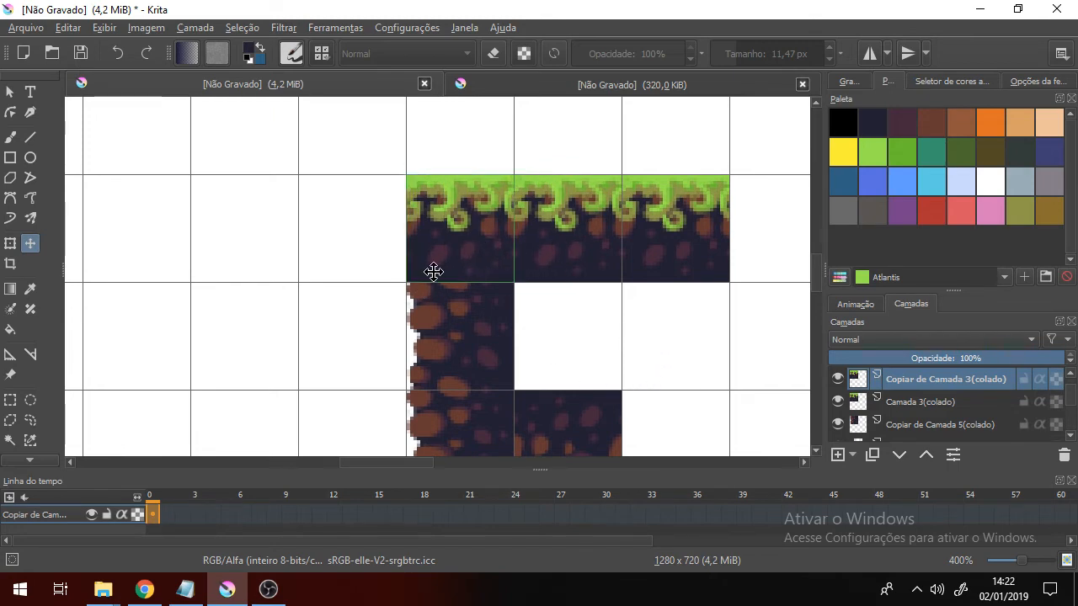
Hide the grid and erase the grass copy's left edge and lower-left area so the stone wall tile underneath shows through.
scroll(431, 269, "up", 1)
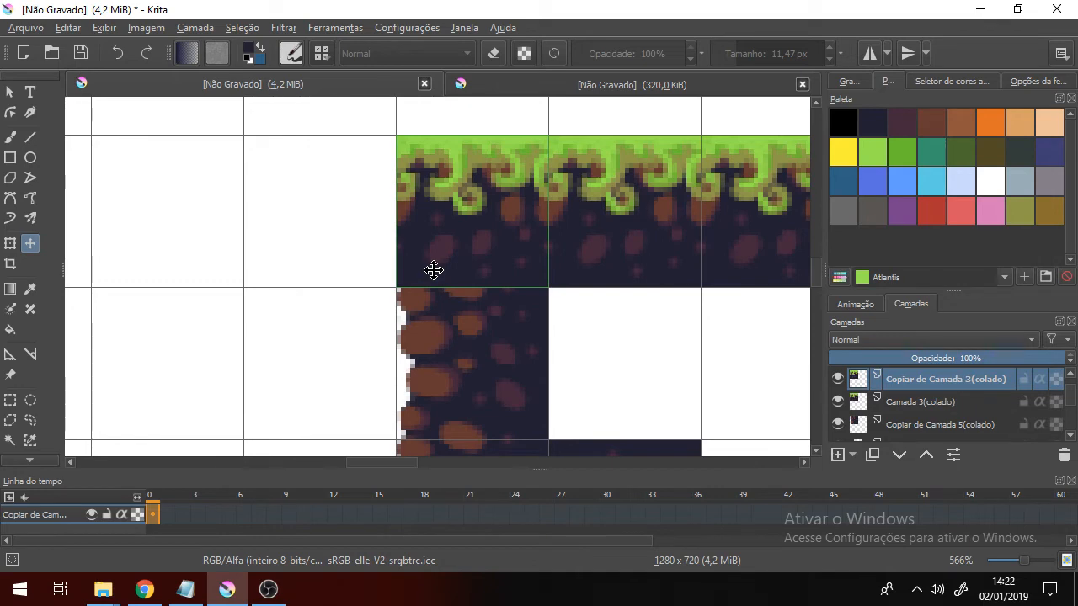
key("ctrl+shift+apostrophe")
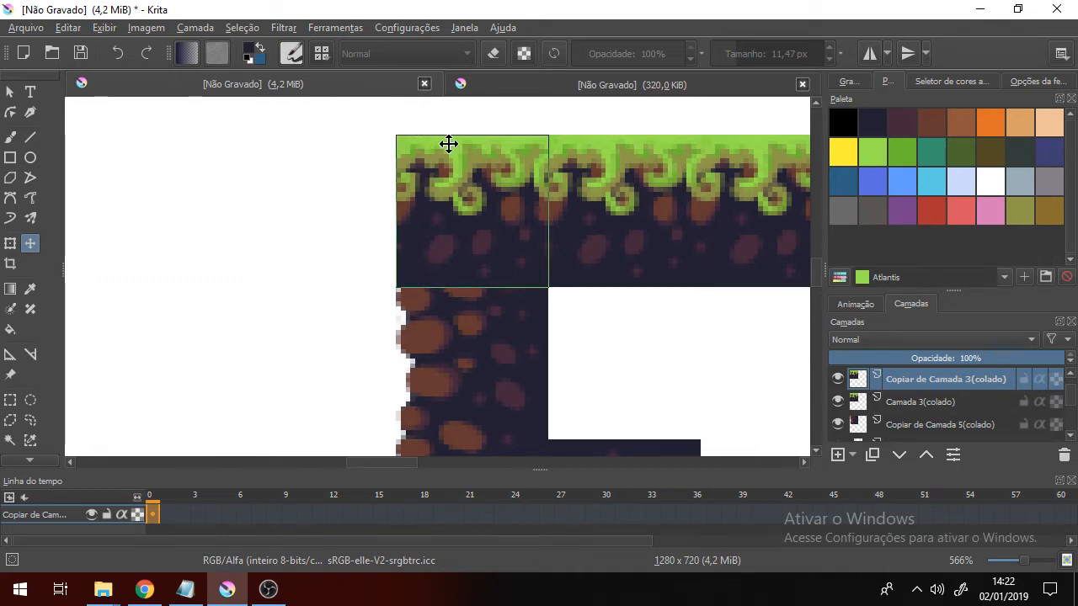
left_click(10, 136)
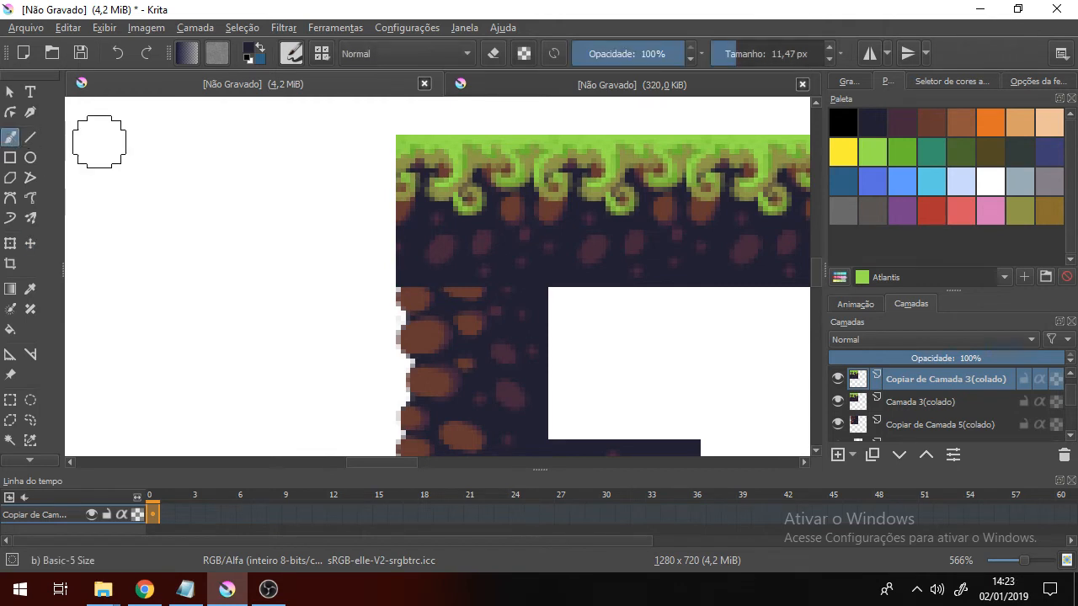
left_click(493, 53)
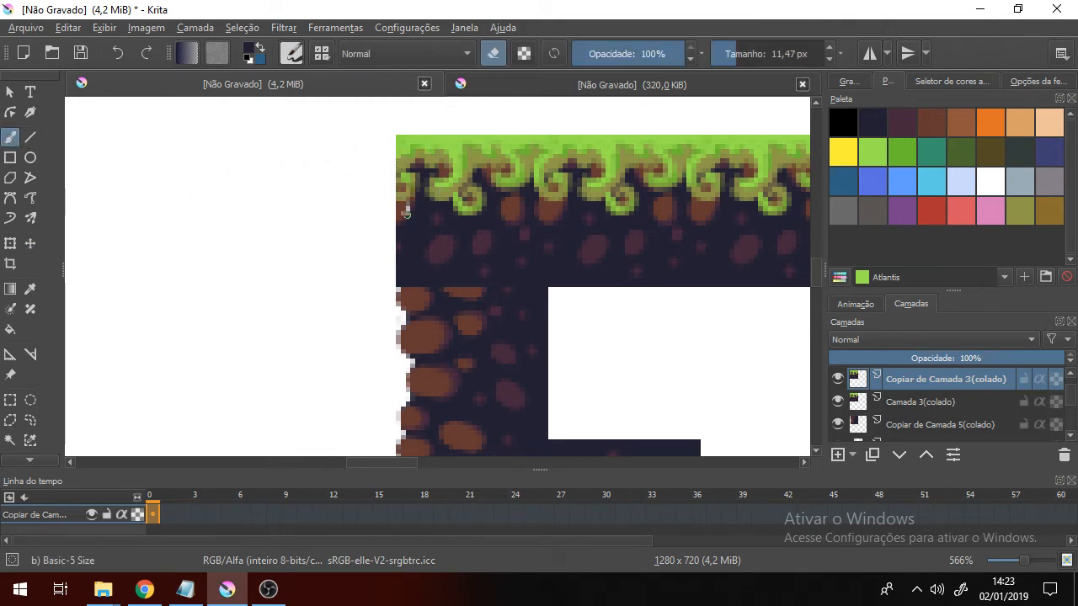
mouse_move(405, 214)
left_mouse_down()
mouse_move(407, 271)
mouse_move(422, 267)
mouse_move(423, 239)
mouse_move(421, 254)
mouse_move(455, 253)
left_mouse_up()
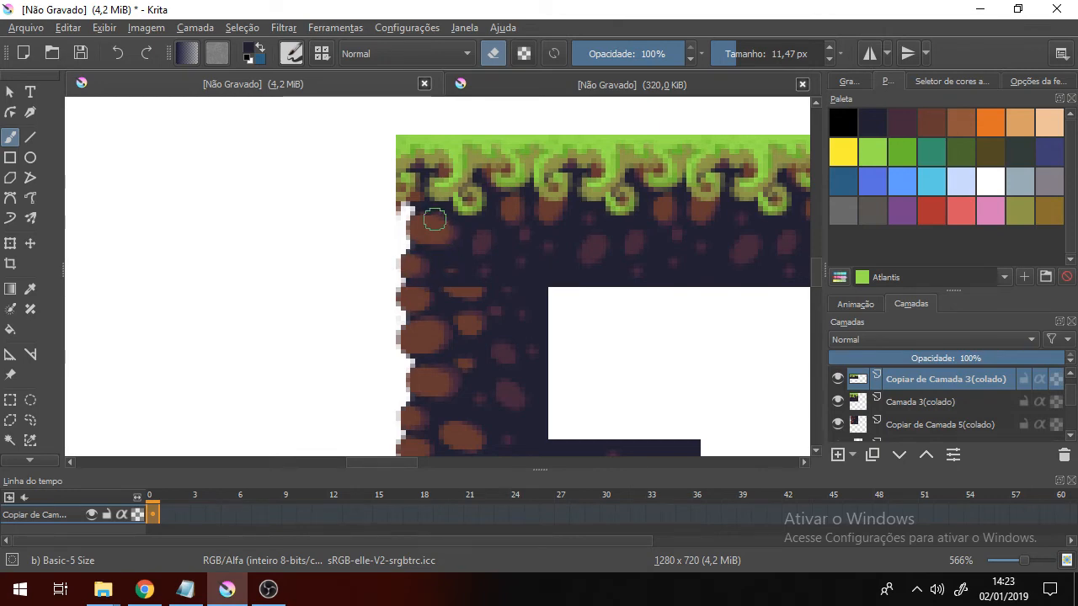
mouse_move(441, 212)
left_mouse_down()
mouse_move(437, 183)
mouse_move(401, 198)
mouse_move(409, 179)
mouse_move(397, 193)
mouse_move(399, 135)
left_mouse_up()
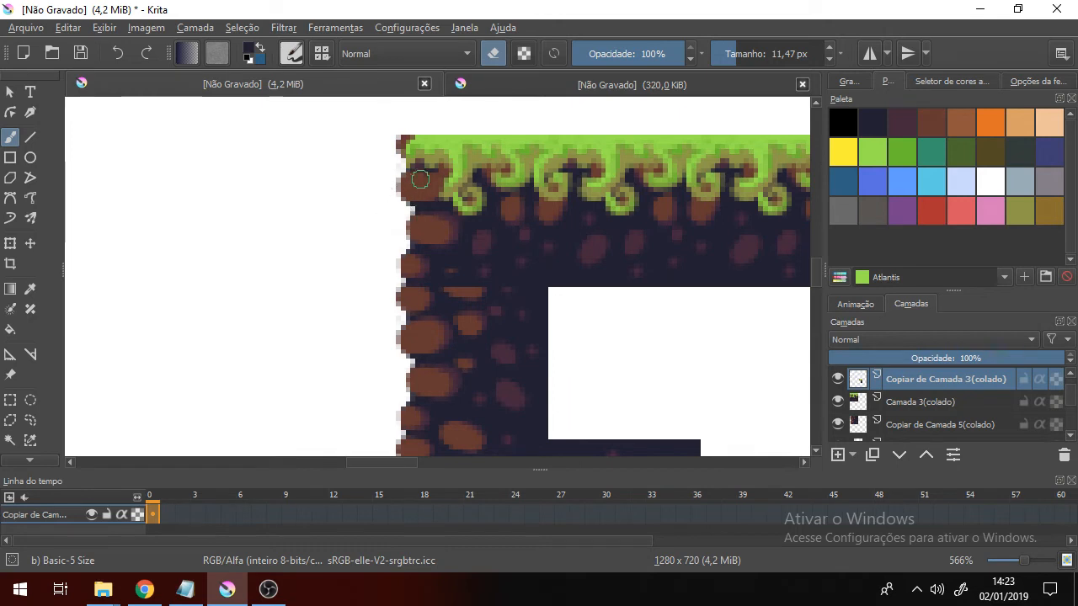
left_click_drag(407, 255, 407, 250)
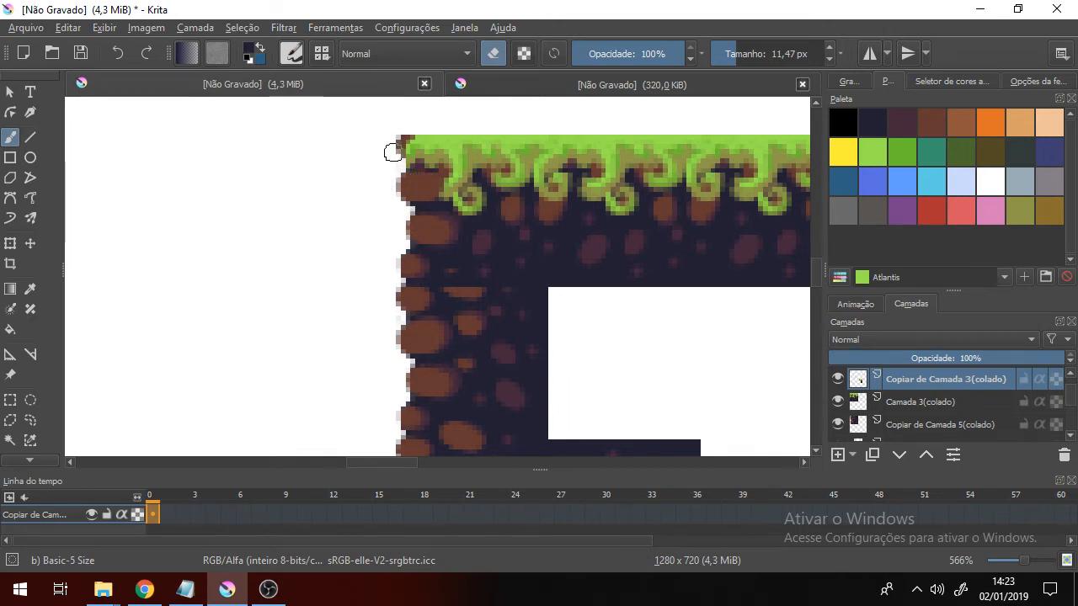
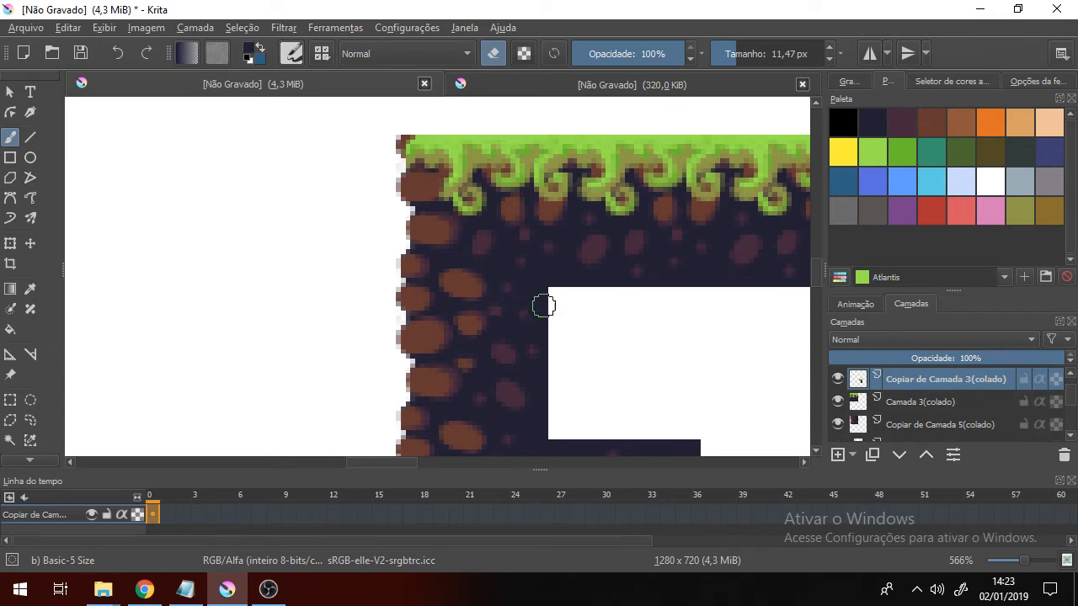
mouse_move(505, 306)
left_mouse_down()
mouse_move(416, 272)
mouse_move(359, 300)
mouse_move(380, 309)
left_mouse_up()
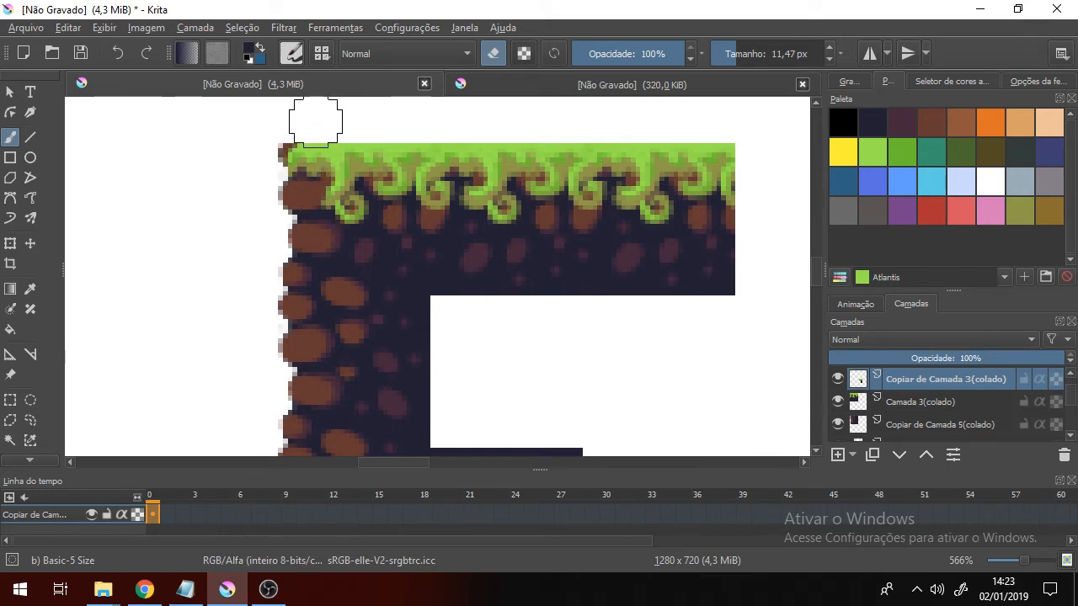
Identify the top wall tile's Copiar de Camada 5(colado) layer and erase the stone pixels protruding at its upper-left corner.
left_click(941, 403)
left_click(839, 424)
left_click(837, 426)
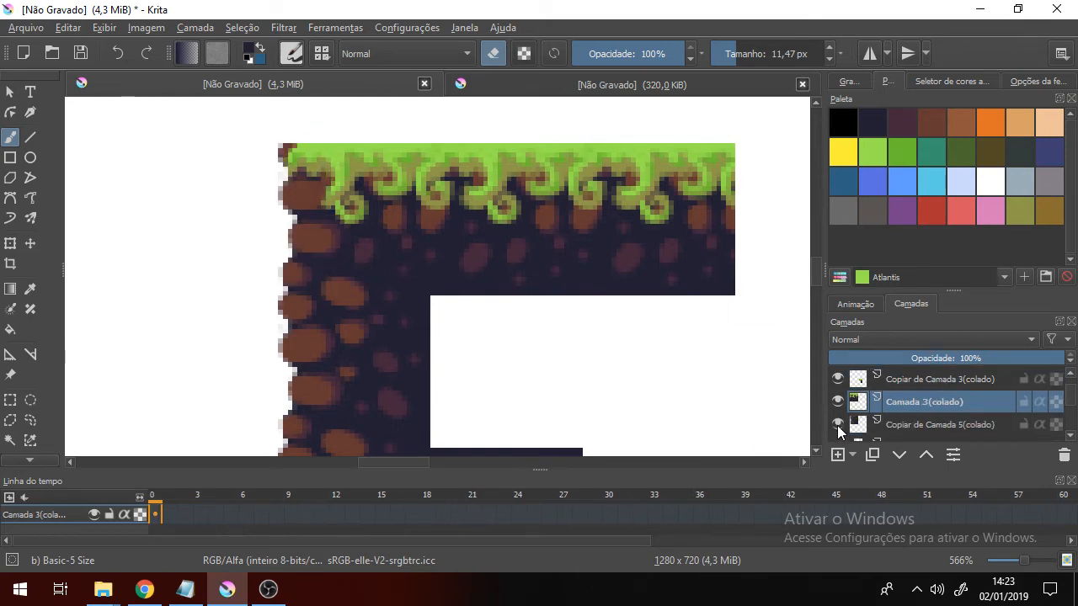
left_click(837, 426)
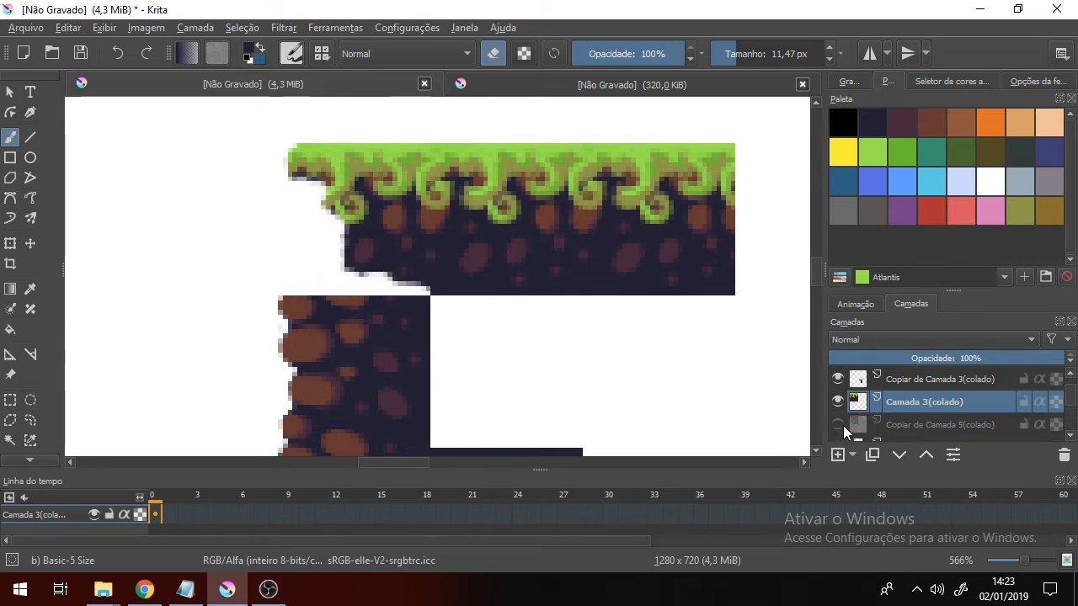
left_click(837, 425)
left_click(907, 424)
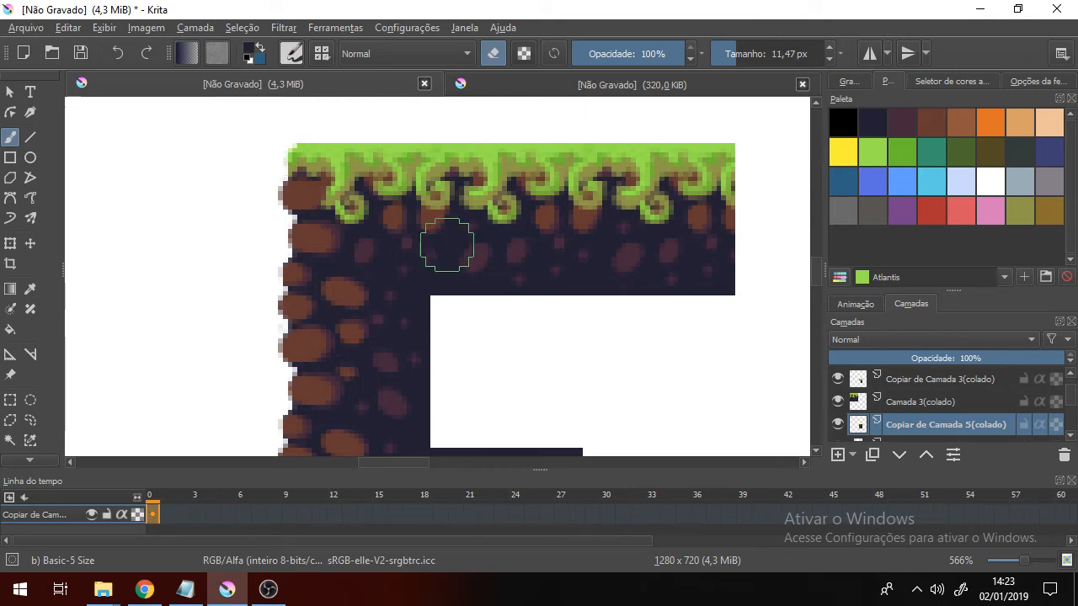
scroll(446, 244, "down", 2)
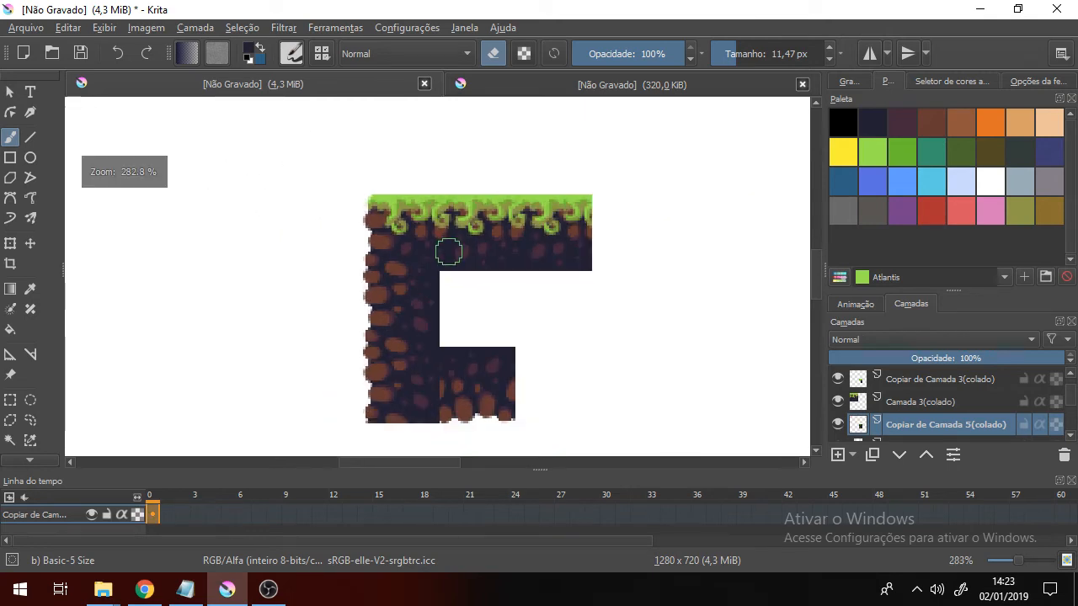
Move the corner's Copiar de Camada 5(colado) layer up in the stack, directly beneath the trimmed grass copy.
left_click(837, 402)
left_click(838, 402)
left_click(841, 426)
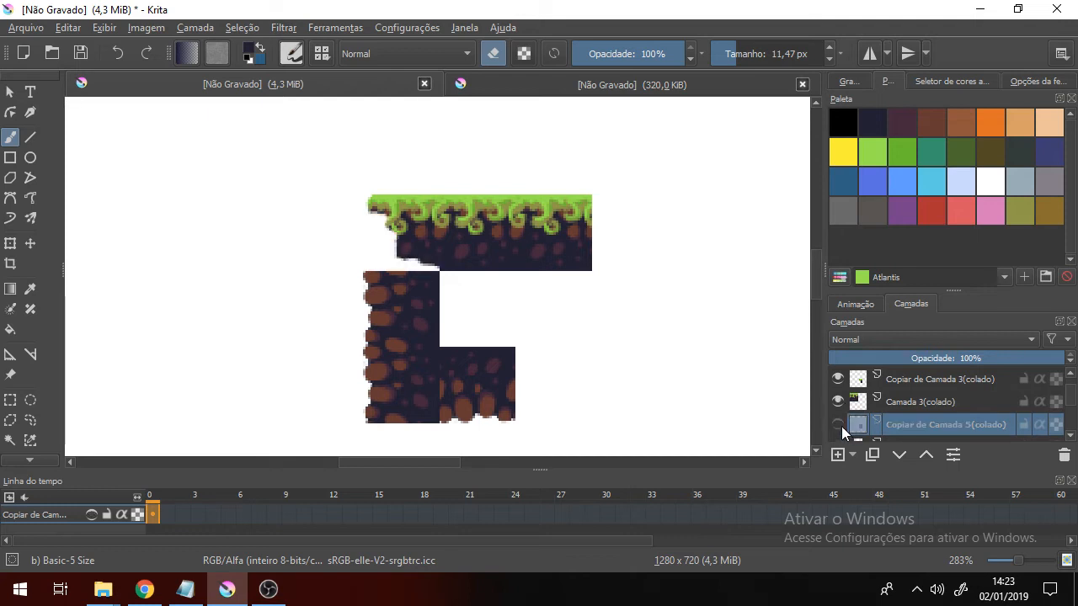
left_click(841, 426)
left_click_drag(892, 420, 889, 389)
scroll(859, 401, "up", 1)
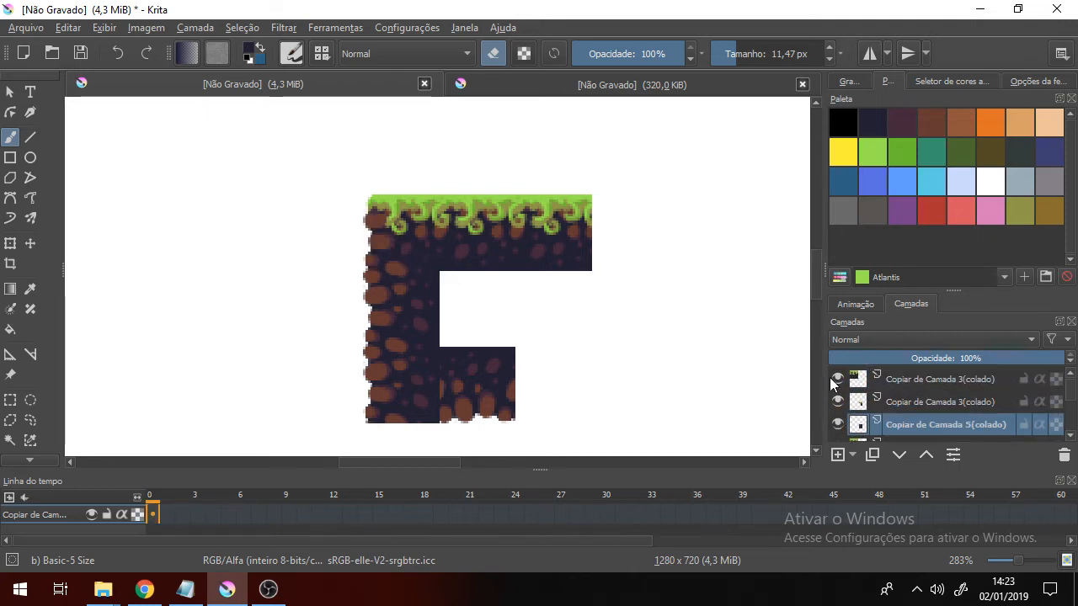
Toggle the visibility of the three uppermost listed layers to check which ones form the grass corner tile.
left_click(838, 379)
left_click(837, 379)
left_click(838, 402)
left_click(838, 401)
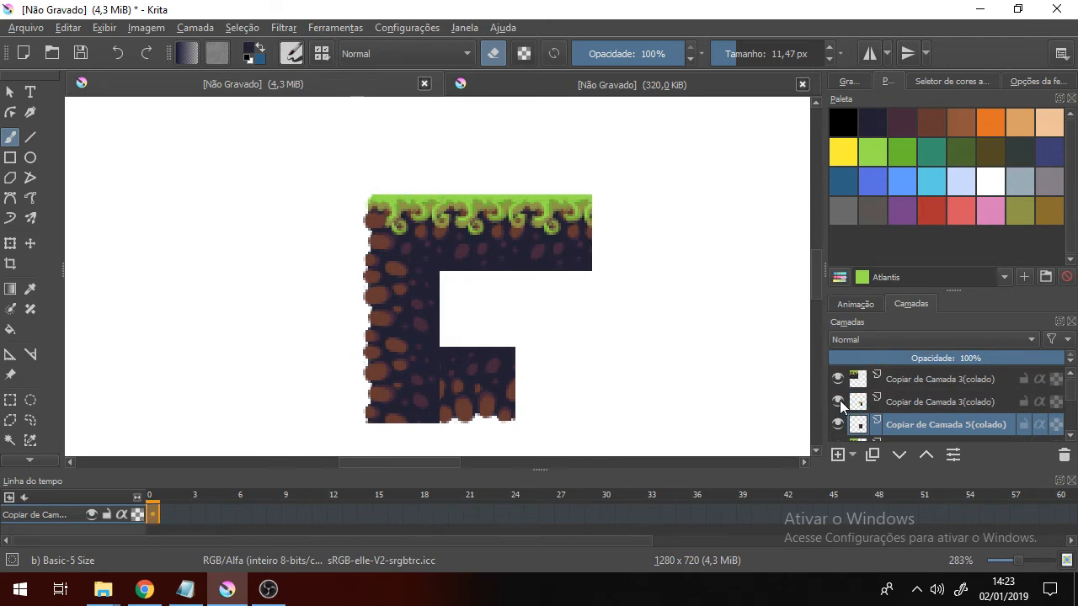
left_click(838, 425)
left_click(839, 425)
left_click(838, 424)
left_click(838, 424)
left_click(837, 401)
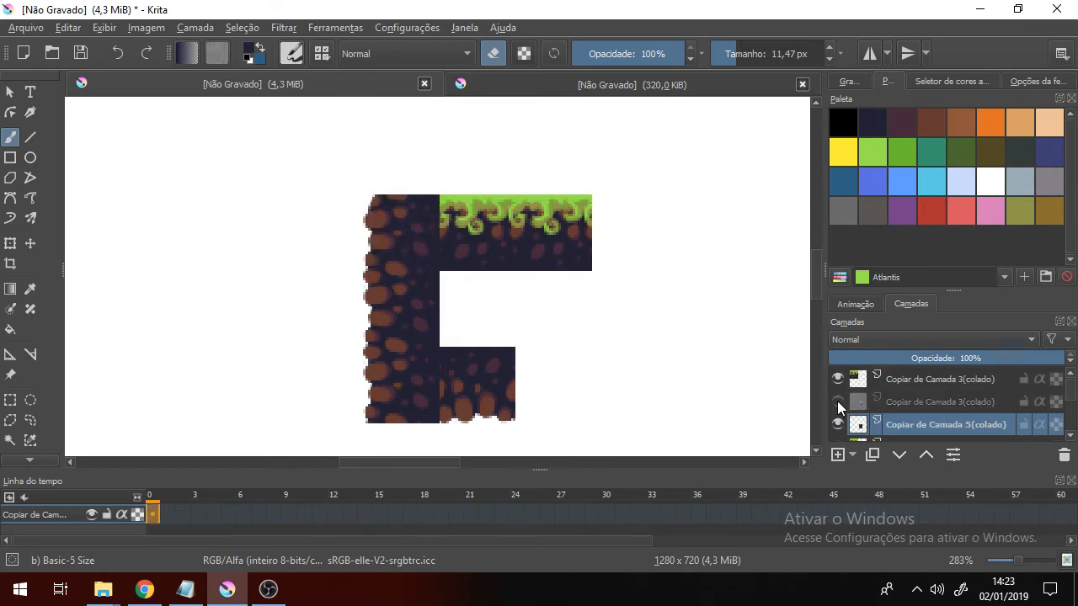
left_click(837, 401)
Merge the trimmed Copiar de Camada 3(colado) layer with the corner's Copiar de Camada 5(colado) layer and check the merged tile's visibility.
left_click(901, 403)
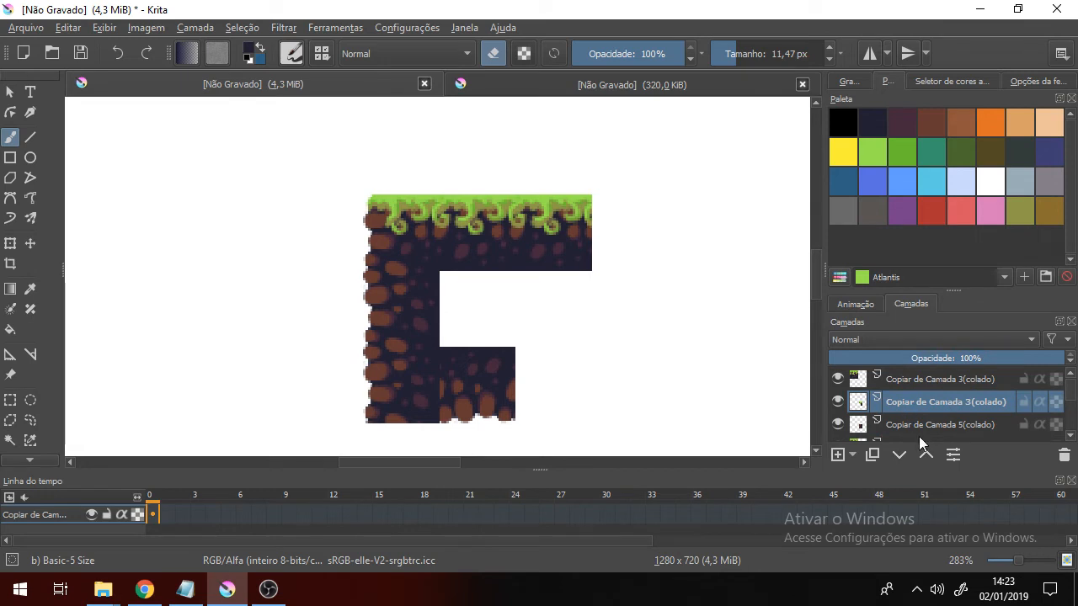
left_click(906, 427, "ctrl")
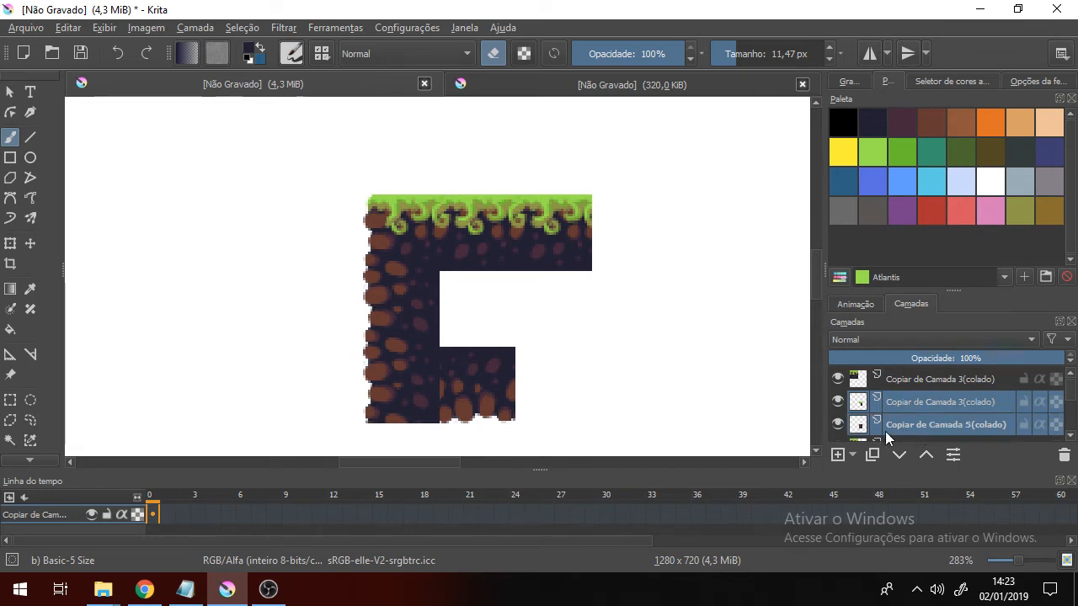
right_click(938, 407)
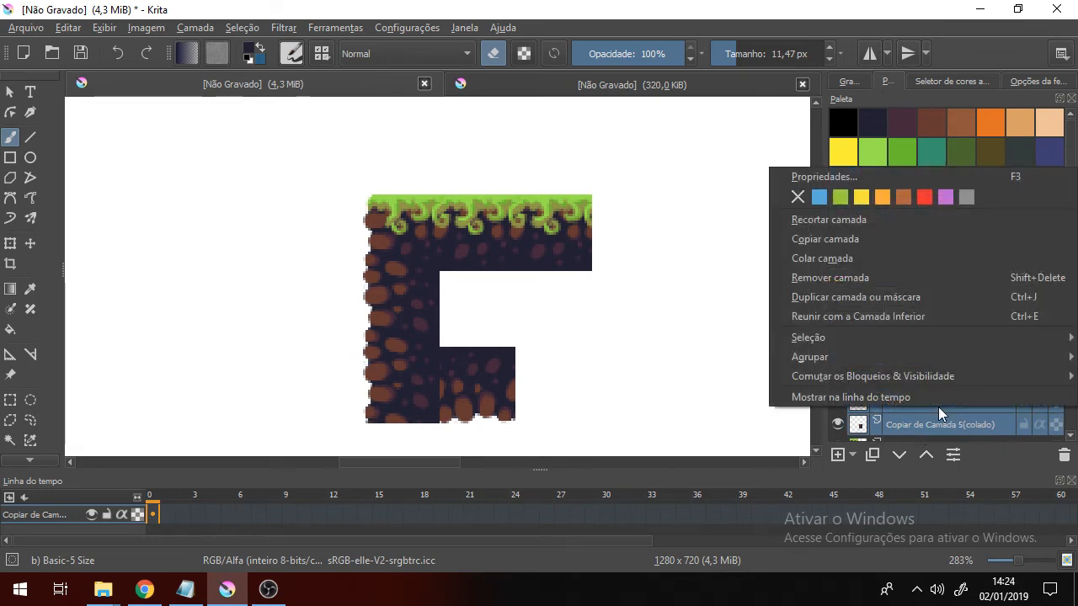
left_click(887, 315)
left_click(838, 379)
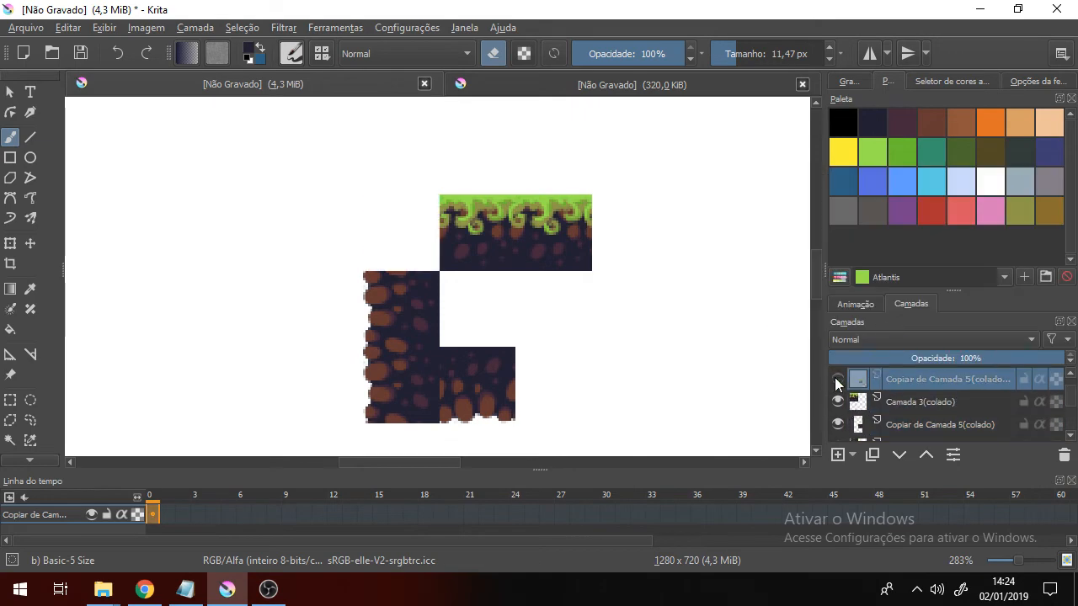
left_click(837, 380)
left_click(837, 379)
left_click(838, 380)
left_click(838, 380)
left_click(837, 379)
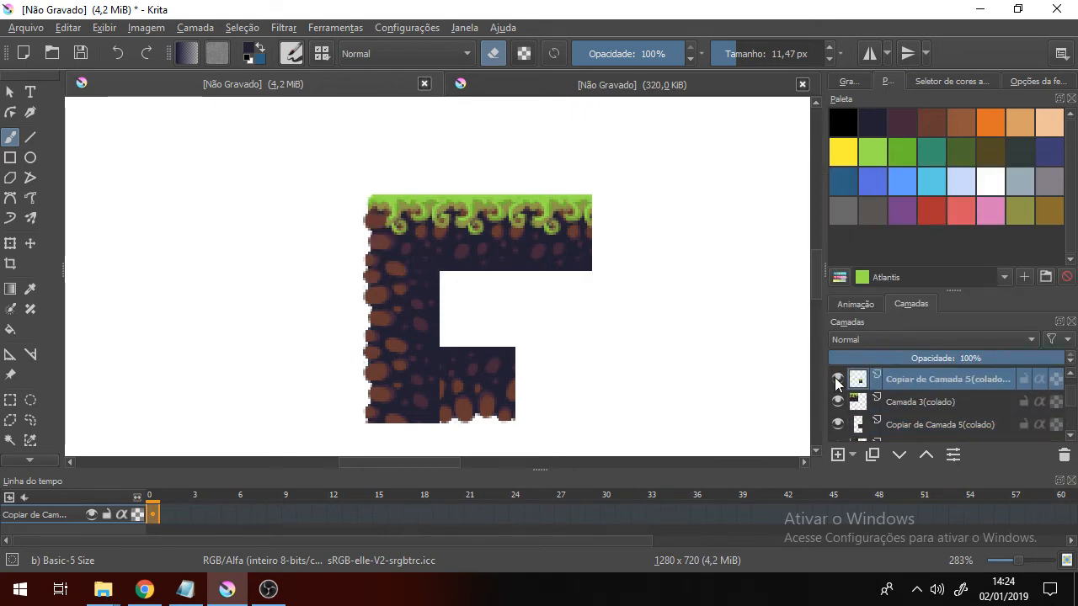
Show the grid again over the lower part of the tileset.
scroll(435, 409, "up", 1)
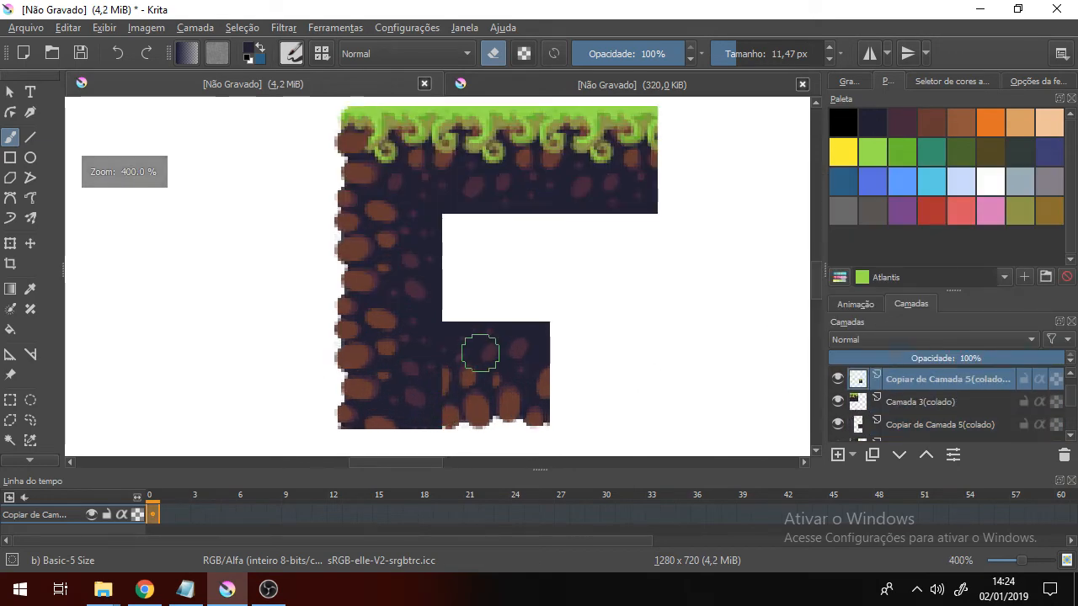
left_click_drag(482, 331, 481, 303)
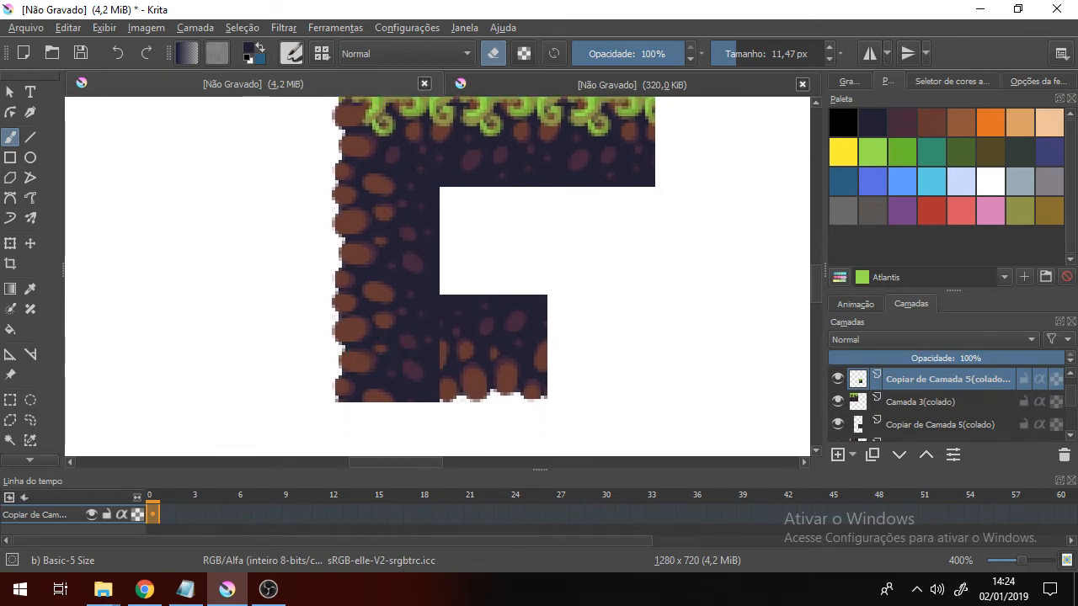
key("ctrl+shift+apostrophe")
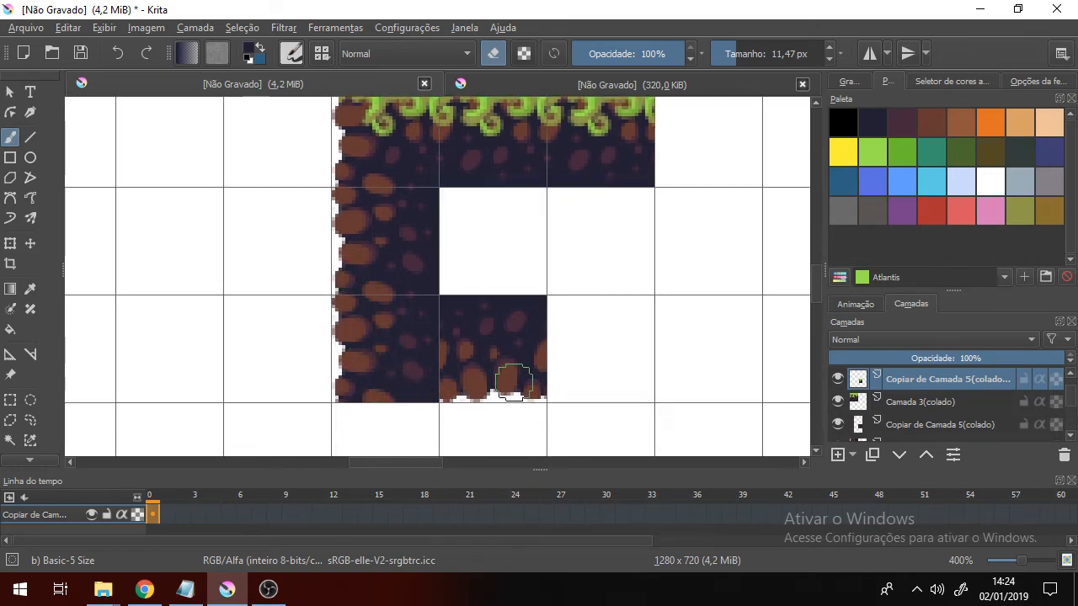
mouse_move(457, 241)
left_mouse_down()
mouse_move(462, 274)
mouse_move(459, 245)
left_mouse_up()
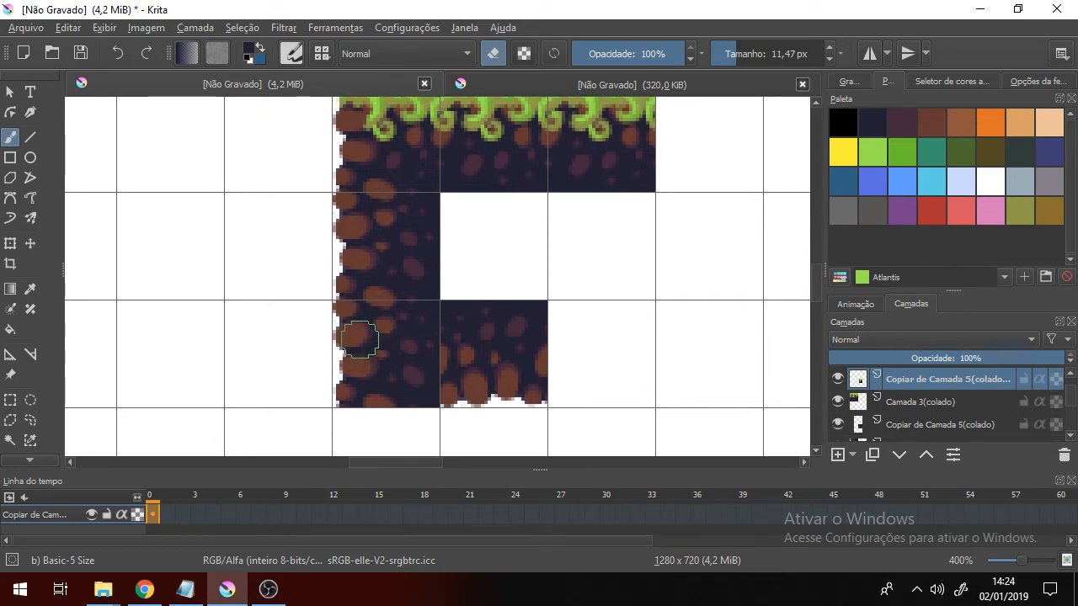
left_click_drag(395, 258, 401, 263)
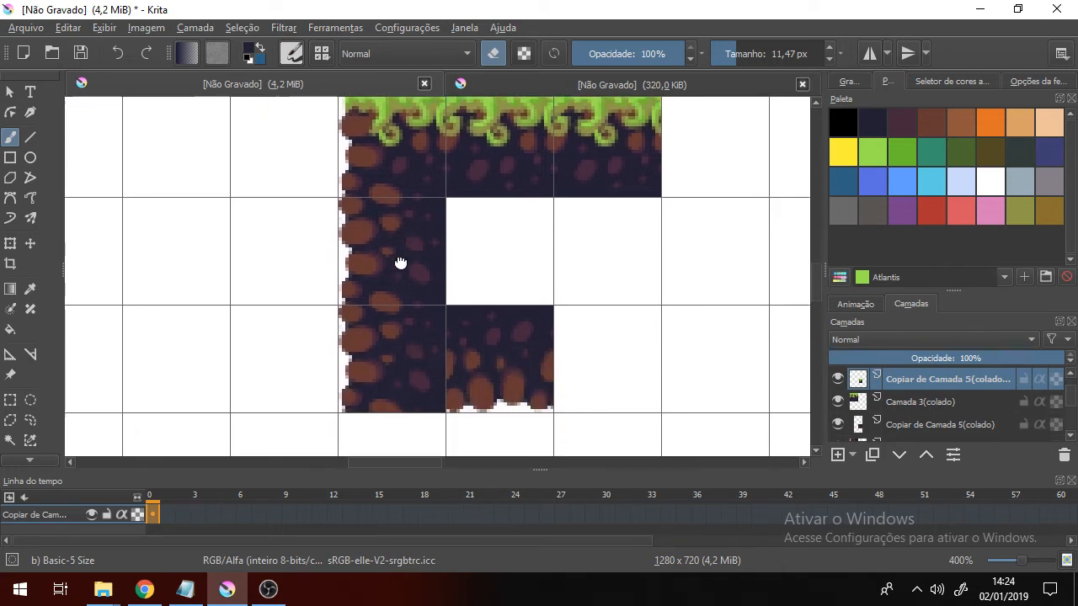
scroll(460, 349, "up", 1)
scroll(462, 341, "down", 1)
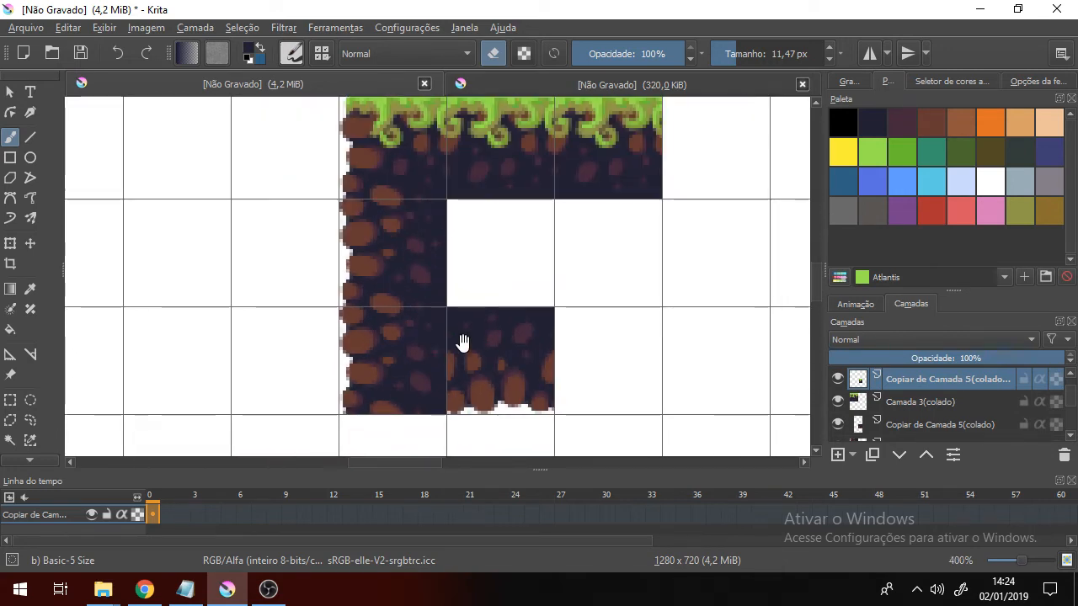
left_click_drag(463, 341, 446, 301)
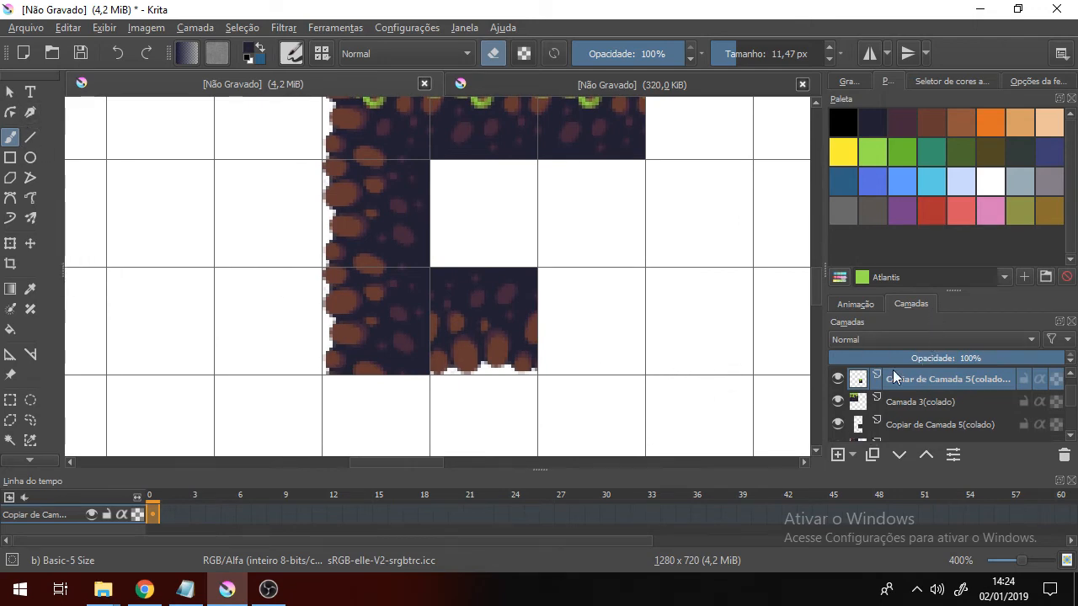
Duplicate the bottom stone edge's Copiar de Camada 5(colado) layer and move the copy one tile left onto the lower-left corner.
left_click(838, 425)
left_click(838, 425)
left_click(952, 424)
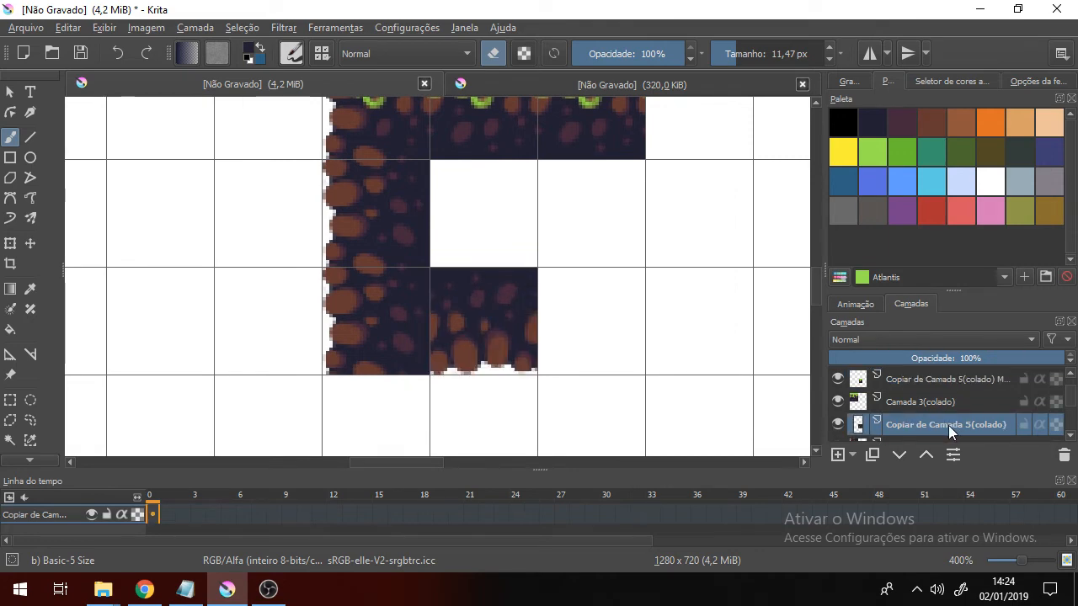
right_click(948, 425)
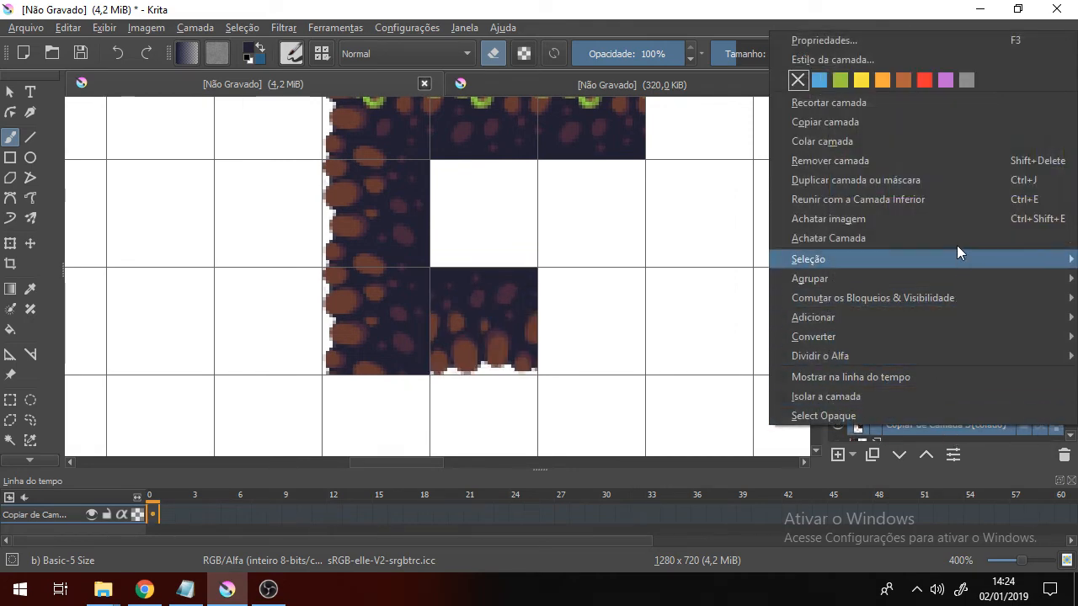
left_click(956, 187)
left_click(32, 244)
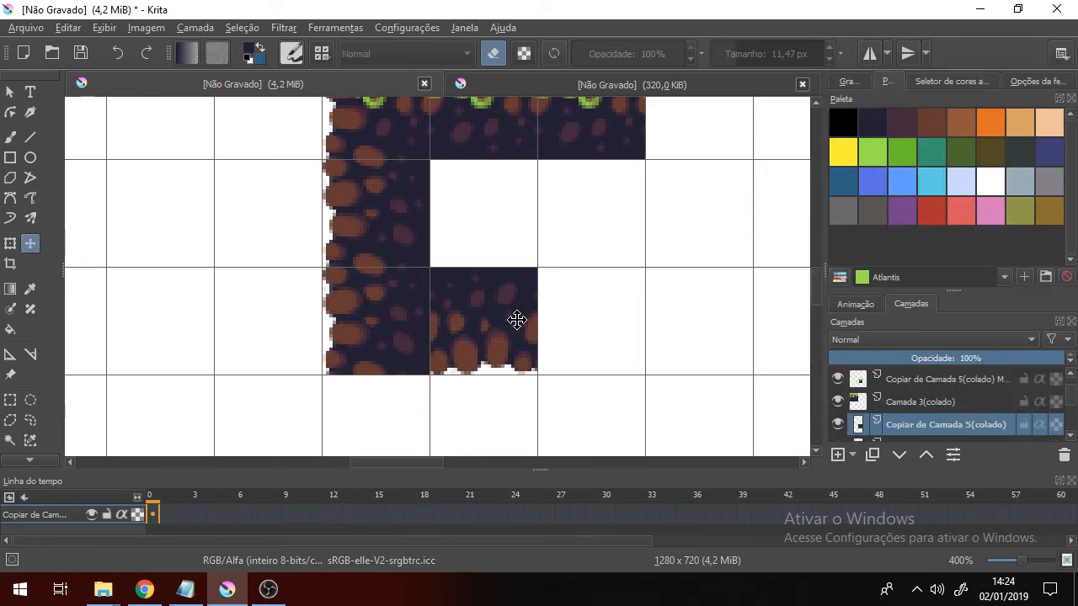
left_click_drag(512, 317, 408, 316)
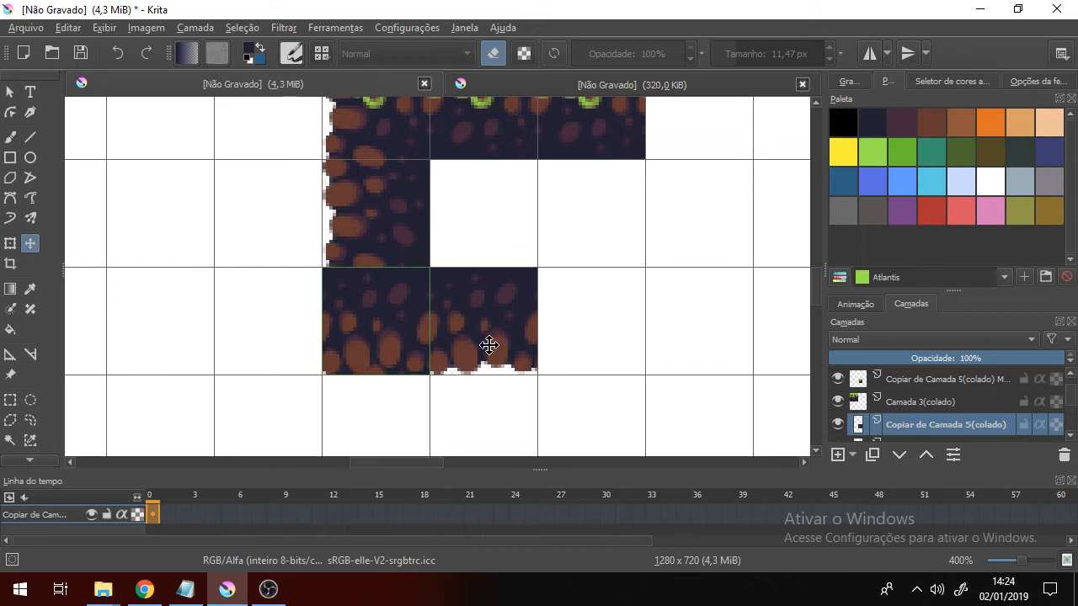
Erase the copied bottom edge diagonally along its left side to reveal the side stones of the corner tile.
left_click(10, 137)
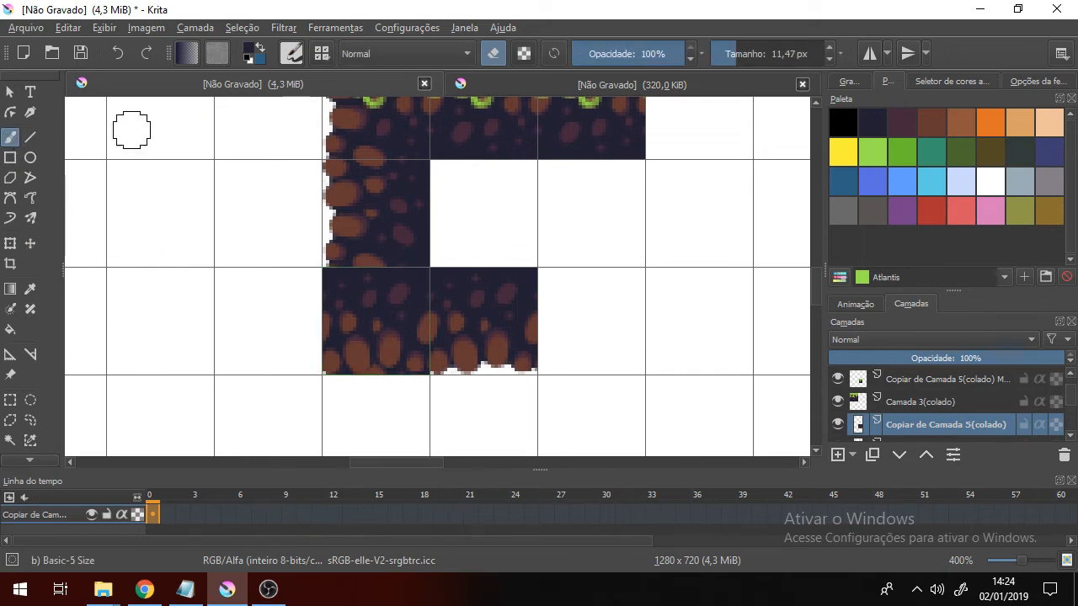
left_click_drag(323, 272, 332, 360)
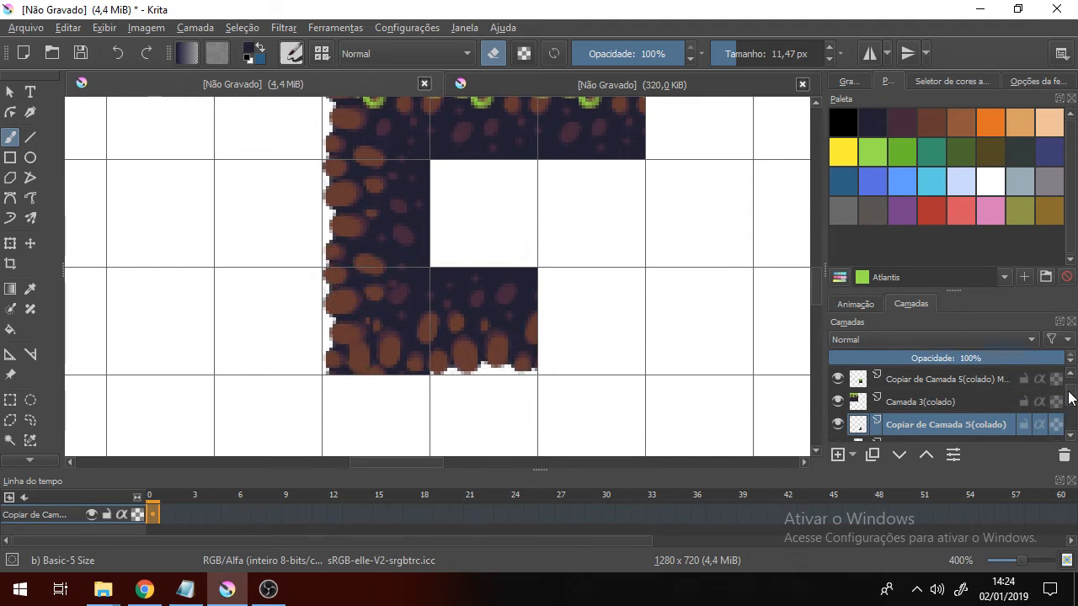
Toggle the visibility of the layers beneath the trimmed copy to identify the corner's side-edge layer, and select it.
scroll(1069, 398, "down", 1)
left_click(837, 425)
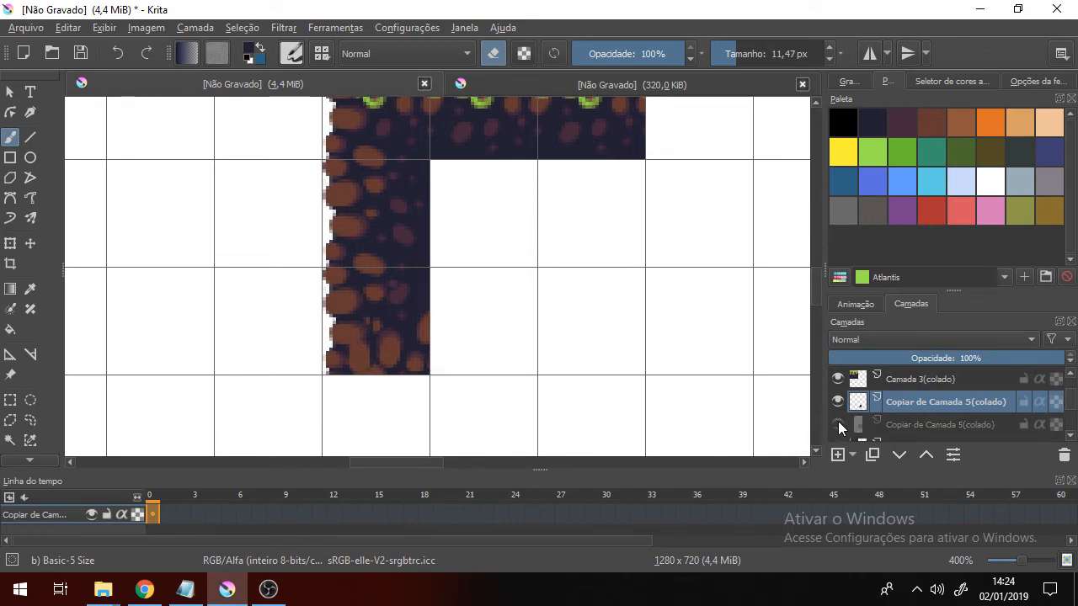
left_click(838, 425)
scroll(1068, 402, "down", 1)
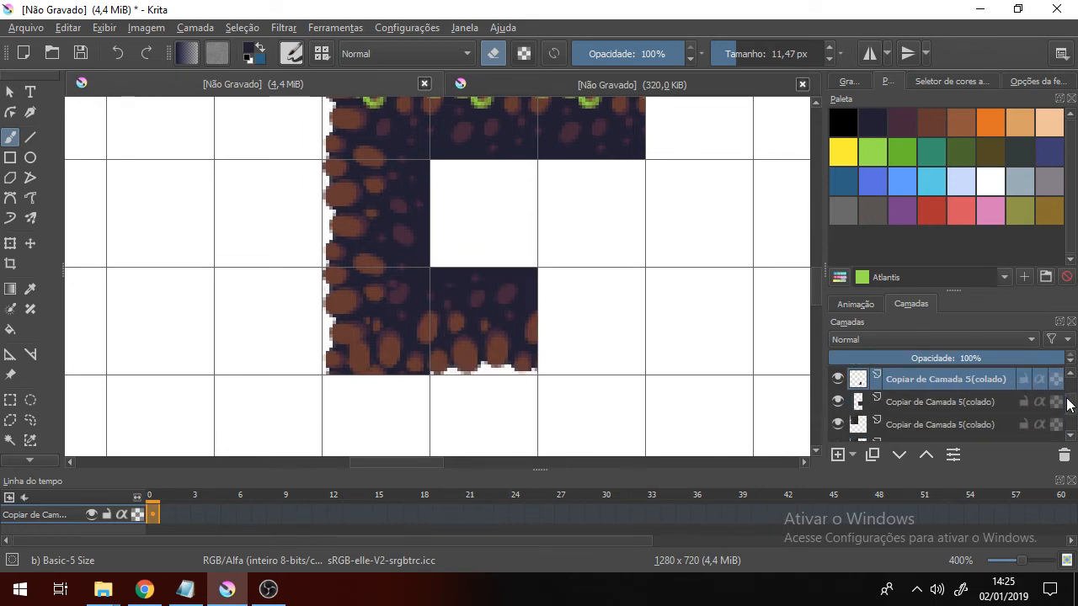
left_click(910, 419)
left_click(835, 425)
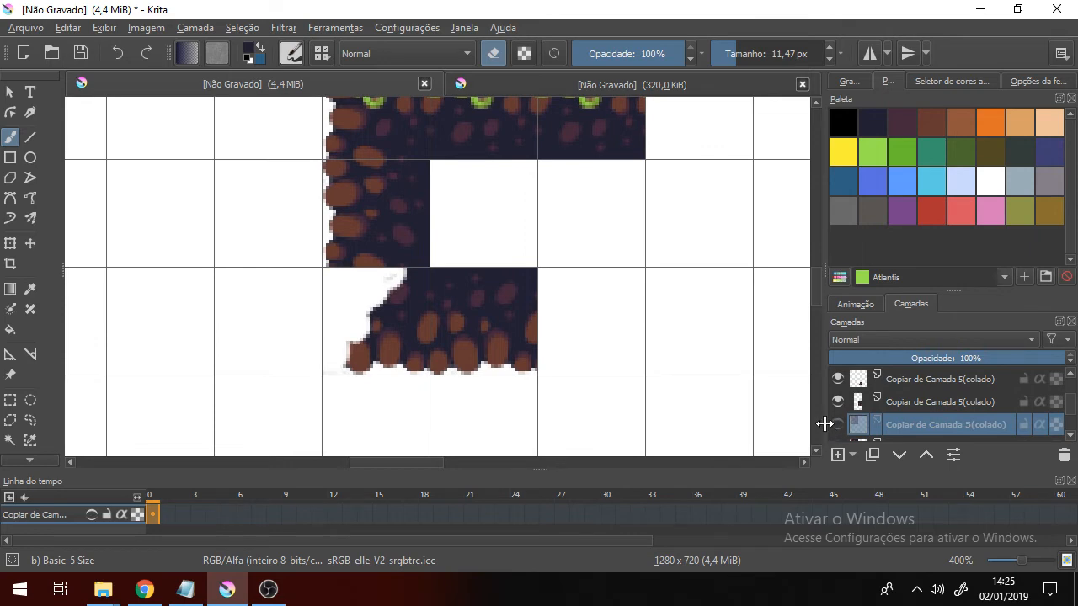
left_click(834, 424)
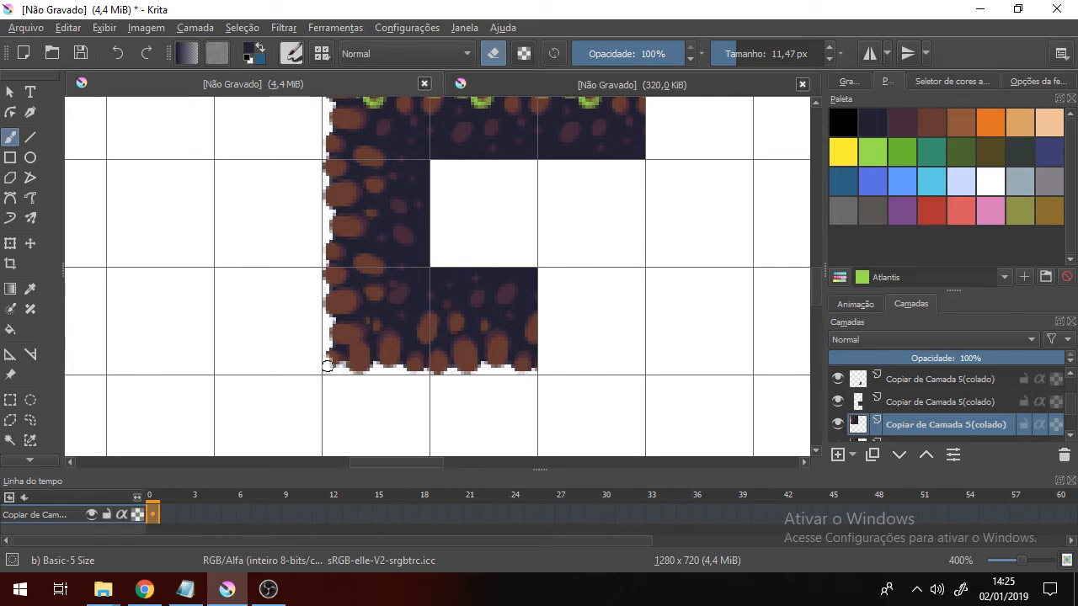
left_click_drag(327, 366, 347, 350)
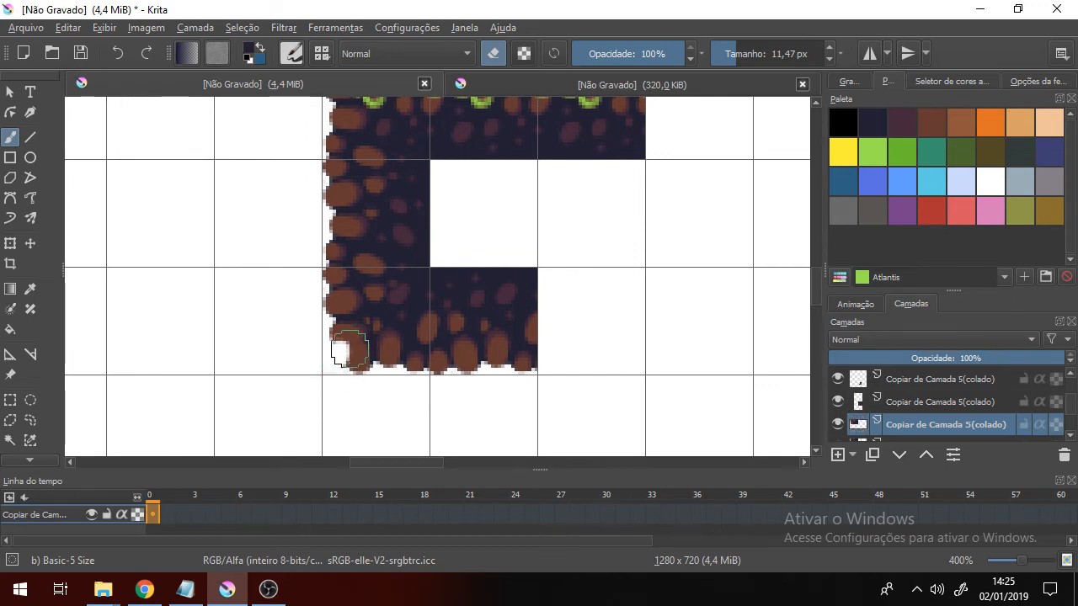
key("ctrl+z")
mouse_move(344, 352)
left_mouse_down()
mouse_move(327, 375)
mouse_move(367, 363)
mouse_move(382, 382)
mouse_move(430, 376)
mouse_move(347, 370)
mouse_move(375, 327)
left_mouse_up()
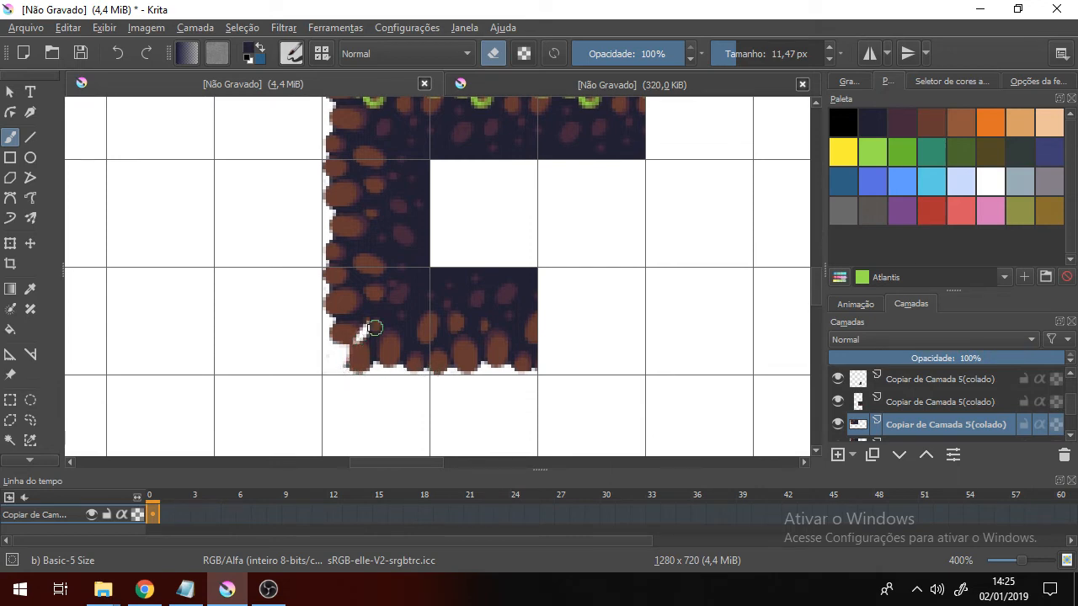
key("ctrl+z")
key("ctrl+z")
key("ctrl+z")
key("ctrl+z")
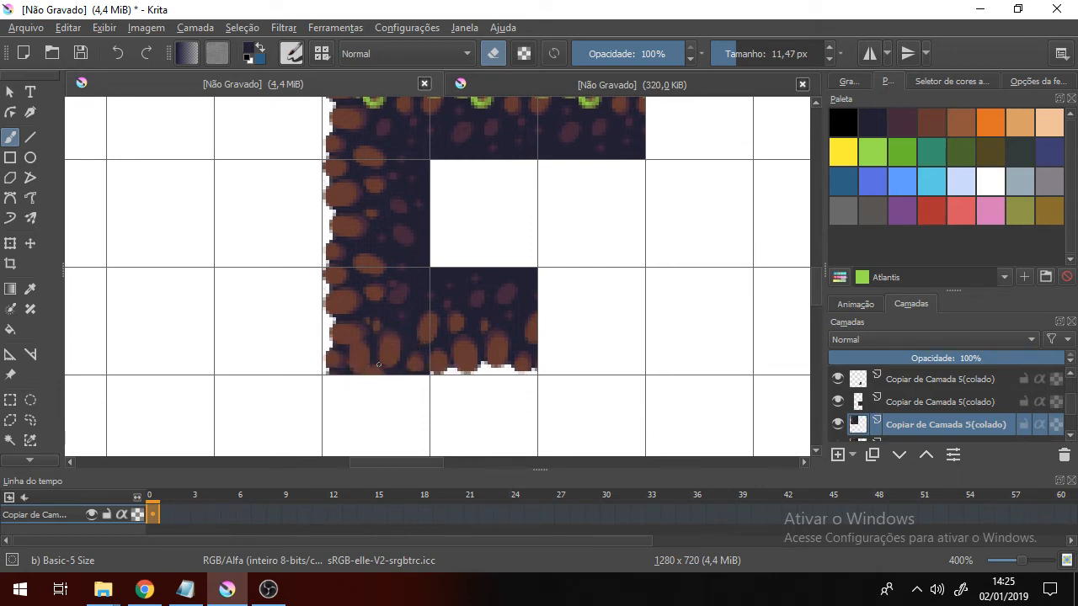
Erase the side-edge copy's excess along the bottom of the corner tile, following the outline of the bottom stones.
mouse_move(341, 367)
left_mouse_down()
mouse_move(339, 355)
mouse_move(321, 377)
left_mouse_up()
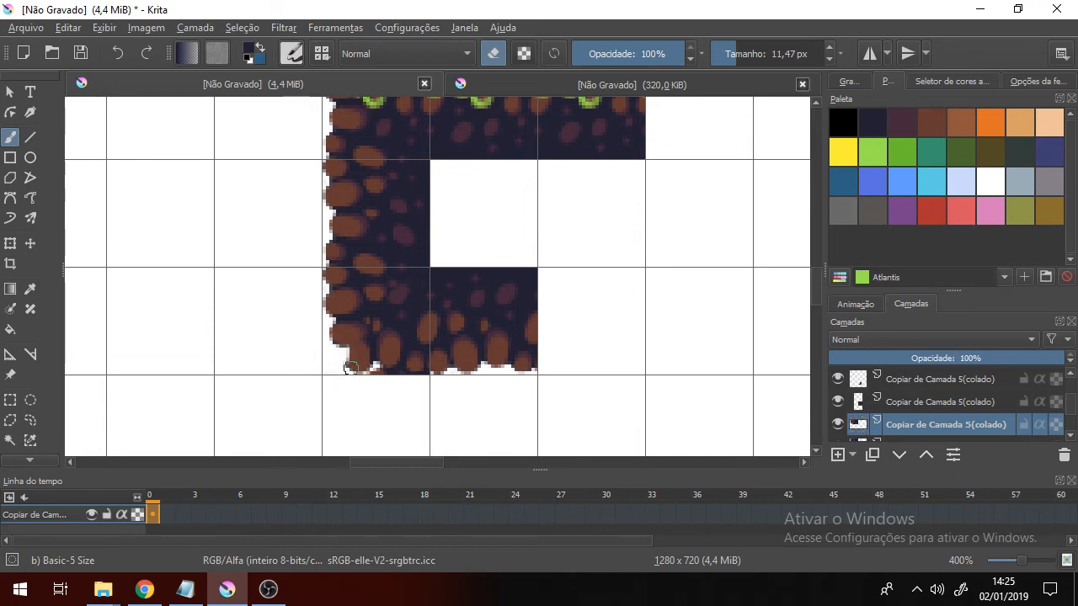
key("ctrl+z")
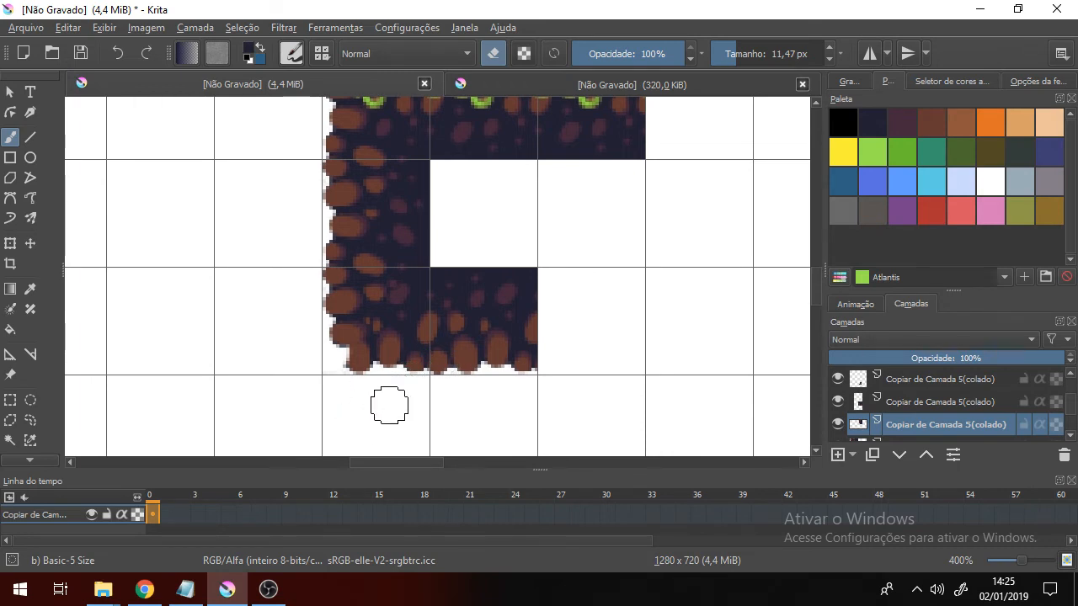
scroll(389, 406, "down", 1)
scroll(389, 406, "up", 2)
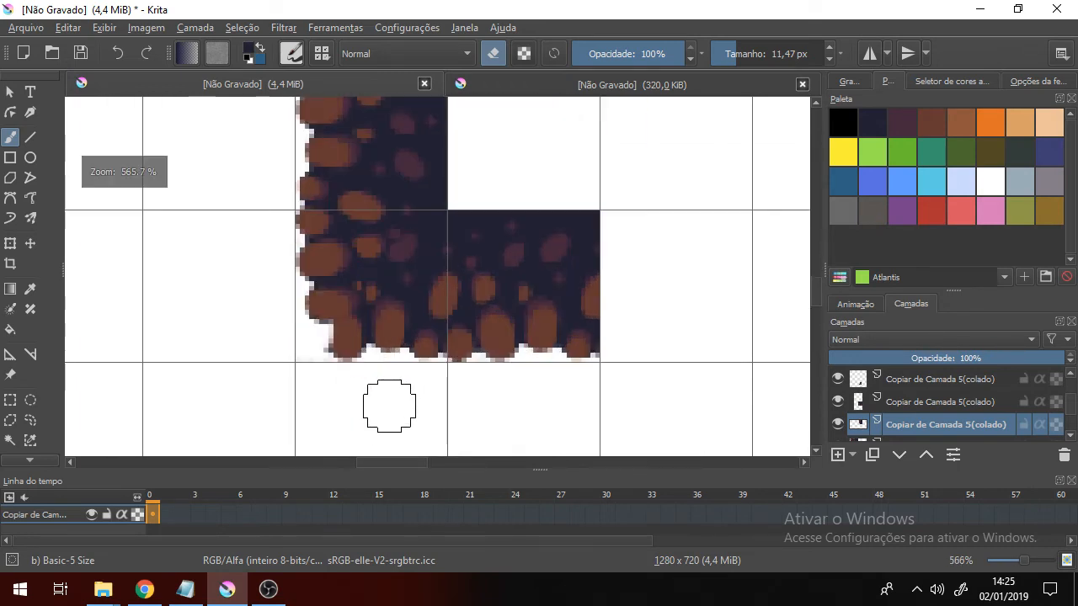
Move the trimmed bottom-edge copy down the stack, directly above the corner's side-edge layer, and check both layers' visibility.
left_click(838, 379)
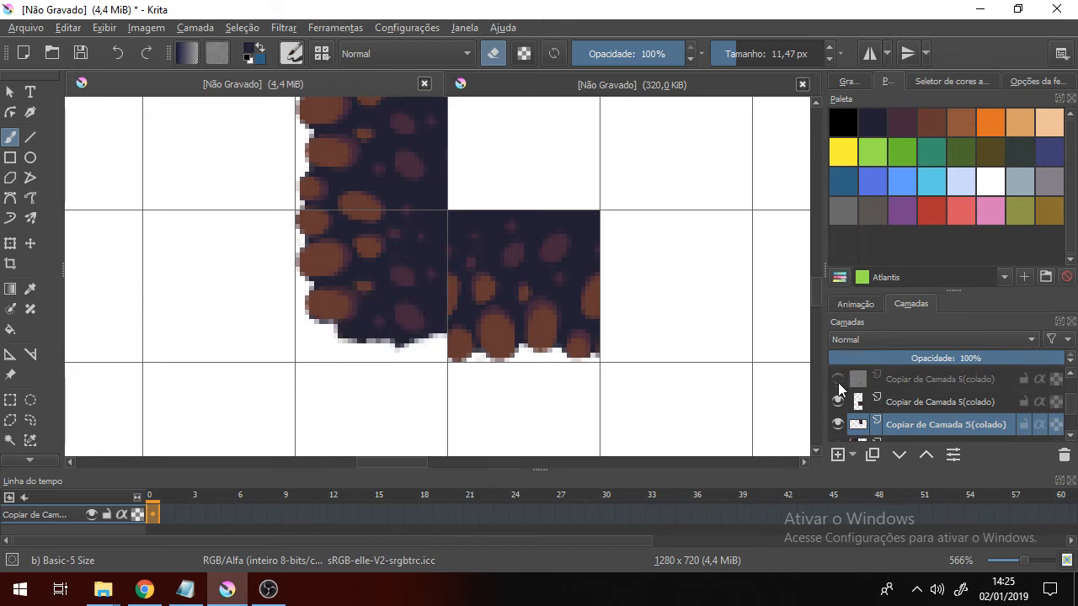
left_click(838, 379)
left_click_drag(909, 380, 919, 419)
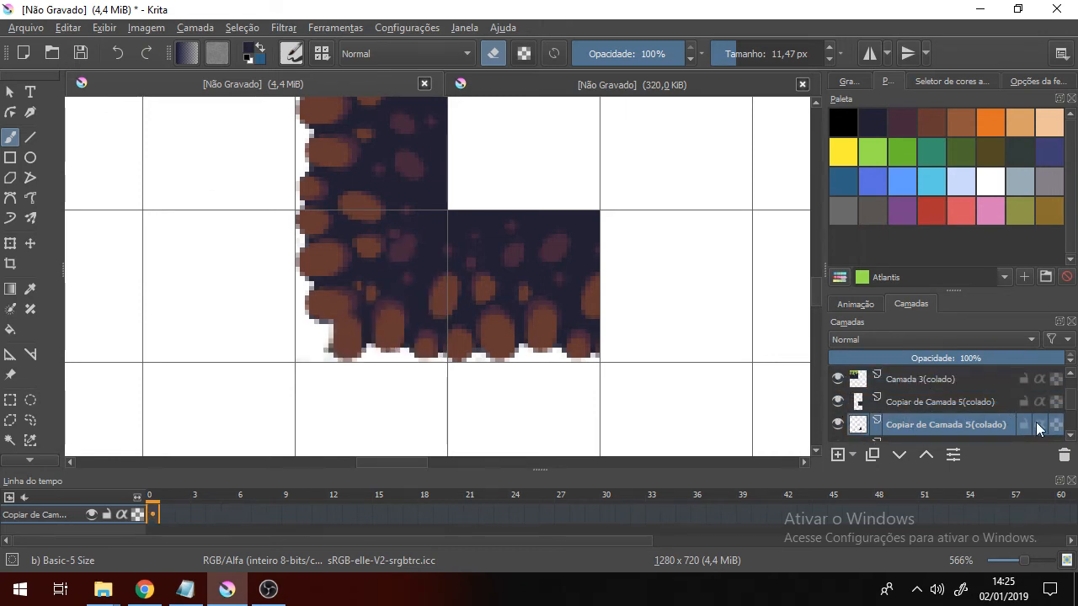
left_click_drag(1071, 409, 1071, 412)
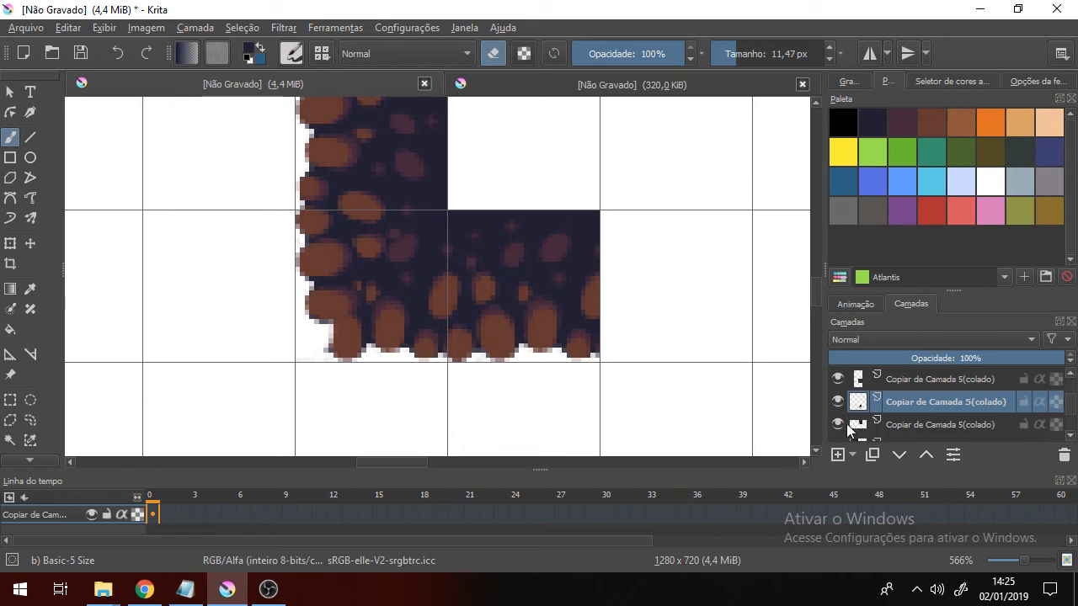
left_click(839, 423)
left_click(837, 424)
left_click(837, 404)
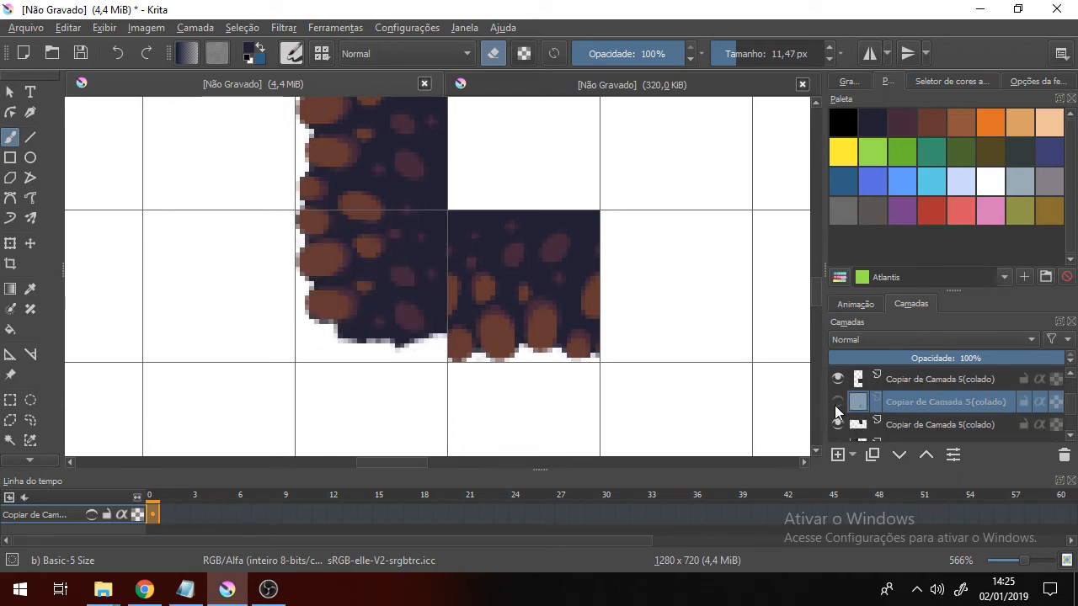
left_click(840, 403)
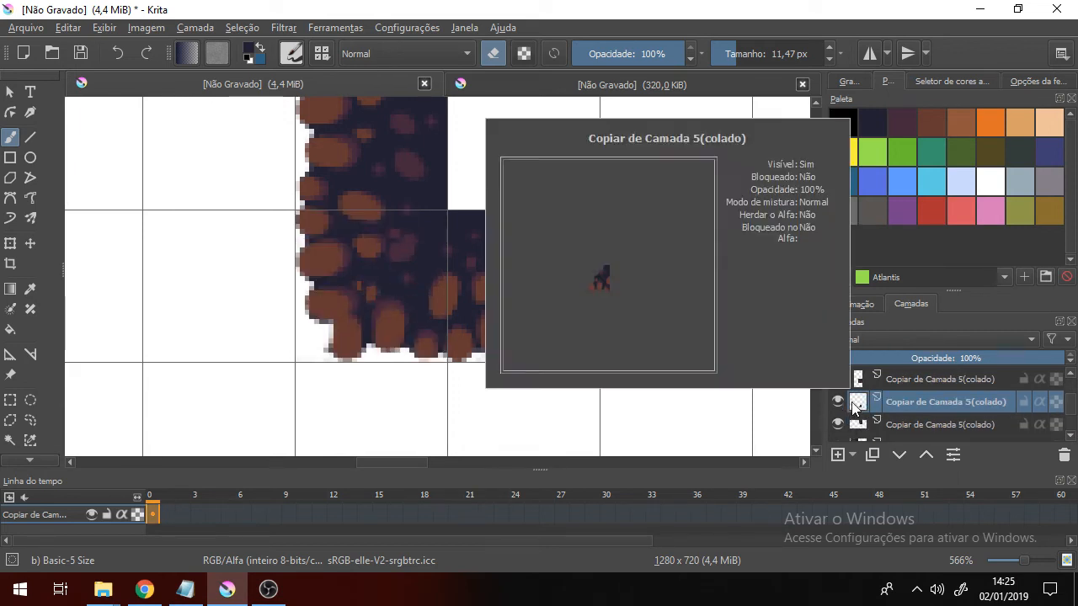
Merge the corner's trimmed bottom-edge and side-edge layers, and check the merged tile's visibility.
left_click(1002, 423)
right_click(968, 410)
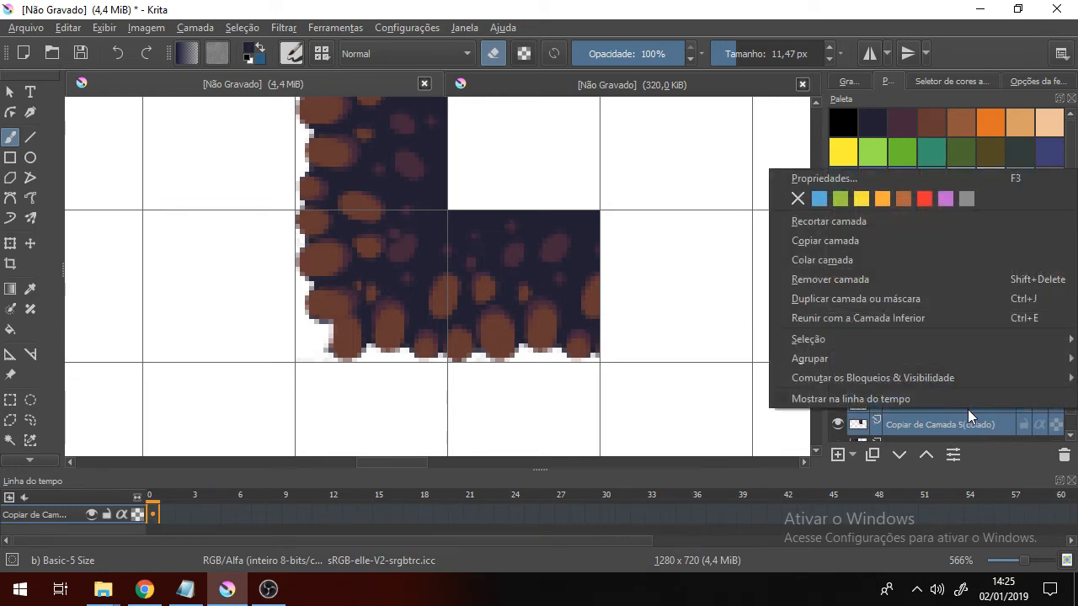
left_click(904, 317)
left_click(837, 383)
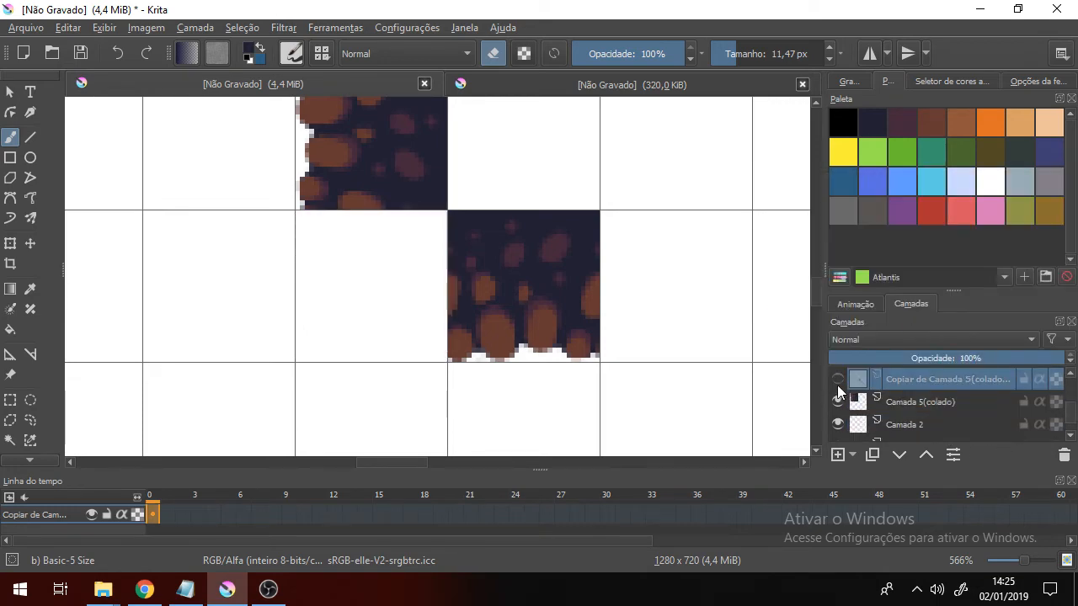
left_click(838, 385)
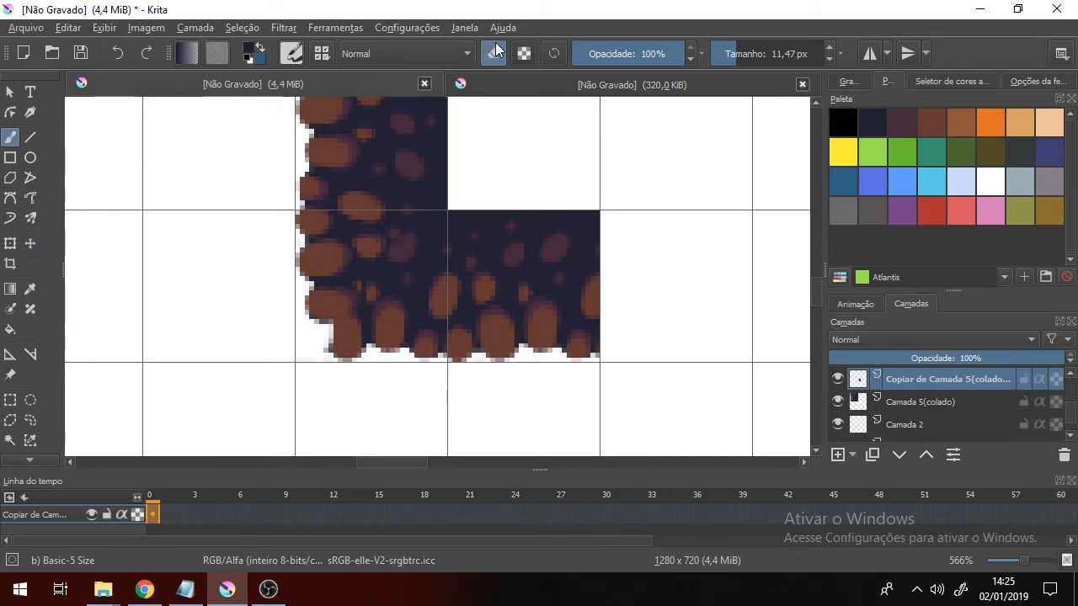
Retouch the corner with the brush, painting a dark gap between the overlapping stones and rounding out the lowest stone in brown.
left_click(415, 278, "ctrl")
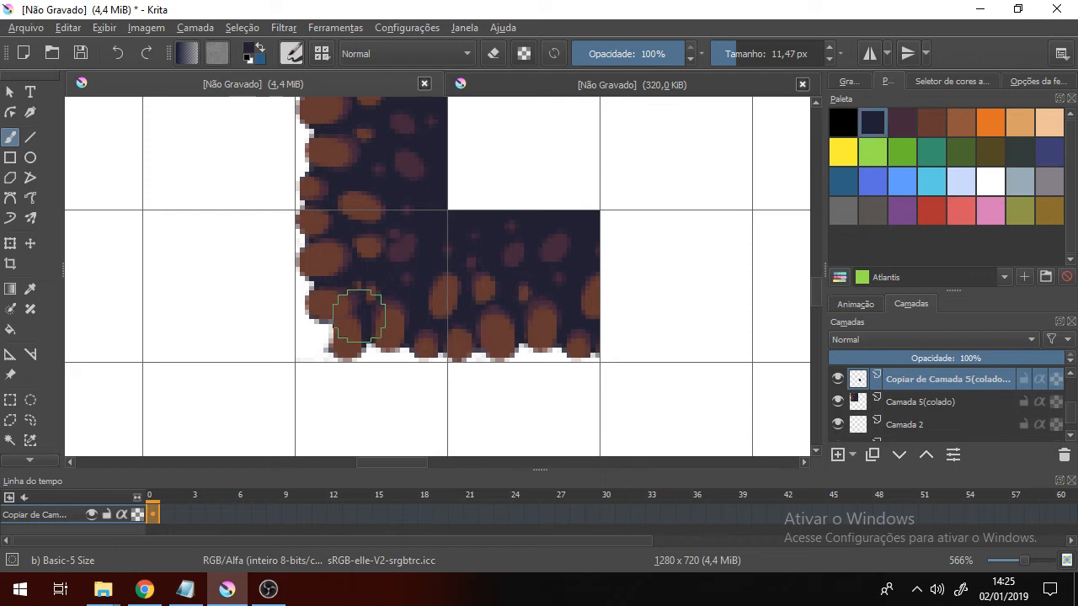
left_click_drag(358, 316, 352, 316)
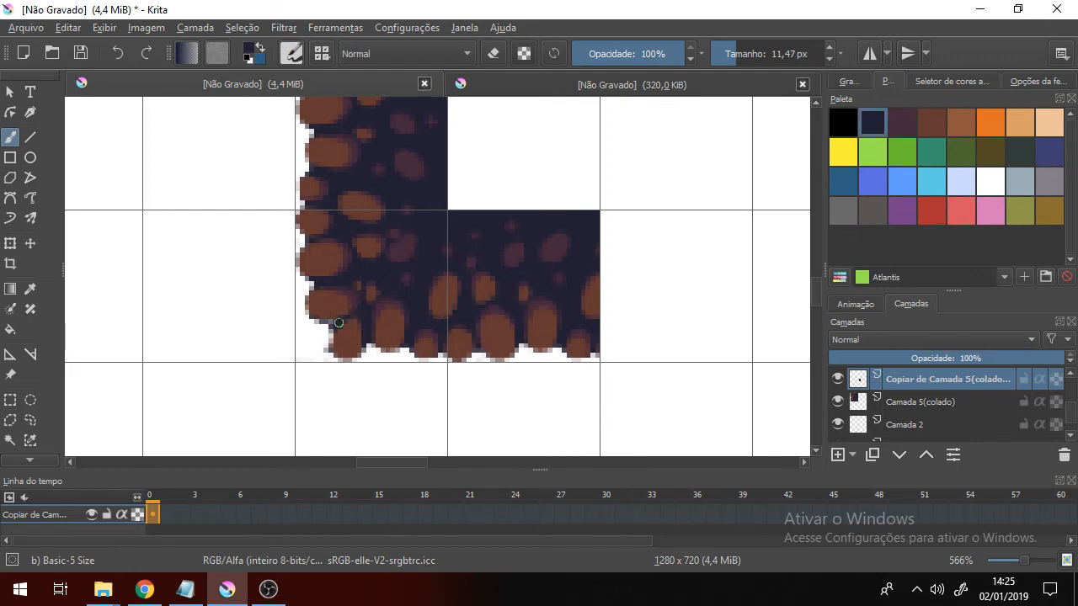
left_click(354, 331, "ctrl")
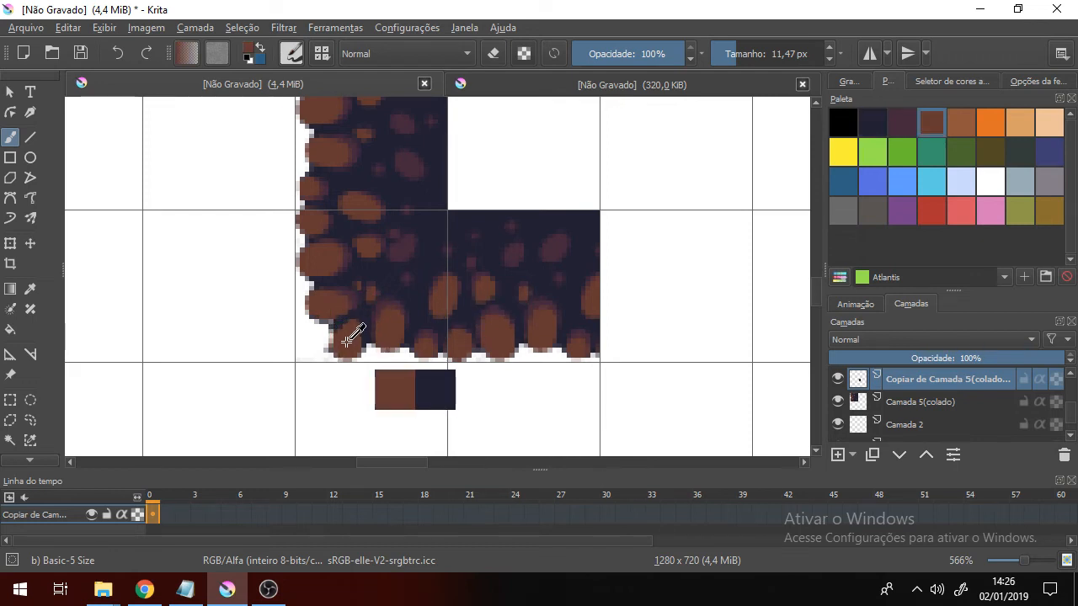
left_click_drag(343, 352, 334, 338)
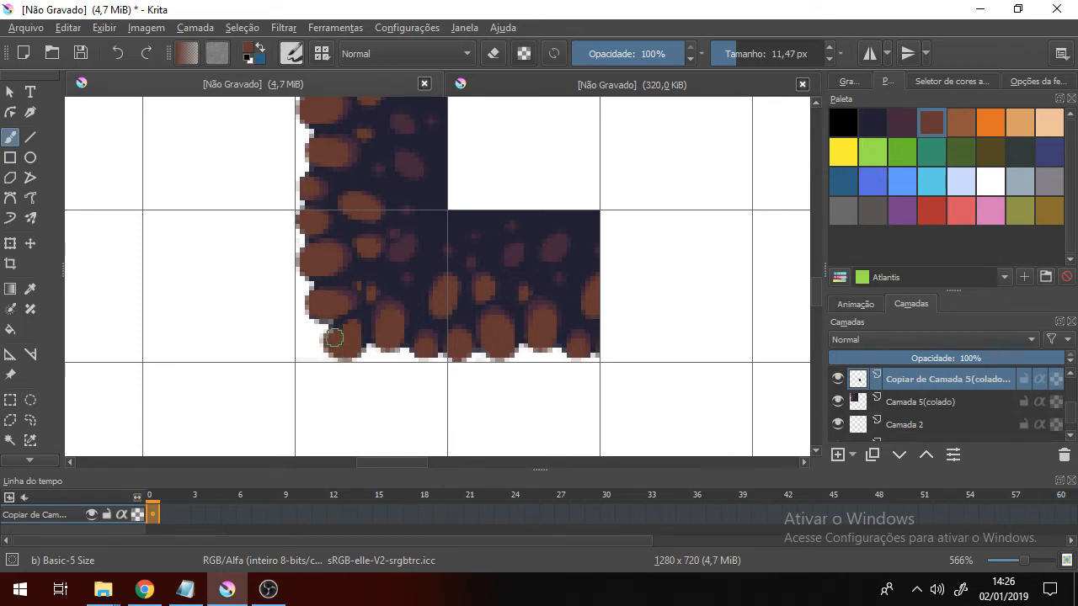
left_click(408, 240, "ctrl")
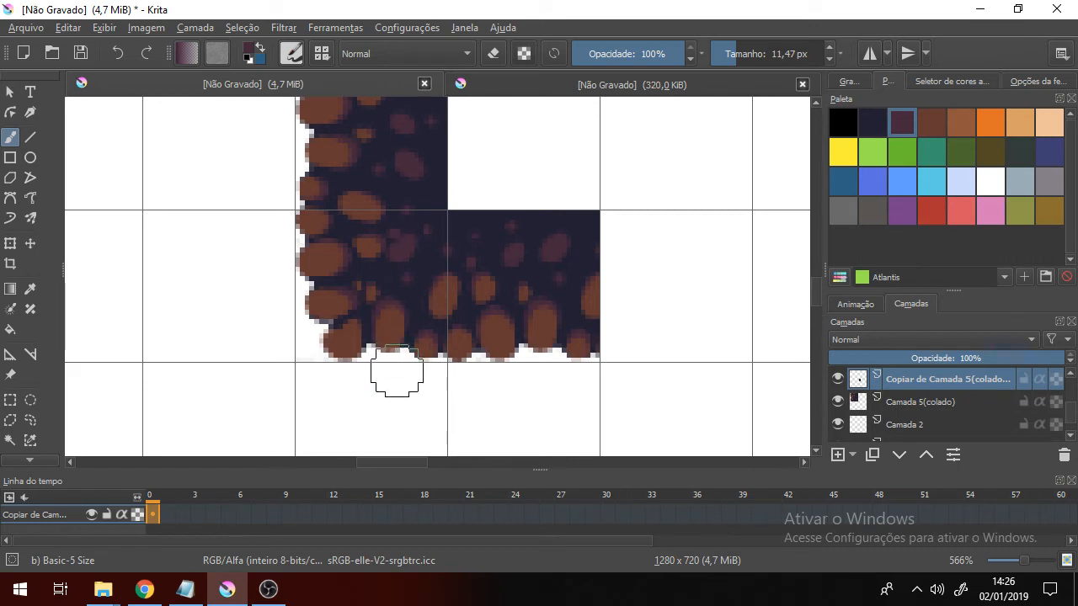
scroll(375, 299, "down", 4)
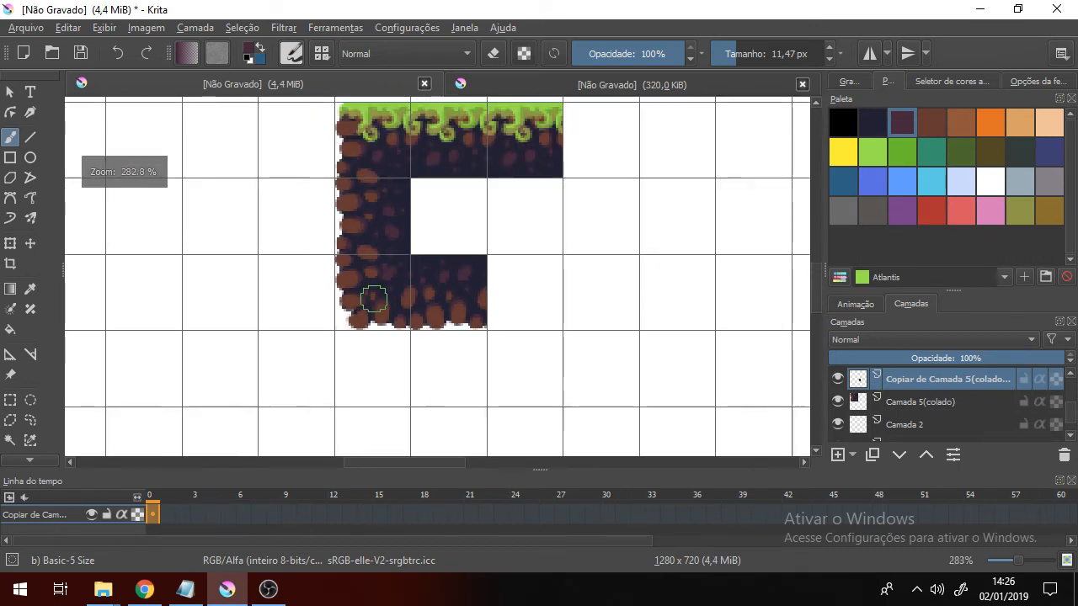
left_click_drag(430, 369, 413, 379)
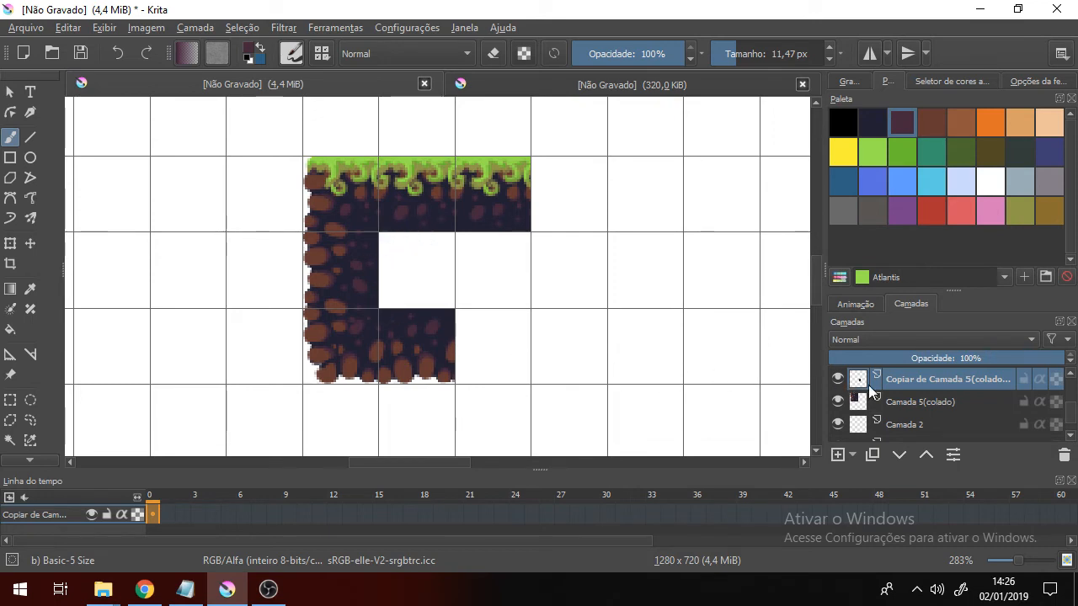
Add a new layer above Camada 2 and make a rectangular selection of the empty centre tile.
left_click(837, 424)
left_click(948, 425)
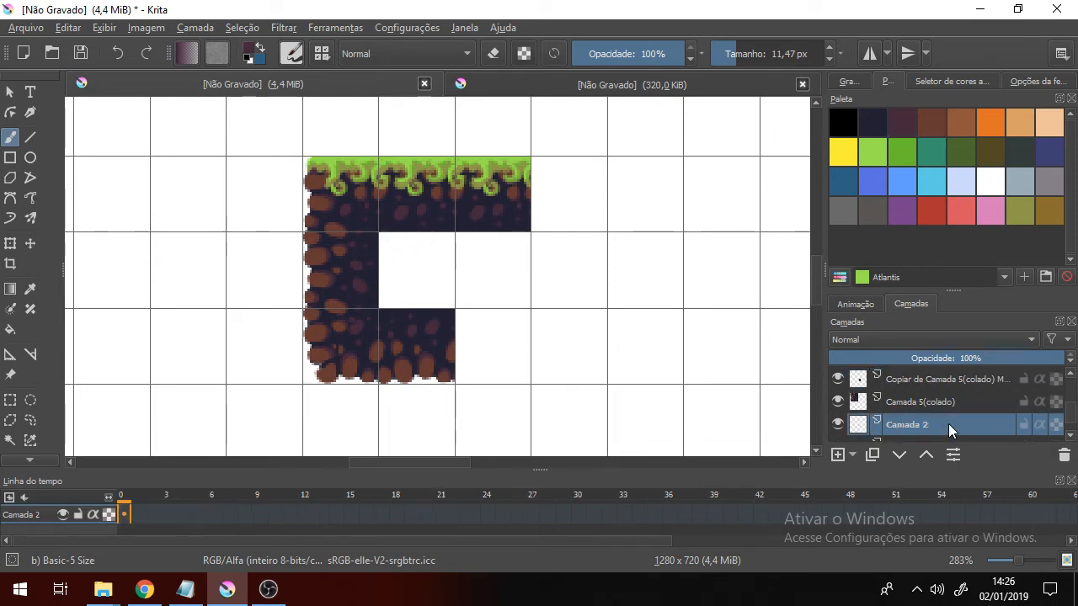
left_click(10, 399)
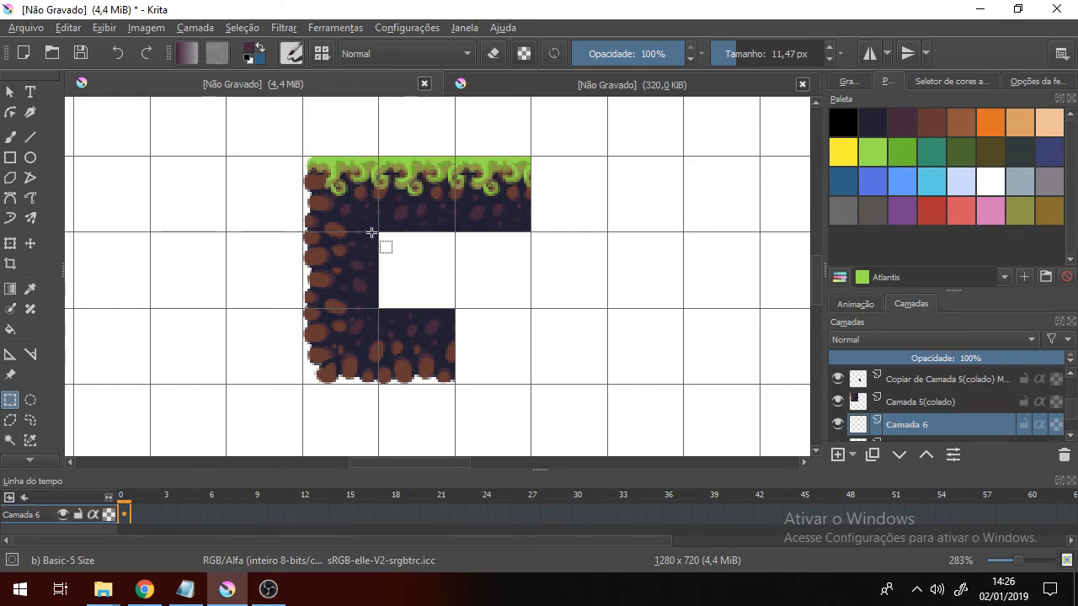
left_click_drag(378, 232, 455, 308)
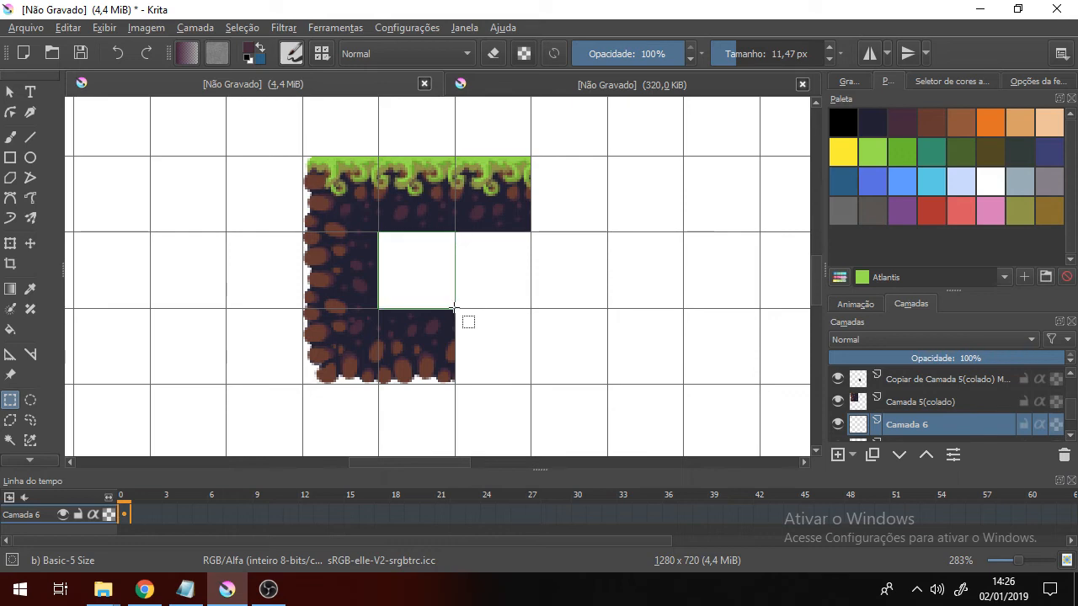
scroll(431, 304, "up", 2, "ctrl")
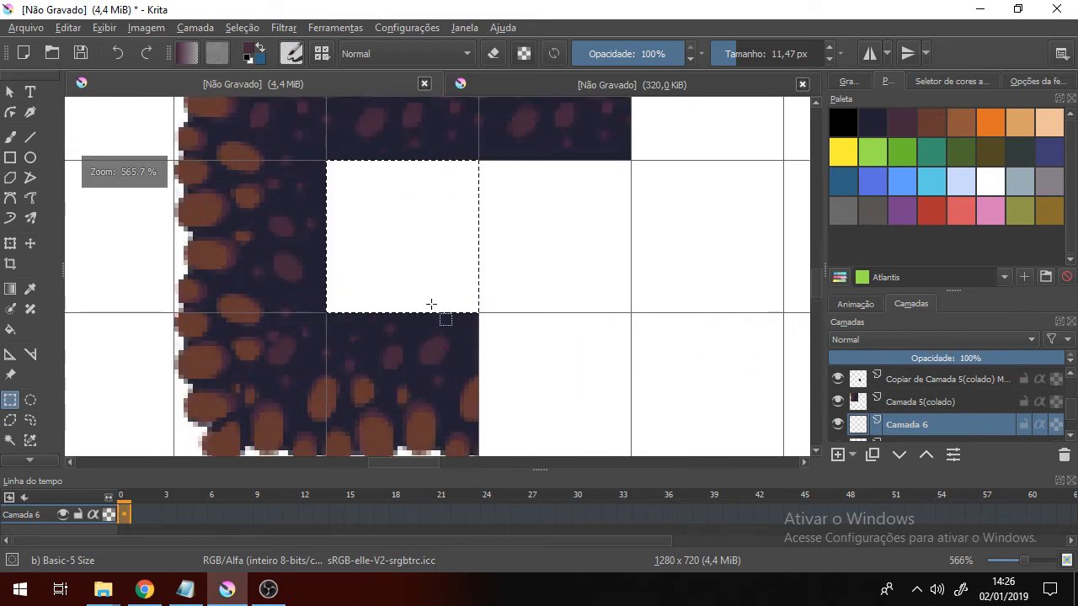
Fill the selected centre tile with the dark Valhalla palette colour and clear the selection.
left_click(24, 329)
left_click(874, 122)
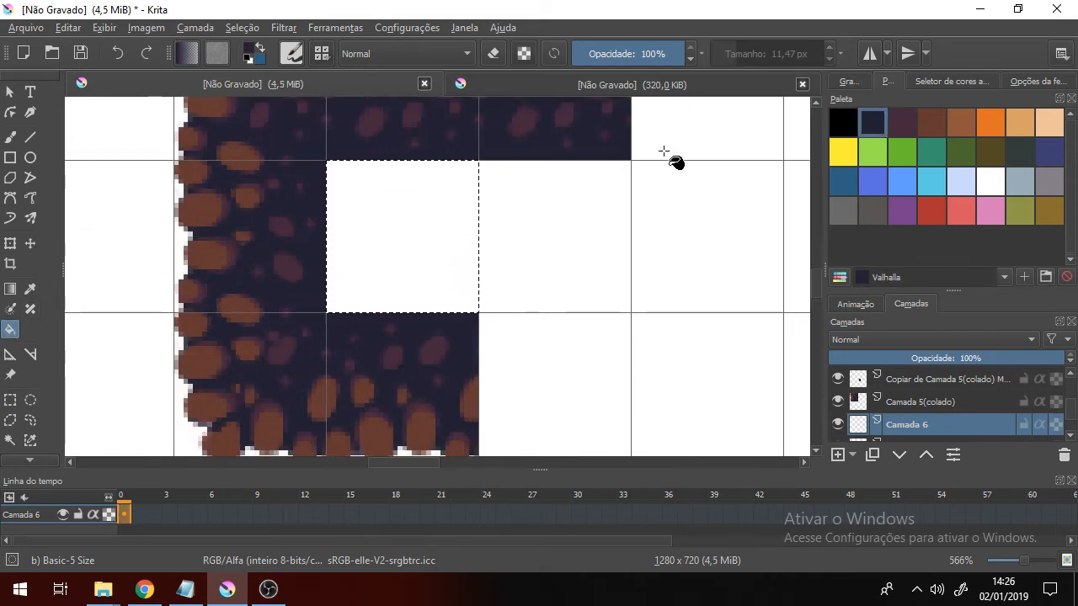
left_click(420, 242)
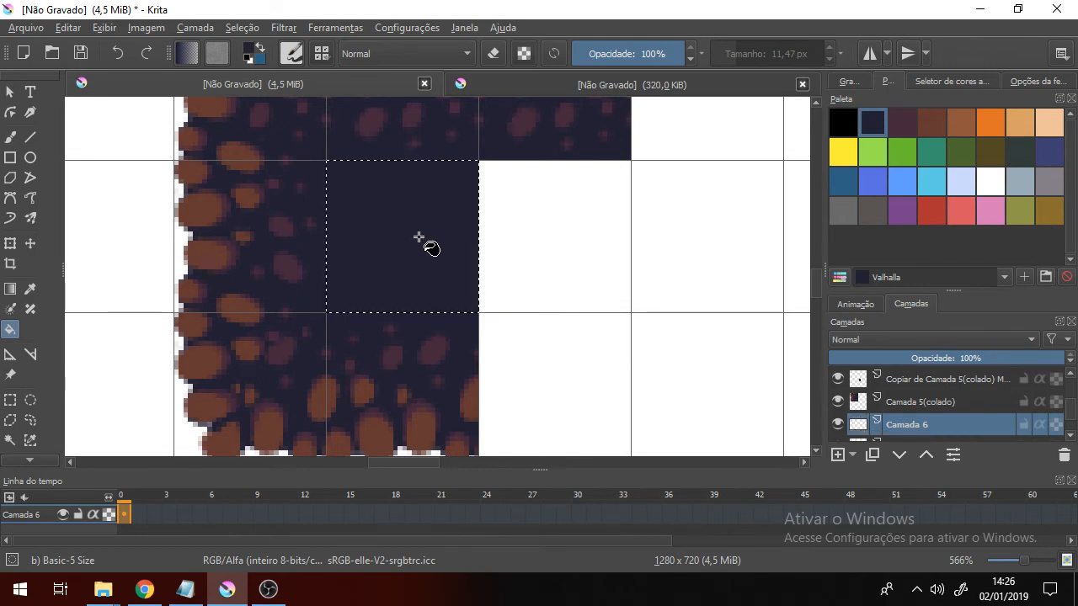
key("ctrl+shift+a")
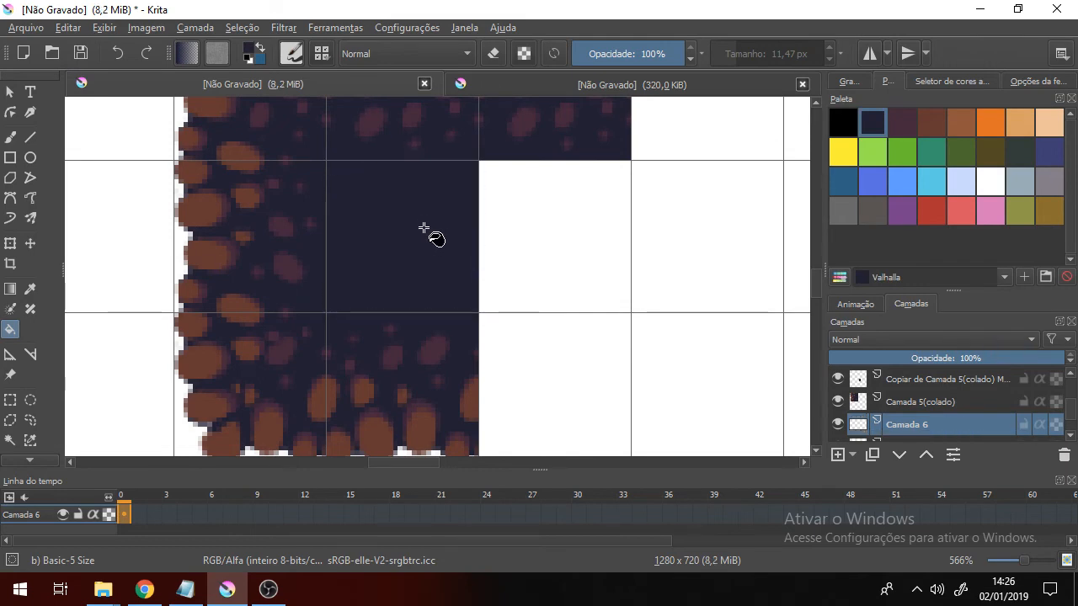
scroll(426, 242, "down", 5)
left_click_drag(449, 219, 441, 281)
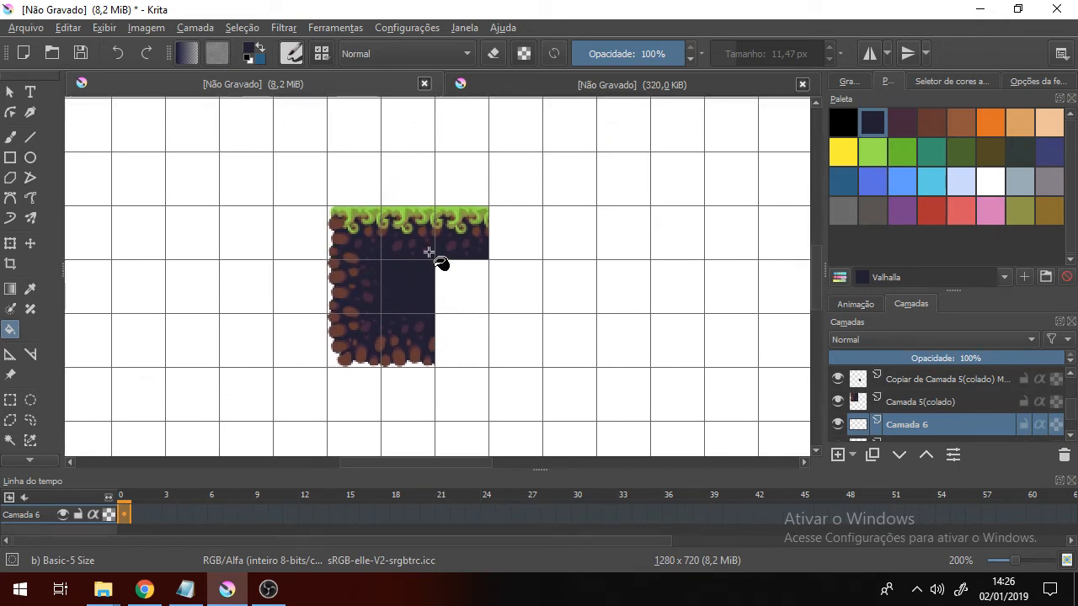
scroll(441, 260, "up", 1)
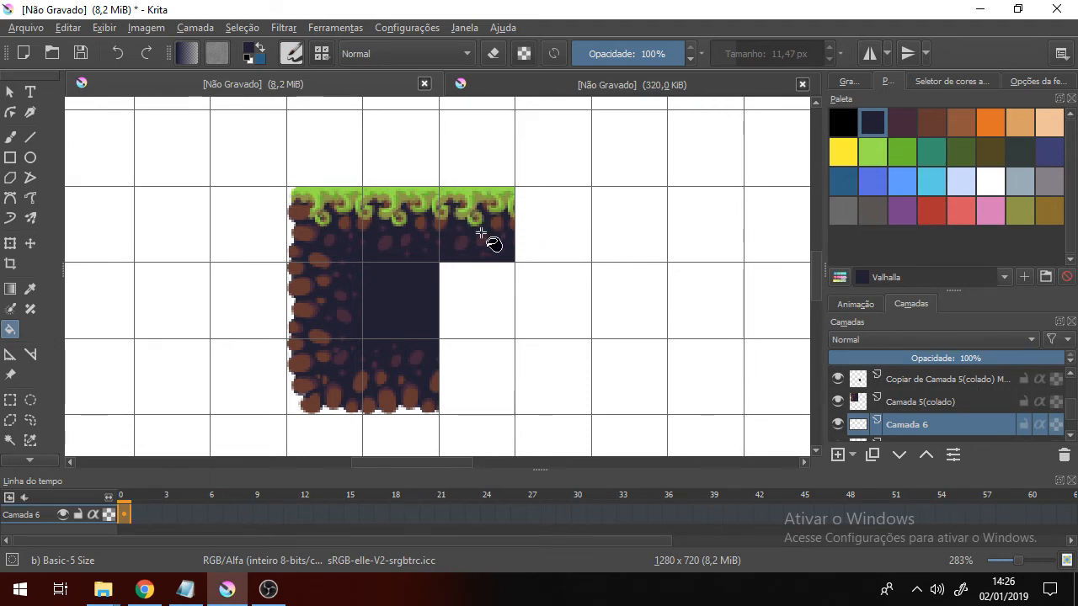
Identify the layer of the extra third grass tile by toggling layer visibility, and delete that layer.
scroll(946, 398, "up", 1)
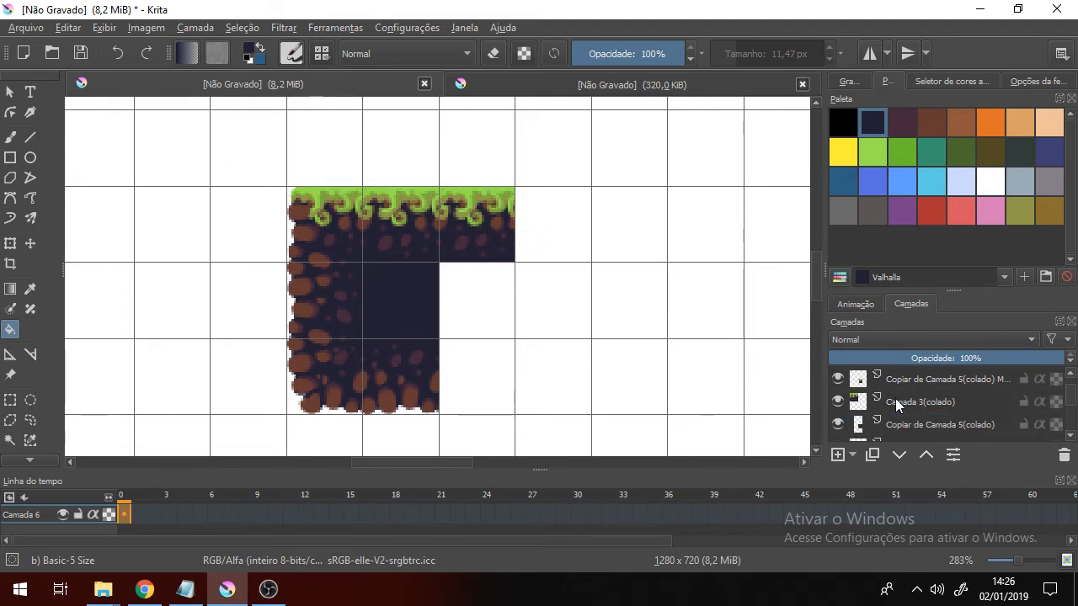
left_click(835, 400)
left_click(835, 401)
left_click(835, 381)
left_click(834, 381)
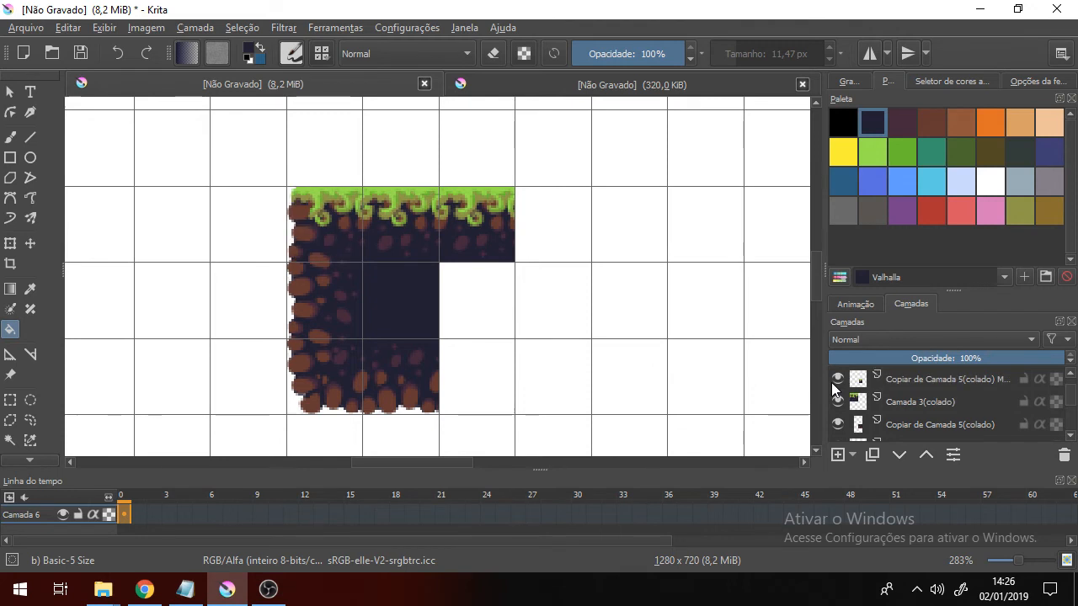
left_click(837, 426)
left_click(838, 426)
scroll(849, 425, "up", 1)
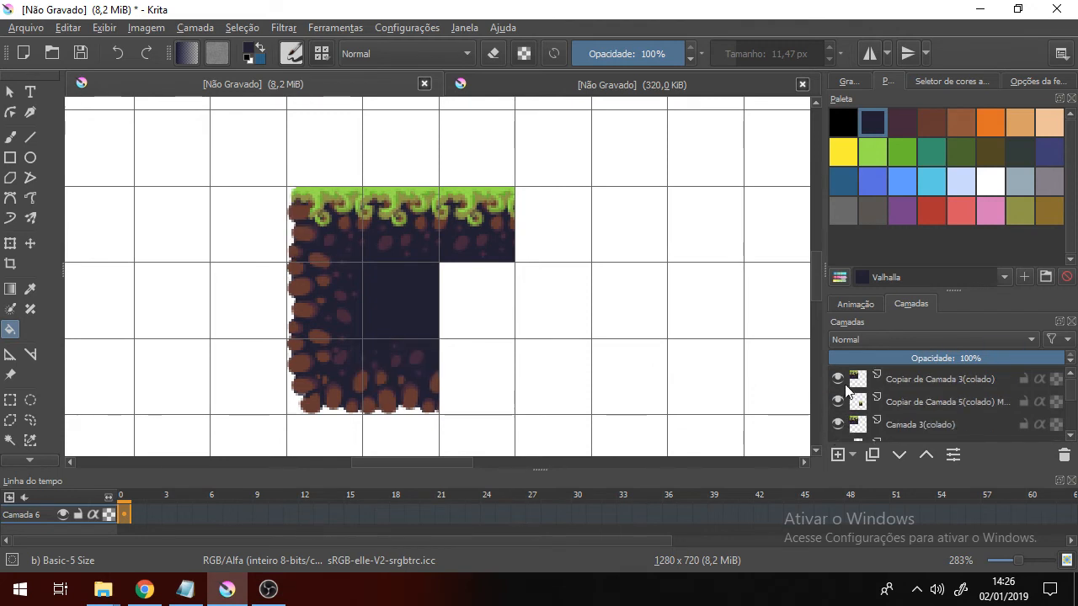
left_click(839, 380)
left_click(839, 380)
left_click(917, 382)
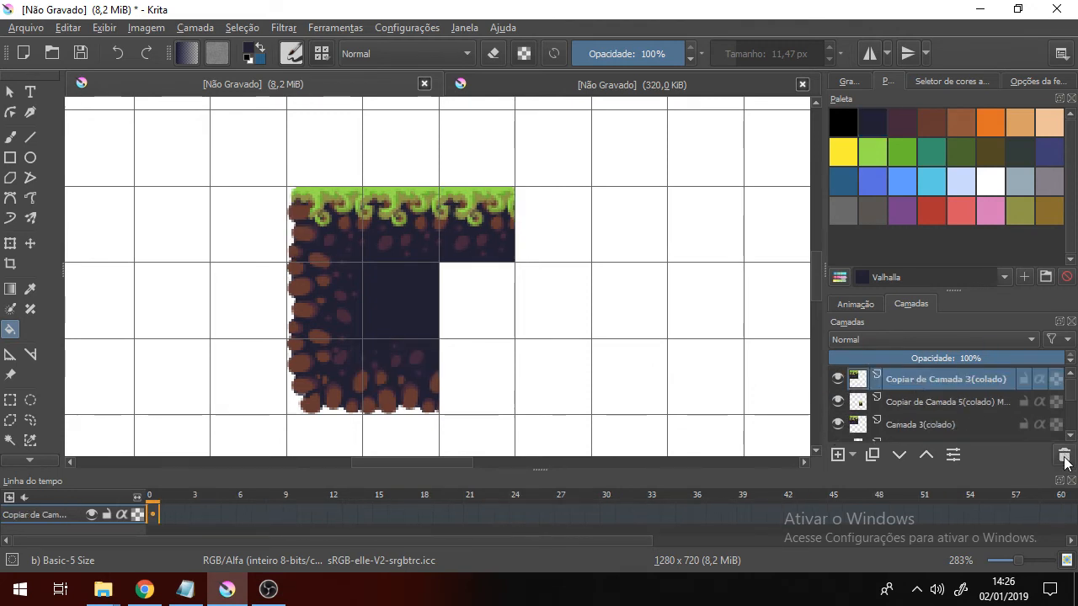
left_click(1064, 457)
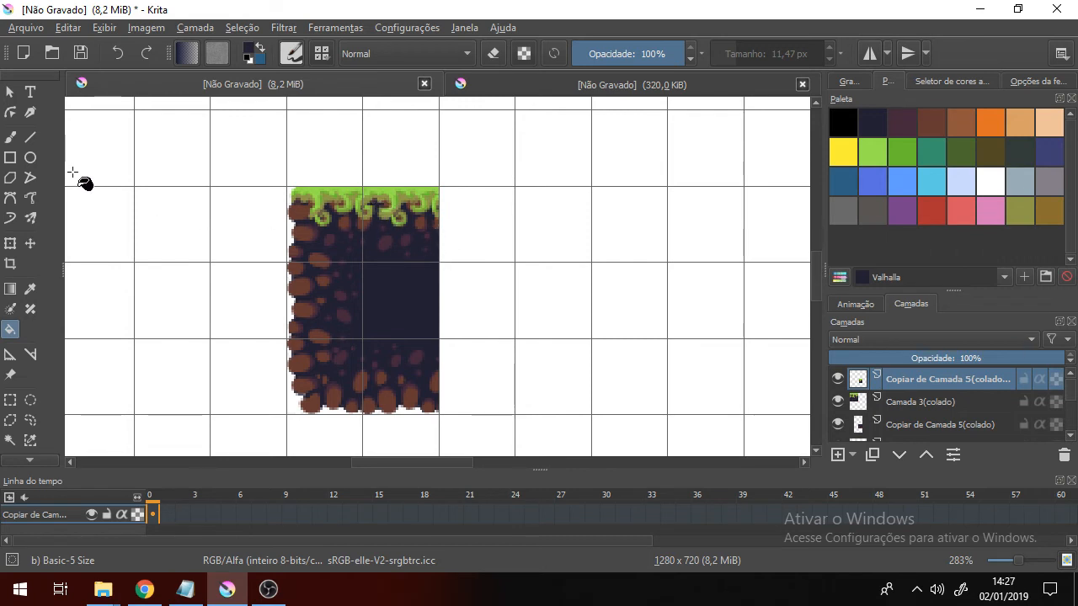
Find the grass corner tile's layer by toggling layer visibility, and duplicate it.
left_click(11, 91)
left_click(838, 402)
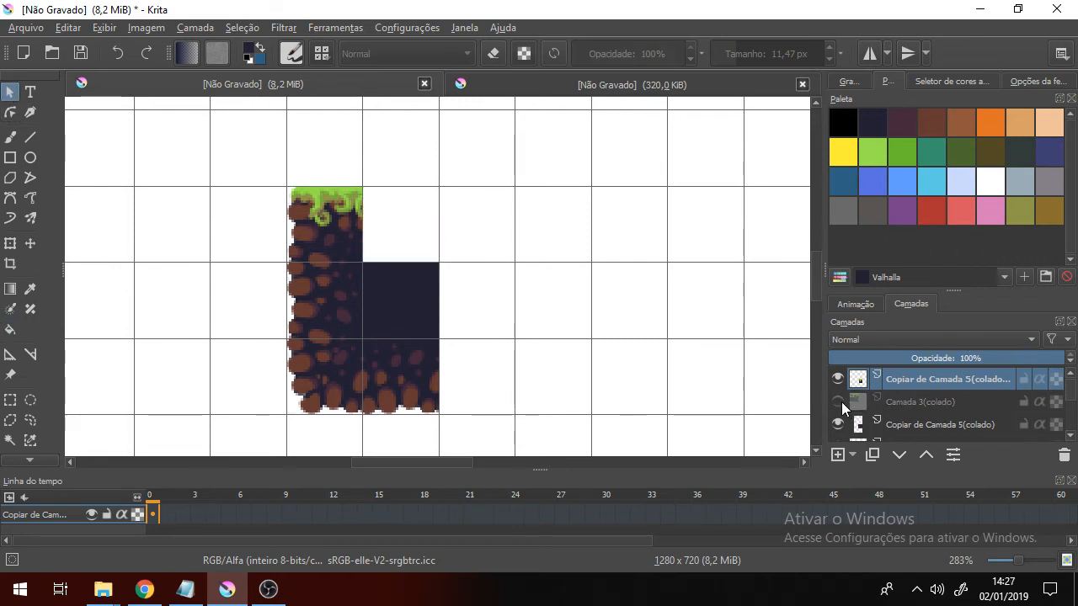
left_click(838, 402)
left_click(838, 424)
left_click(838, 424)
left_click(838, 379)
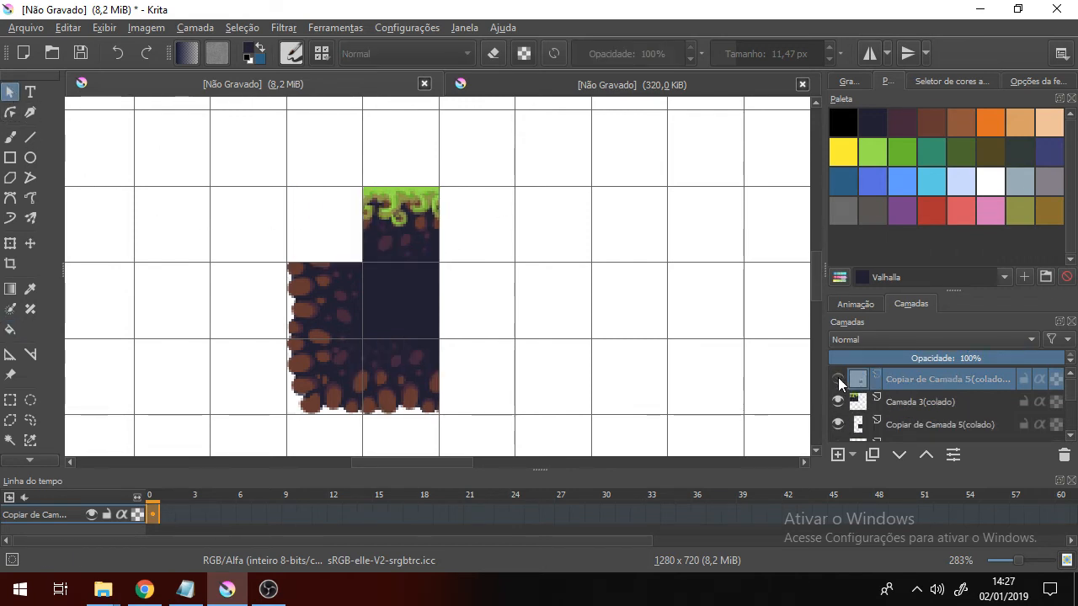
left_click(838, 379)
right_click(915, 377)
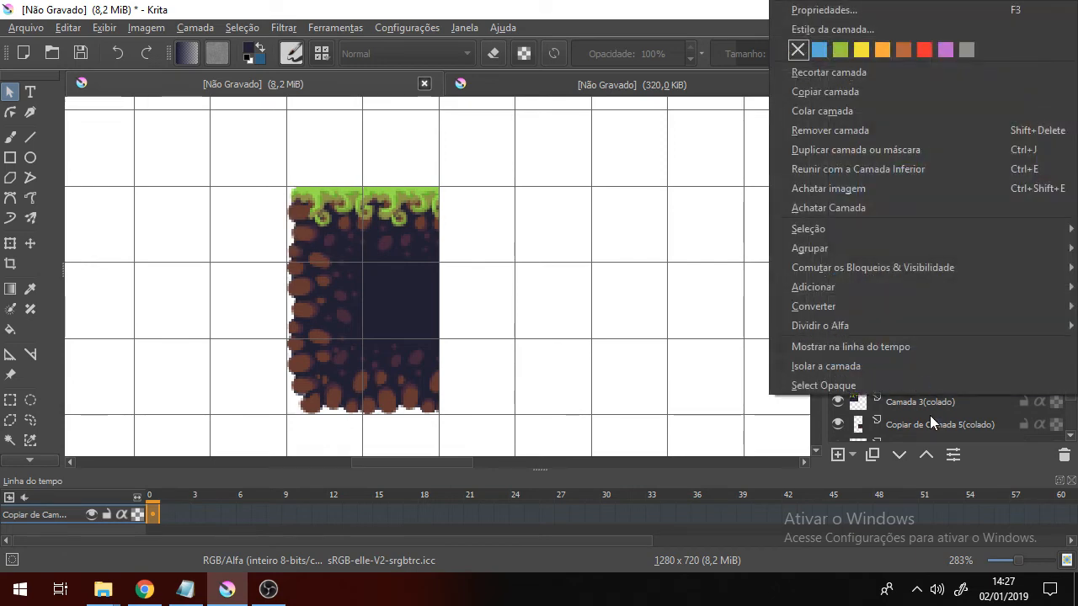
mouse_move(893, 263)
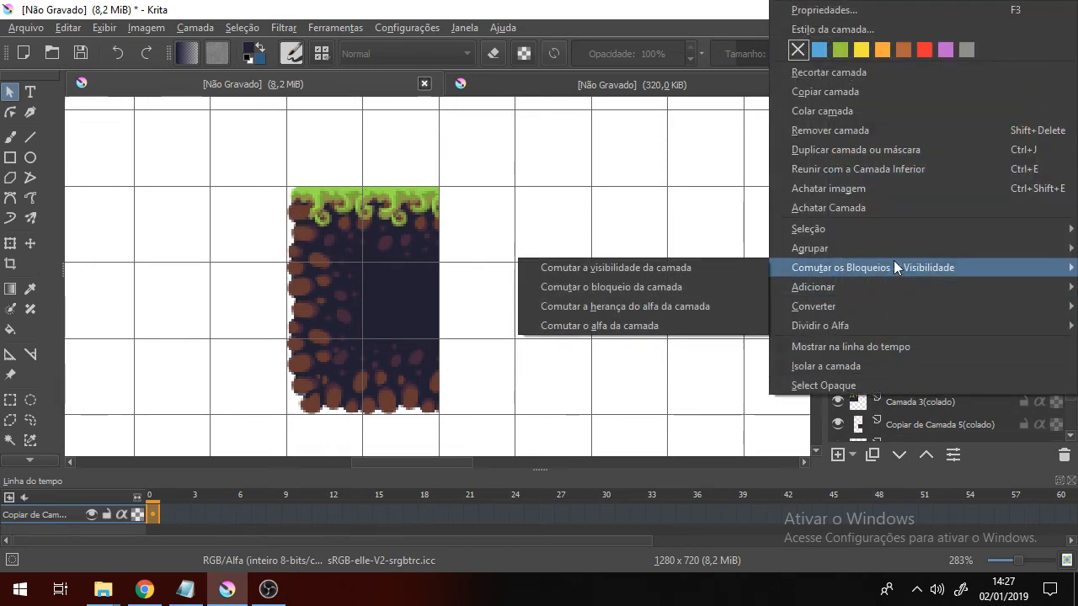
left_click(874, 150)
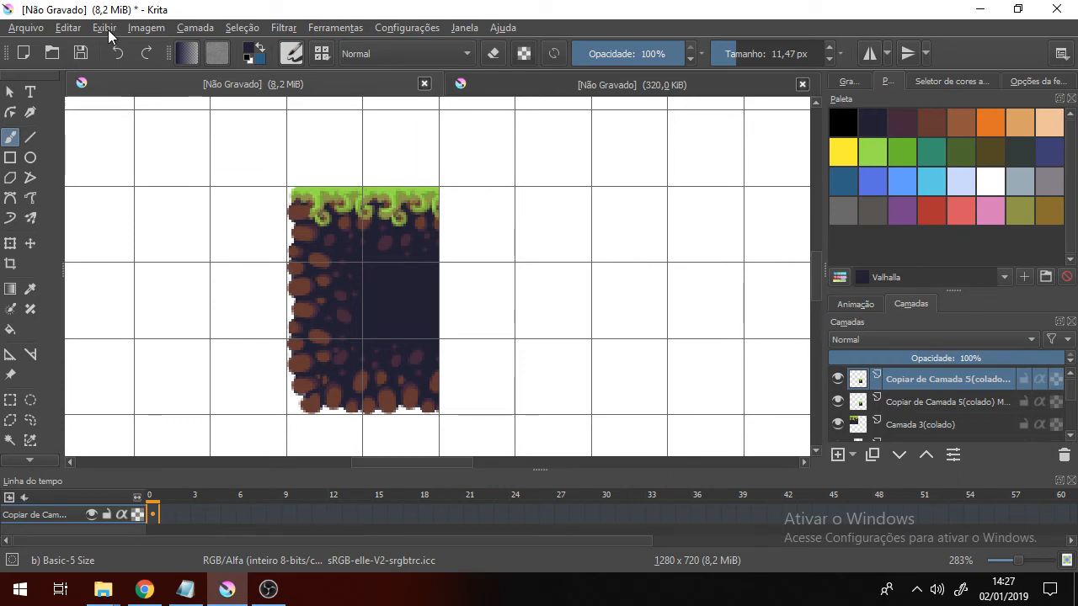
Mirror the duplicated grass corner horizontally and move it to the right end of the grass row, aligned with the grid.
left_click(182, 34)
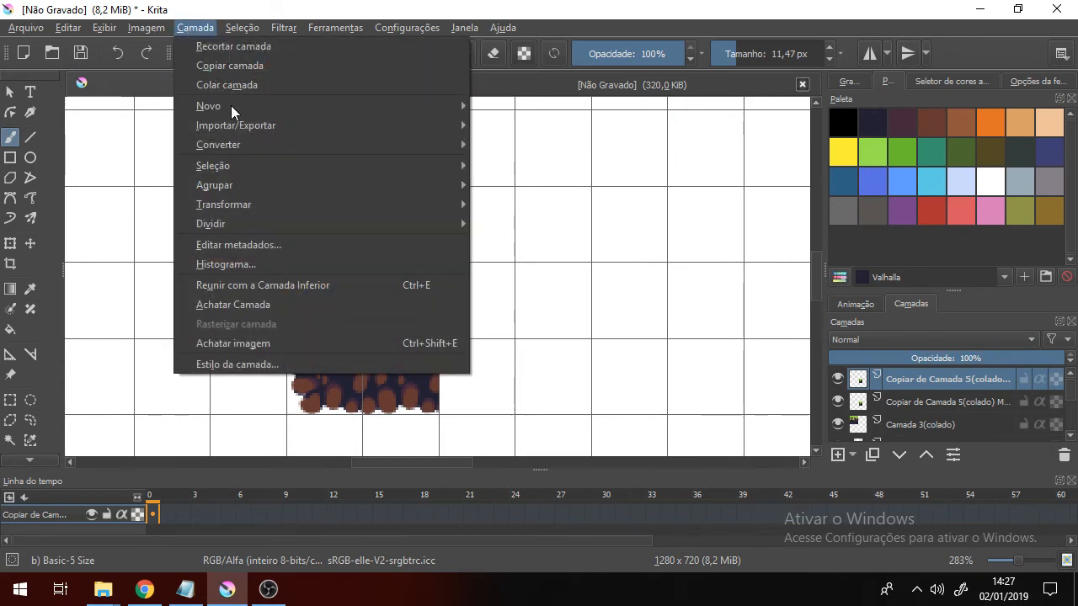
mouse_move(386, 202)
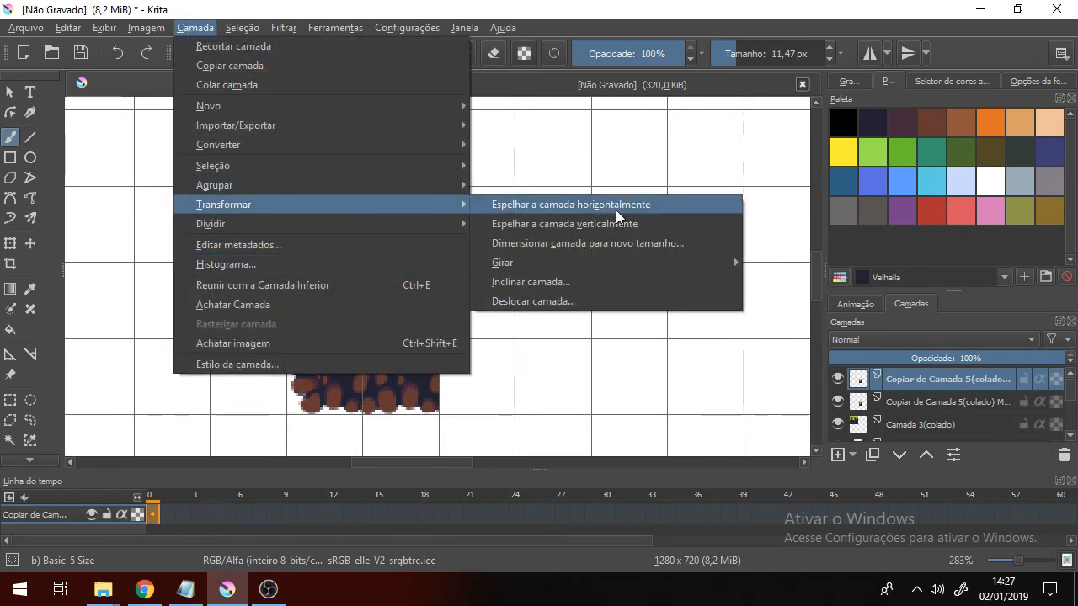
mouse_move(620, 262)
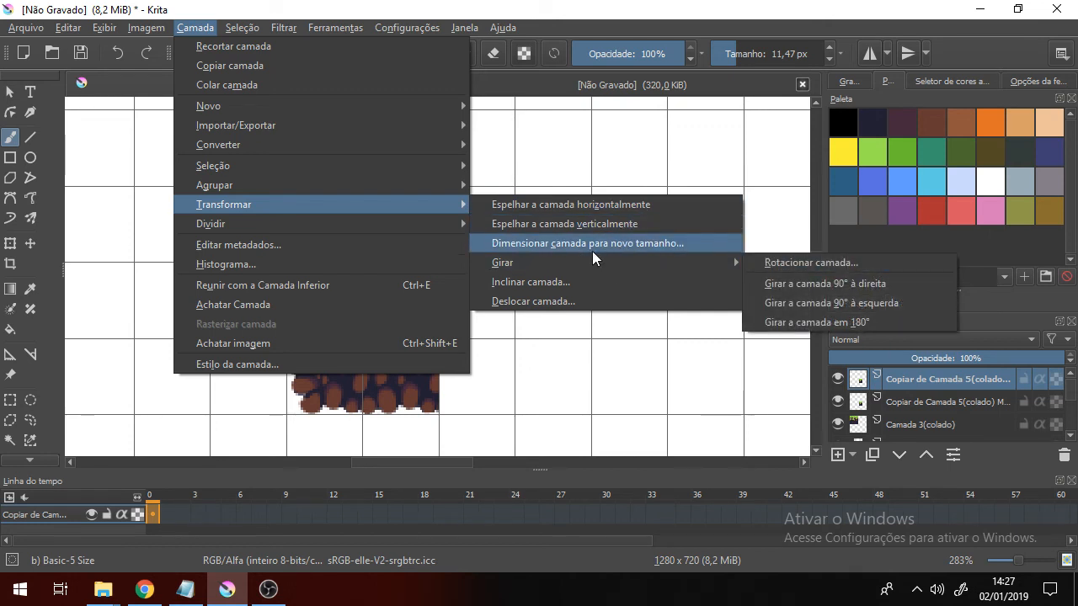
left_click(639, 206)
scroll(428, 218, "down", 5)
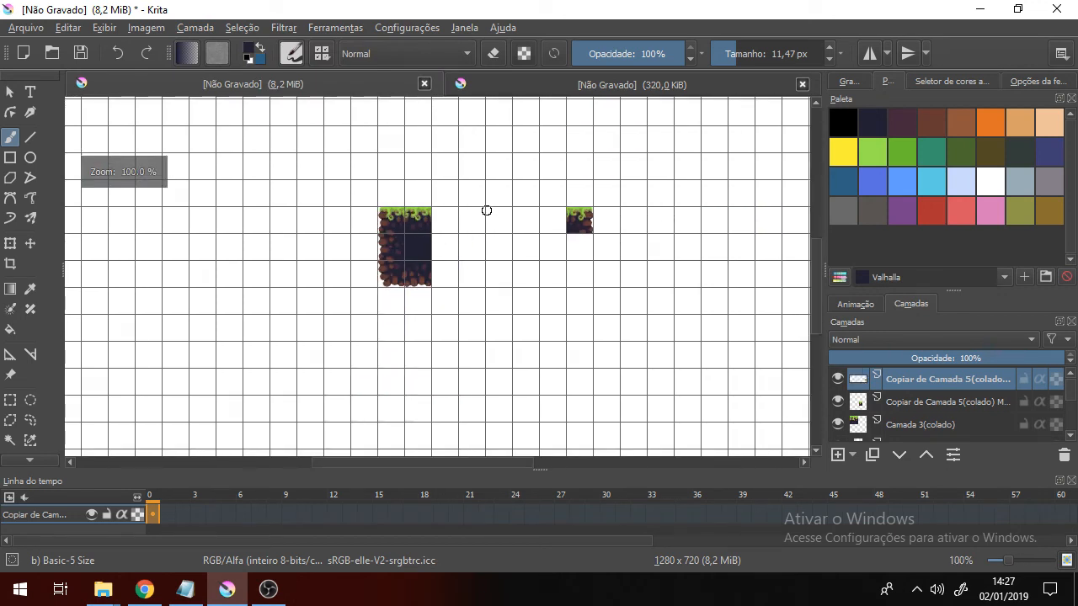
scroll(486, 211, "up", 1)
left_click(31, 243)
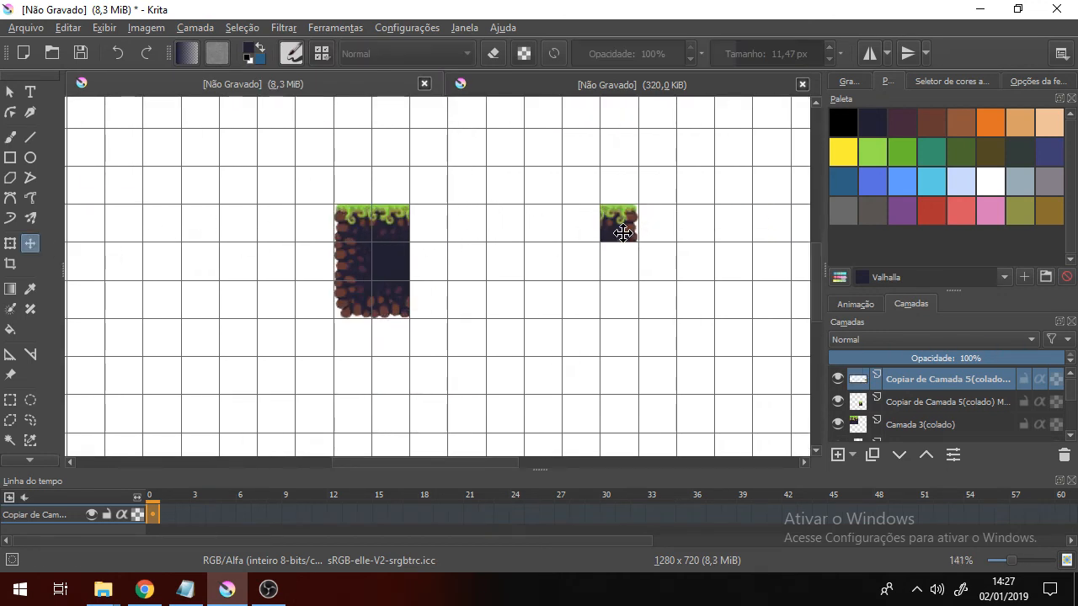
left_click_drag(626, 230, 414, 190)
scroll(425, 227, "up", 3)
scroll(438, 363, "down", 1)
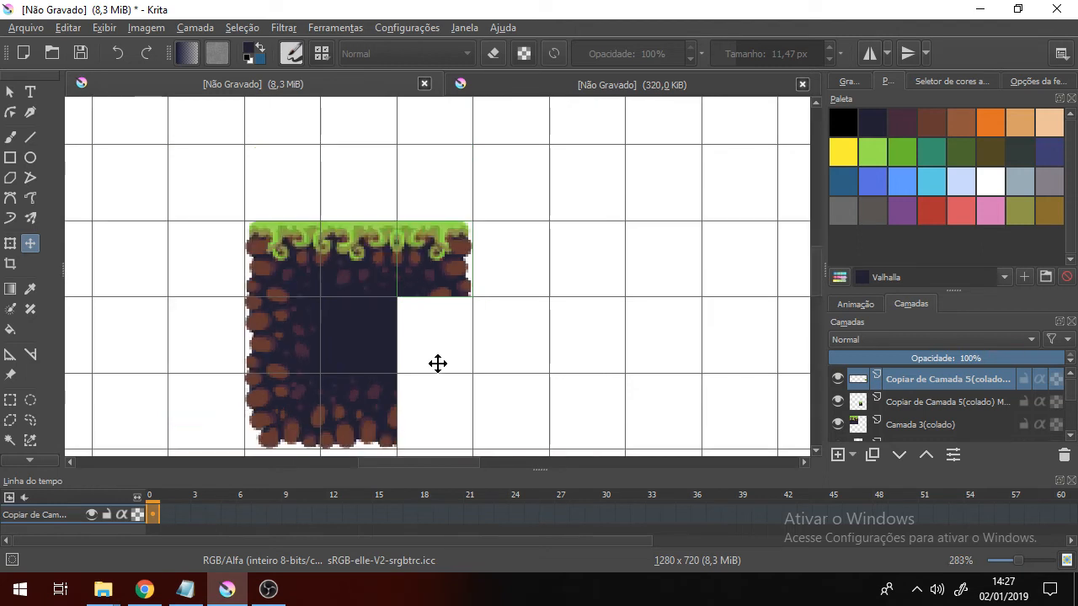
left_click_drag(418, 342, 401, 258)
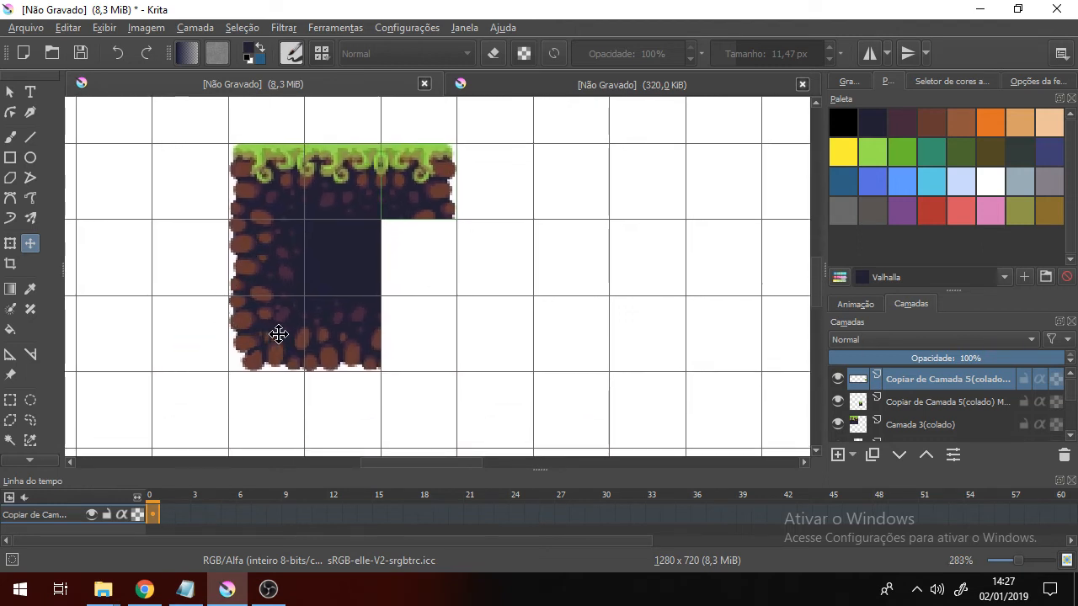
Find the left stone edge's layer, Camada 5(colado), by toggling layer visibility, and duplicate it.
left_click(840, 404)
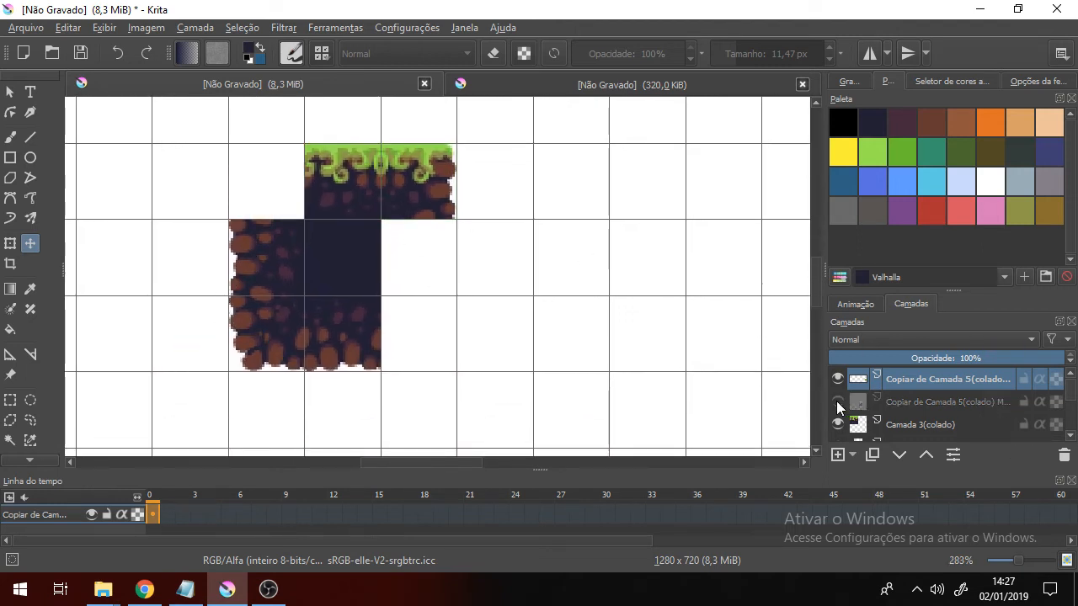
left_click(839, 405)
left_click(833, 427)
left_click(833, 426)
scroll(967, 399, "down", 1)
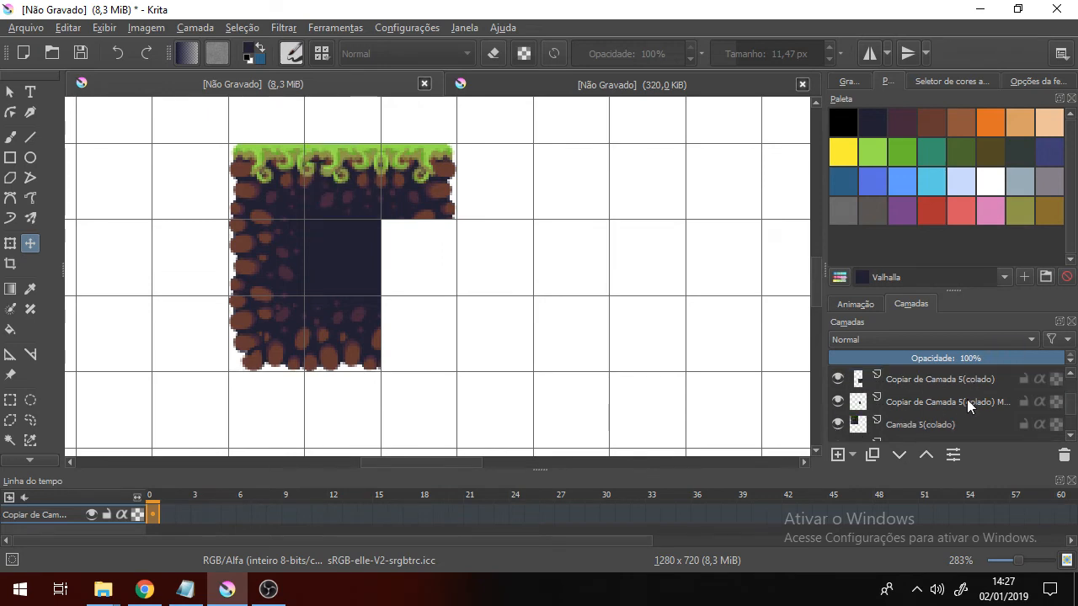
left_click(837, 427)
left_click(837, 427)
left_click(941, 424)
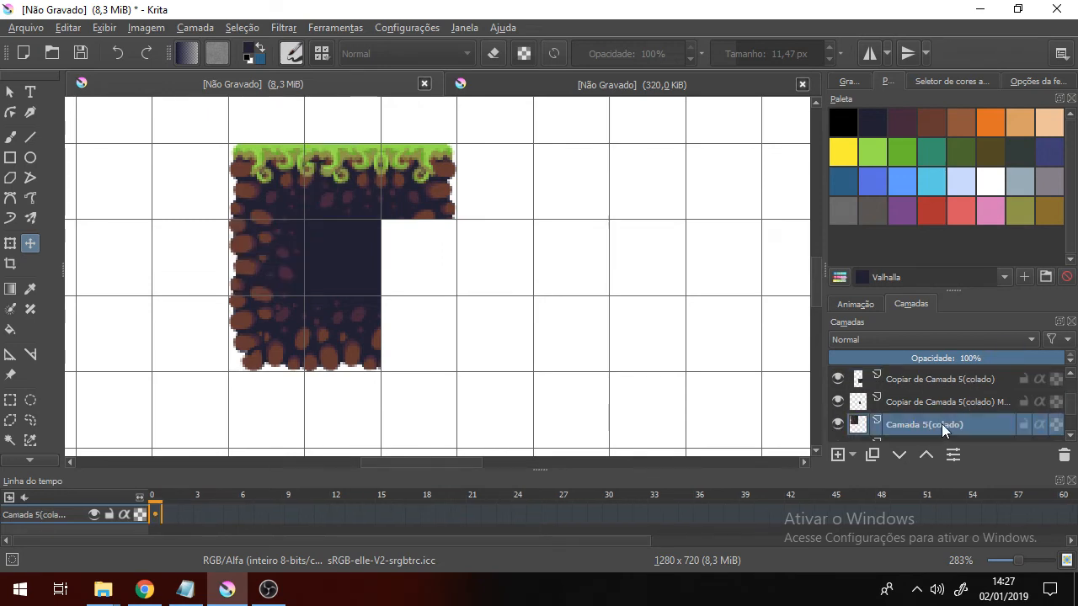
right_click(942, 423)
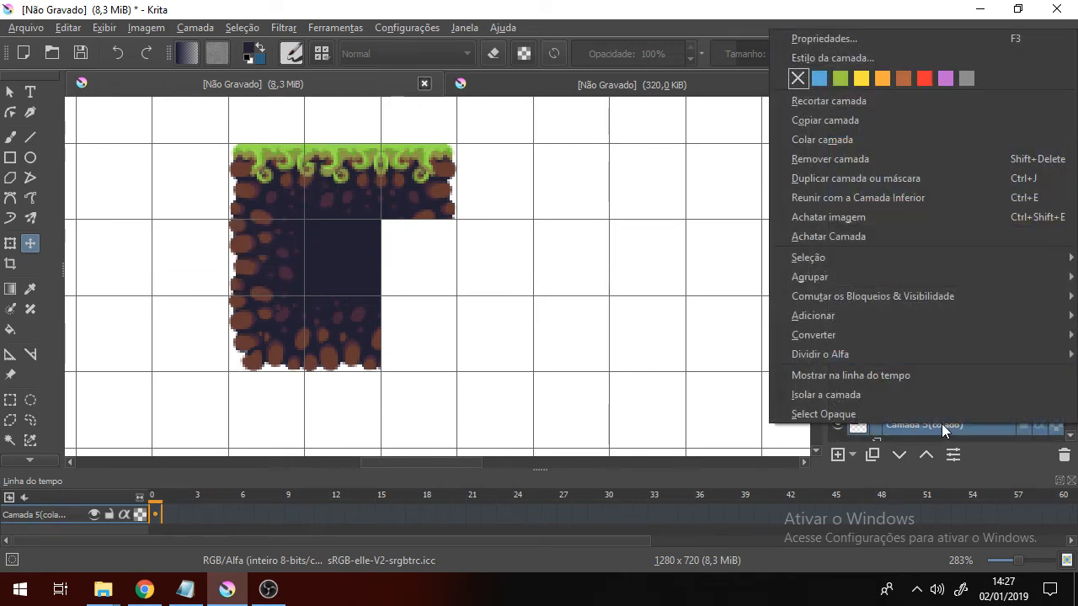
left_click(891, 182)
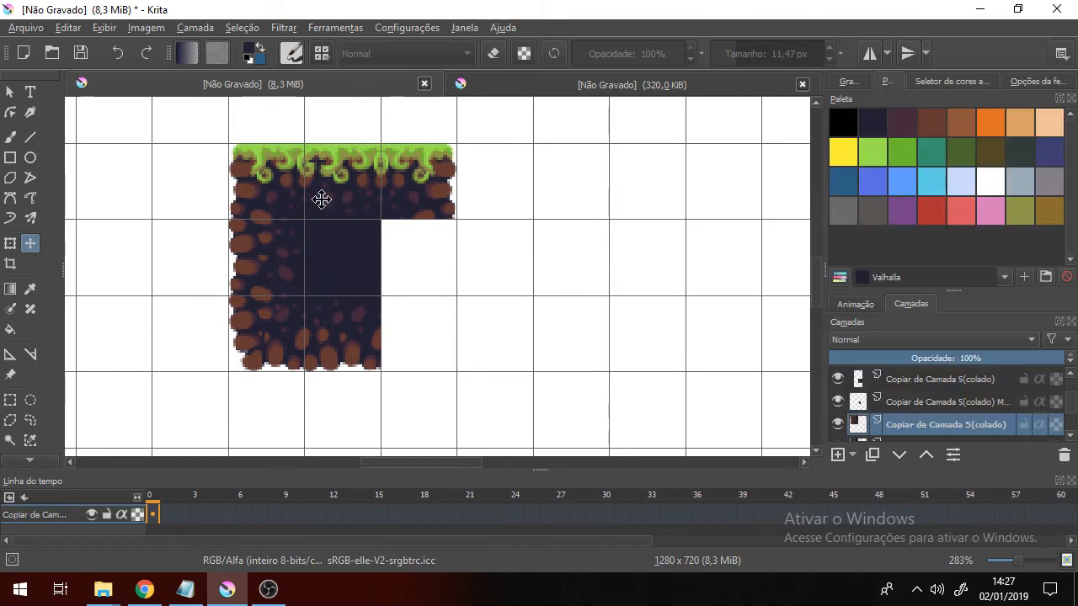
Mirror the stone edge copy horizontally and place it against the right side of the centre tile.
left_click(181, 29)
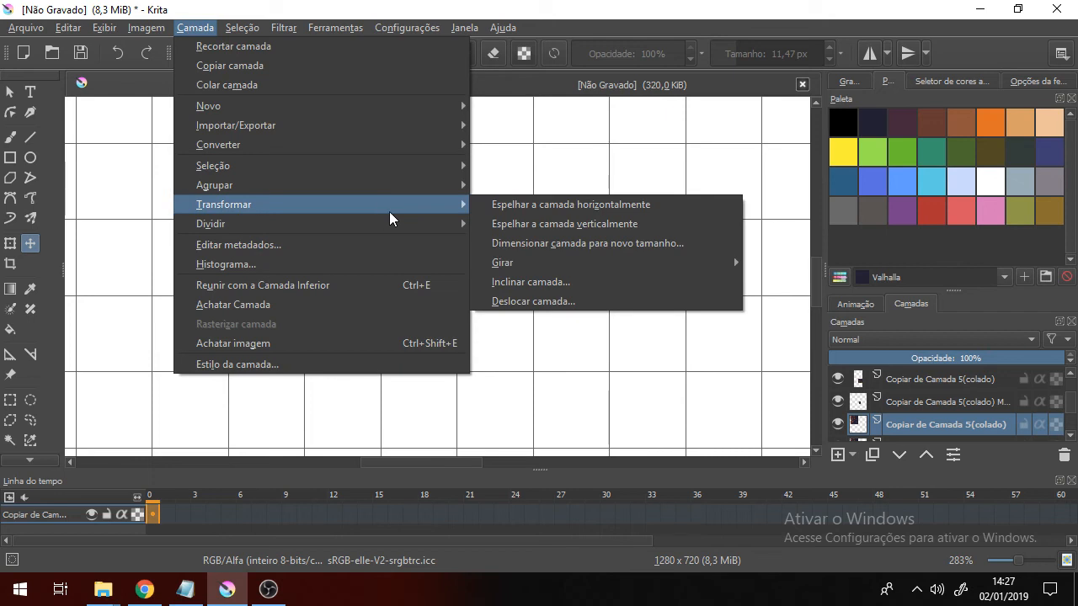
left_click(595, 212)
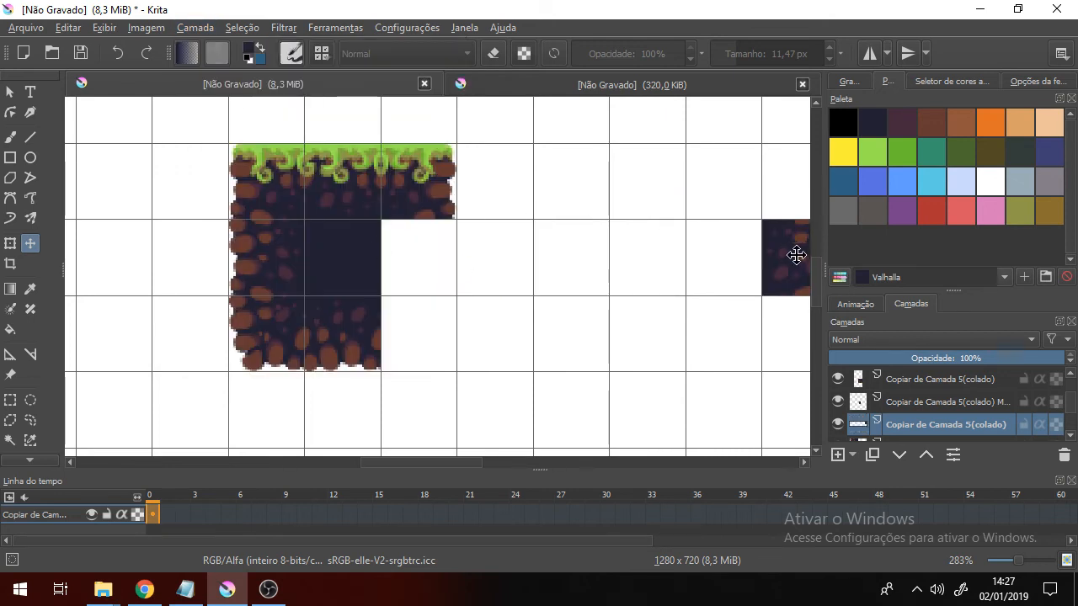
left_click_drag(796, 251, 417, 257)
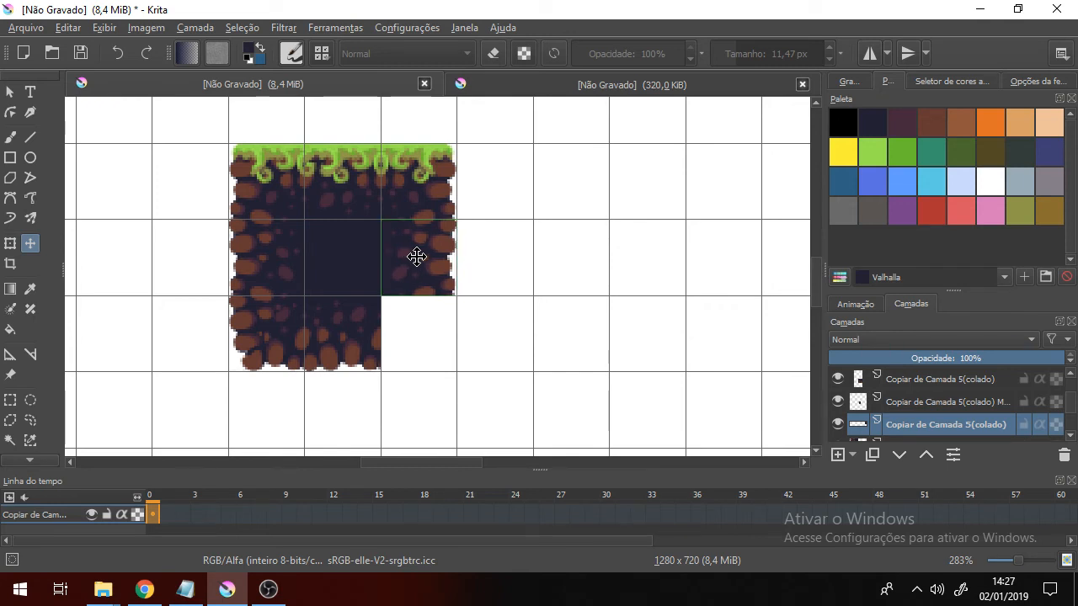
Toggle the visibility of individual tile layers, including Camada 5(colado), Camada 6 and Camada 2, to look for the bottom-left corner tile.
scroll(910, 411, "down", 1)
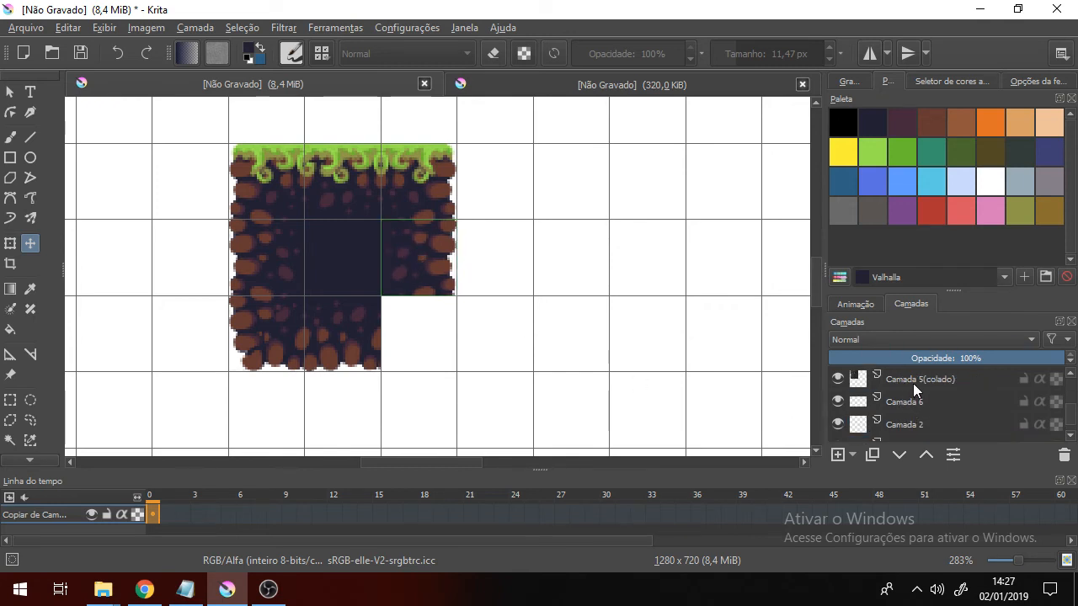
left_click(913, 383)
left_click(838, 379)
left_click(838, 379)
left_click(840, 399)
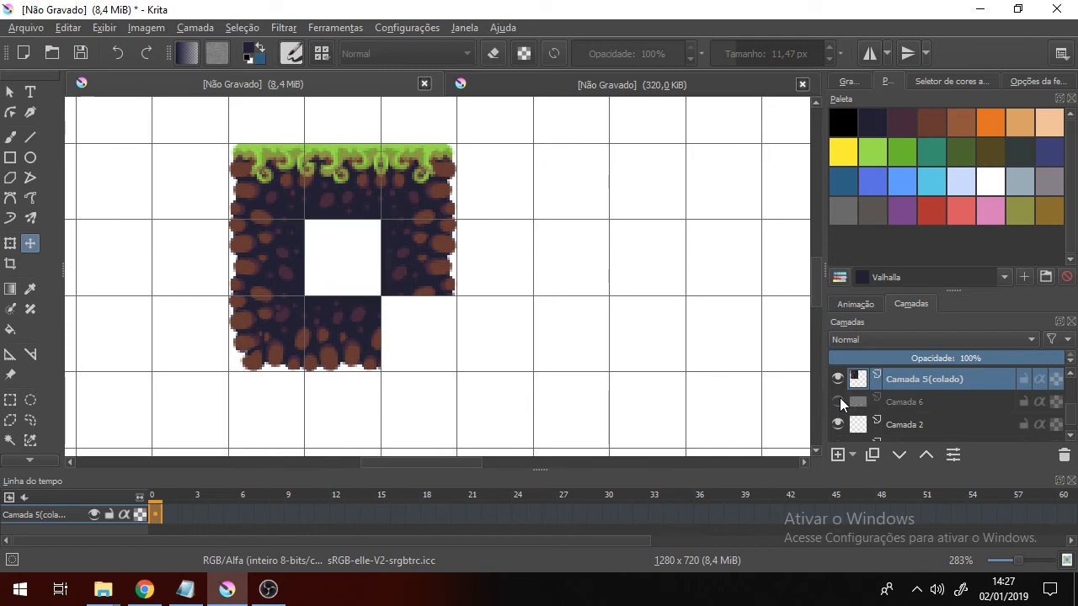
left_click(840, 399)
left_click(840, 426)
left_click(839, 425)
scroll(940, 396, "down", 1)
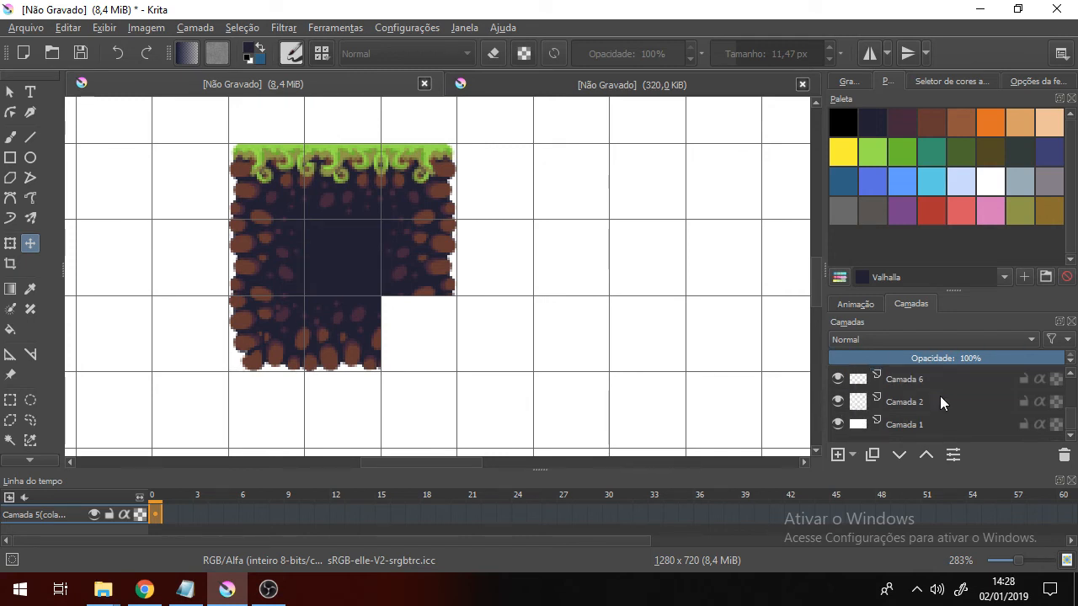
scroll(904, 398, "up", 3)
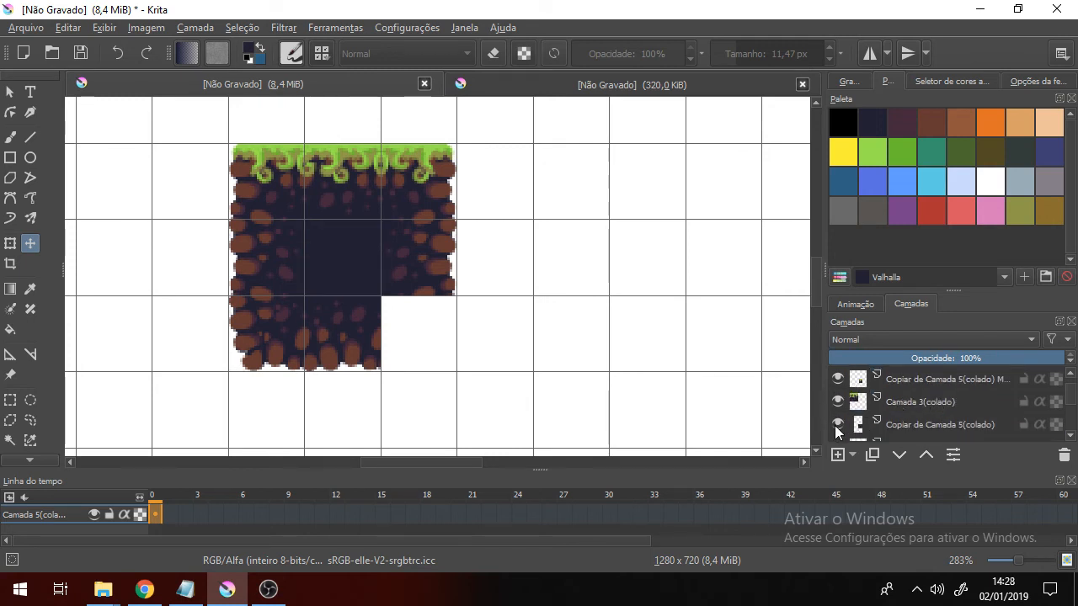
left_click(838, 424)
left_click(838, 424)
left_click(897, 424)
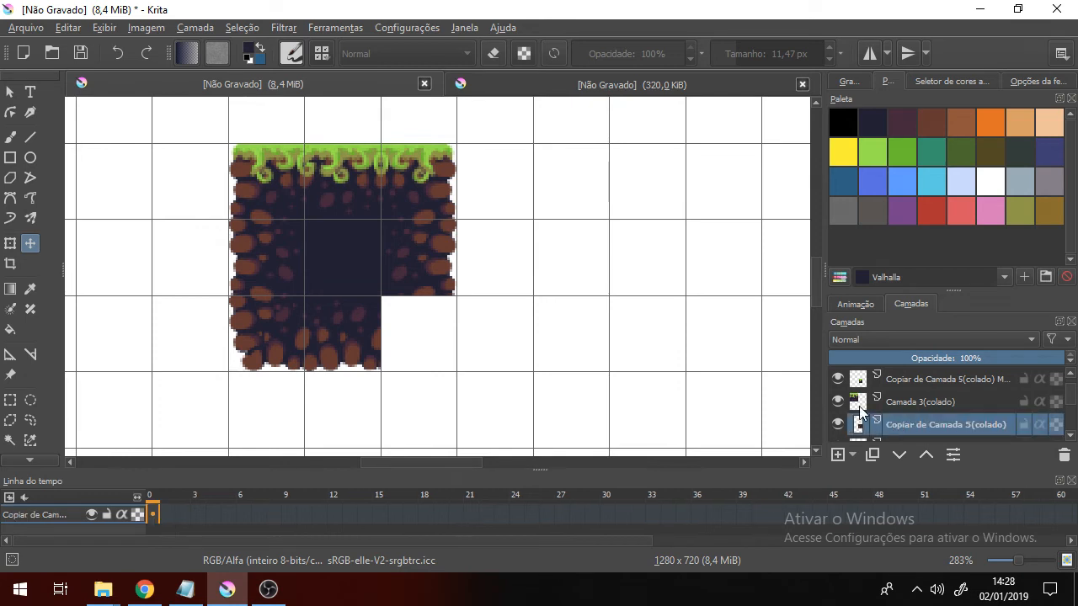
scroll(875, 417, "up", 1)
left_click(836, 379)
left_click(836, 379)
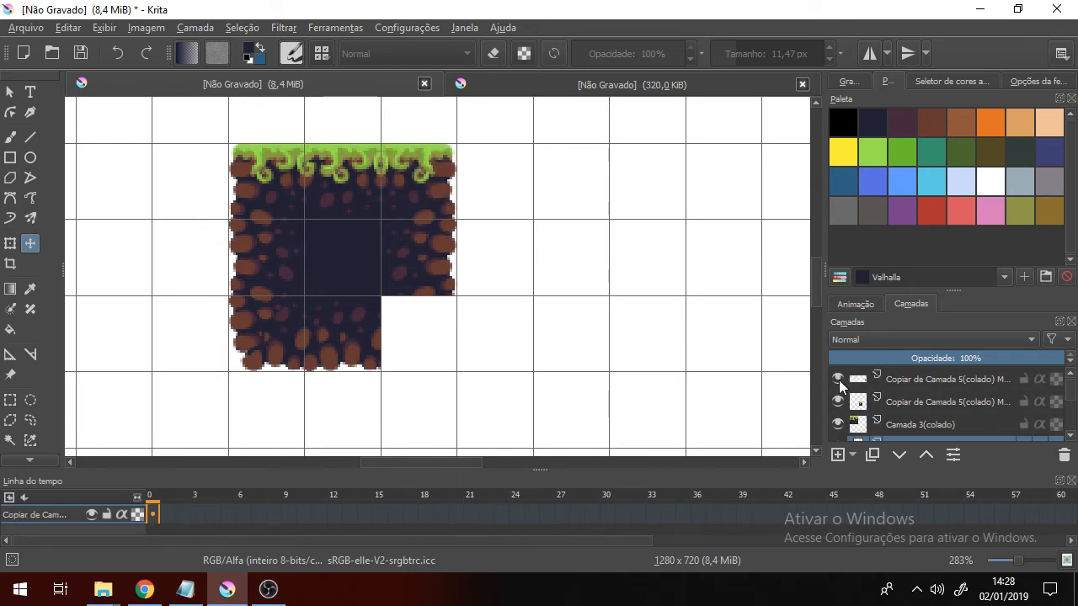
Identify the bottom-left stone corner's layer among the Camada 5(colado) copies by toggling visibility, and duplicate it.
scroll(894, 403, "down", 3)
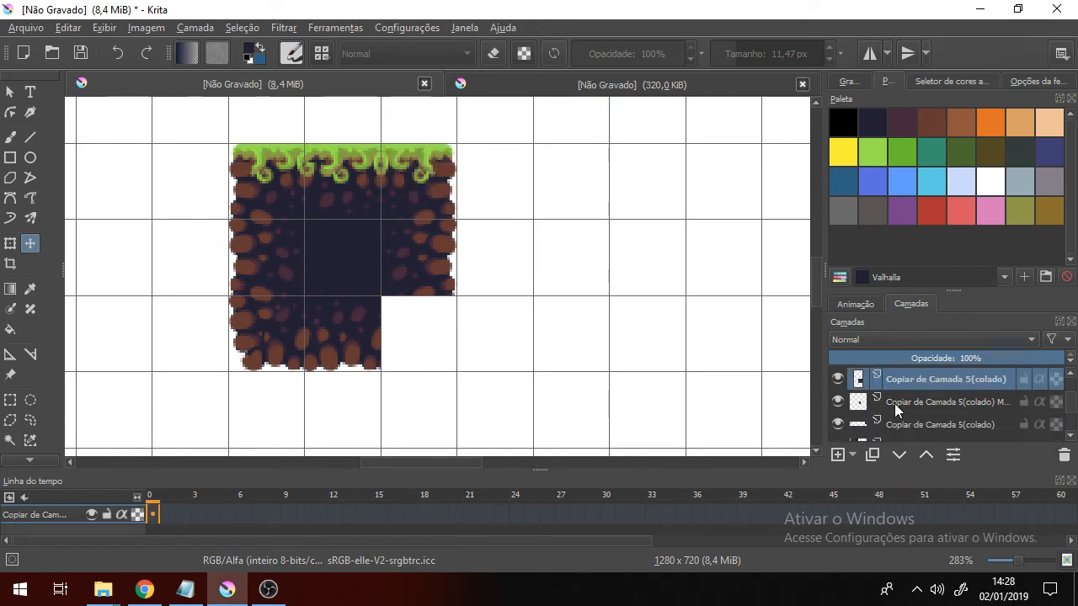
left_click(841, 424)
left_click(838, 421)
left_click(833, 407)
left_click(833, 407)
left_click(876, 407)
right_click(900, 406)
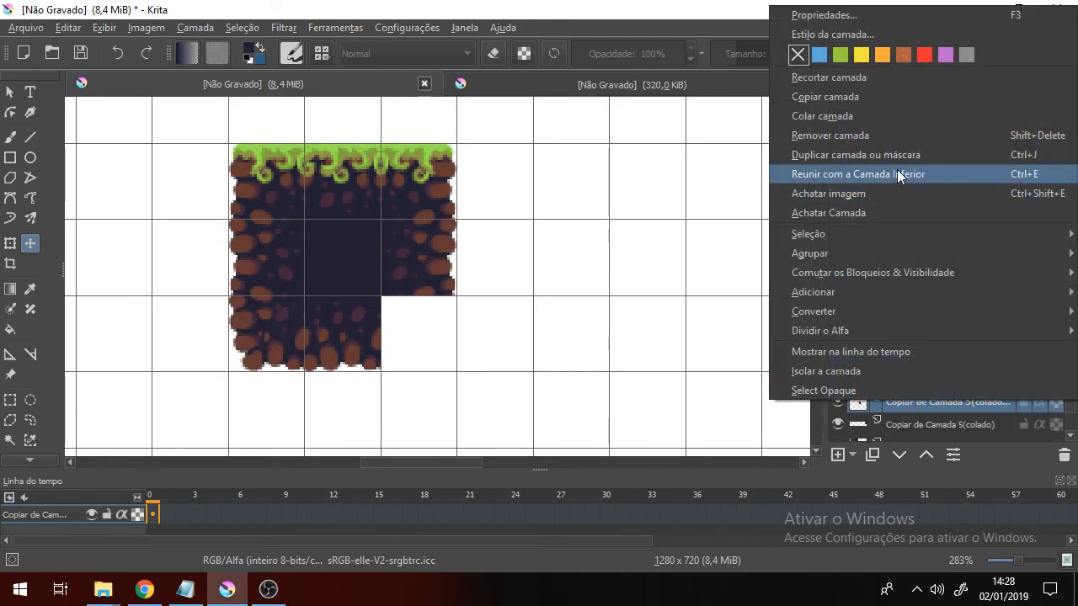
left_click(928, 157)
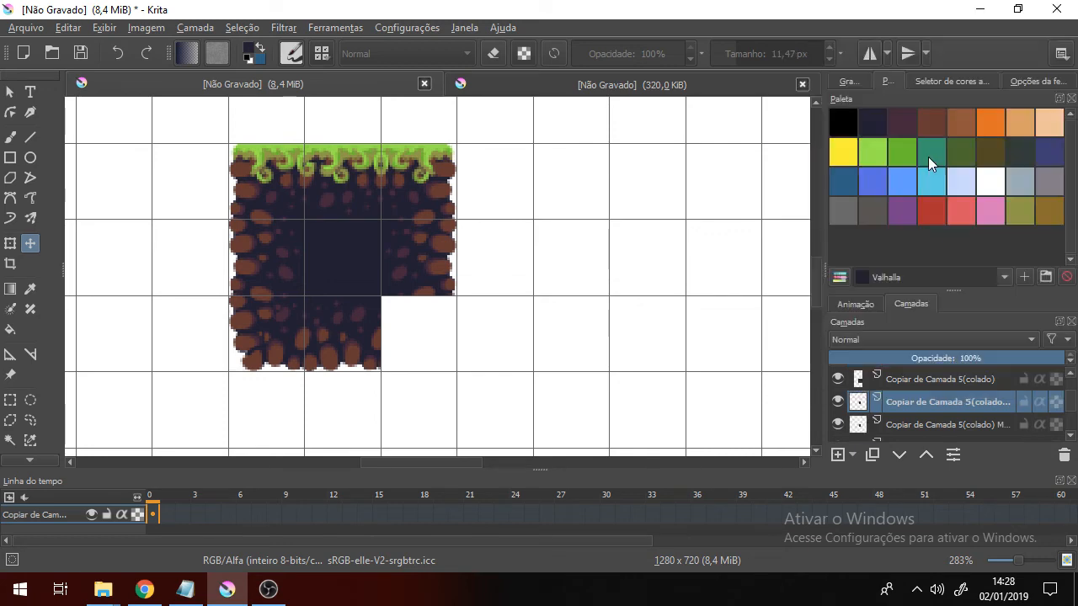
Mirror the duplicated stone corner horizontally and place it in the block's empty bottom-right cell, aligned with the grid.
left_click(193, 28)
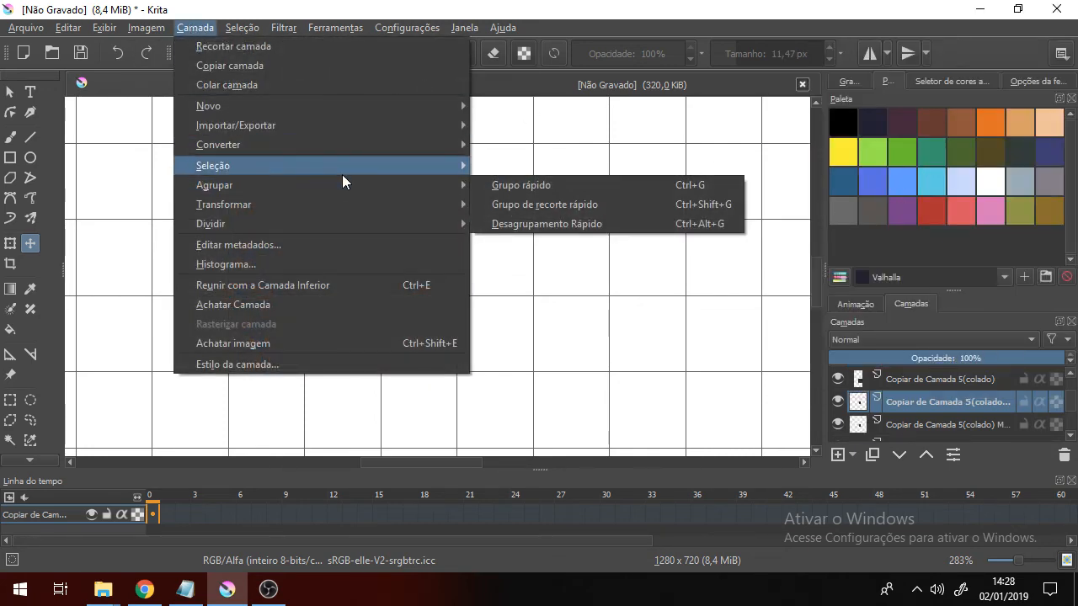
mouse_move(403, 210)
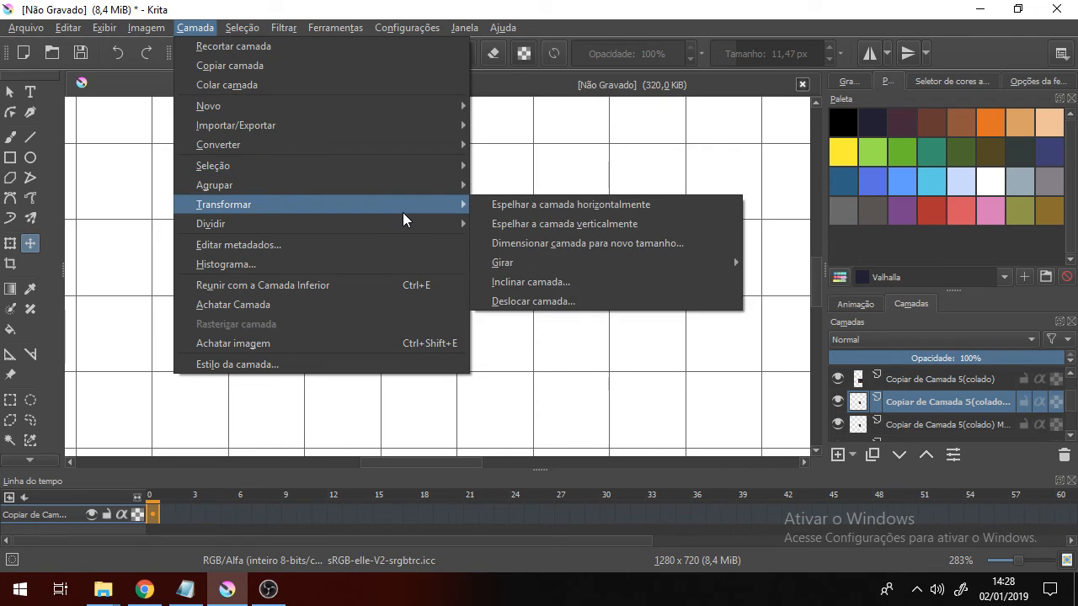
left_click(566, 211)
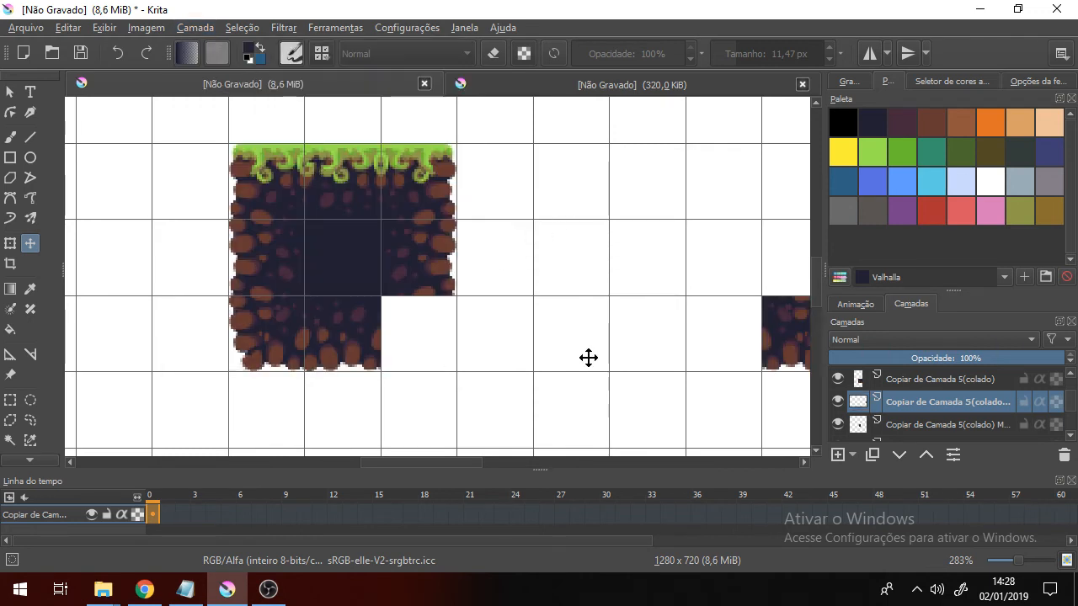
left_click_drag(787, 330, 410, 336)
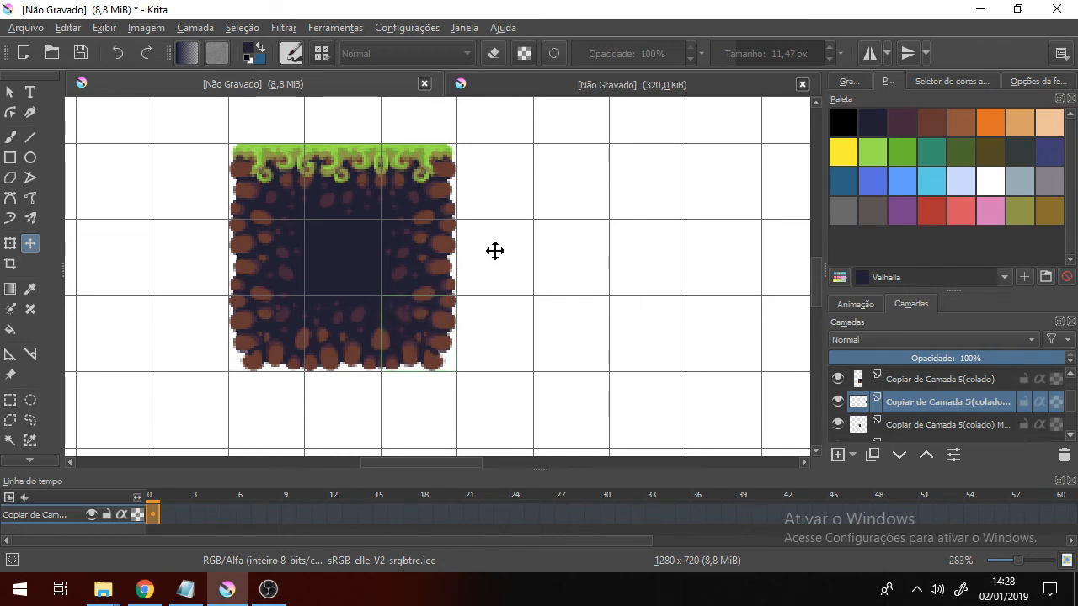
Examine the completed three-by-three platform block and its tile seams up close and from farther out.
scroll(373, 325, "up", 1)
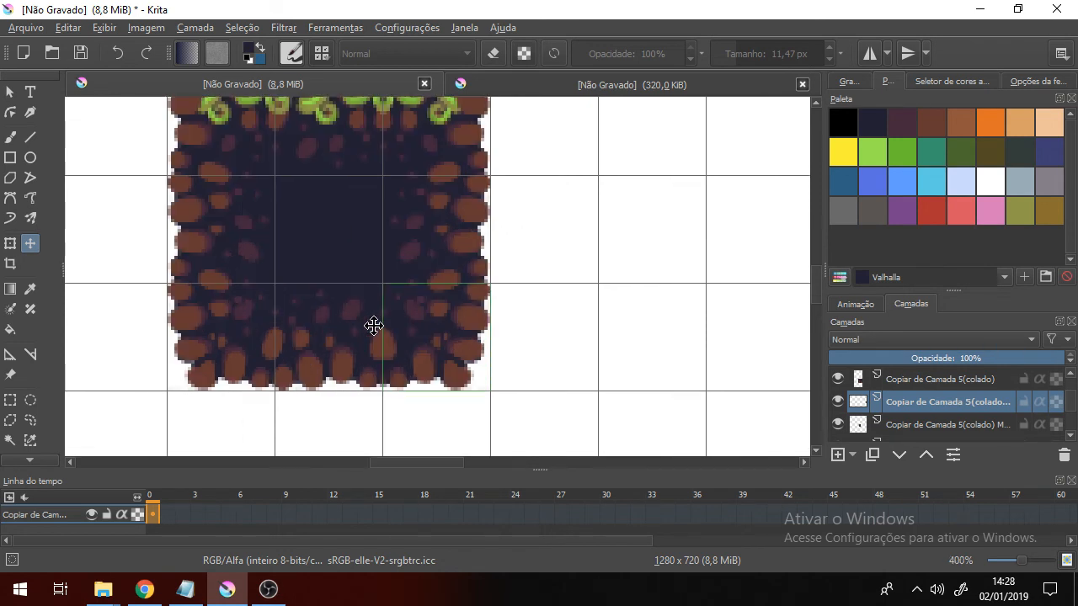
left_click(914, 384)
scroll(397, 289, "down", 1)
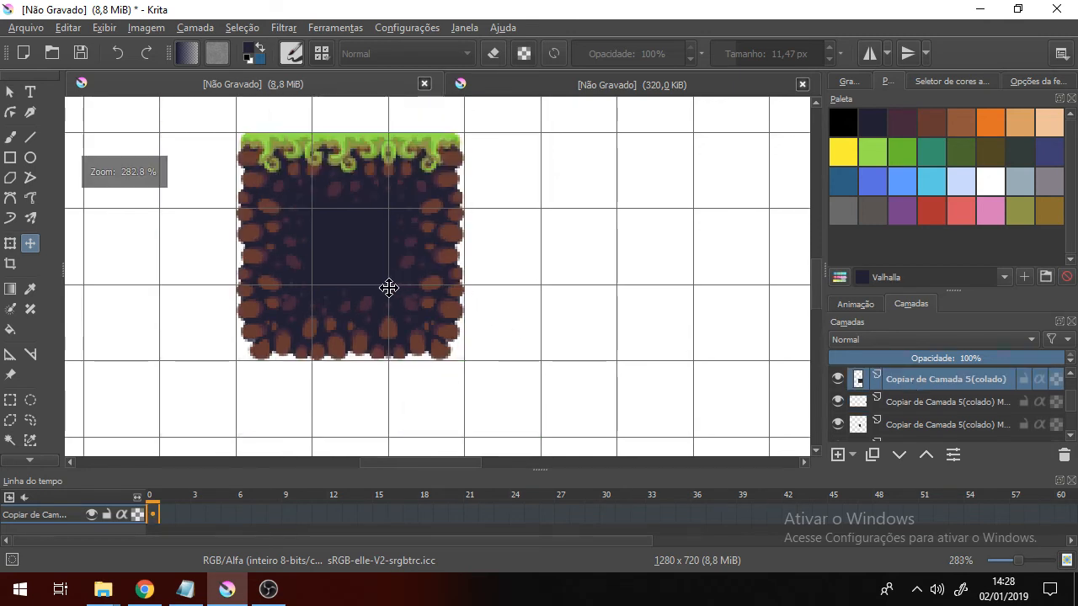
scroll(281, 233, "down", 1)
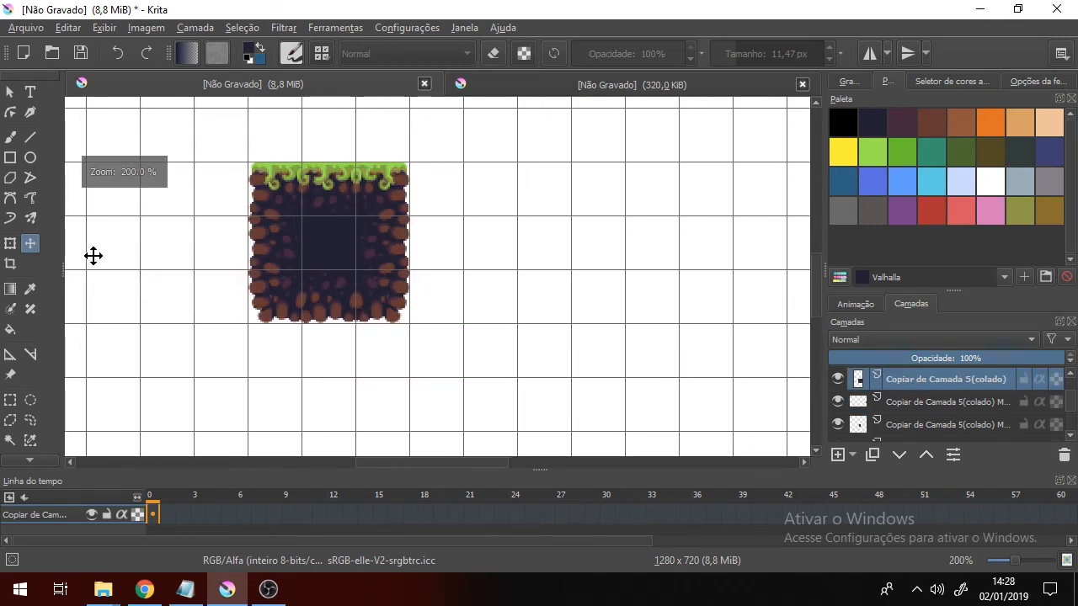
left_click(10, 263)
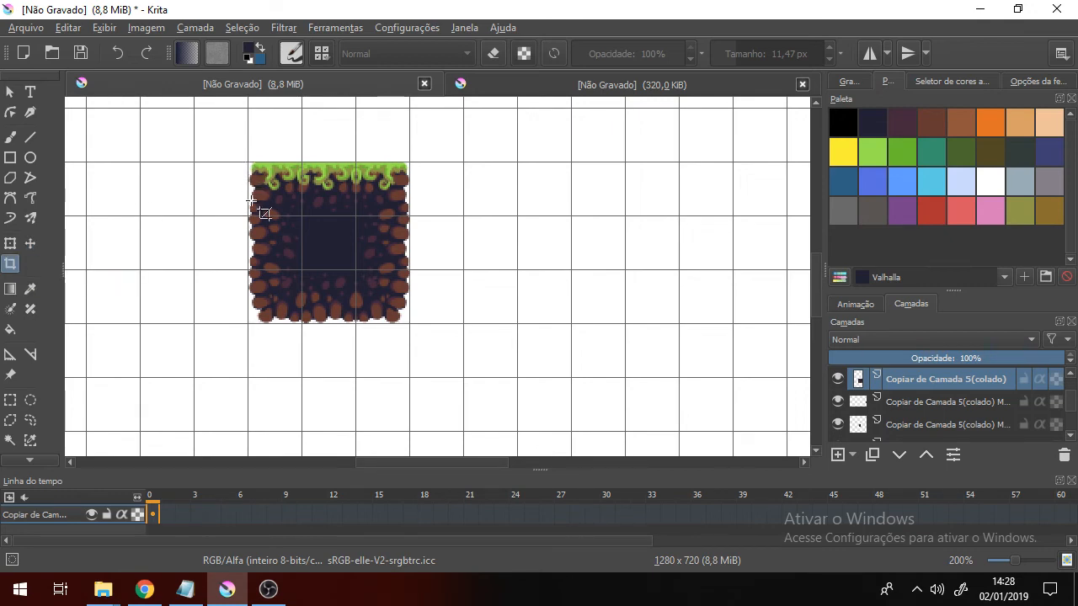
left_click(16, 97)
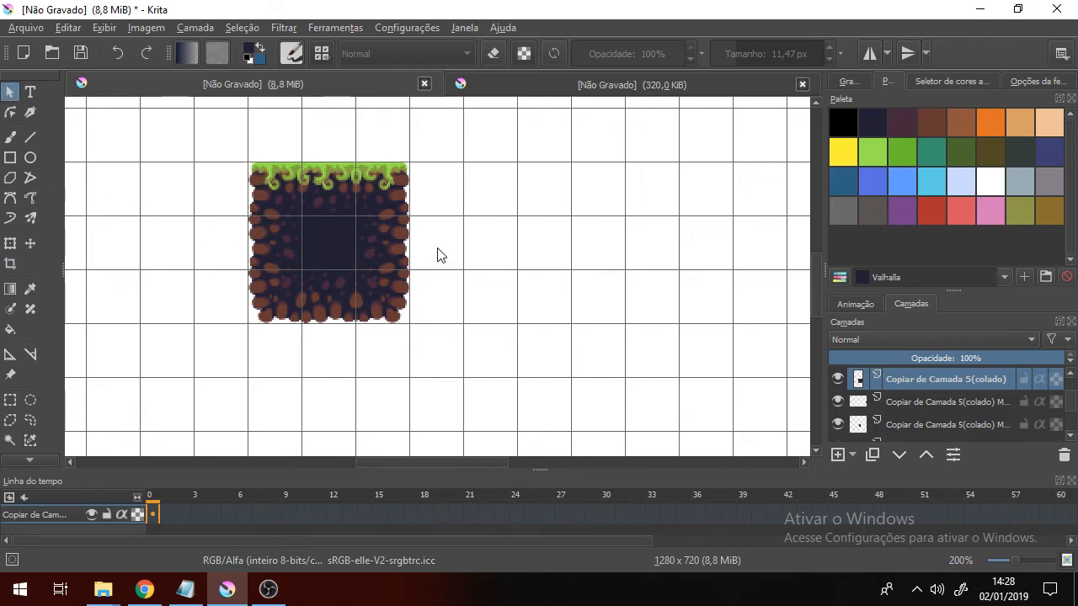
left_click_drag(438, 248, 421, 327)
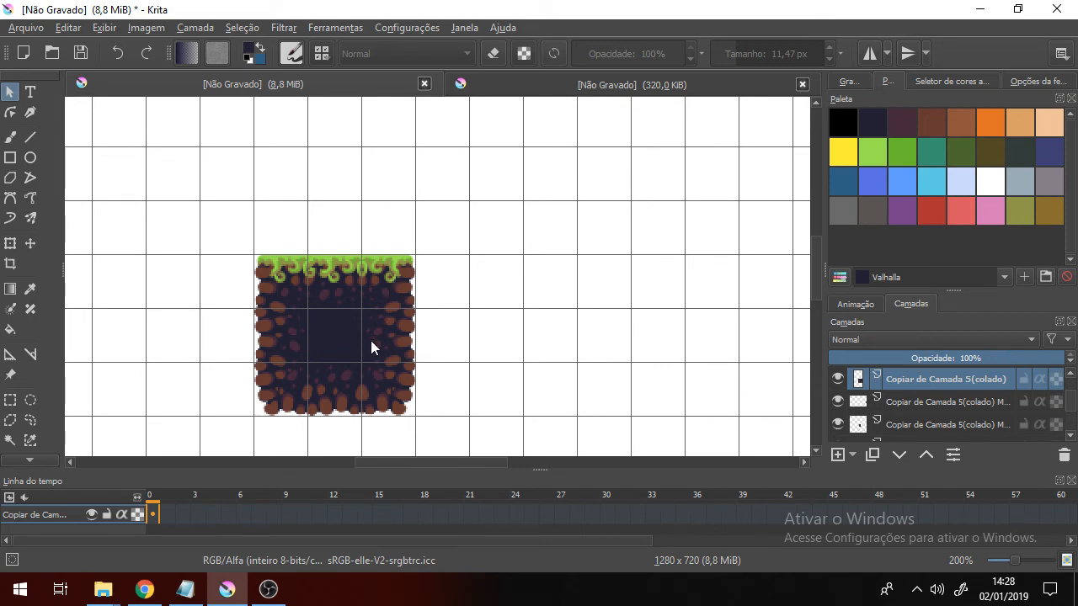
left_click_drag(370, 340, 416, 239)
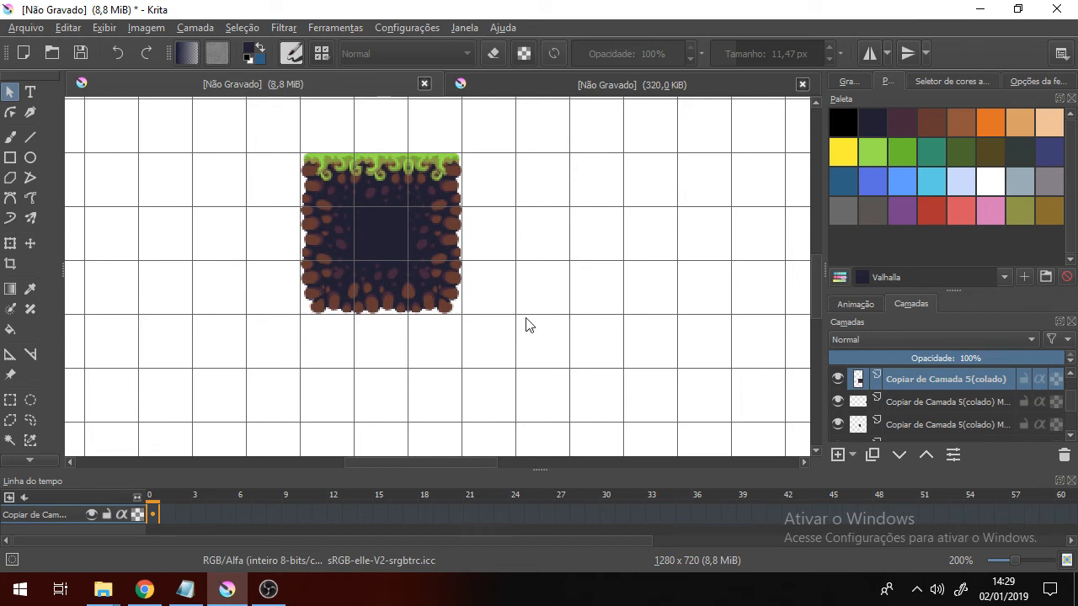
Find the middle grass tile's layer, Camada 3(colado), by toggling layer visibility, and duplicate it.
scroll(443, 282, "up", 3)
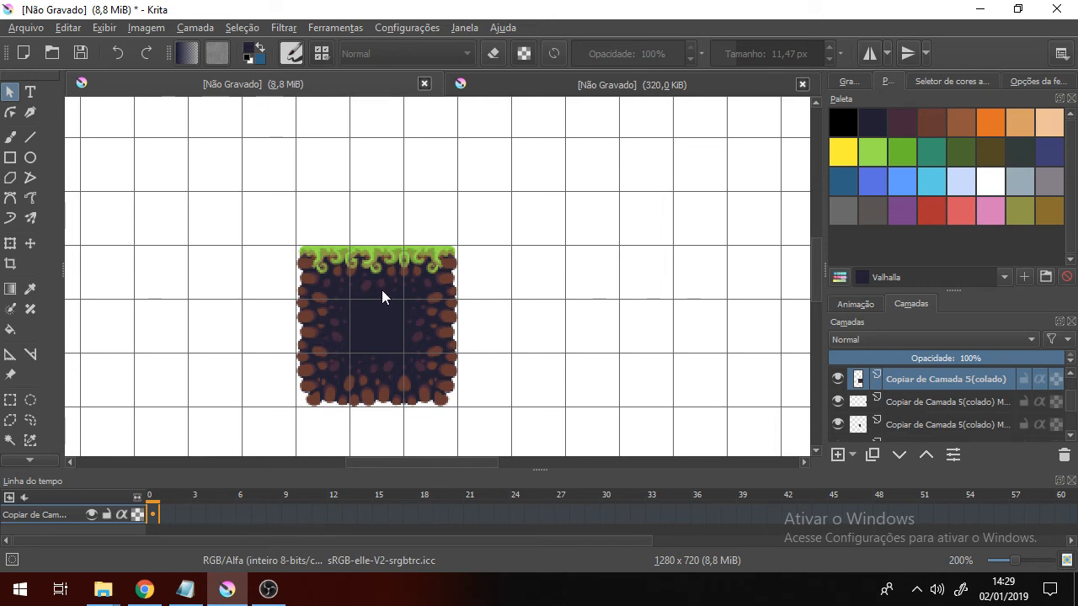
scroll(975, 436, "down", 1)
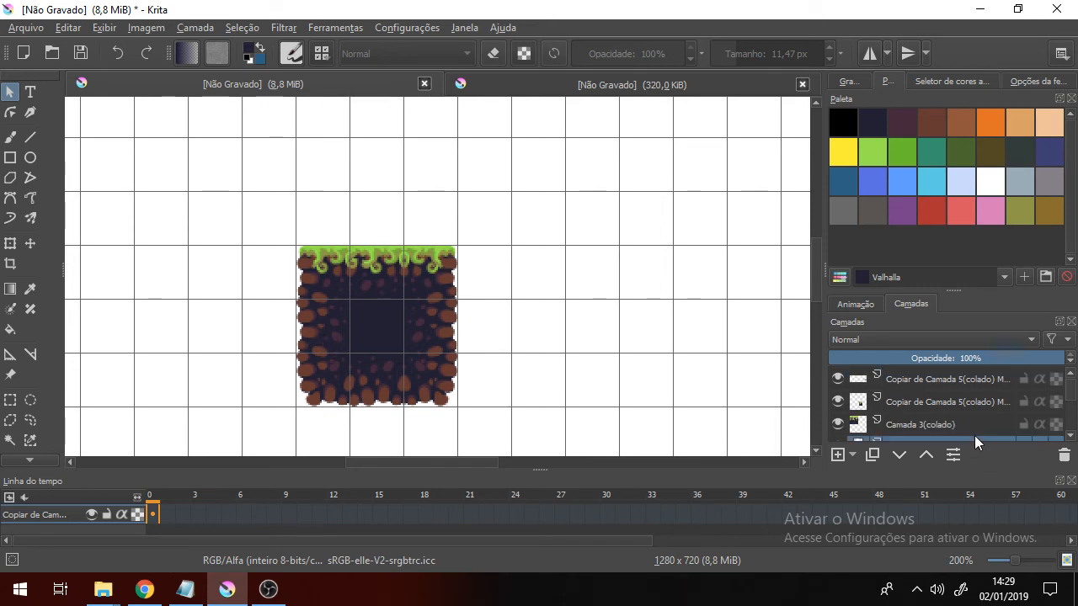
left_click(832, 399)
left_click(832, 399)
left_click(836, 425)
left_click(836, 425)
left_click(917, 425)
right_click(950, 423)
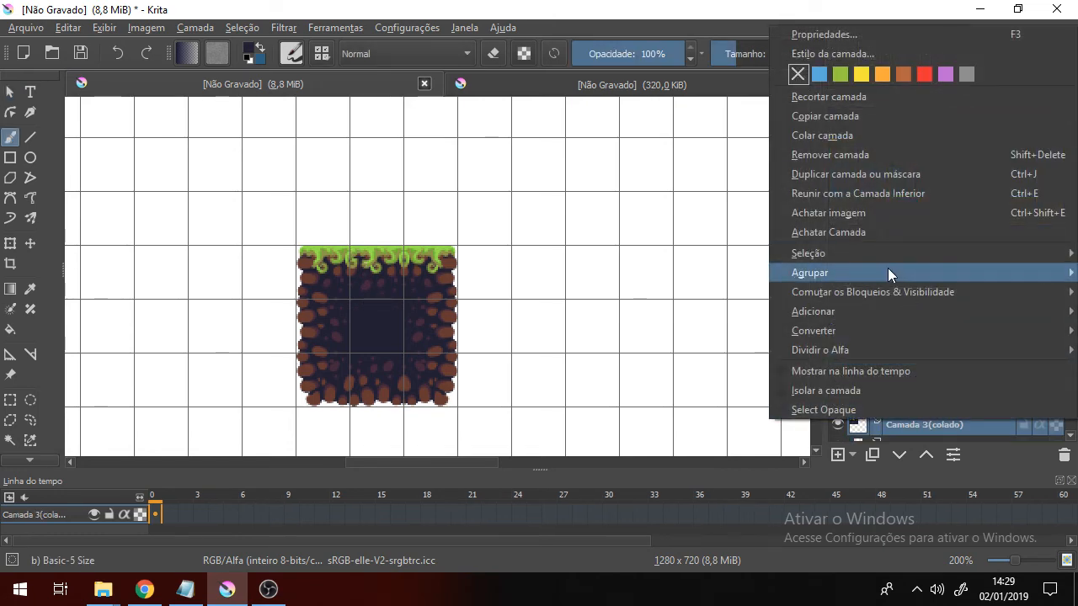
left_click(904, 177)
Move the middle grass tile's copy into the empty grid cell just right of the block's grass row.
left_click(269, 590)
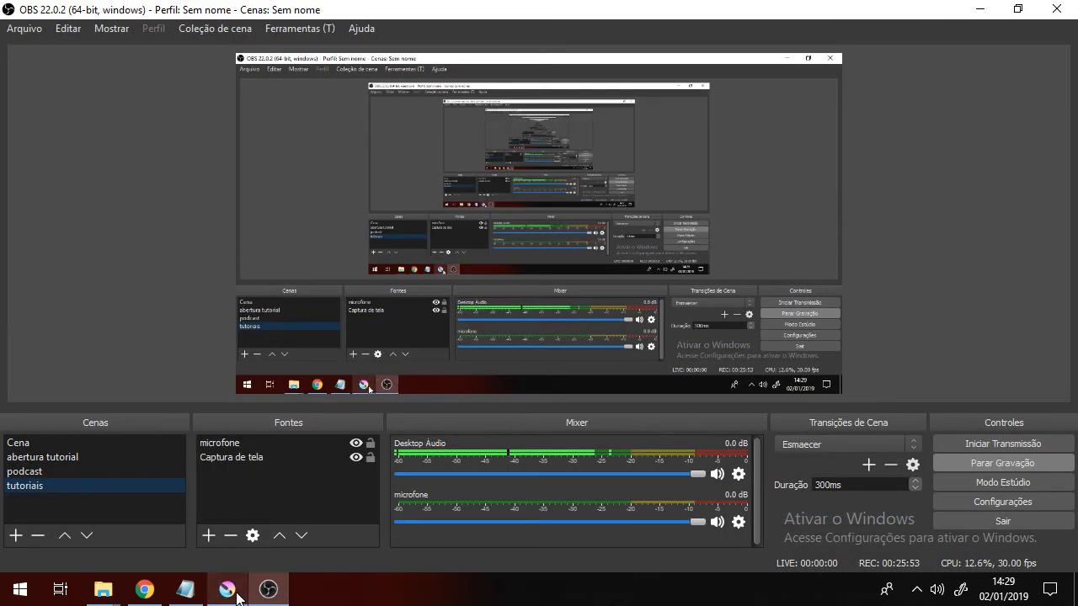
left_click(235, 594)
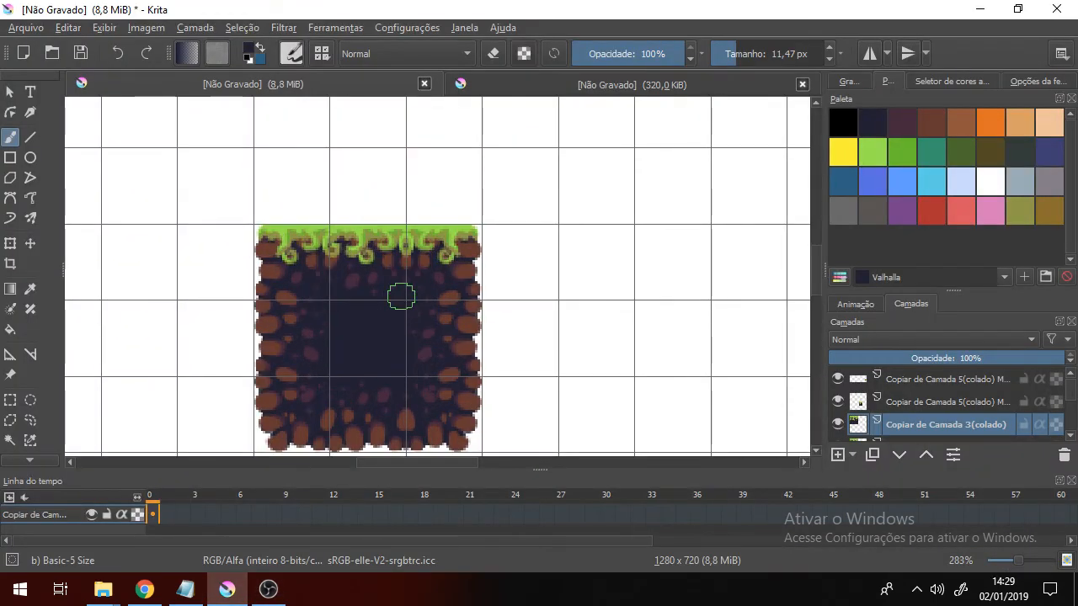
left_click(30, 243)
left_click_drag(355, 256, 508, 259)
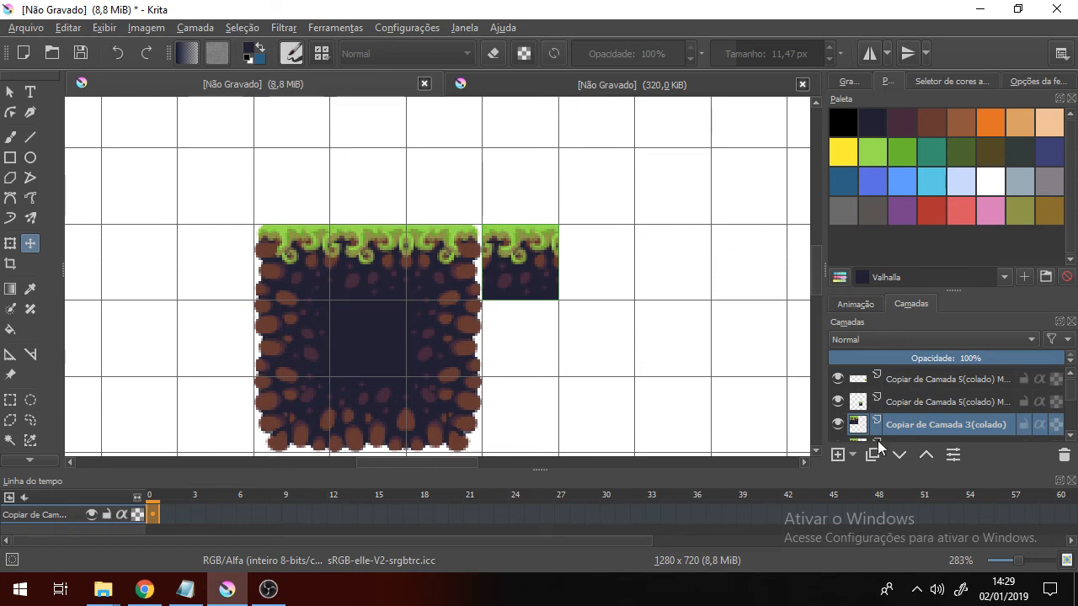
Locate the left stone edge's layer, Camada 5(colado), by hiding and showing layers, and make another duplicate of it.
scroll(907, 422, "up", 2)
left_click(838, 400)
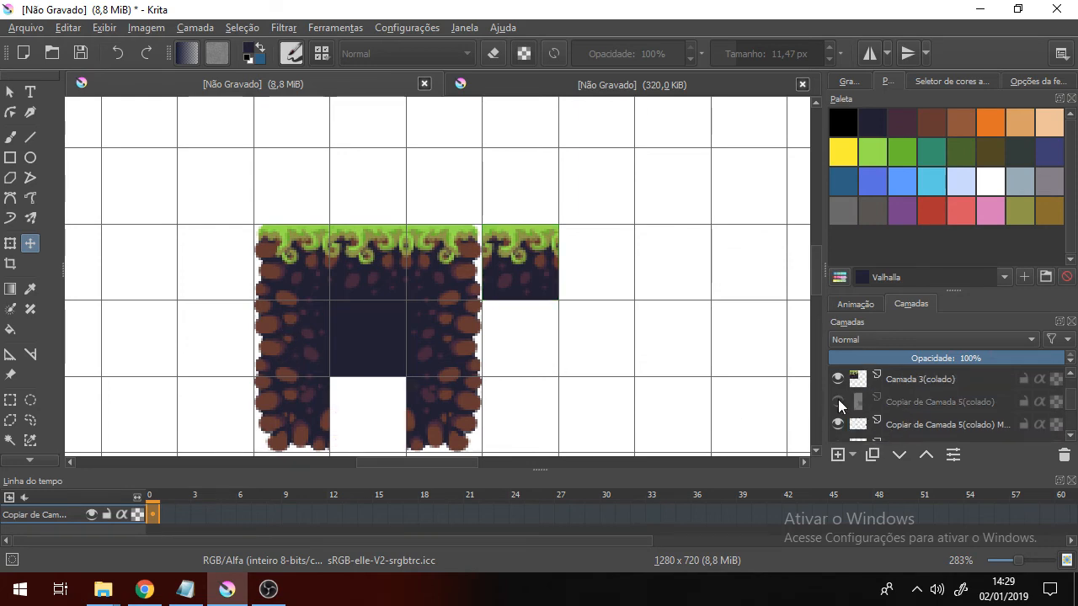
left_click(838, 401)
scroll(934, 402, "down", 1)
left_click(839, 426)
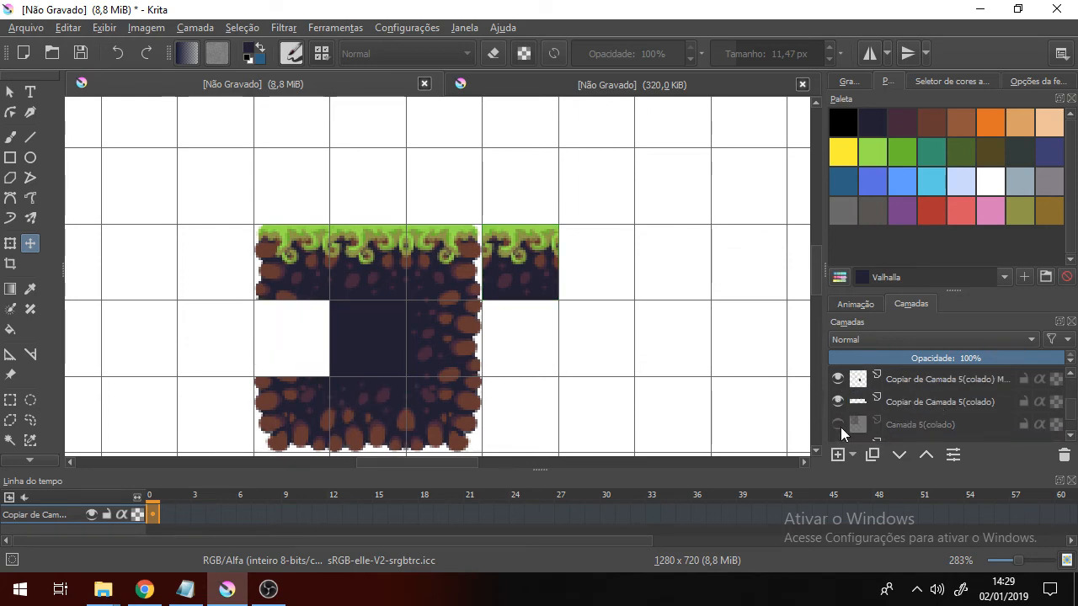
left_click(838, 426)
right_click(923, 427)
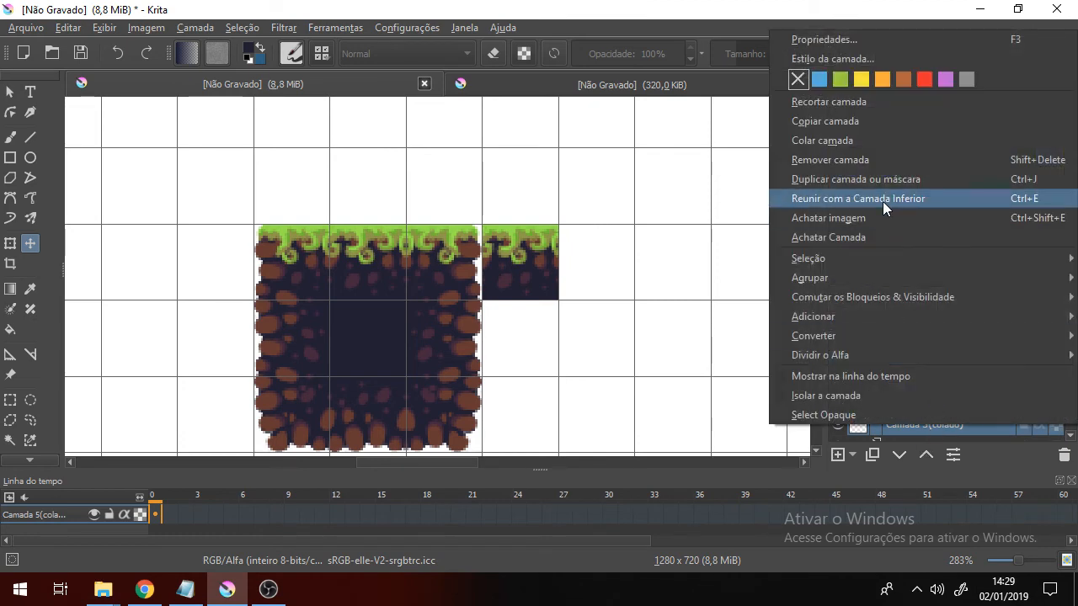
left_click(890, 174)
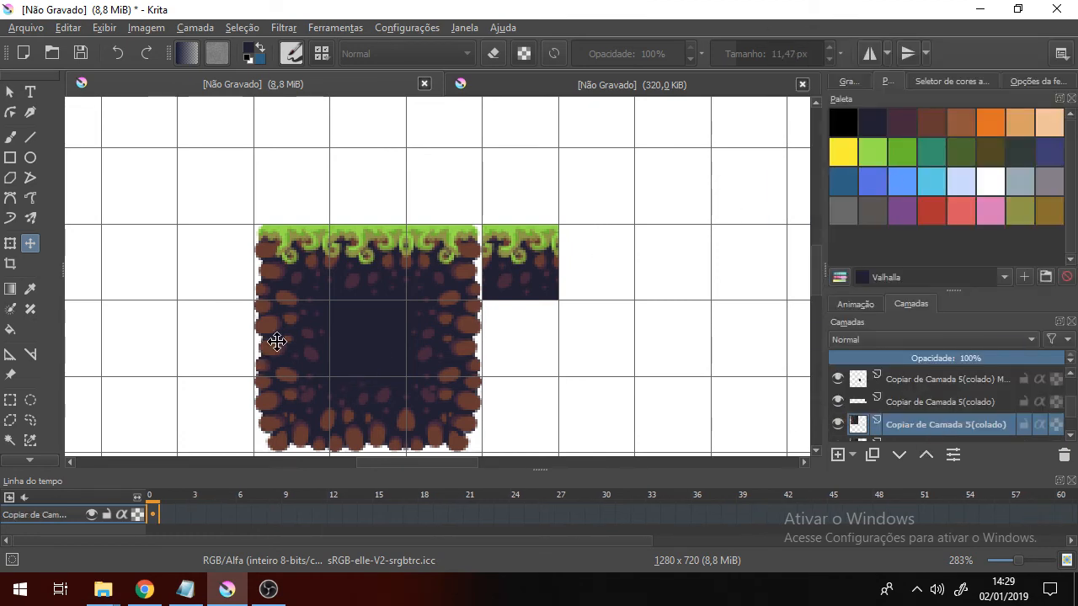
Move the new stone edge copy to the empty grid cell diagonally above and to the right of the separate grass tile.
left_click_drag(333, 300, 493, 195)
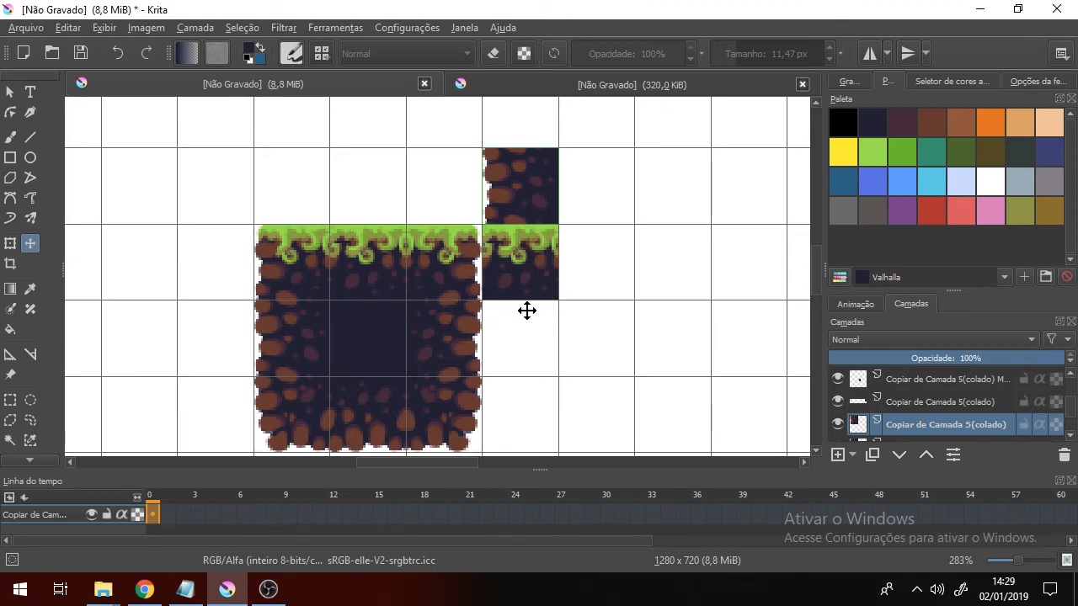
scroll(539, 228, "up", 1)
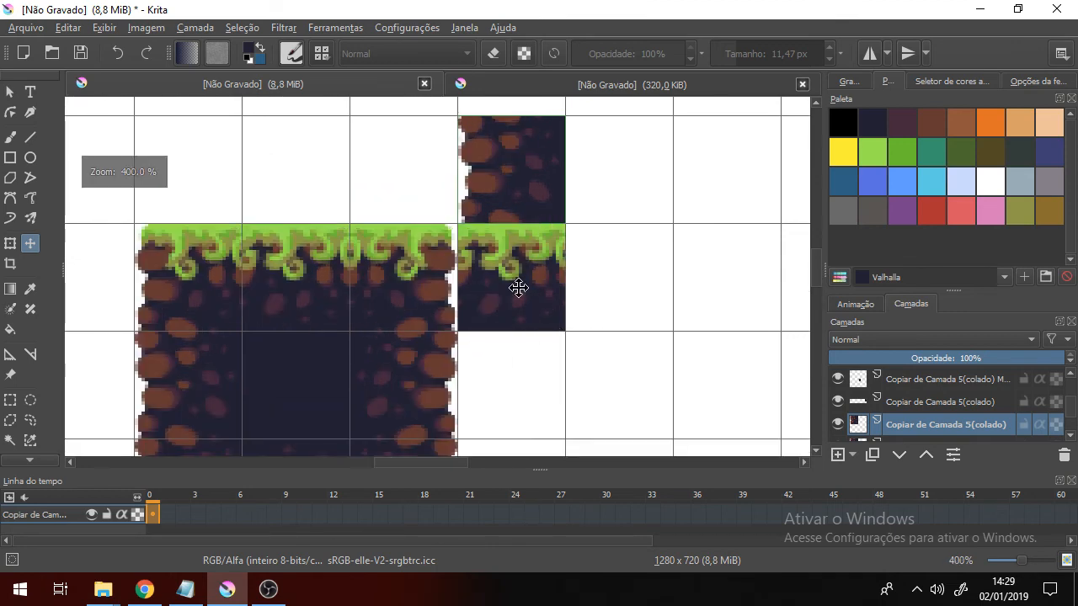
mouse_move(519, 288)
left_mouse_down()
mouse_move(563, 300)
mouse_move(524, 285)
left_mouse_up()
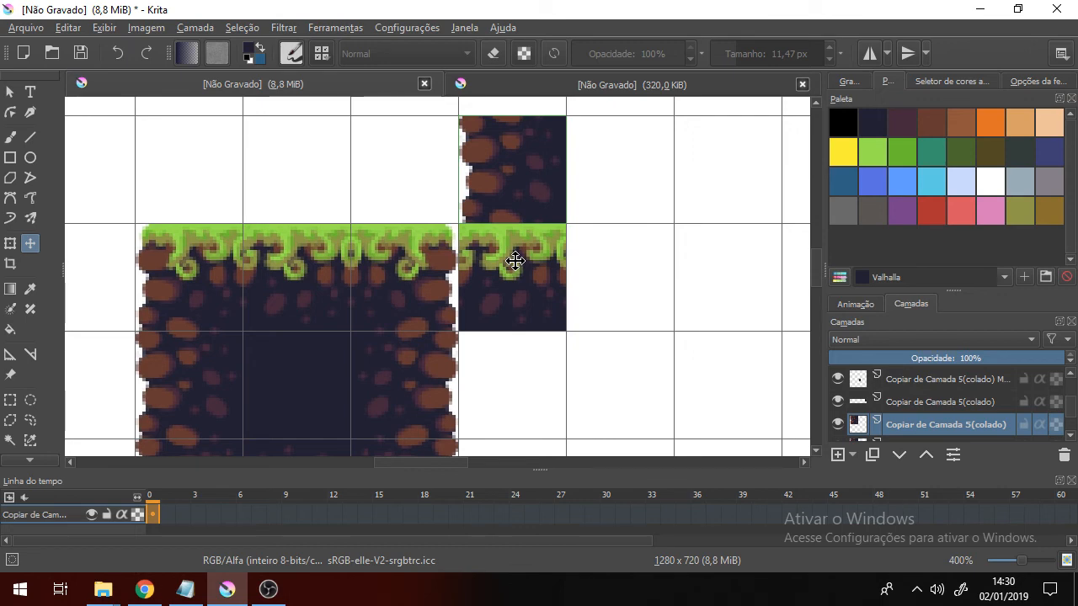
left_click_drag(530, 203, 626, 180)
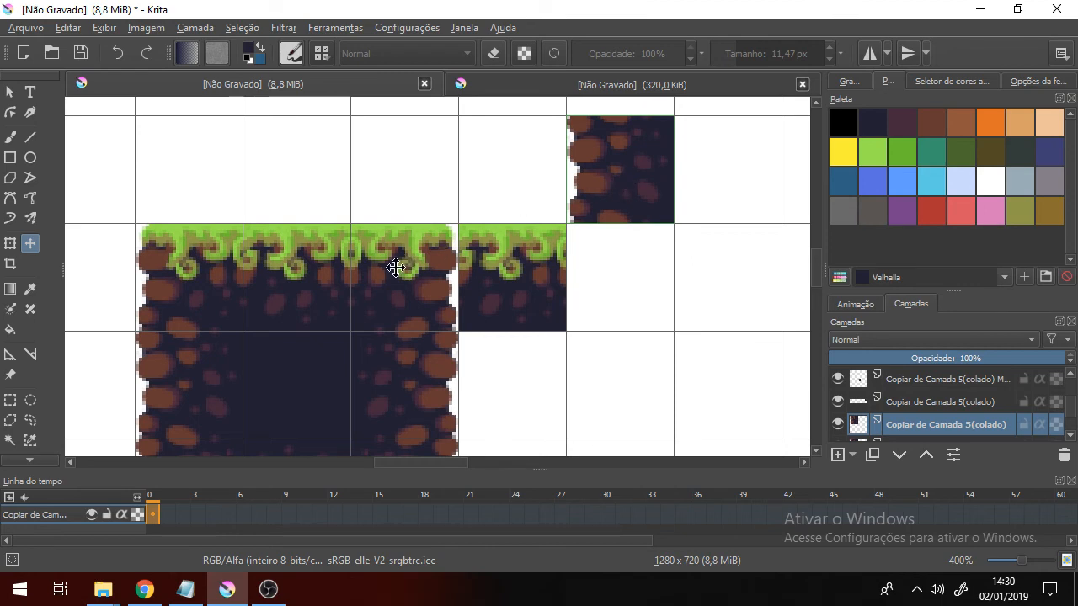
Identify the layer holding the block's upper-right grass corner by hiding and showing layers one after another.
scroll(928, 392, "up", 1)
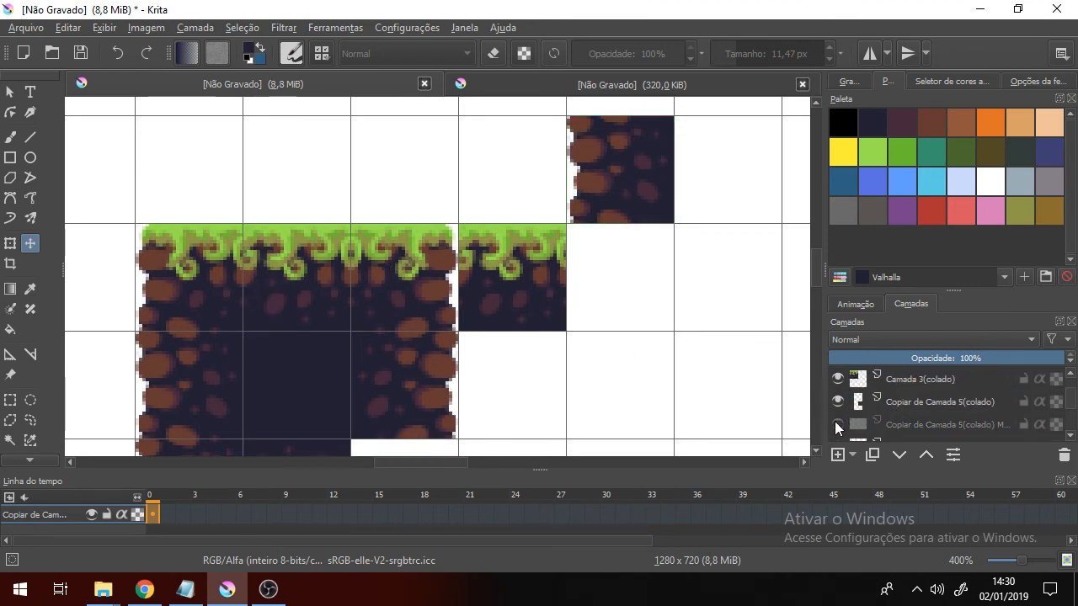
scroll(867, 410, "down", 1)
left_click(837, 379)
left_click(837, 379)
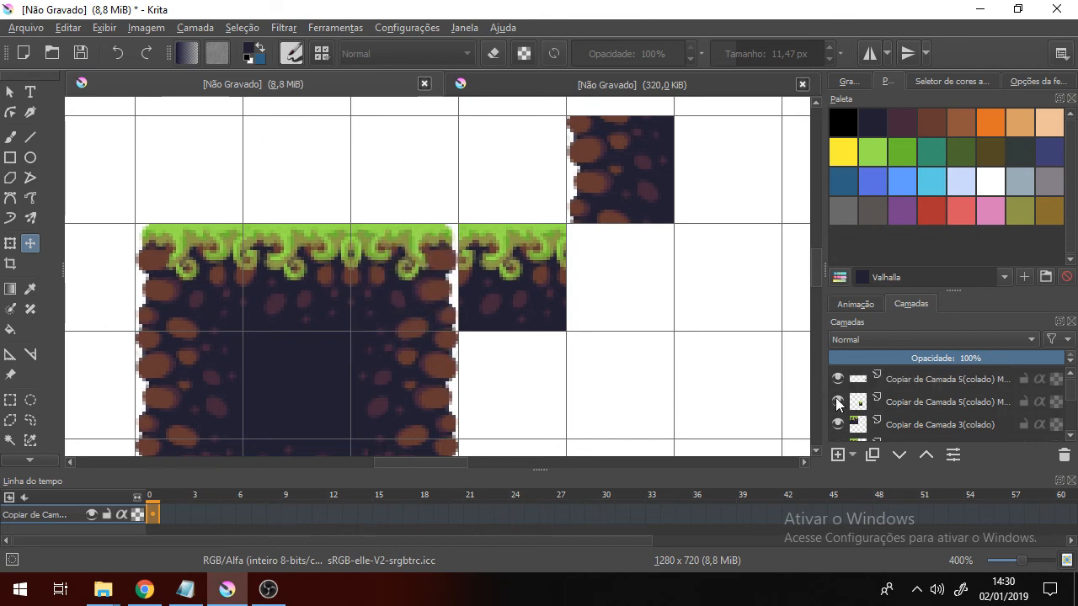
left_click(837, 401)
left_click(837, 402)
left_click(831, 425)
left_click(831, 425)
scroll(859, 413, "up", 1)
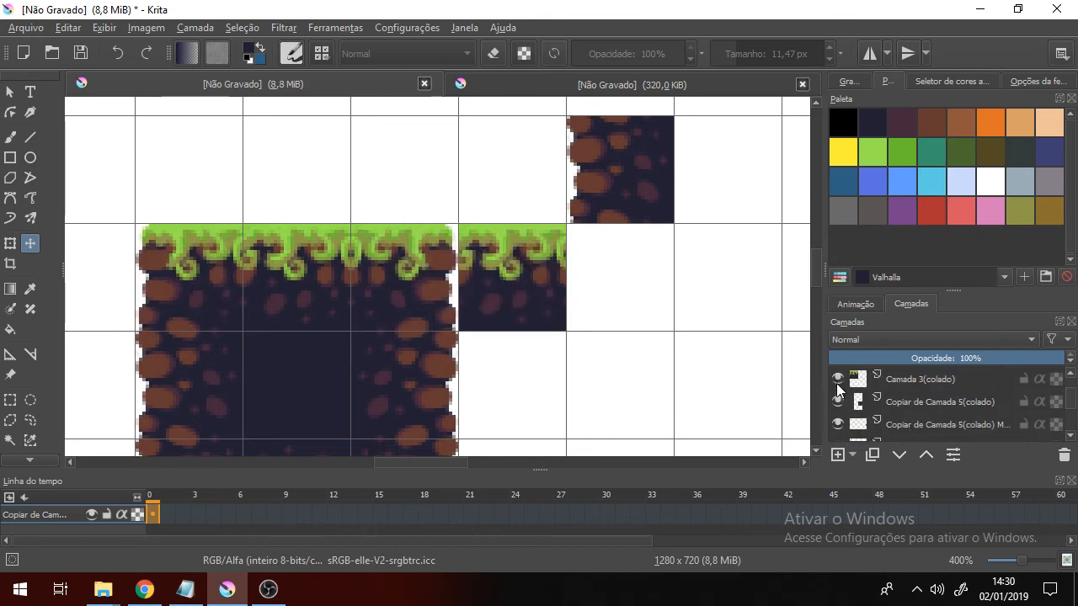
left_click(836, 378)
left_click(836, 377)
left_click(835, 400)
left_click(835, 401)
left_click(836, 424)
left_click(837, 424)
scroll(846, 424, "down", 1)
left_click(846, 423)
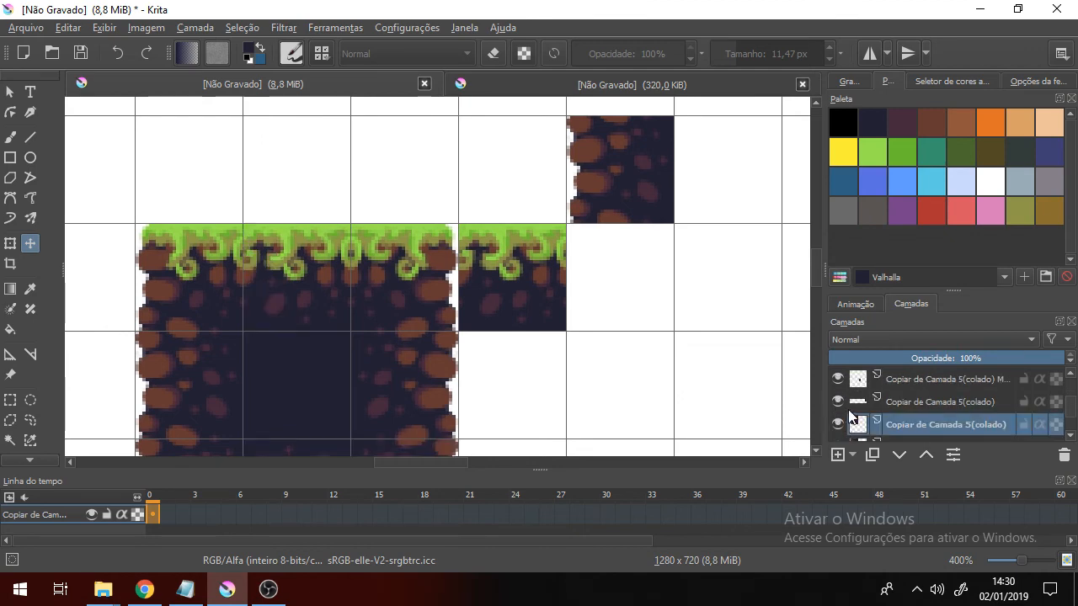
scroll(894, 429, "down", 1)
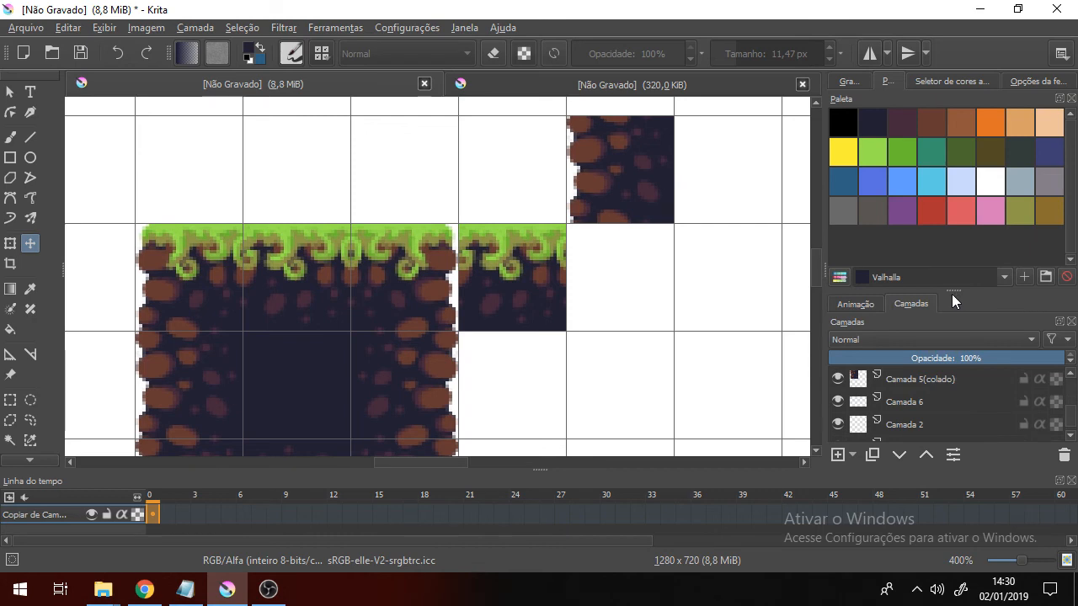
left_click_drag(952, 293, 957, 268)
left_click(907, 383)
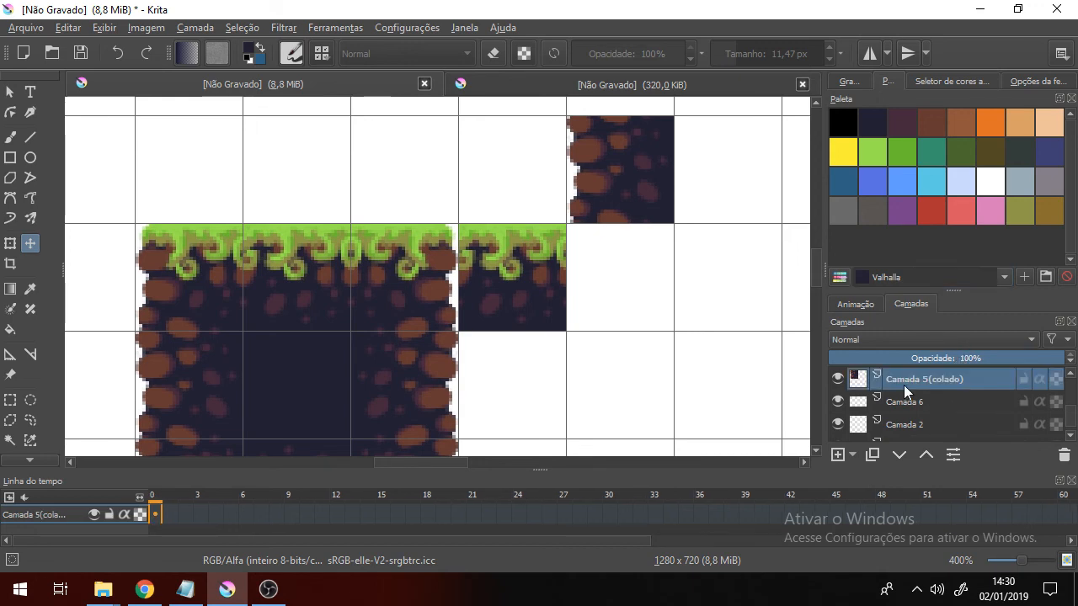
scroll(901, 385, "up", 3)
left_click(830, 380)
left_click(838, 379)
left_click(839, 380)
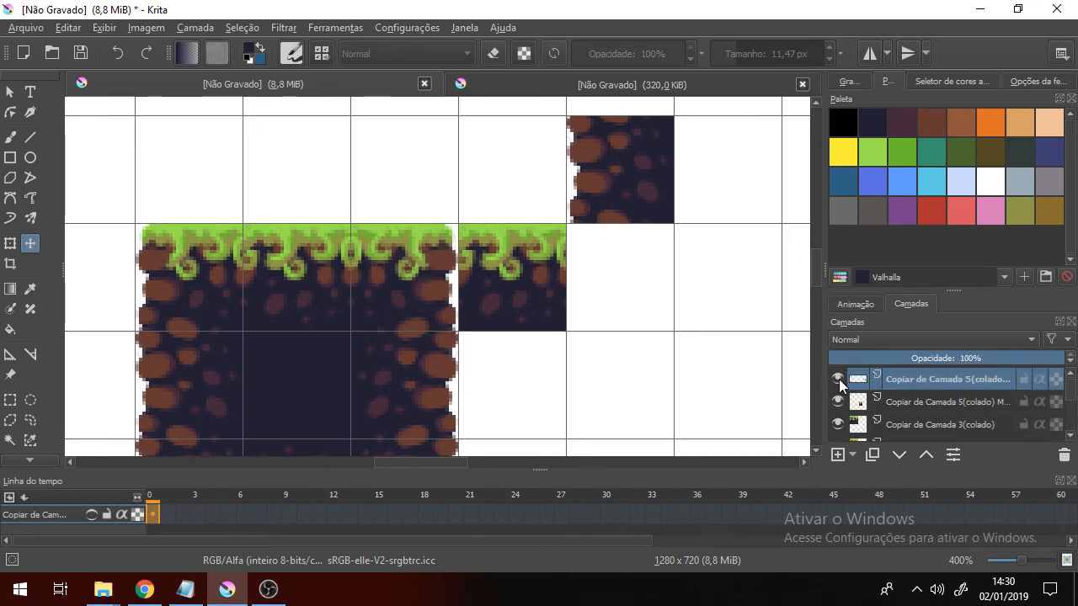
Duplicate the upper-right grass corner's layer and move the copy into the empty cell directly right of the separate grass tile.
right_click(956, 378)
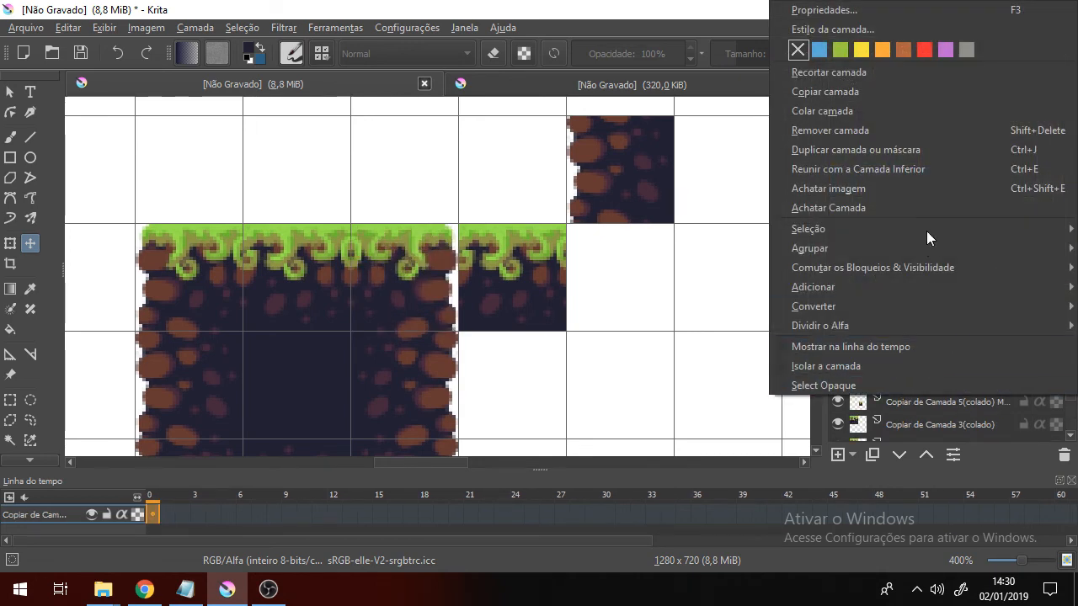
left_click(925, 152)
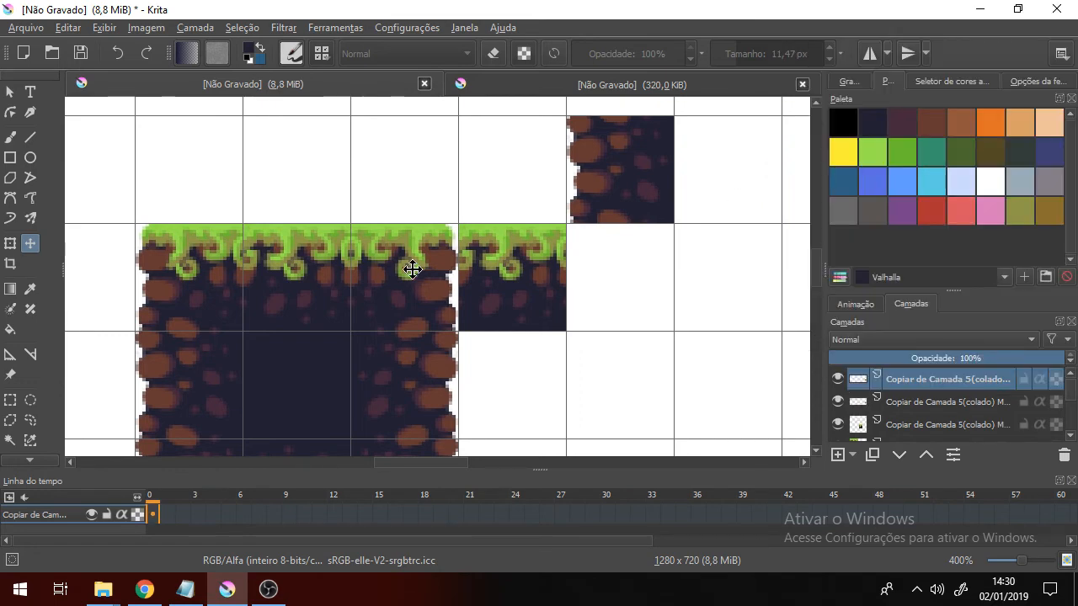
left_click_drag(412, 269, 626, 271)
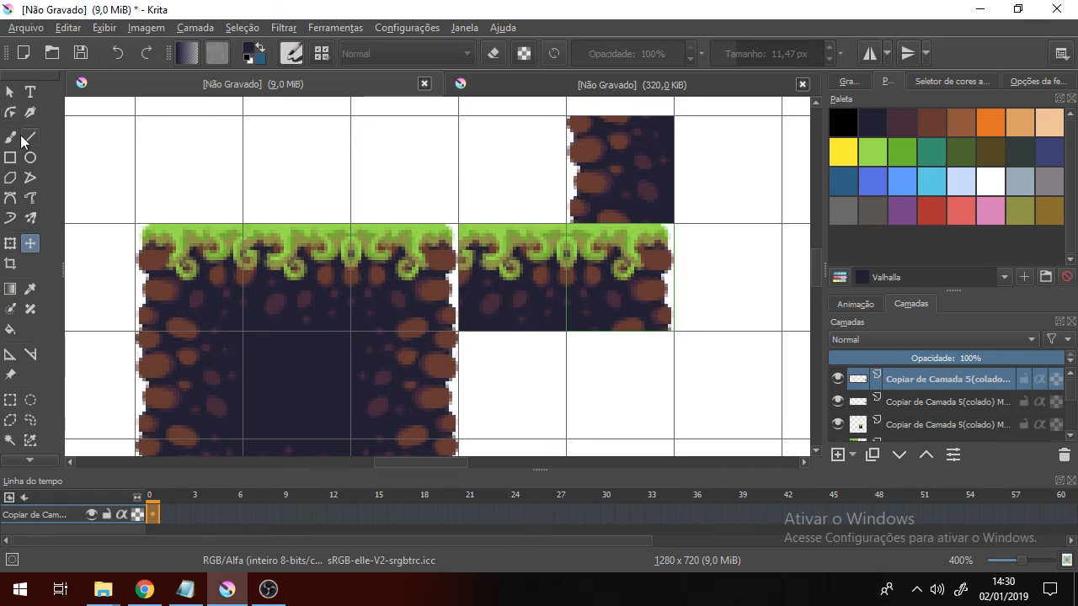
Select the grass corner copy's cell with a rectangle and paint over its outer-edge stones and gaps in the dark Valhalla colour.
left_click(10, 401)
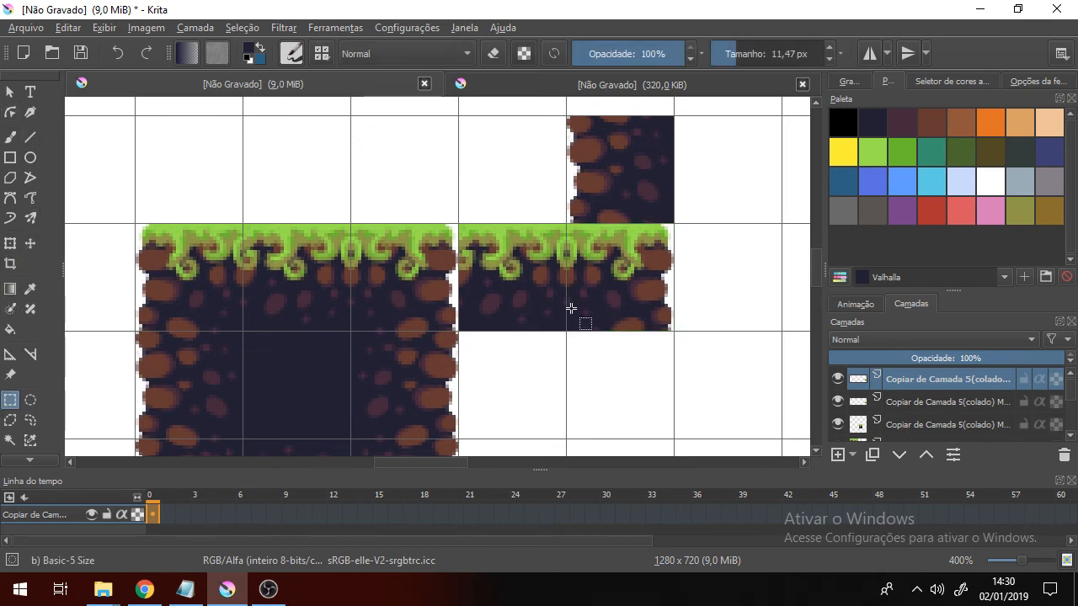
left_click_drag(566, 224, 664, 326)
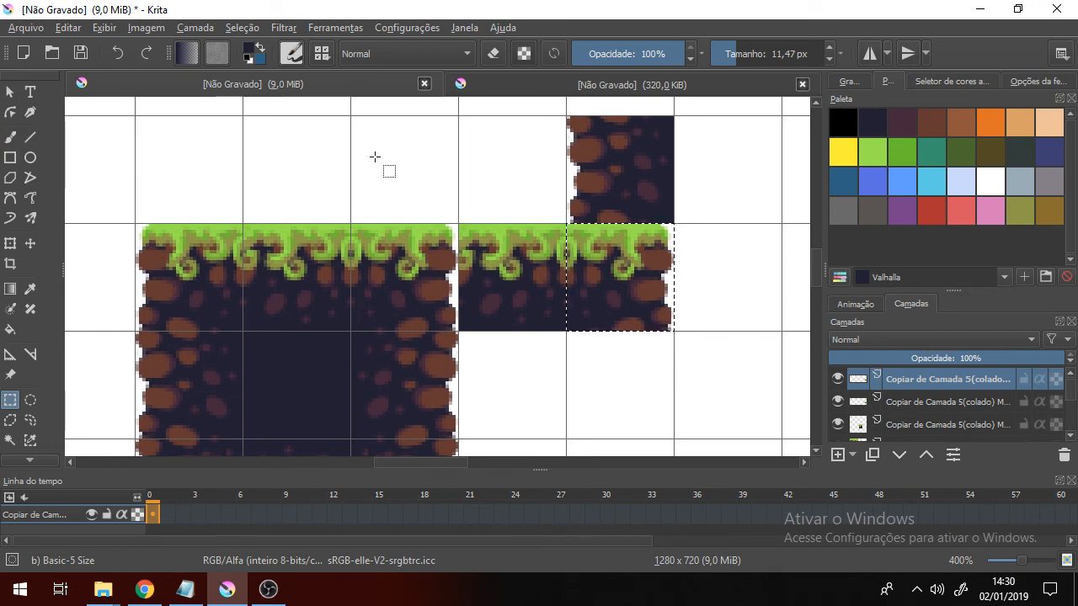
left_click(875, 121)
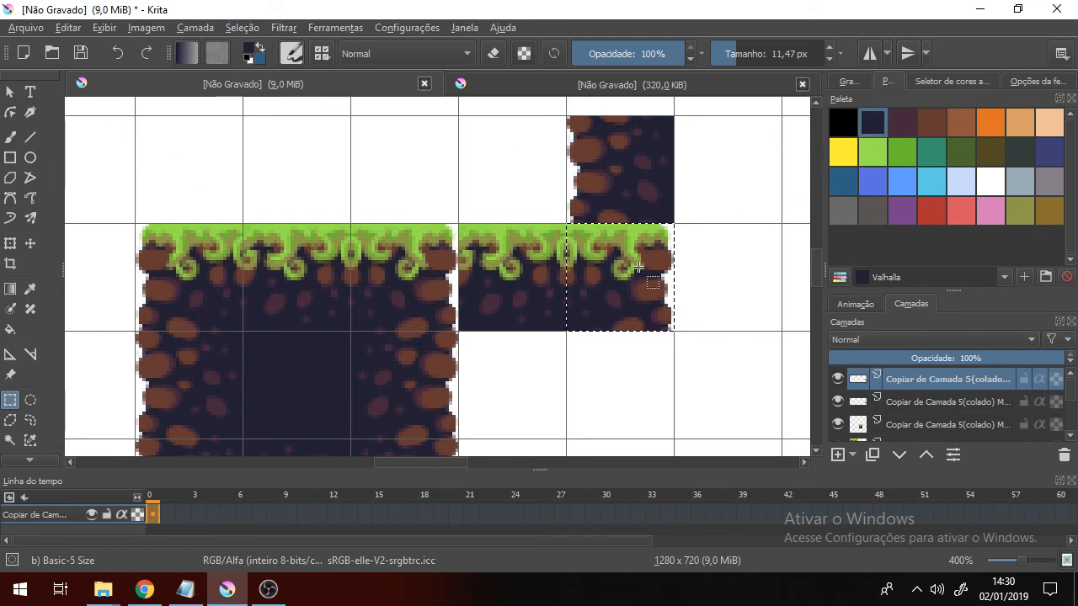
left_click(10, 137)
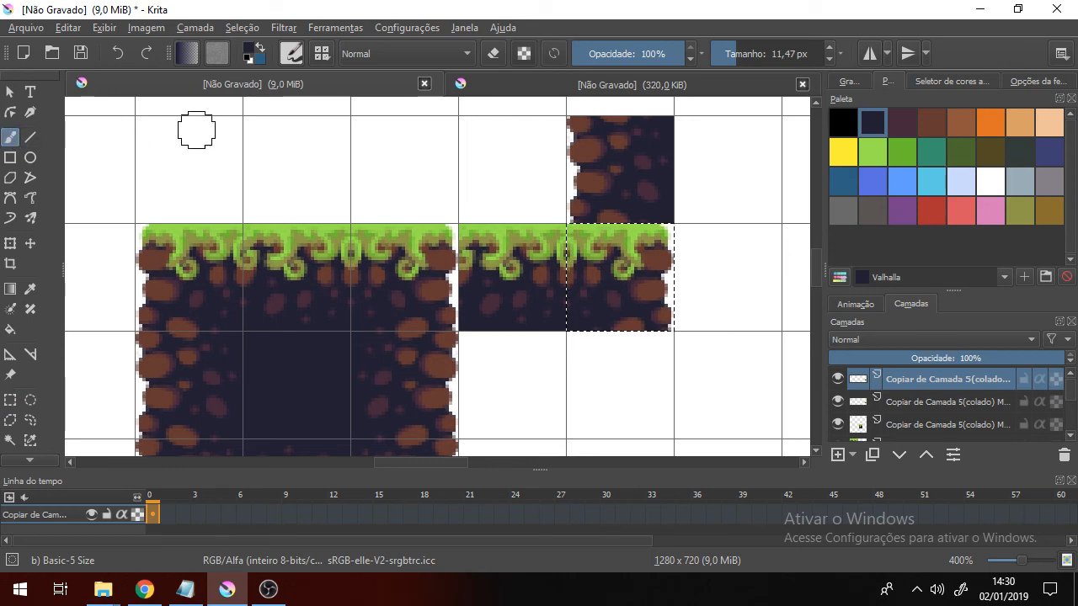
left_click_drag(674, 316, 654, 329)
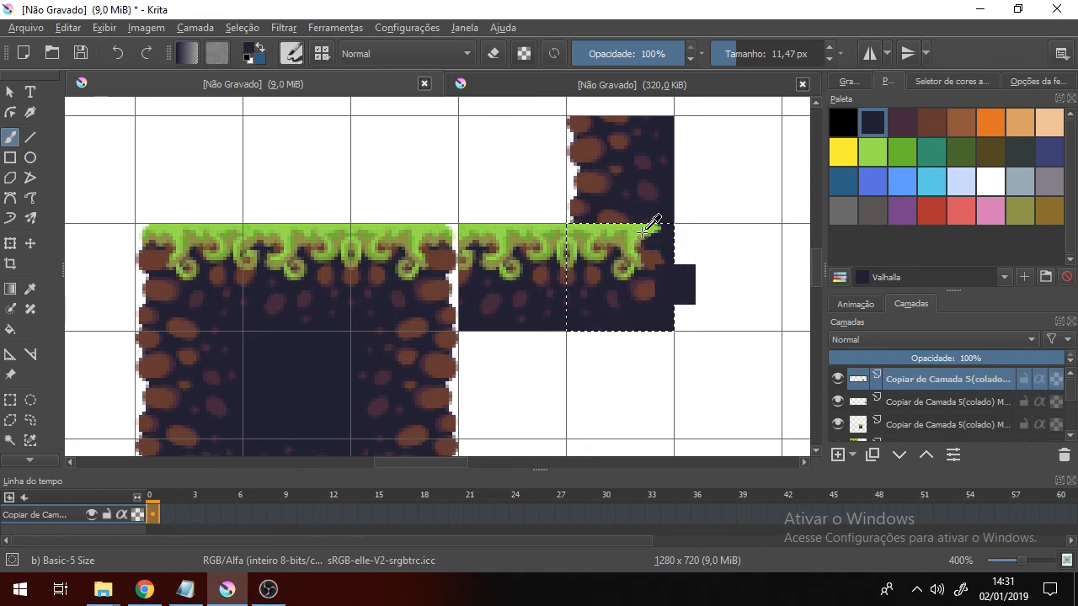
Repaint the grass tip at the outer end of the corner copy using the Rain forest, Christi and Atlantis colours.
left_click(1010, 209)
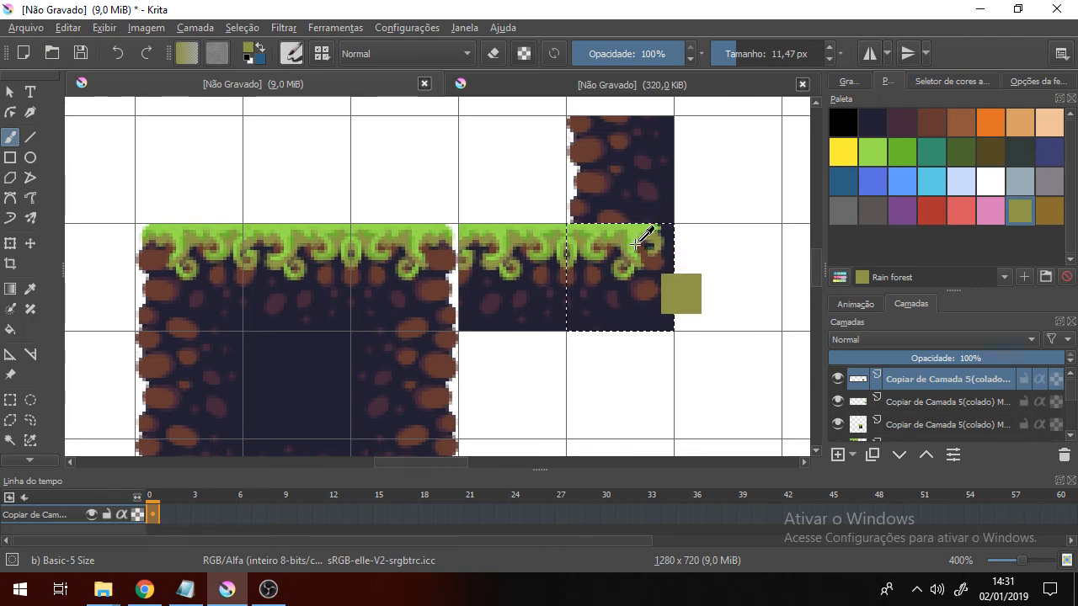
left_click(891, 156)
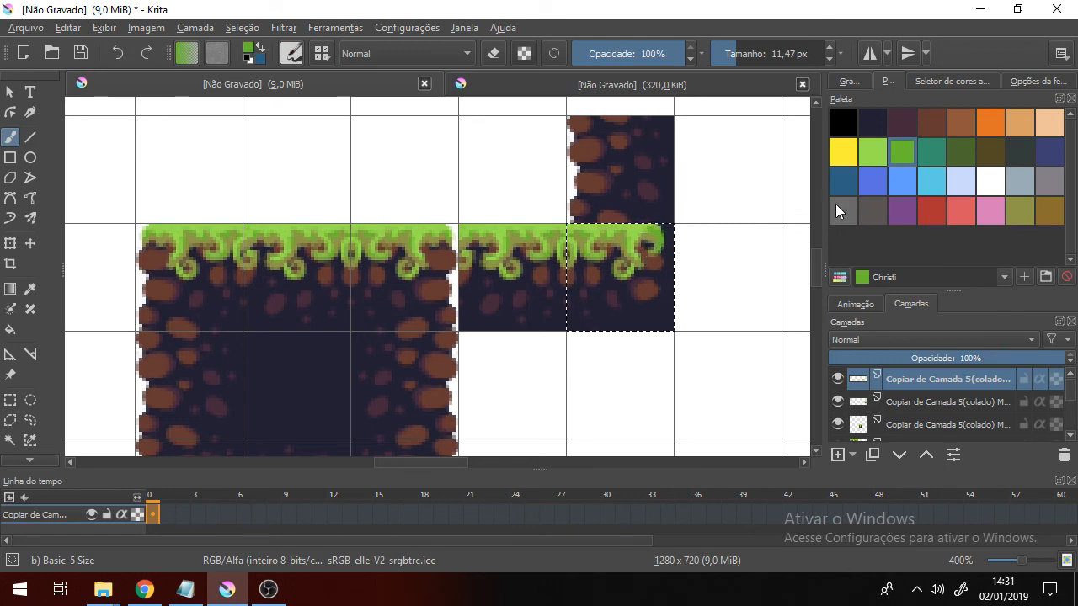
left_click(871, 157)
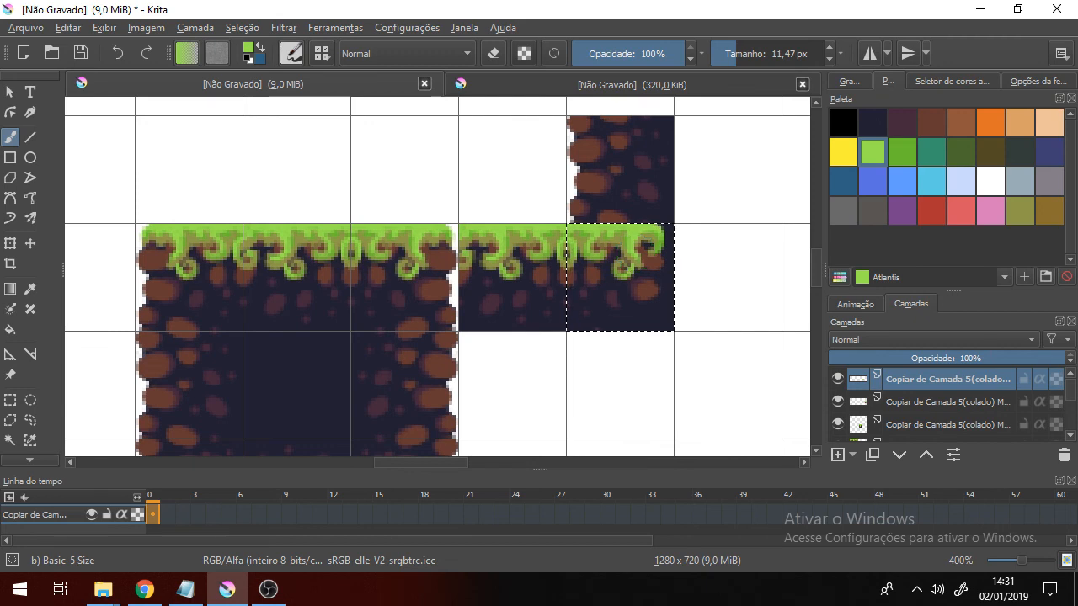
scroll(636, 253, "down", 2)
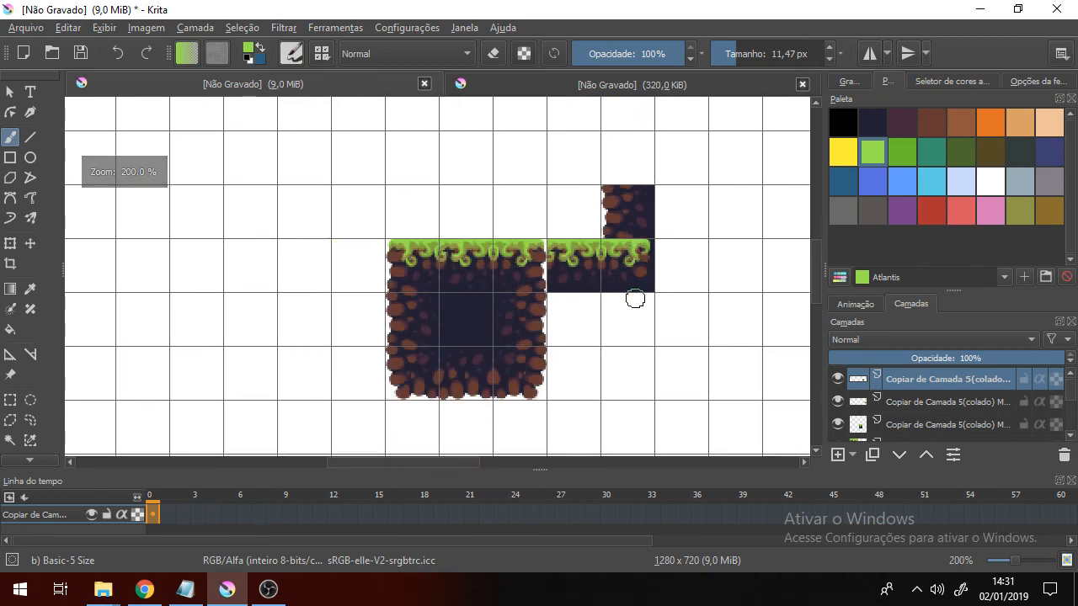
left_click_drag(647, 310, 542, 319)
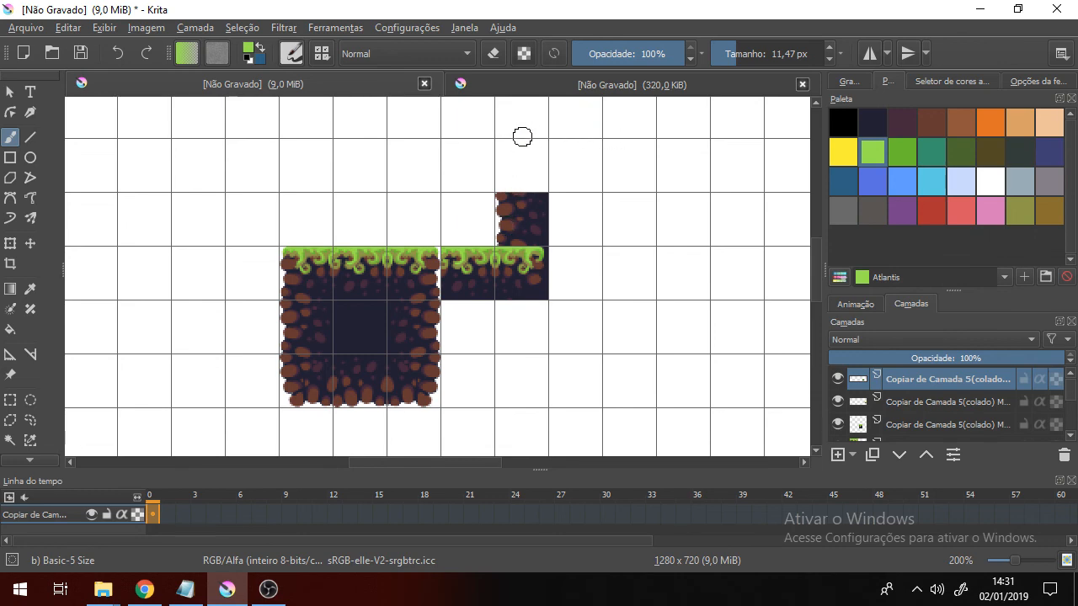
Search for the layer of the stone edge copy above the grass corner copy by hiding and showing layers.
scroll(501, 266, "up", 1)
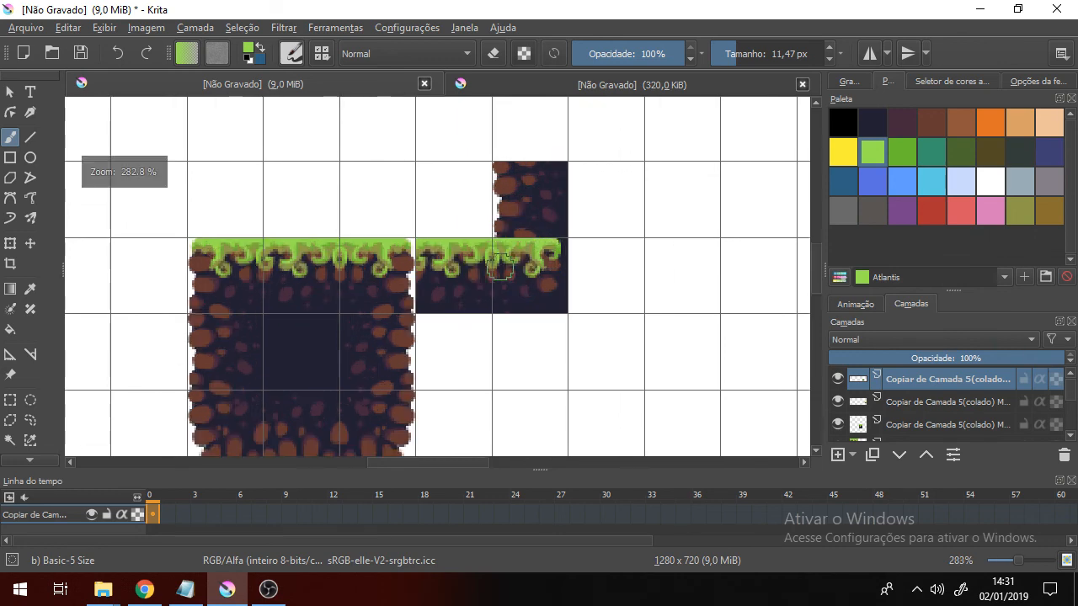
left_click(11, 92)
left_click(836, 424)
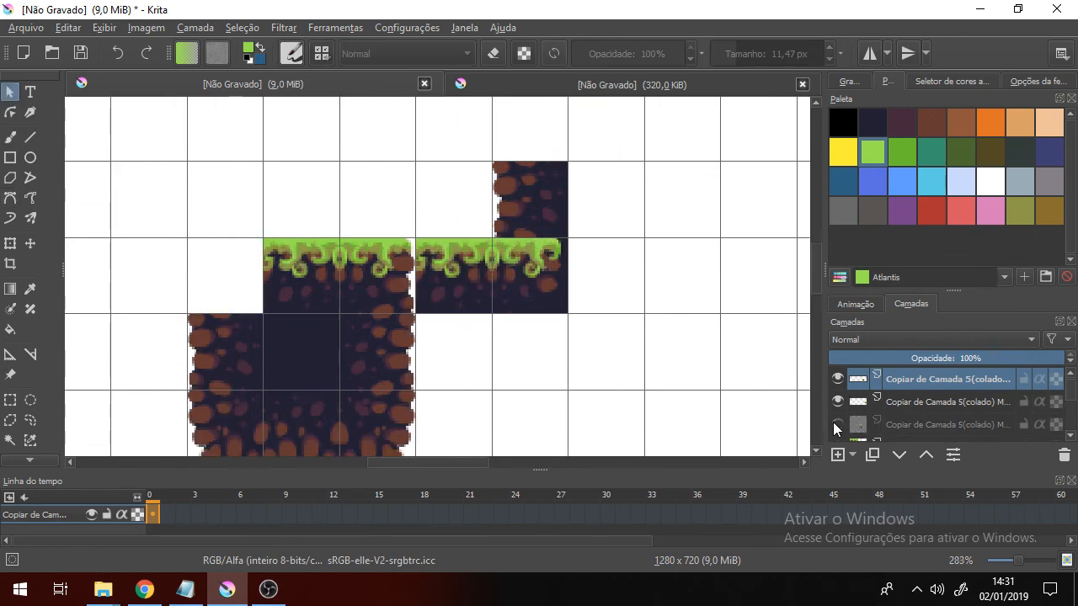
left_click(837, 424)
scroll(884, 416, "down", 1)
left_click(836, 403)
left_click(837, 405)
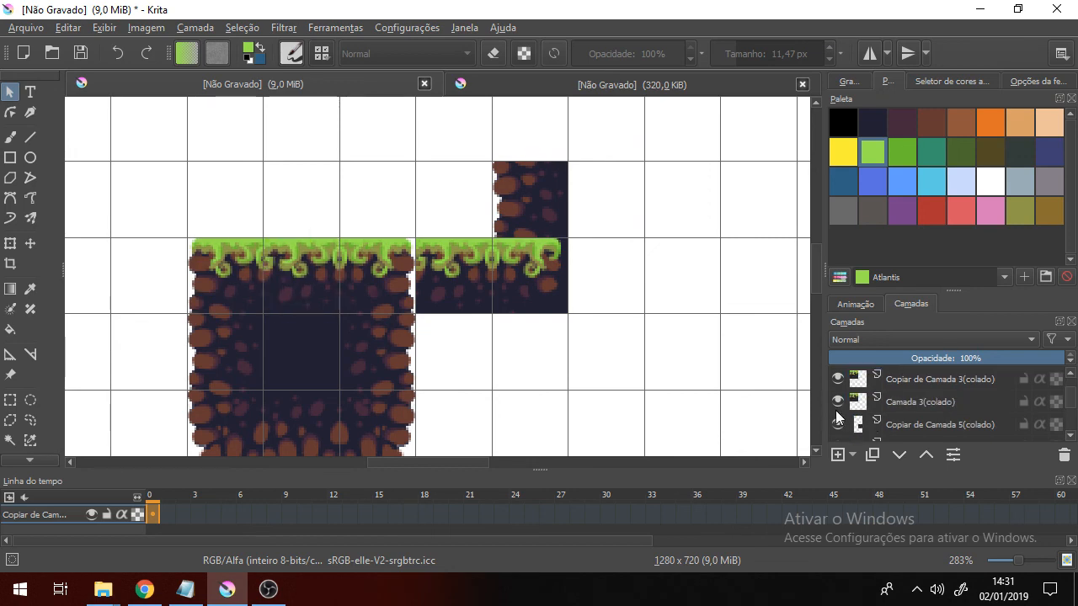
left_click(836, 424)
left_click(836, 424)
scroll(865, 413, "down", 1)
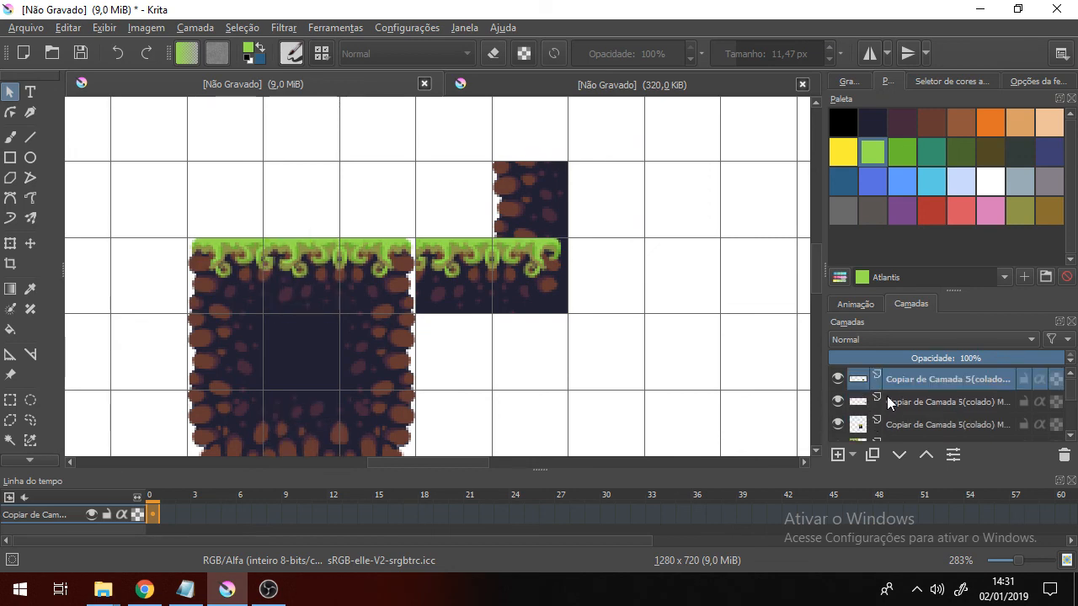
left_click(838, 380)
left_click(838, 380)
left_click(838, 380)
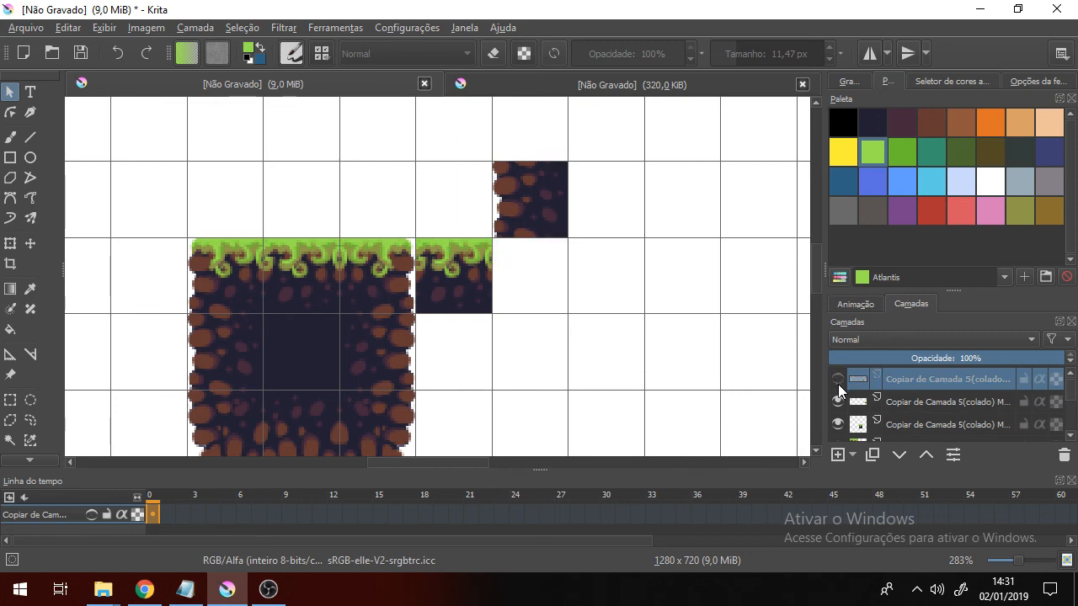
left_click(838, 380)
left_click(837, 401)
left_click(837, 401)
left_click(840, 420)
left_click(841, 419)
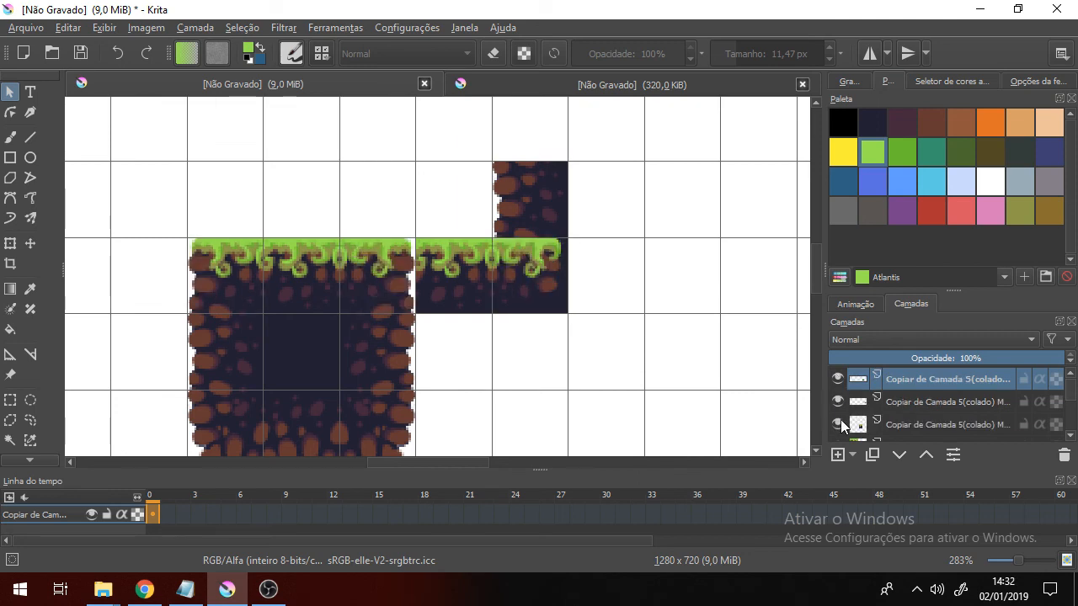
scroll(868, 421, "up", 1)
left_click(839, 402)
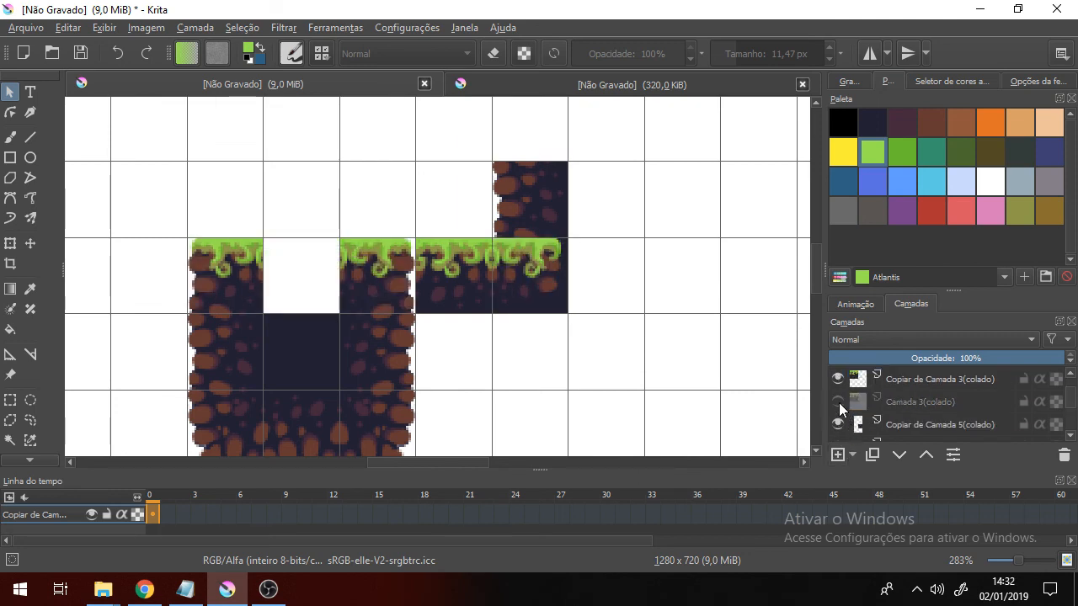
left_click(838, 402)
left_click(838, 424)
left_click(837, 424)
scroll(842, 420, "down", 1)
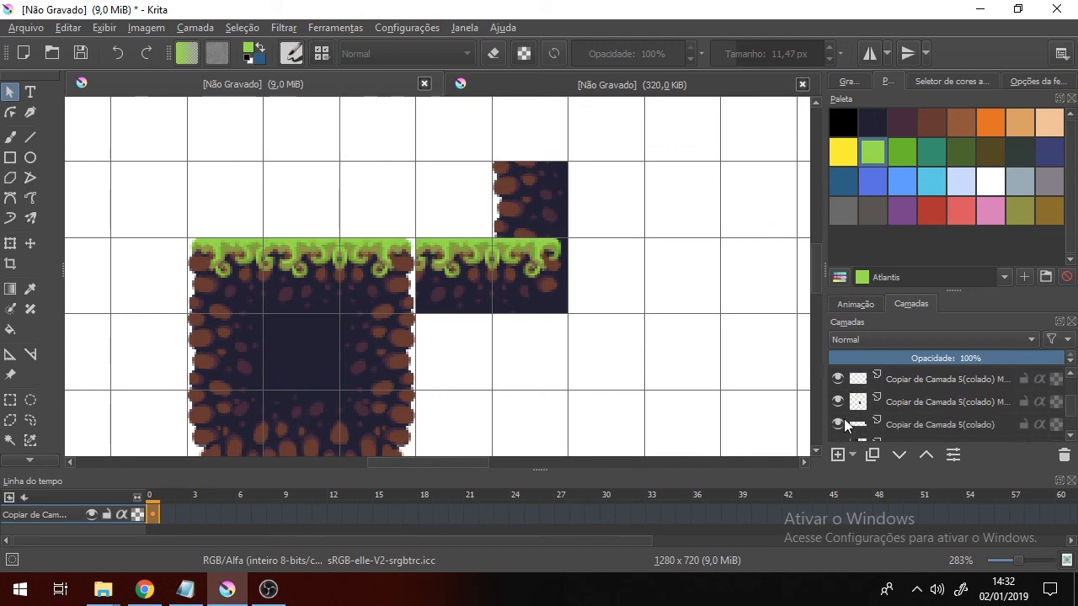
left_click(838, 400)
left_click(838, 400)
left_click(838, 425)
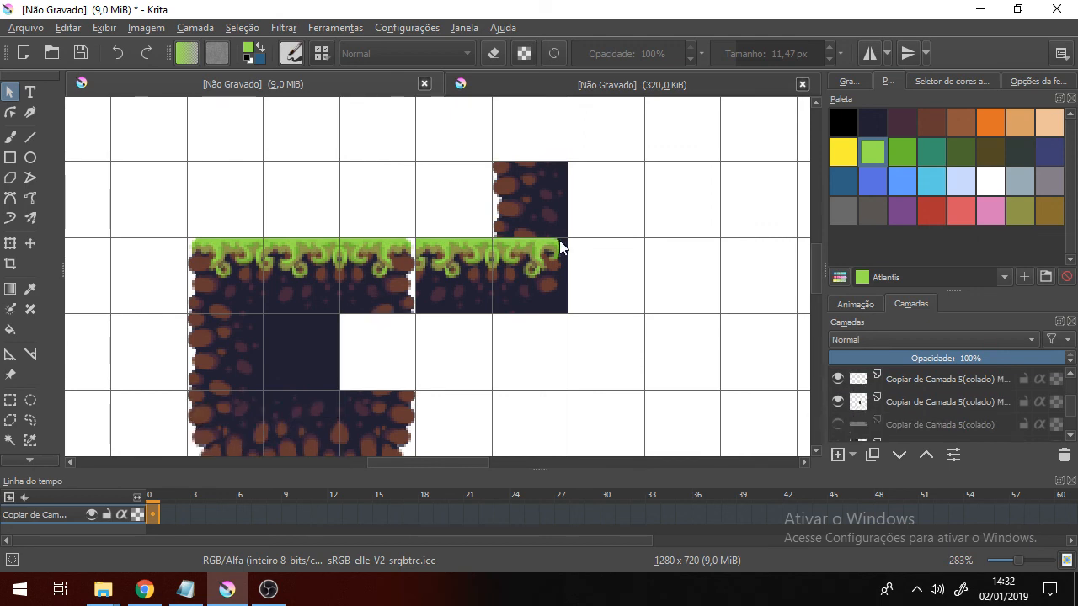
Try to select the separate stone edge and grass tiles directly on the canvas, and switch to the Move tool.
left_click(518, 193)
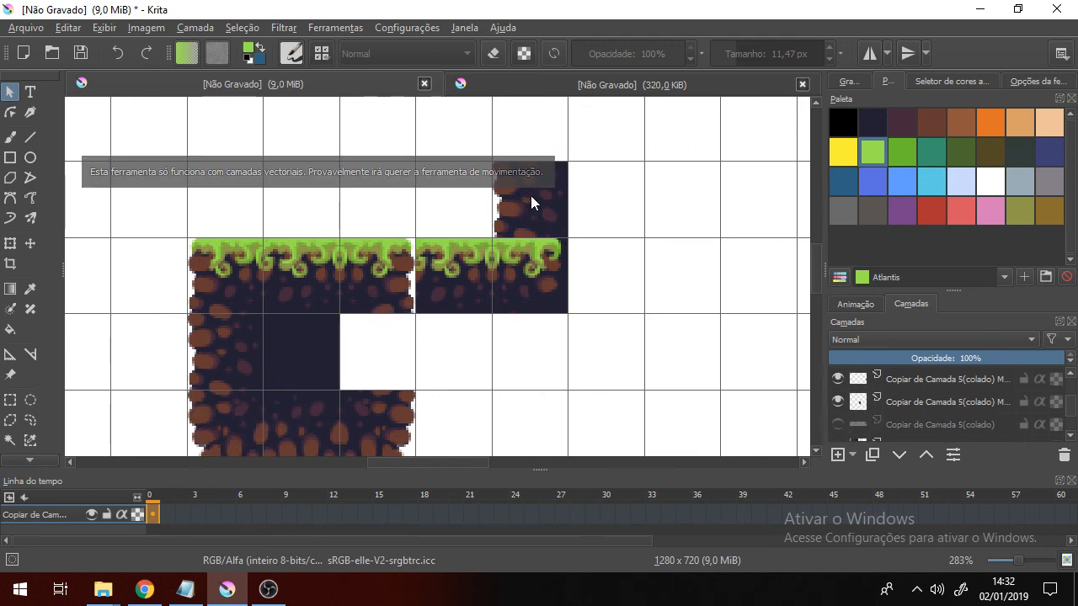
left_click(450, 265)
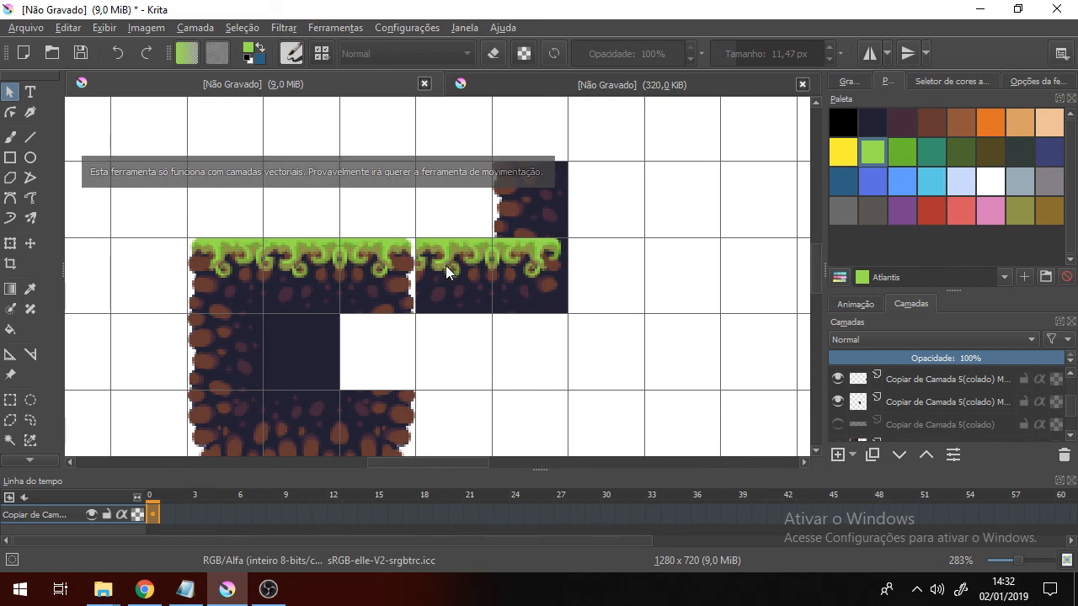
left_click(28, 244)
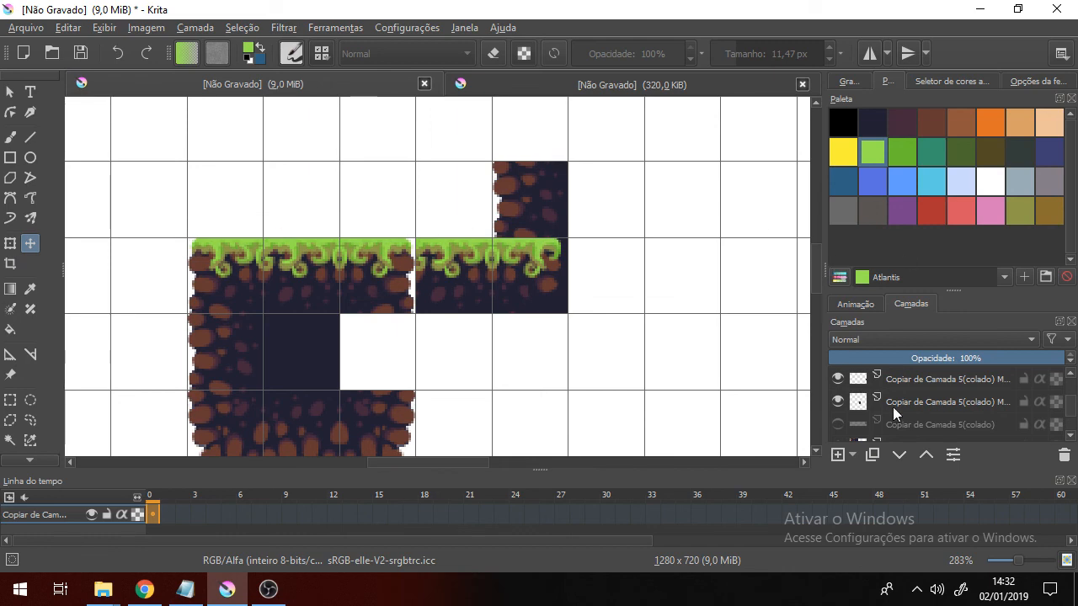
Locate the layer of the stone edge copy above the grass corner copy by toggling visibility, and delete it.
left_click(835, 399)
left_click(835, 400)
left_click(840, 381)
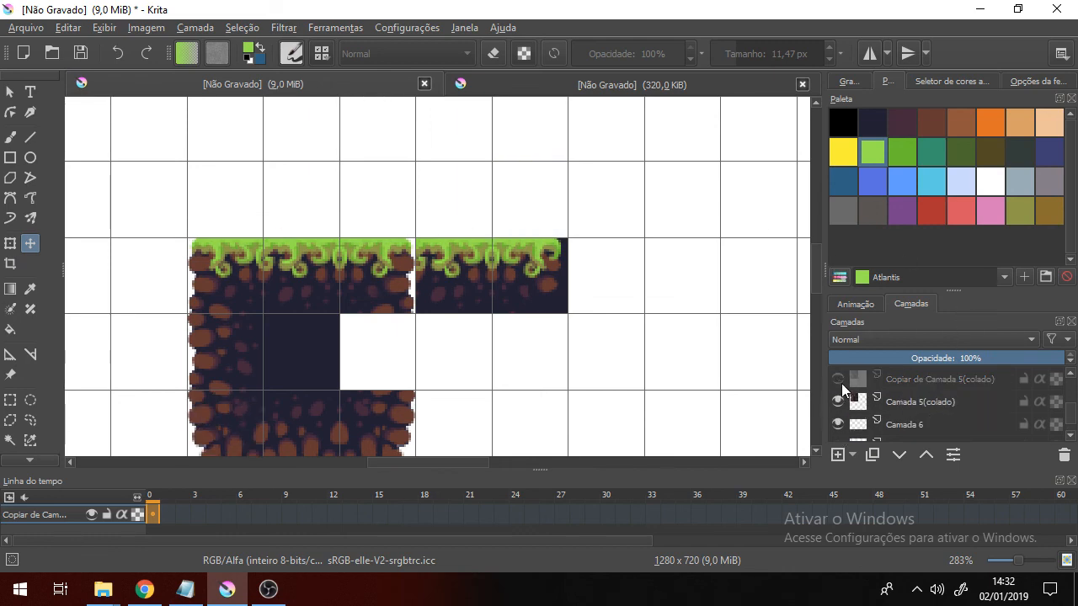
left_click(841, 381)
left_click(922, 381)
left_click(1063, 459)
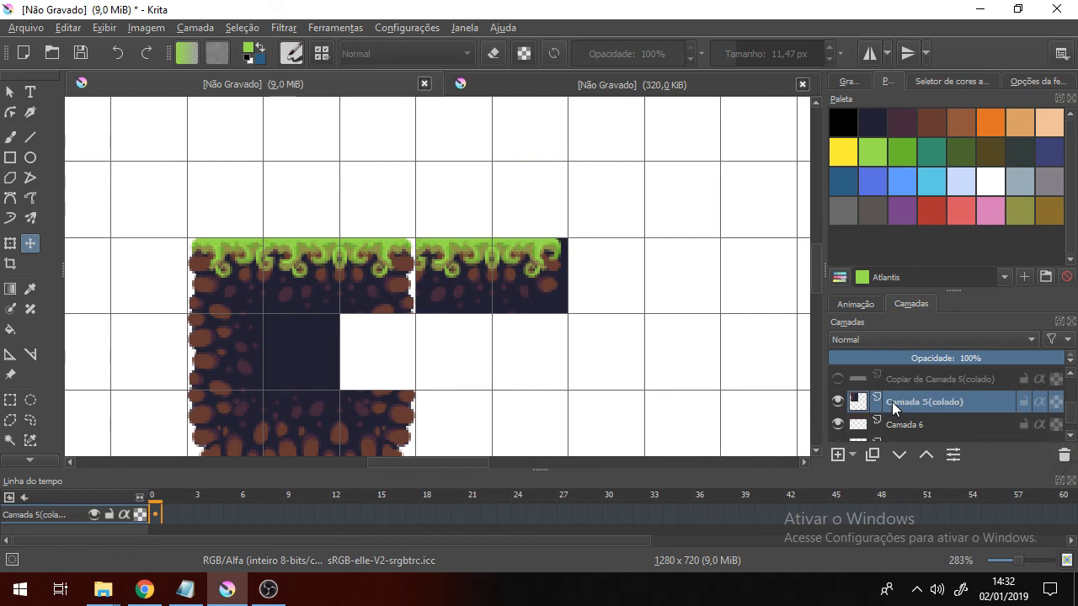
Show the hidden layer Copiar de Camada 5(colado), which holds the block's right stone edge.
left_click(838, 379)
left_click(841, 380)
left_click(842, 380)
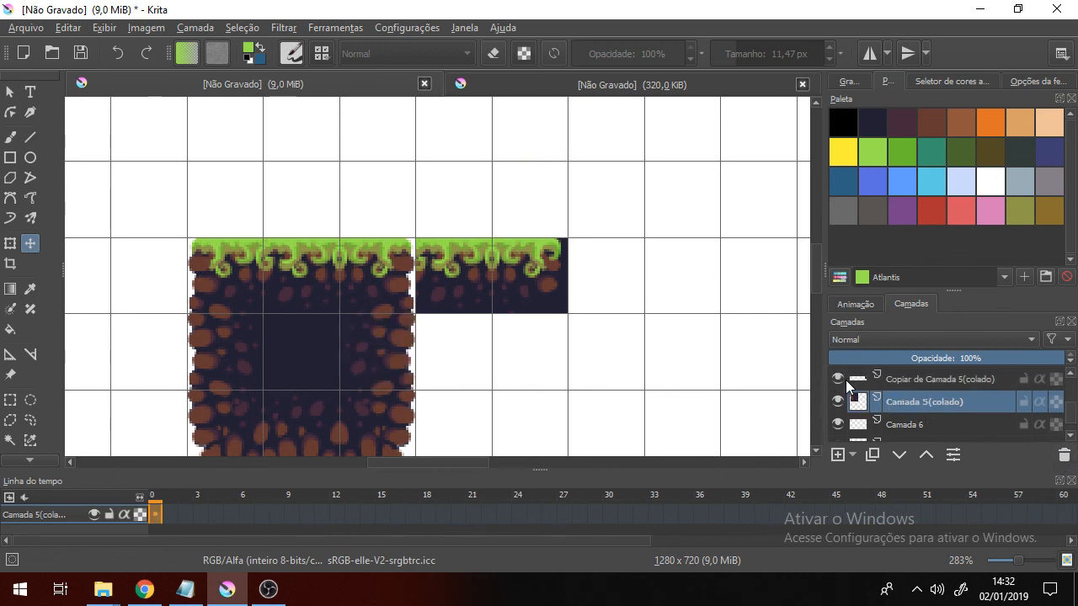
Locate the layer Copiar de Camada 3(colado), the extra grass tile directly beside the block, by toggling visibility, and delete it.
scroll(882, 389, "up", 1)
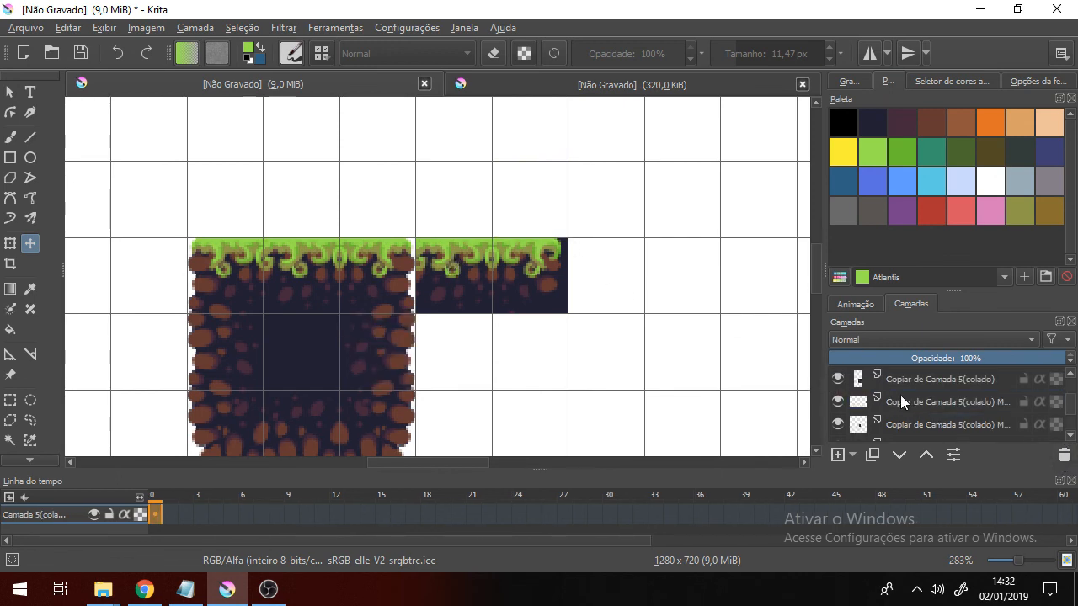
left_click(838, 379)
left_click(838, 379)
scroll(876, 398, "down", 2)
left_click(893, 397)
left_click(843, 426)
left_click(843, 426)
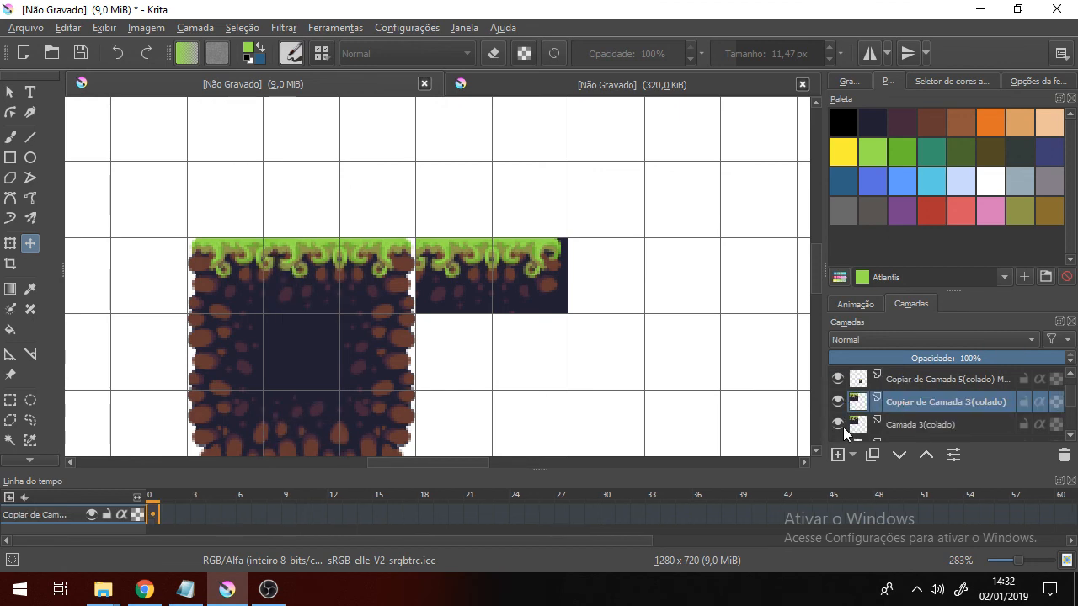
left_click(836, 401)
left_click(837, 401)
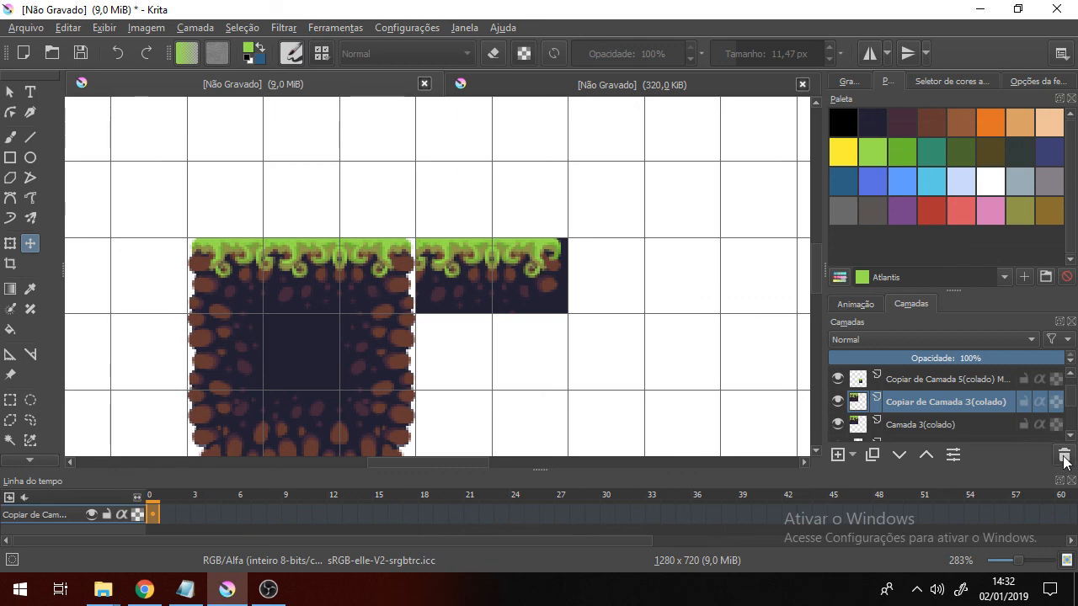
left_click(1063, 456)
Find the layer of the remaining grass corner tile and move it one cell over, beside the block's top right corner.
left_click(838, 381)
left_click(837, 381)
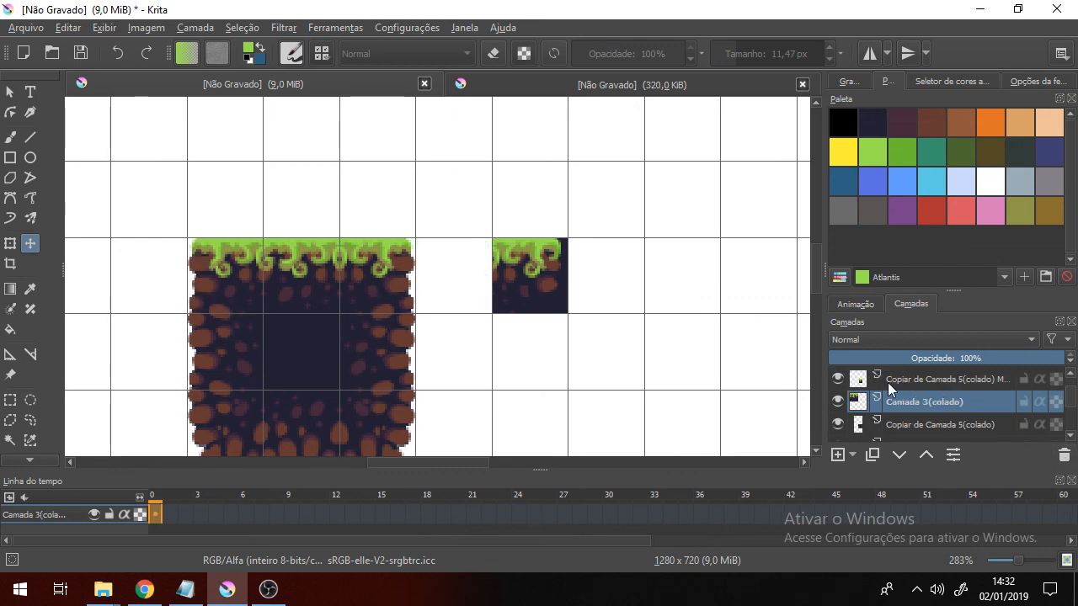
scroll(889, 383, "up", 2)
left_click(898, 385)
left_click(838, 384)
left_click(837, 383)
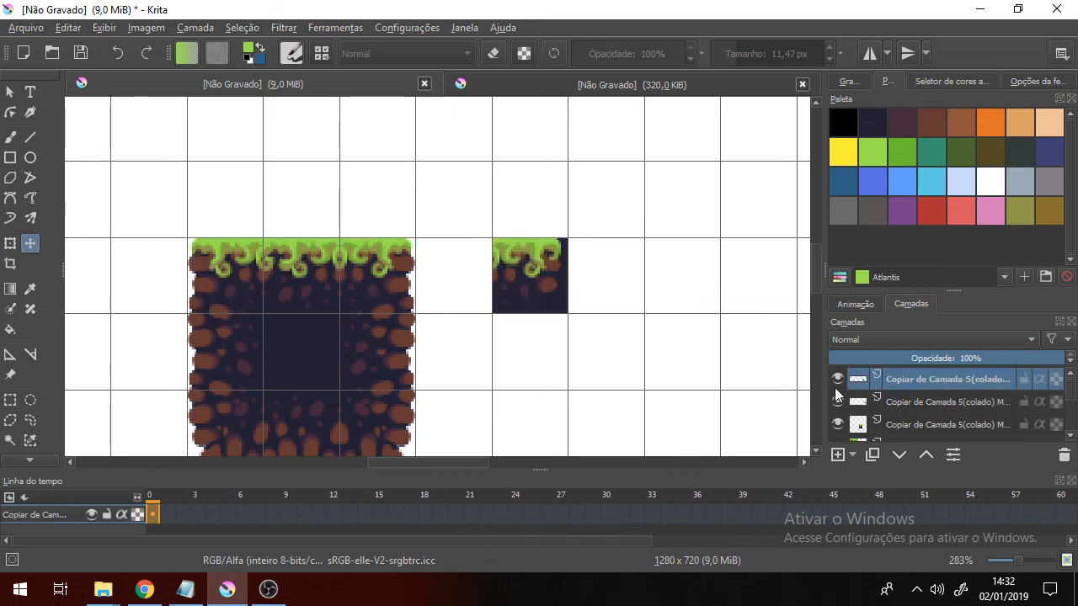
left_click_drag(525, 272, 462, 273)
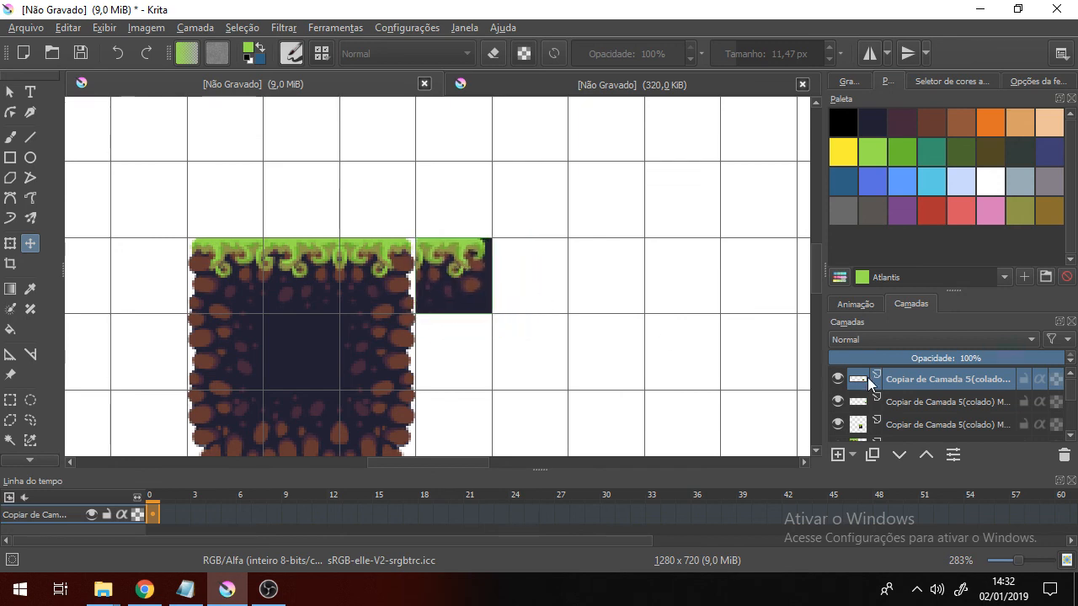
Duplicate the grass corner tile's layer and place the copy in the grid cell directly below the original.
right_click(930, 379)
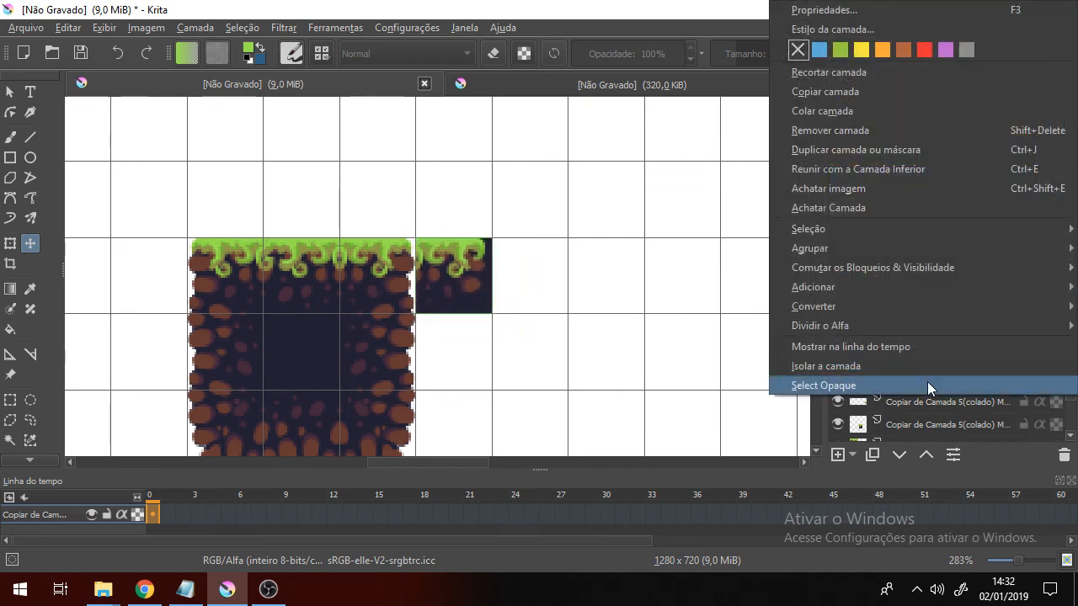
left_click(909, 152)
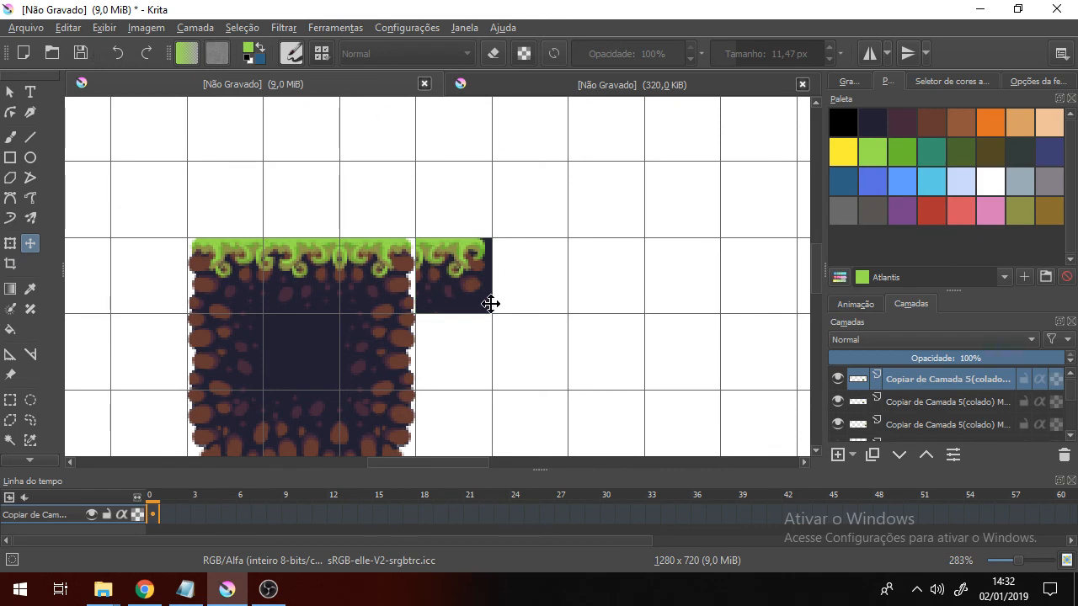
left_click_drag(467, 281, 467, 358)
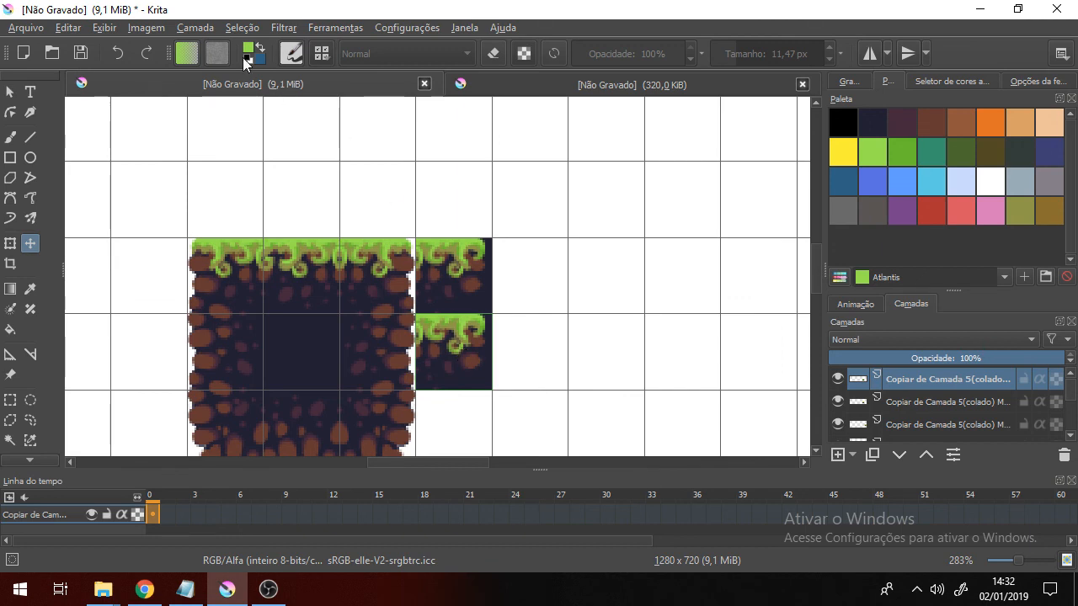
Mirror the lower corner tile copy horizontally and align it with the grid cell below the original corner tile.
left_click(187, 29)
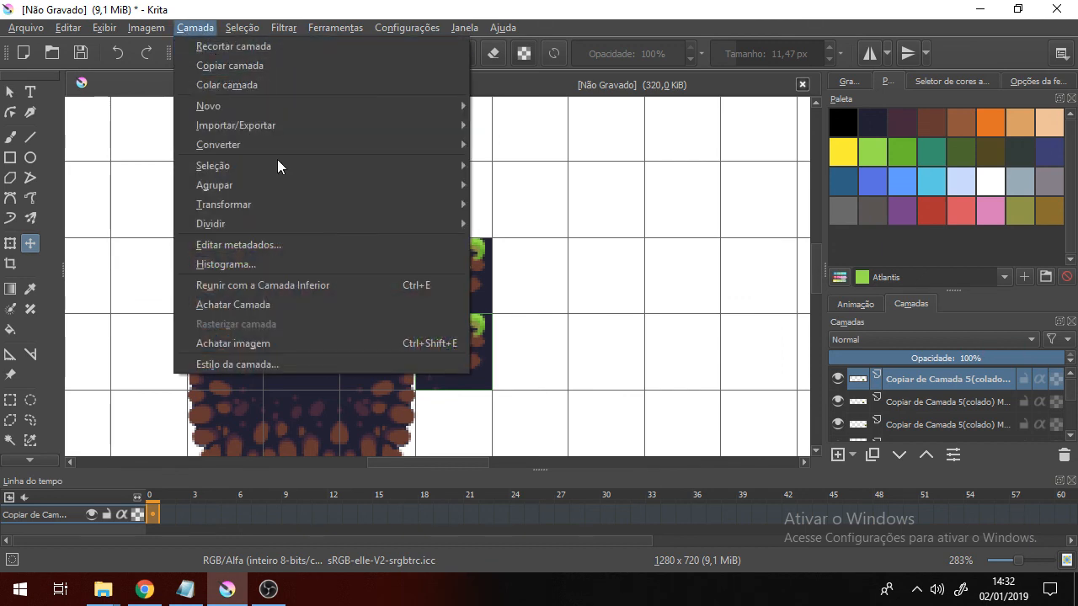
mouse_move(374, 214)
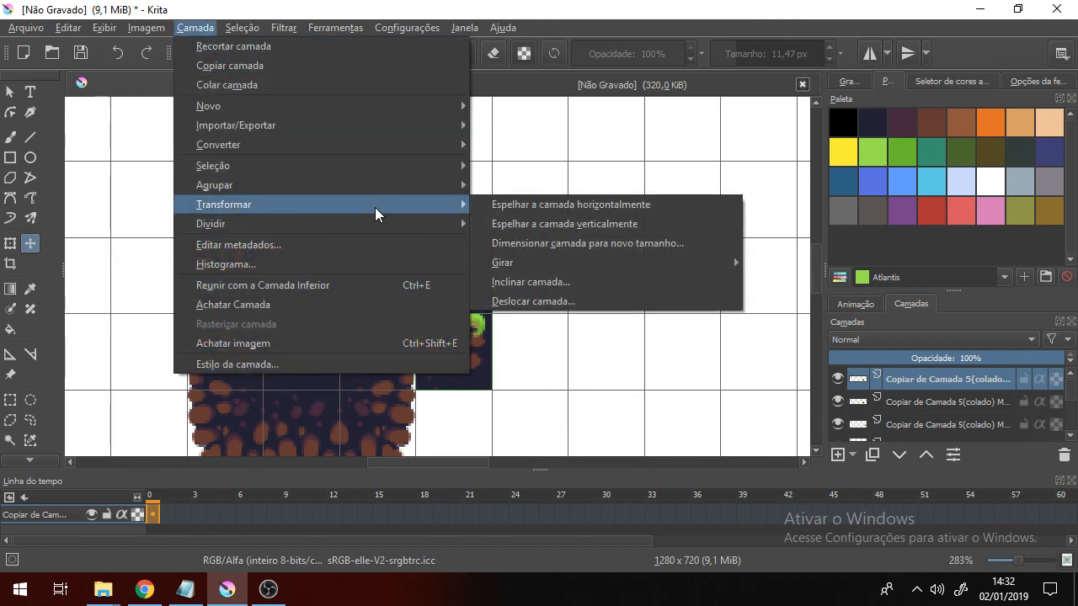
left_click(619, 212)
left_click_drag(563, 351, 493, 350)
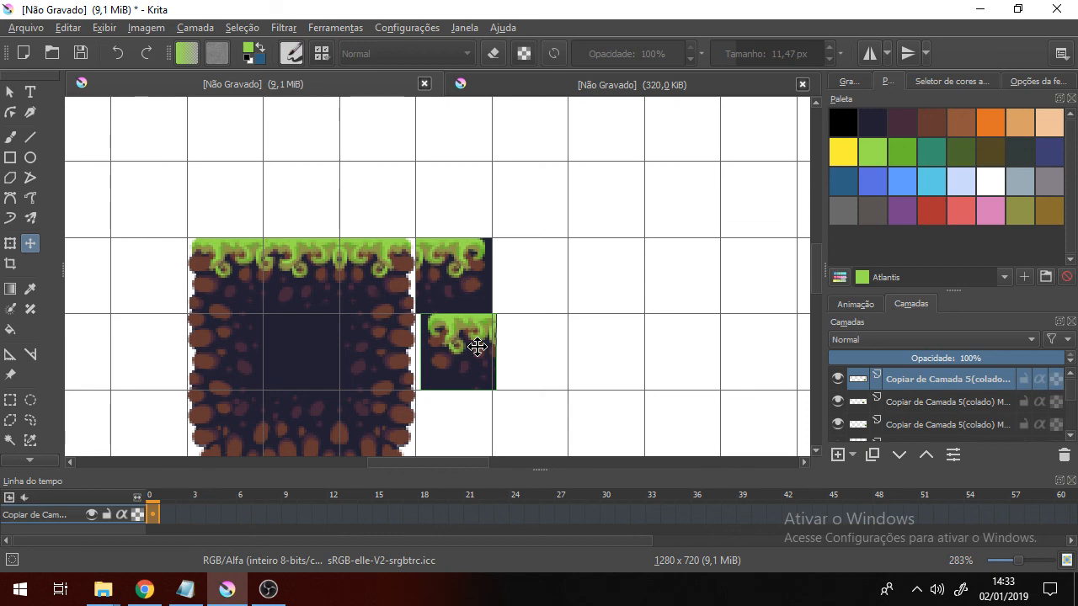
key("Left")
key("Left")
key("Left")
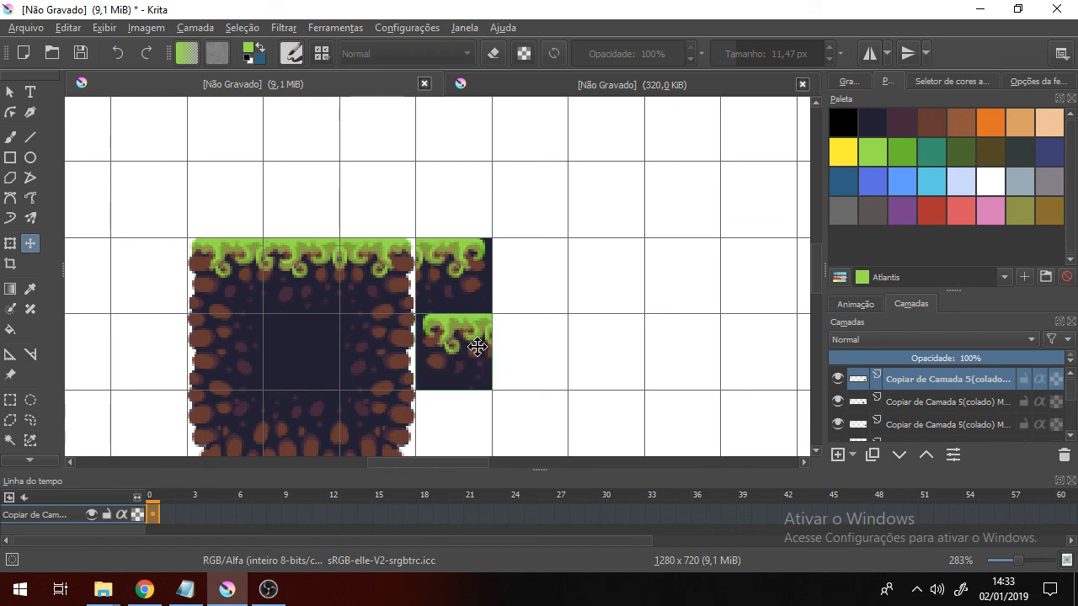
scroll(477, 346, "down", 1)
scroll(484, 333, "down", 1)
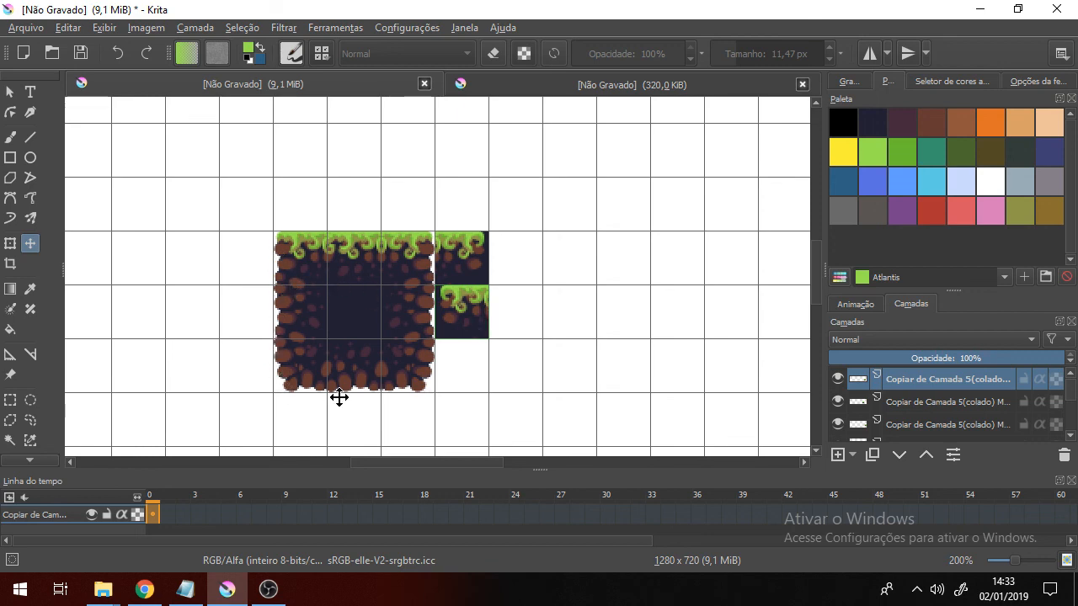
left_click(577, 80)
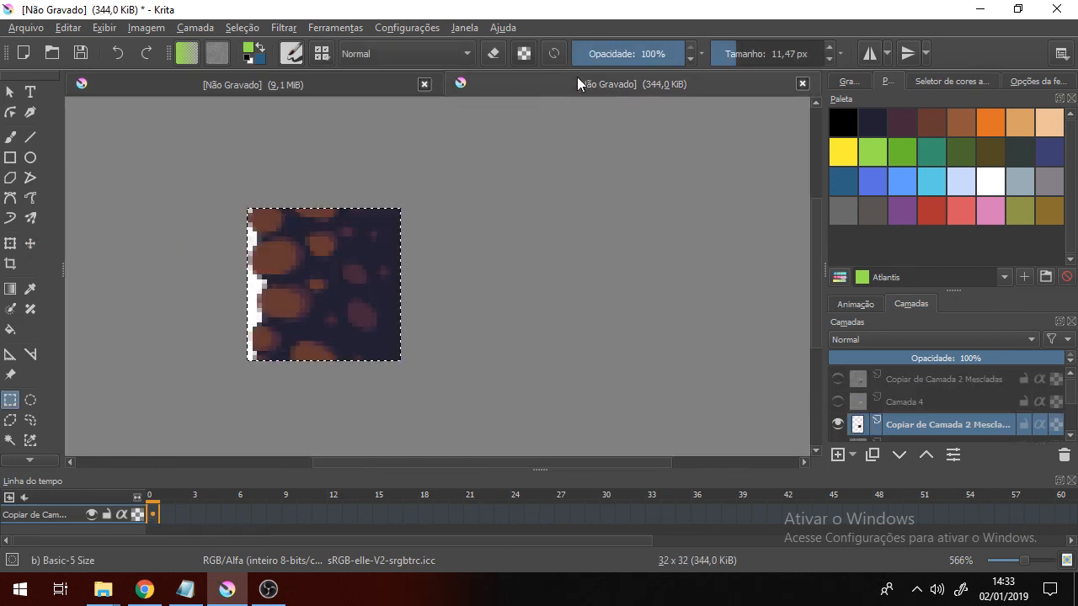
left_click(239, 257)
left_click(254, 85)
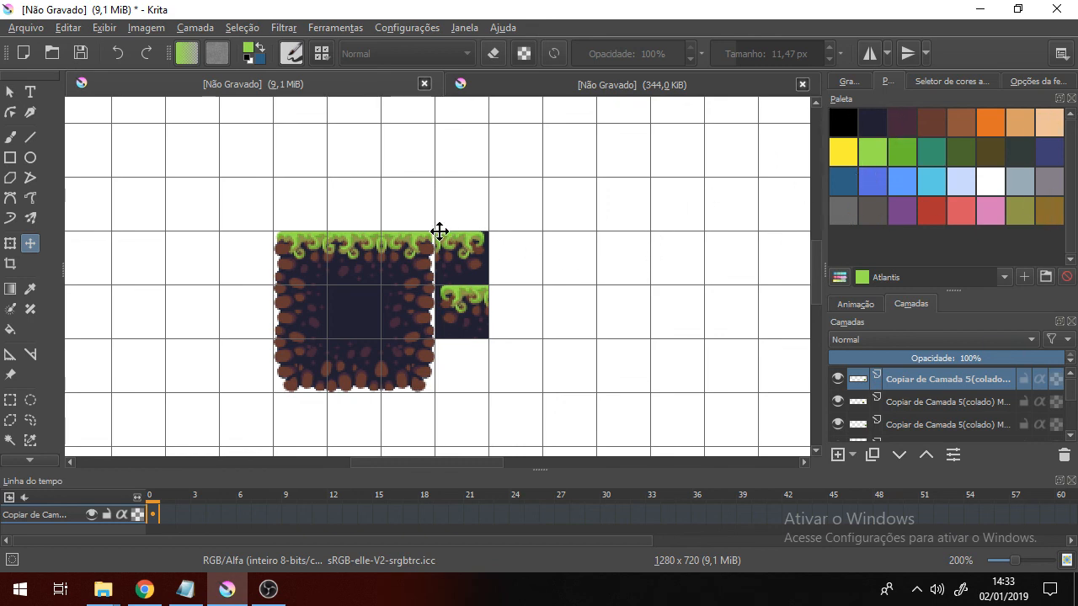
Hide the white background layer Camada 1 and the grid, leaving the tileset on a transparent background.
scroll(438, 231, "down", 4)
scroll(517, 252, "up", 3)
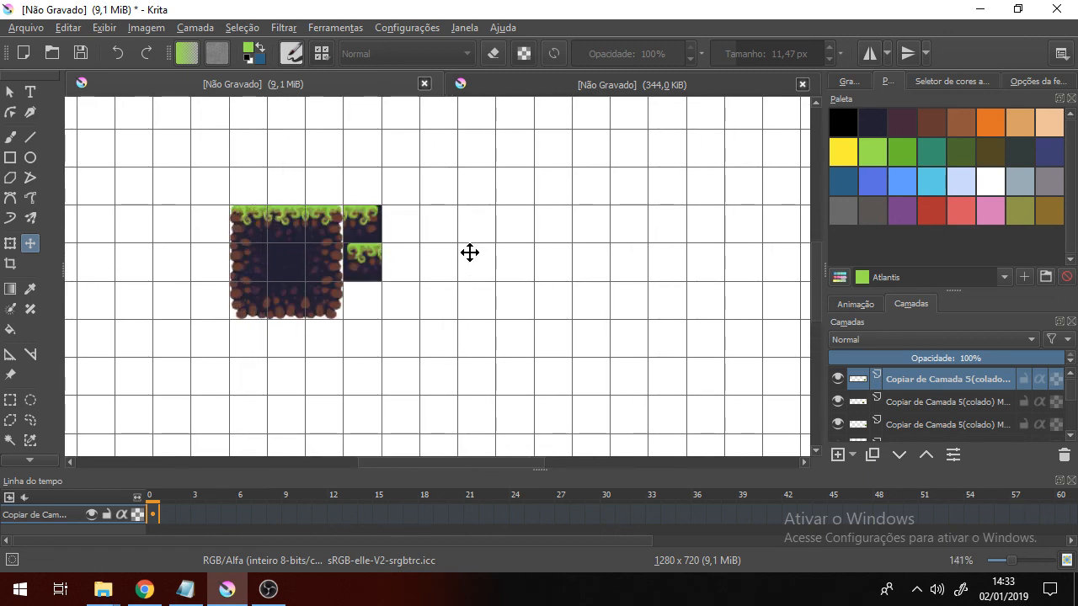
key("ctrl+shift+apostrophe")
scroll(943, 417, "down", 5)
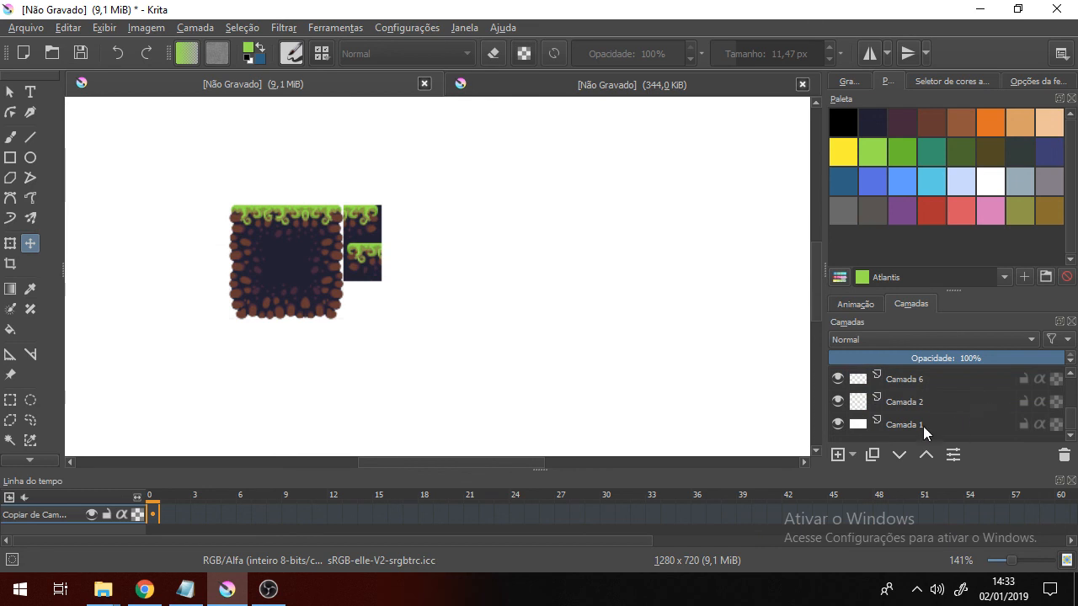
left_click(838, 426)
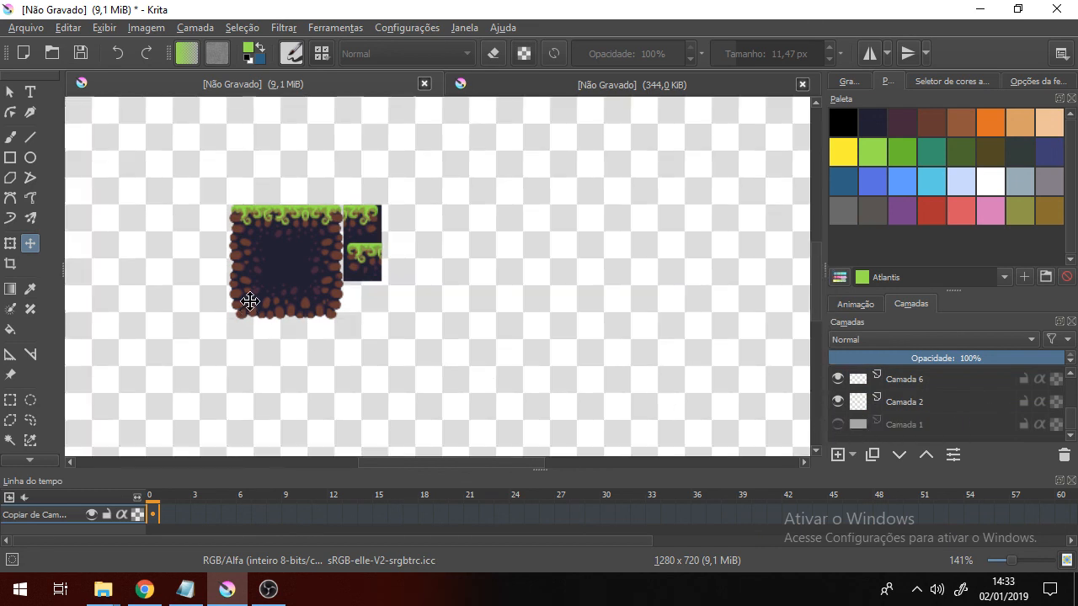
key("ctrl+shift+apostrophe")
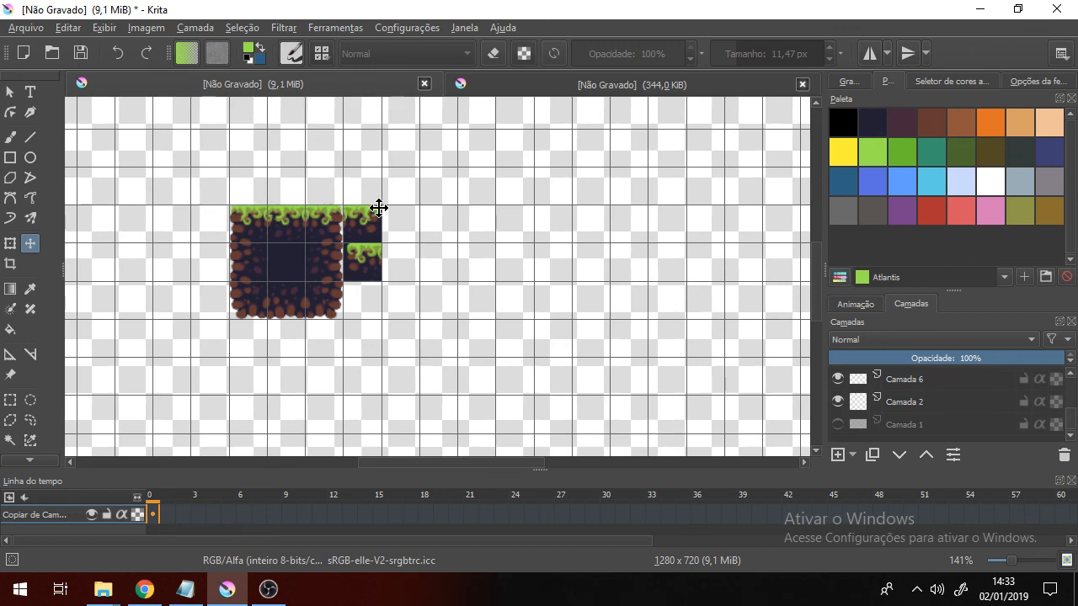
scroll(224, 320, "up", 1)
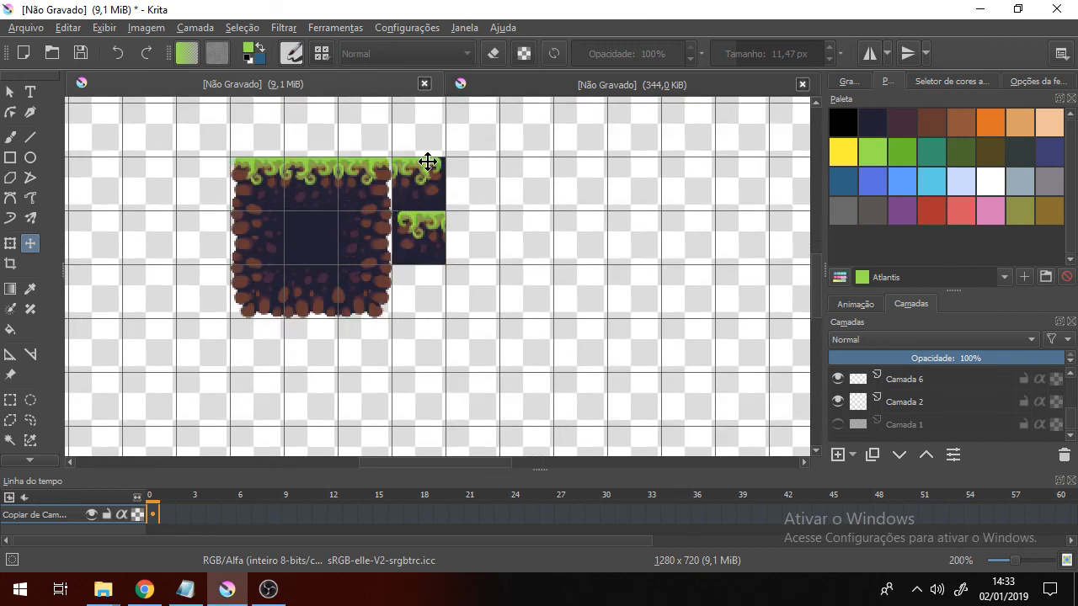
key("ctrl+shift+apostrophe")
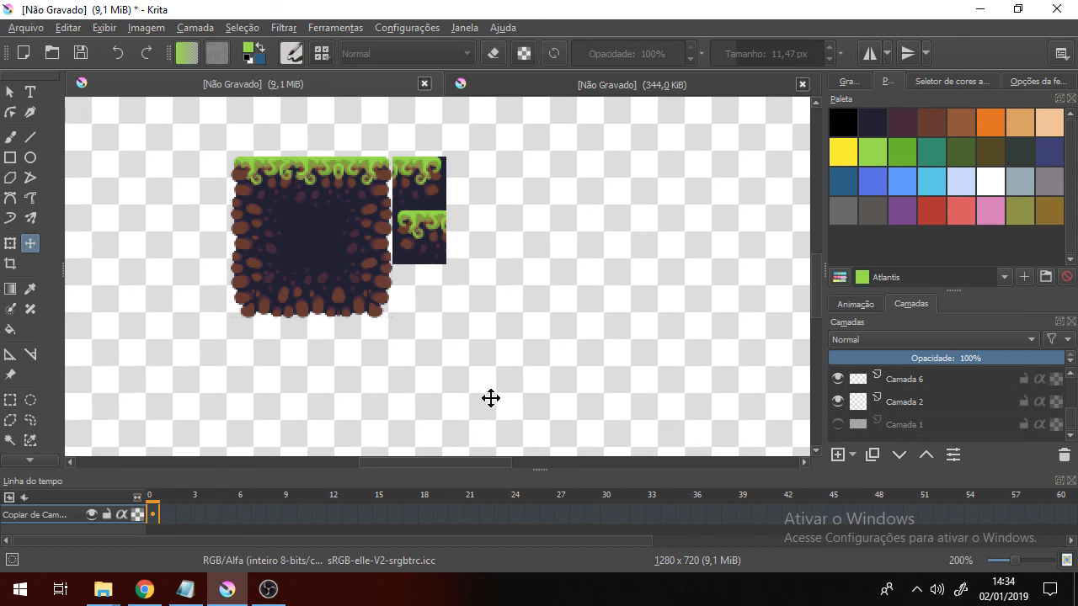
left_click_drag(325, 267, 432, 330)
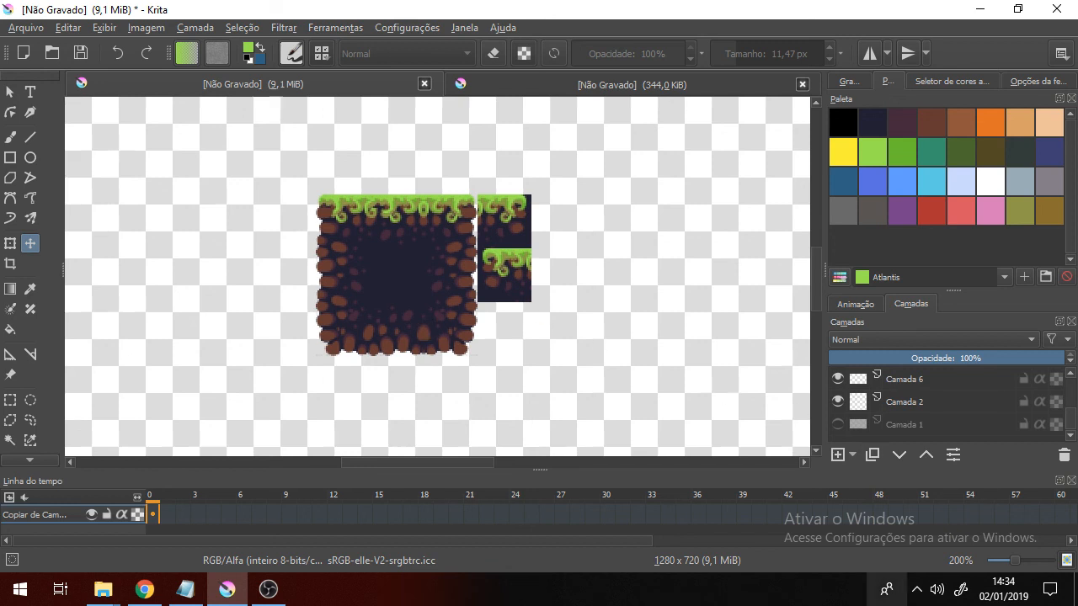
left_click(917, 590)
right_click(933, 556)
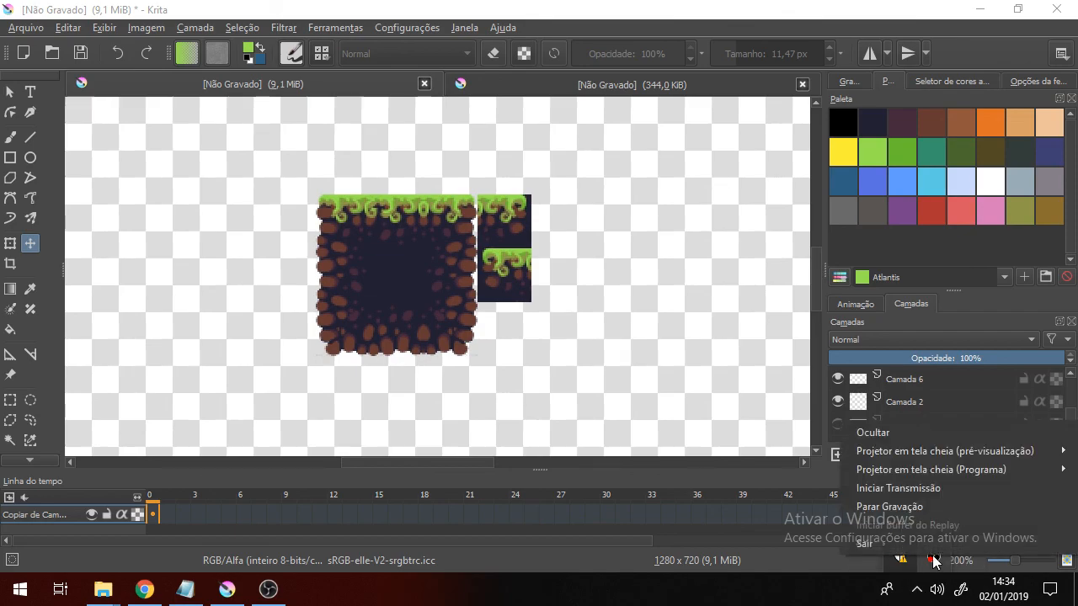